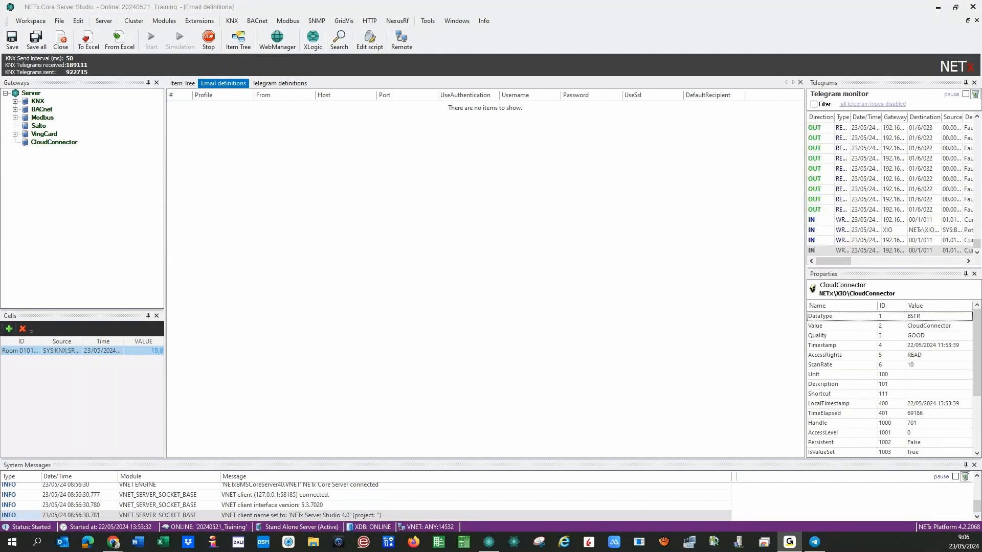
In the Item Tree, expand KNX, BACnet and Modbus and inspect Device_0030de044bff.
{"action": "left_click", "coordinate": [182, 83]}
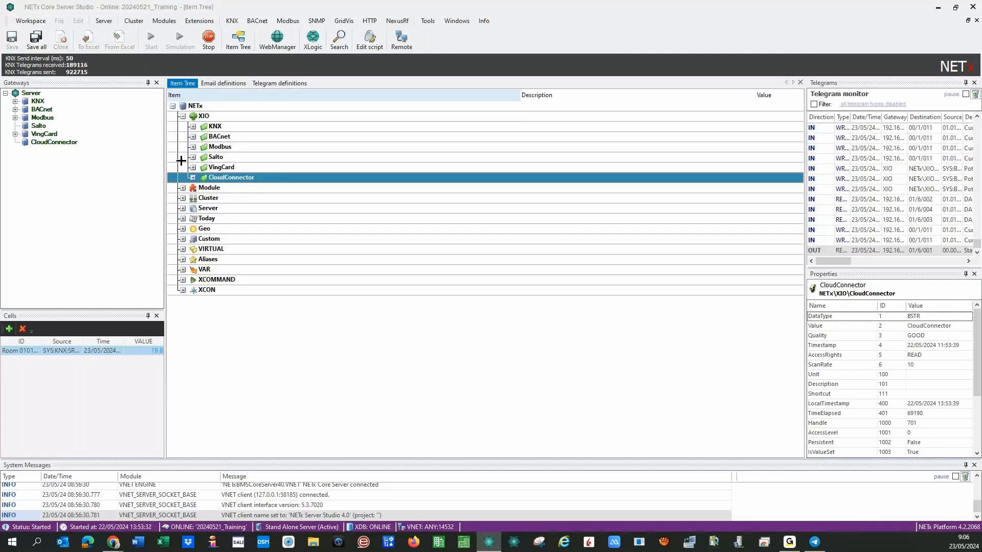
{"action": "left_click", "coordinate": [191, 117]}
{"action": "left_click", "coordinate": [192, 126]}
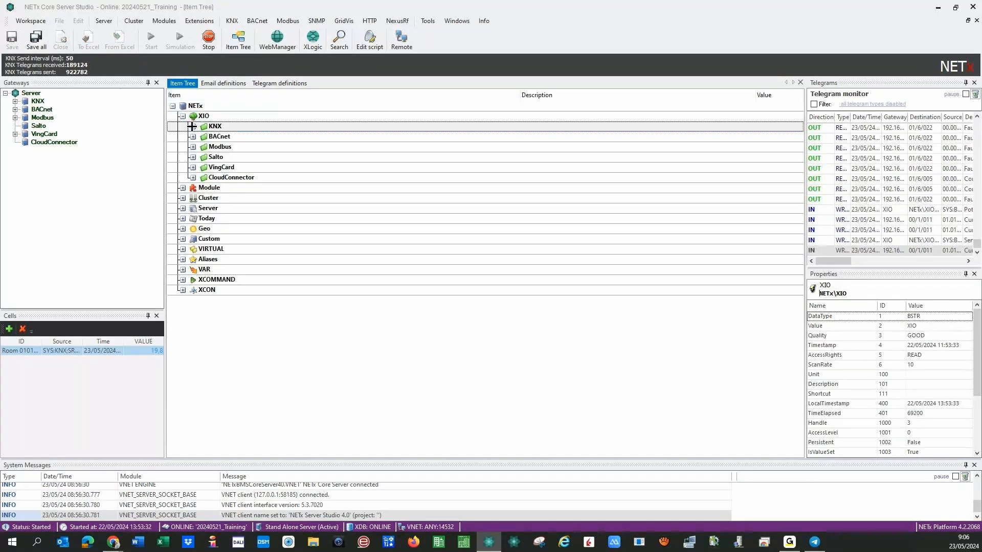
{"action": "left_click", "coordinate": [192, 126]}
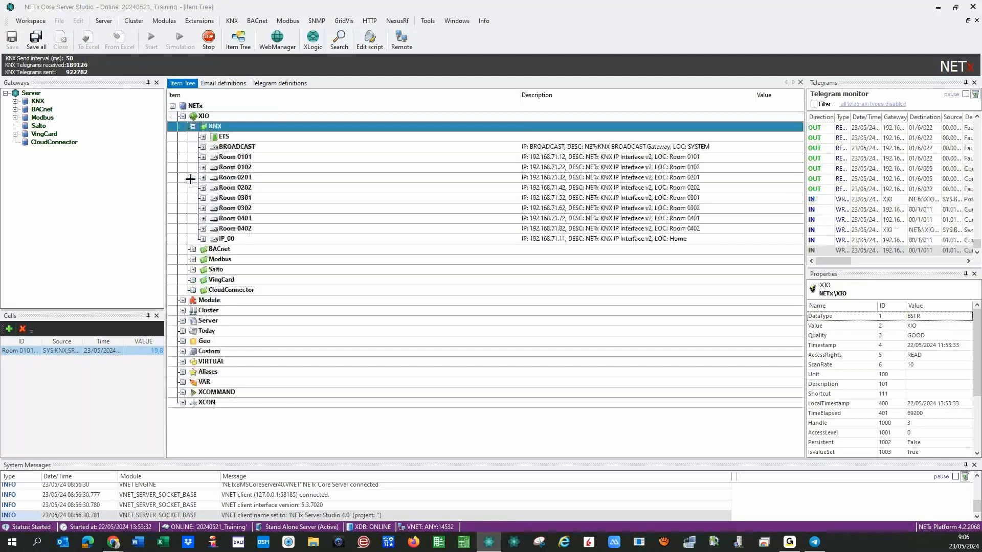
{"action": "left_click", "coordinate": [193, 249]}
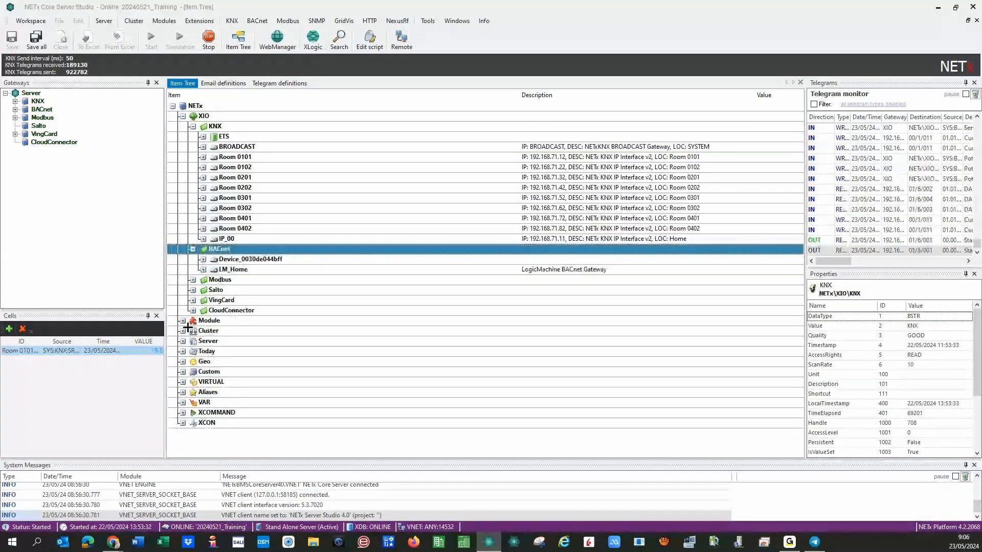
{"action": "left_click", "coordinate": [192, 280]}
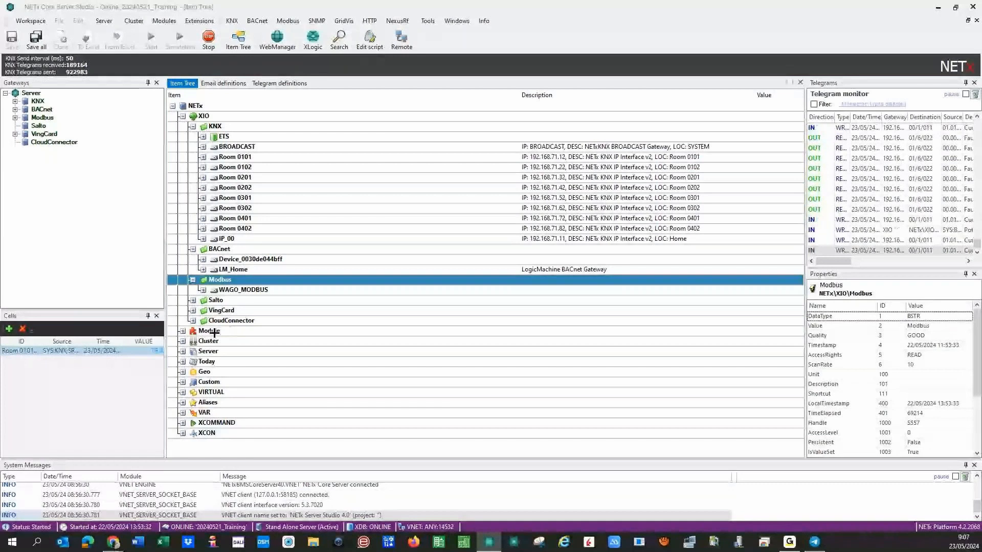
{"action": "left_click", "coordinate": [202, 259]}
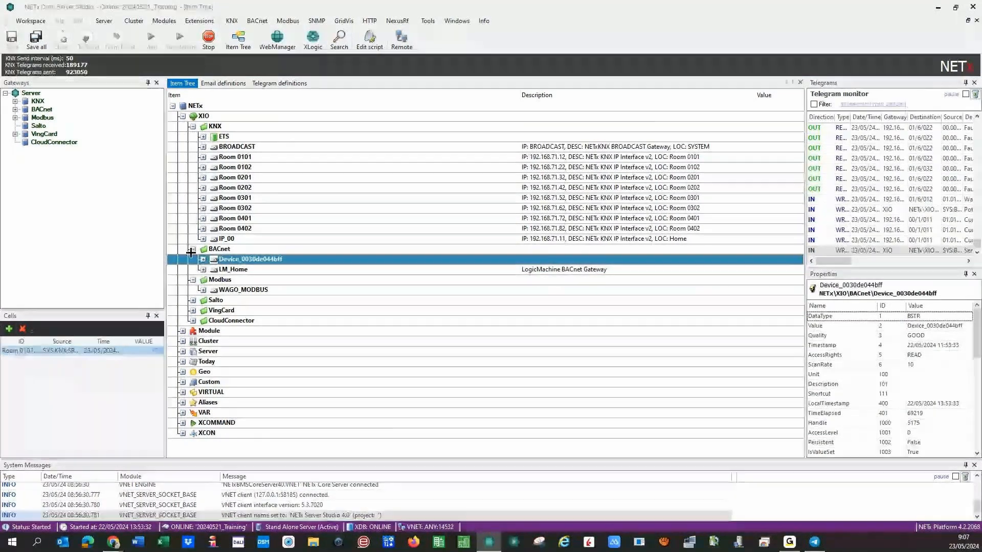
{"action": "left_click", "coordinate": [192, 250]}
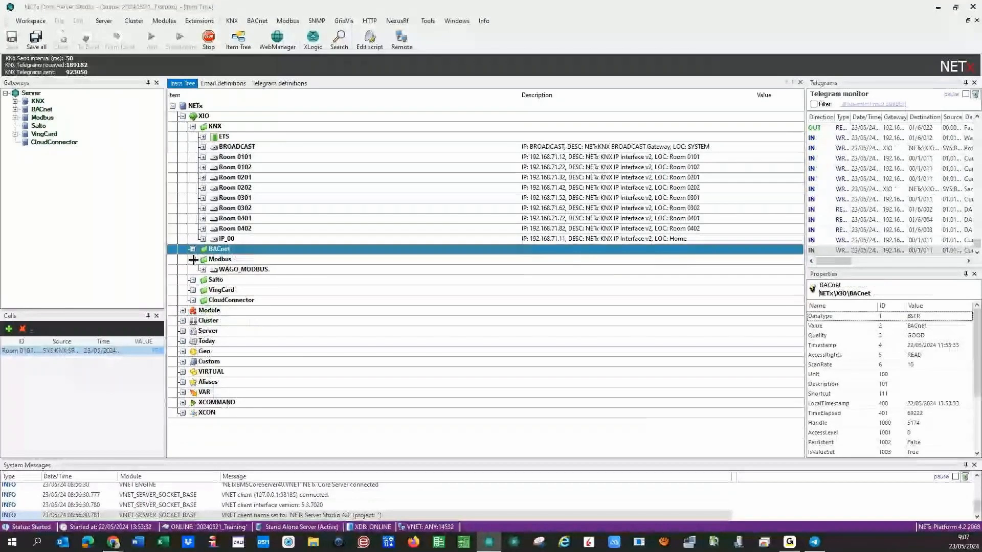
{"action": "left_click", "coordinate": [194, 260]}
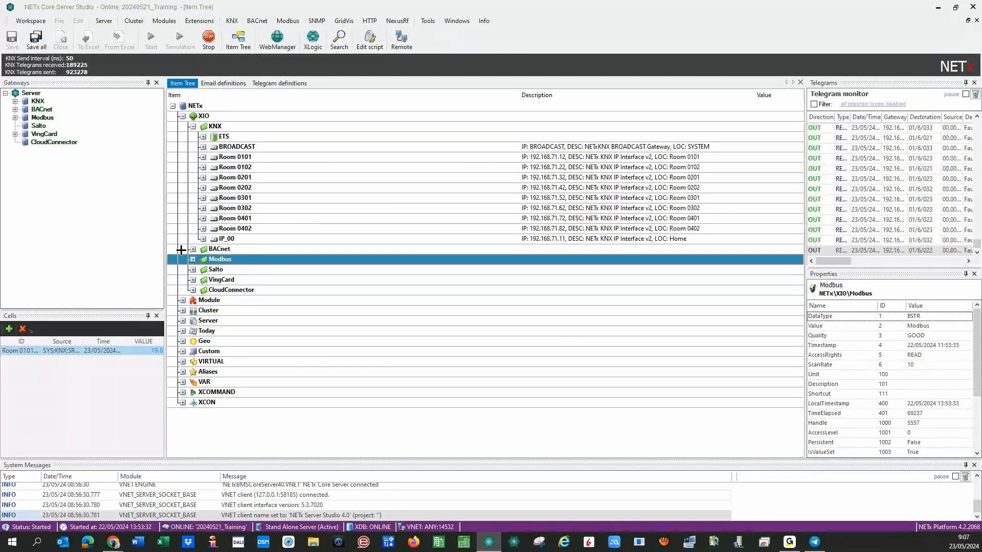
Re-expand KNX, BACnet and LM_Home to view Potencia Total W, then collapse them all.
{"action": "left_click", "coordinate": [194, 126]}
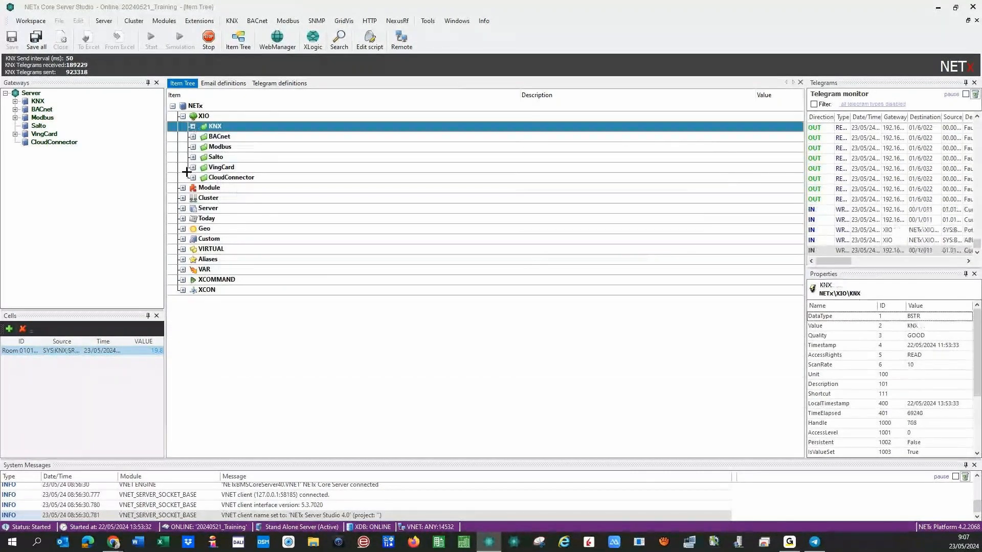
{"action": "left_click", "coordinate": [193, 126]}
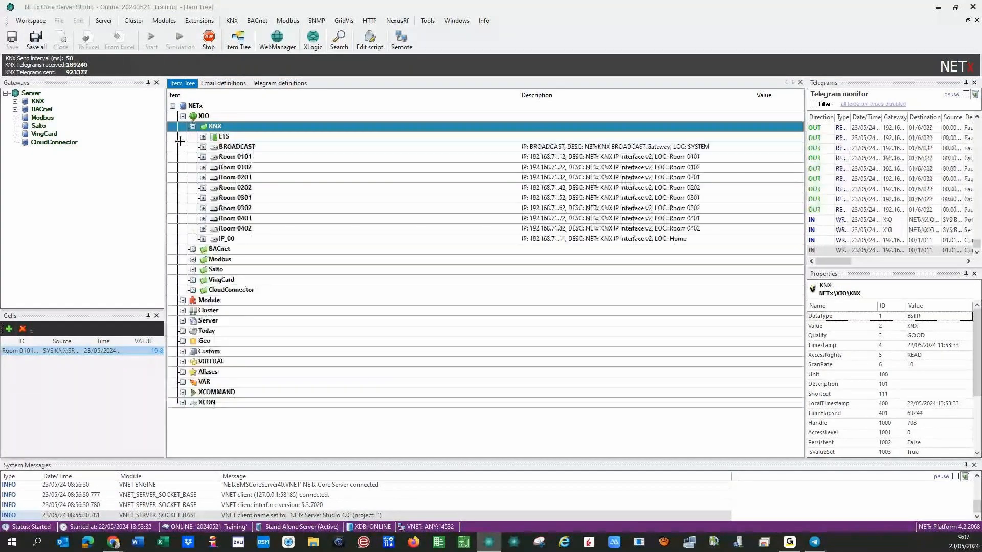
{"action": "left_click", "coordinate": [194, 249]}
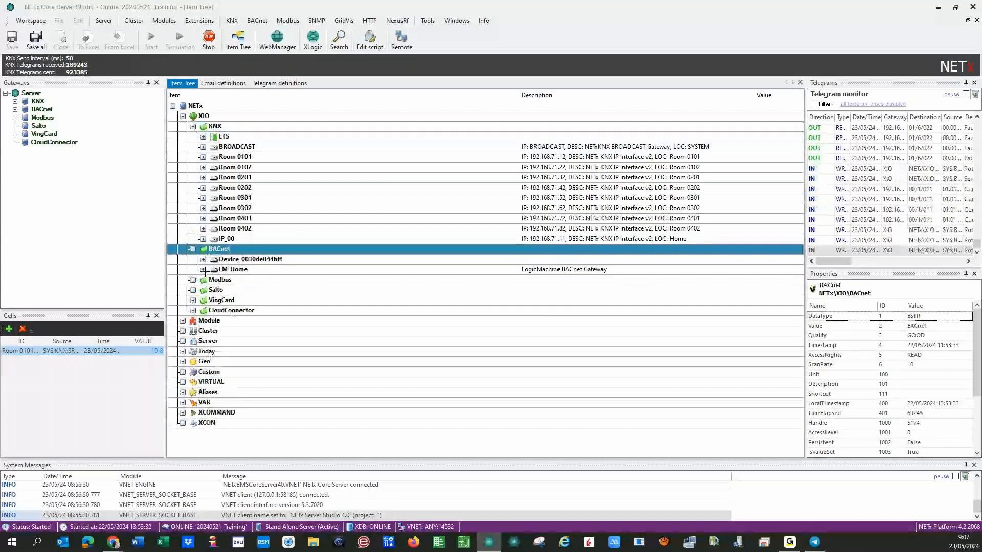
{"action": "left_click", "coordinate": [204, 270]}
{"action": "left_click", "coordinate": [214, 290]}
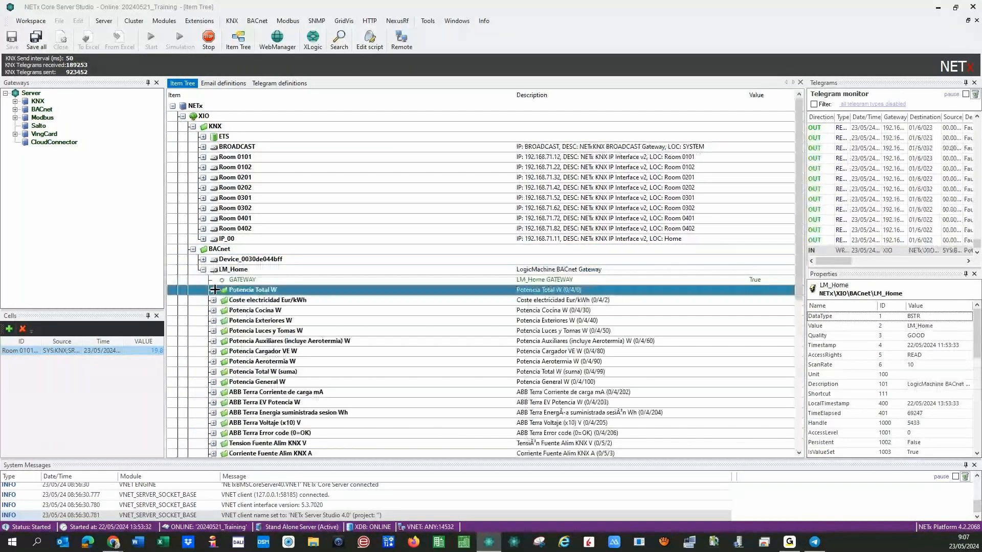
{"action": "left_click", "coordinate": [202, 269]}
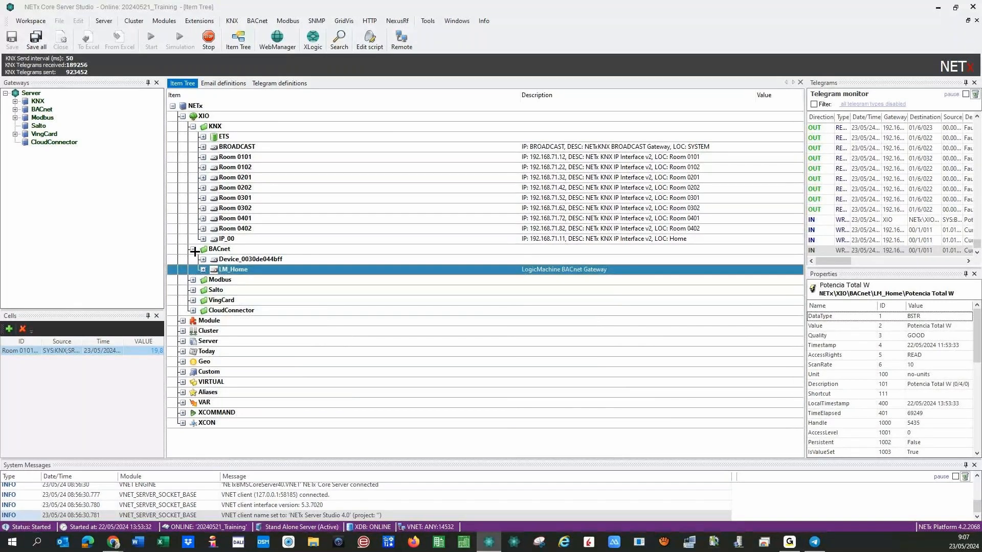
{"action": "left_click", "coordinate": [193, 249]}
{"action": "left_click", "coordinate": [194, 126]}
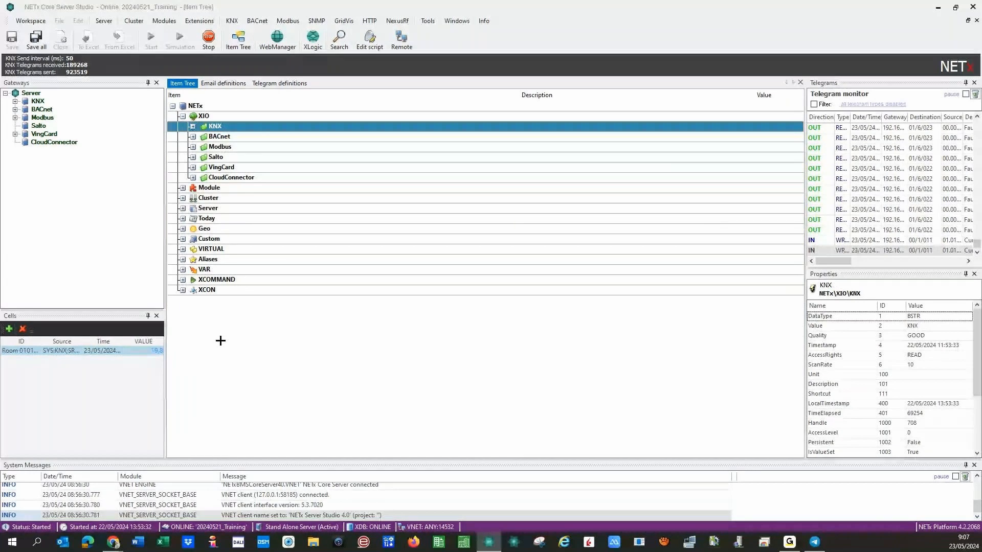
Switch to Chrome, where the NETx Web Manager module dashboard is shown.
{"action": "left_click", "coordinate": [114, 542]}
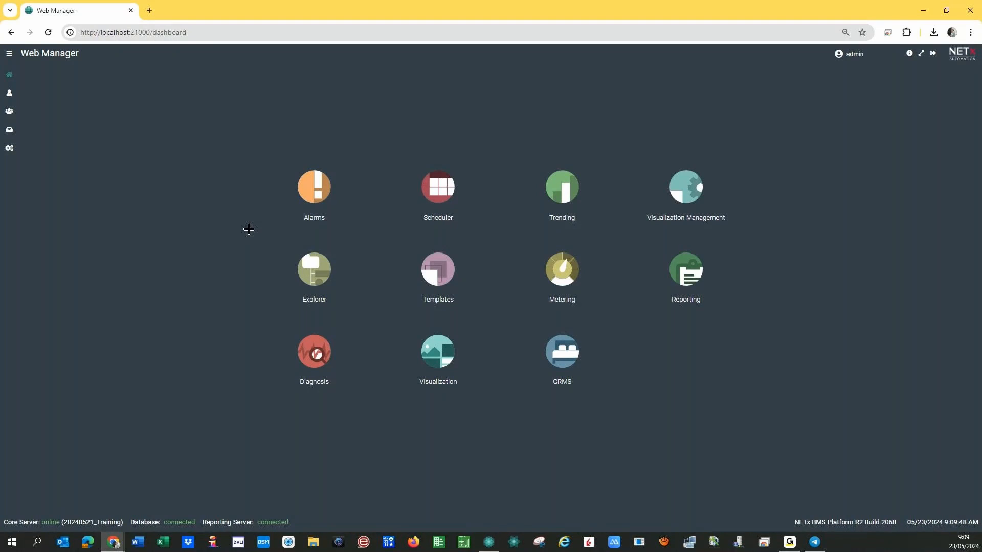
Open the Scheduler module from its dashboard tile.
{"action": "left_click", "coordinate": [443, 198]}
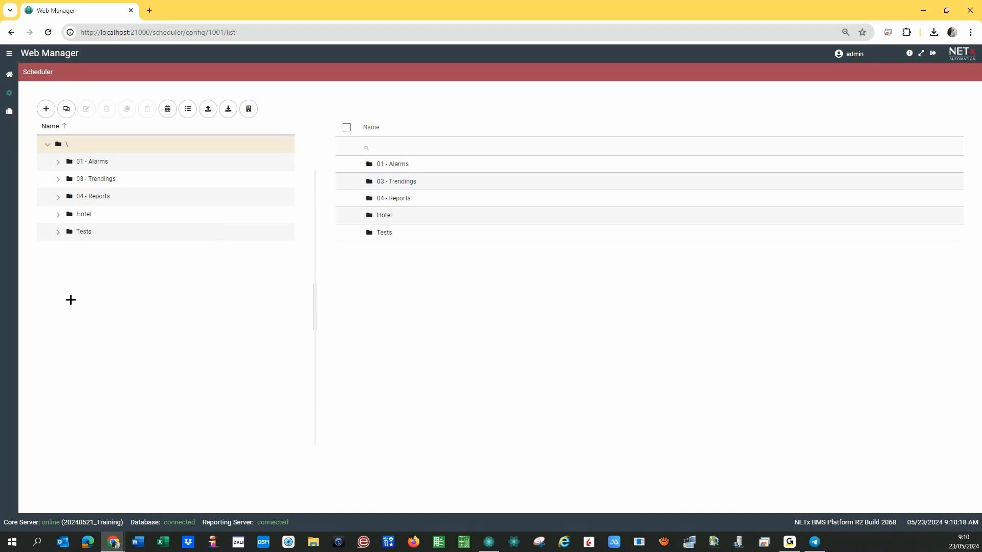
In the Tests folder, add and save a new folder called 'Conditional event example'.
{"action": "left_click", "coordinate": [69, 226]}
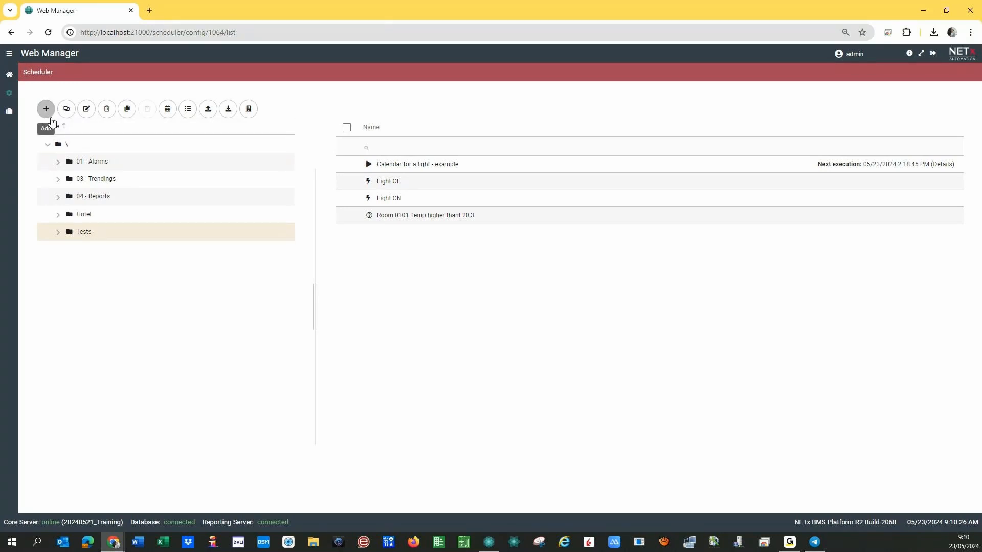
{"action": "left_click", "coordinate": [46, 109]}
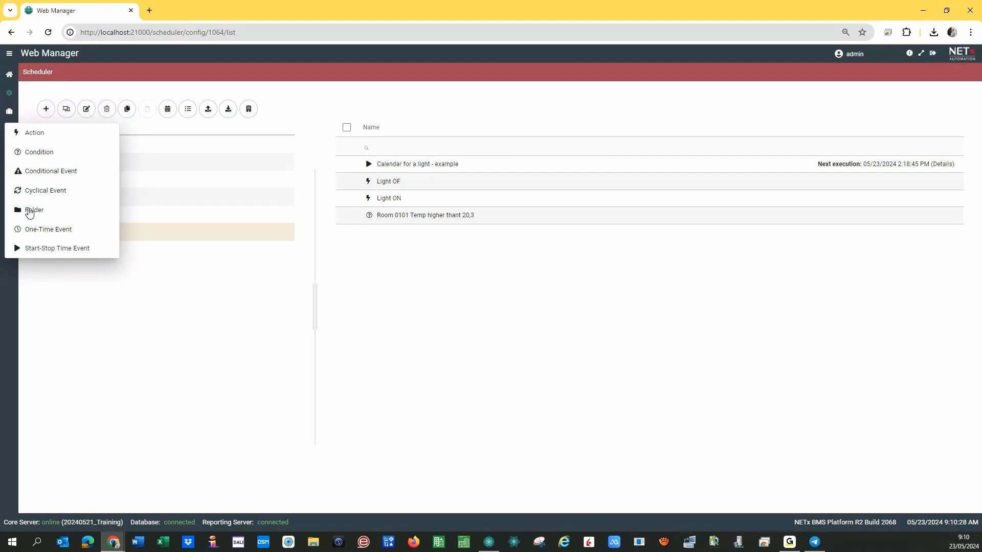
{"action": "left_click", "coordinate": [30, 210]}
{"action": "type", "text": "Con"}
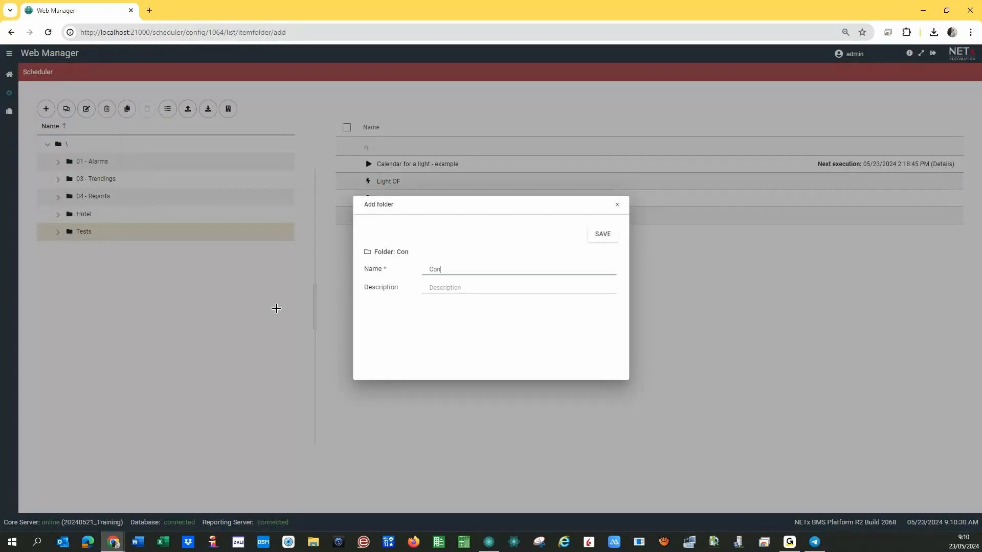
{"action": "type", "text": "ditional event example"}
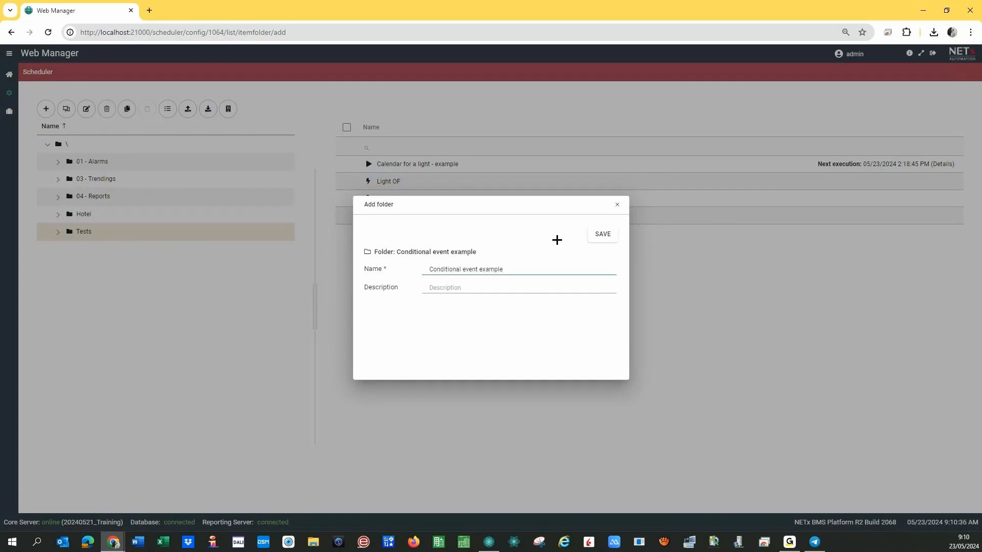
{"action": "left_click", "coordinate": [602, 235]}
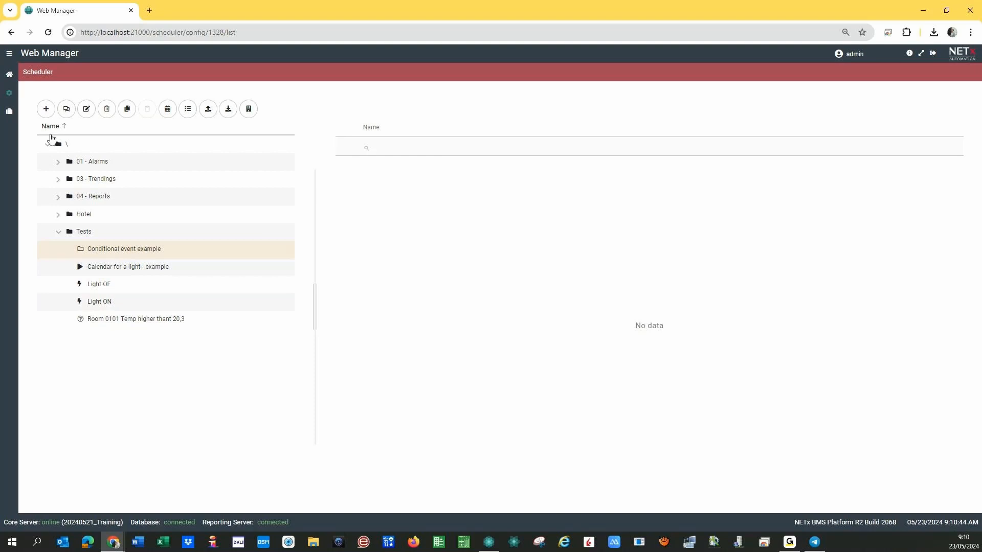
Add a new Conditional Event item to the folder from the + menu.
{"action": "left_click", "coordinate": [46, 110]}
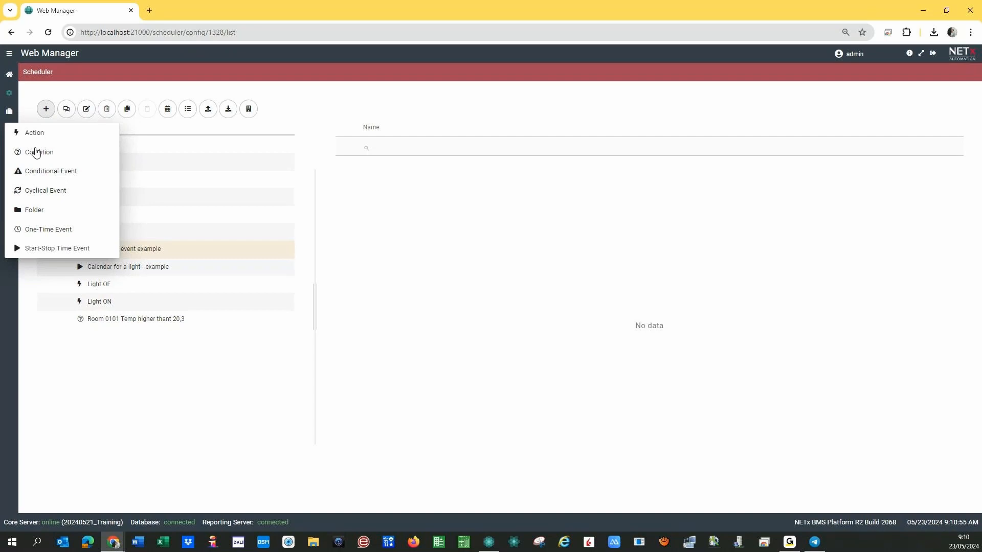
{"action": "left_click", "coordinate": [45, 174]}
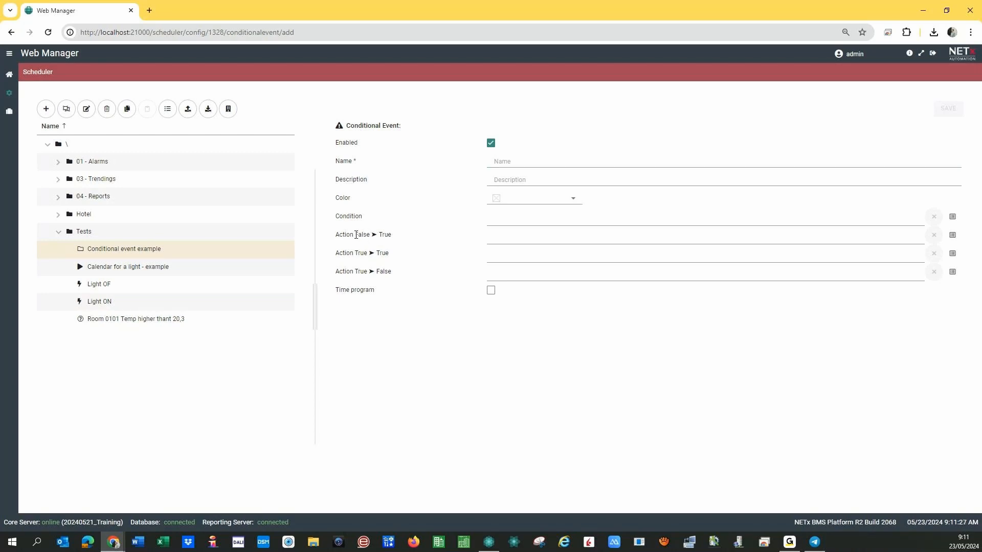
{"action": "left_click_drag", "start_coordinate": [334, 236], "coordinate": [395, 236]}
{"action": "left_click", "coordinate": [358, 255]}
{"action": "left_click_drag", "start_coordinate": [336, 254], "coordinate": [400, 252]}
{"action": "left_click", "coordinate": [396, 255]}
{"action": "left_click_drag", "start_coordinate": [355, 272], "coordinate": [393, 272]}
{"action": "left_click_drag", "start_coordinate": [355, 252], "coordinate": [366, 253]}
{"action": "left_click_drag", "start_coordinate": [376, 252], "coordinate": [383, 252]}
{"action": "left_click", "coordinate": [379, 254]}
Return to Core Server Studio and display the Modules > Messenger submenu.
{"action": "left_click", "coordinate": [488, 541]}
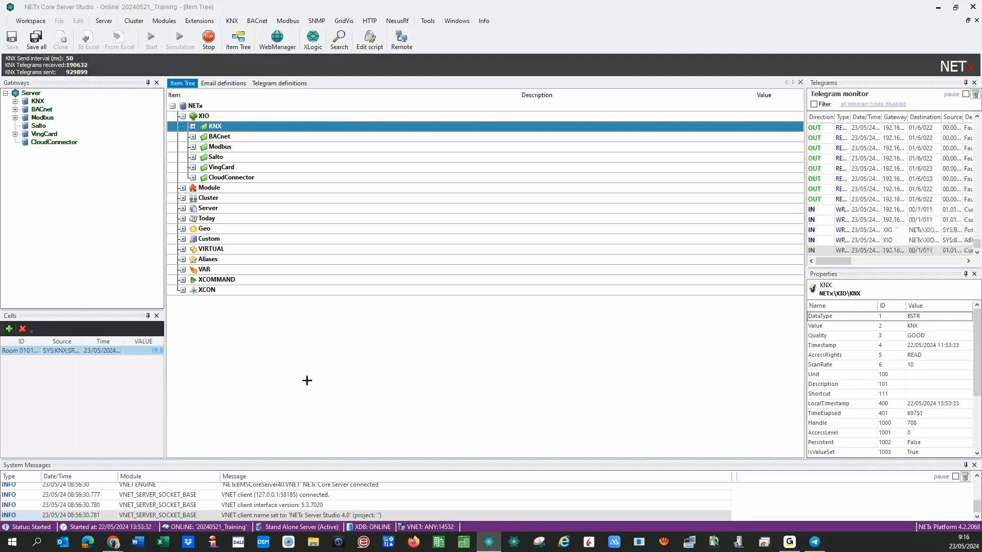
{"action": "left_click", "coordinate": [162, 21]}
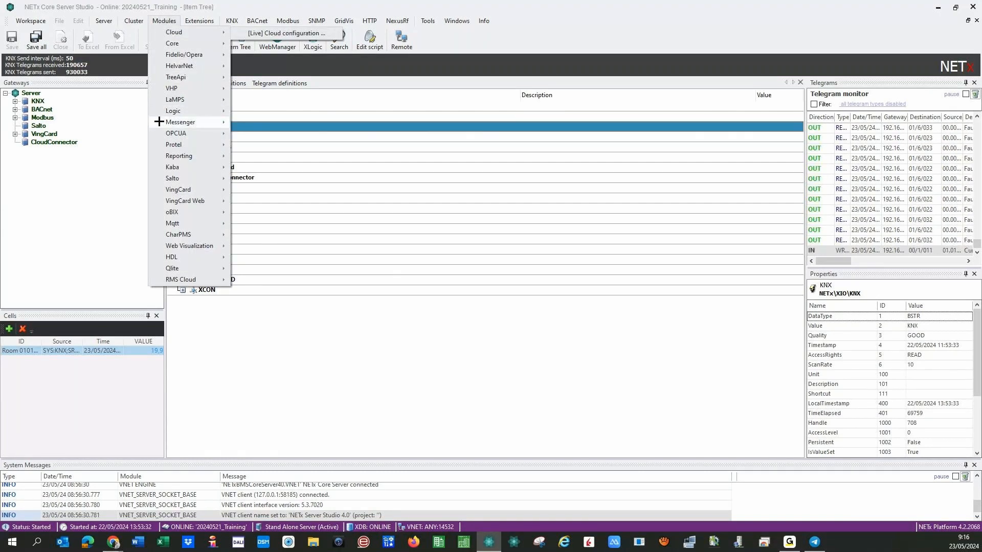
{"action": "mouse_move", "coordinate": [159, 121]}
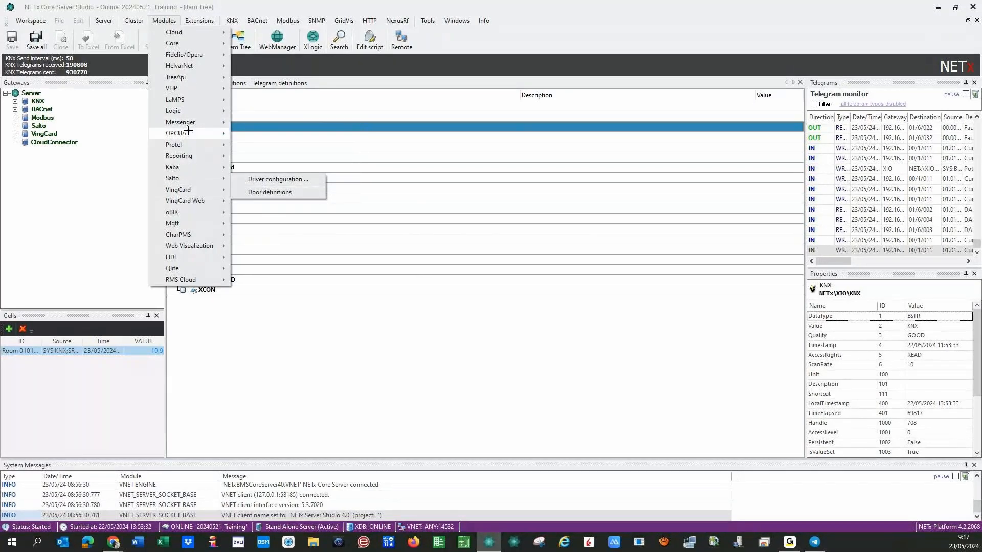
{"action": "mouse_move", "coordinate": [204, 122]}
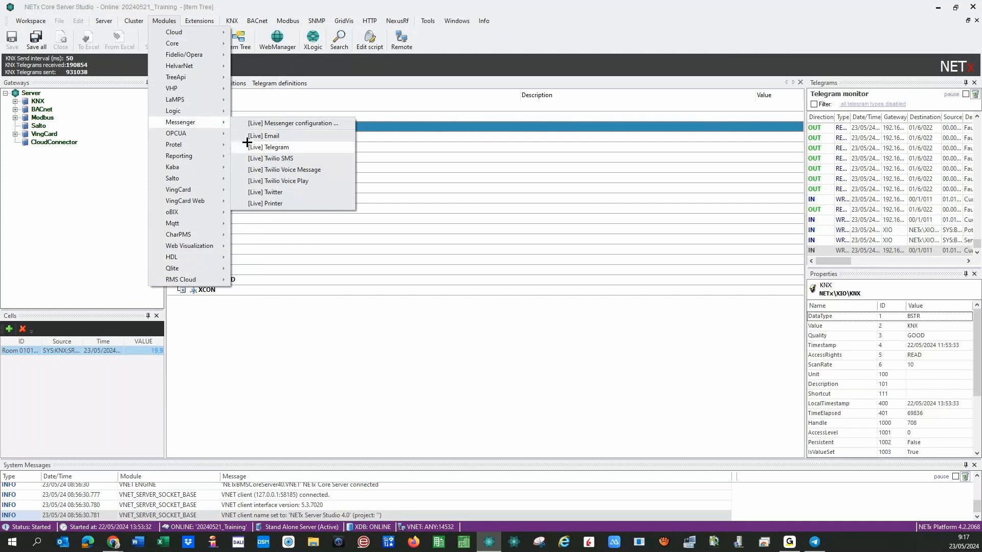
View and cancel the Live Messenger configuration, then show the empty Telegram definitions tab.
{"action": "left_click", "coordinate": [303, 124]}
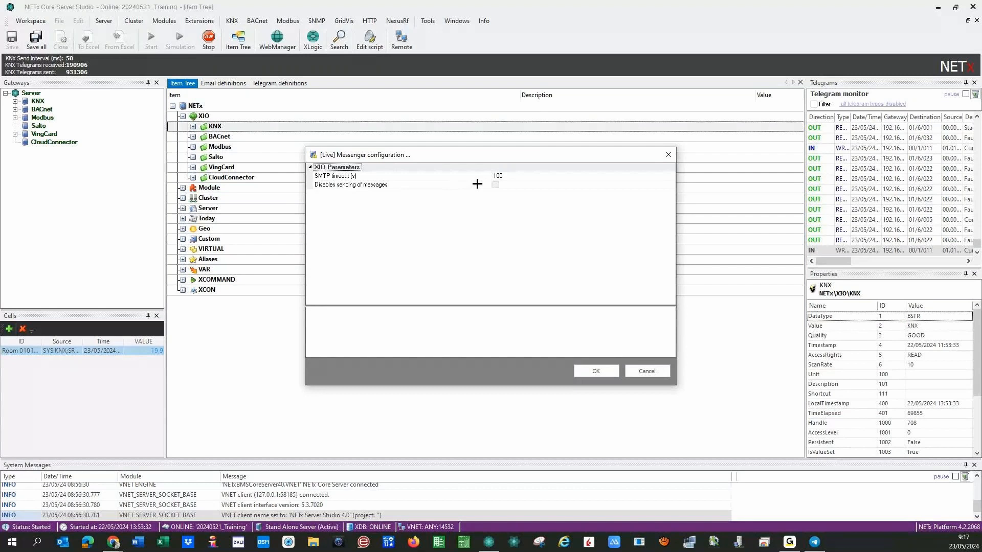
{"action": "left_click", "coordinate": [631, 372]}
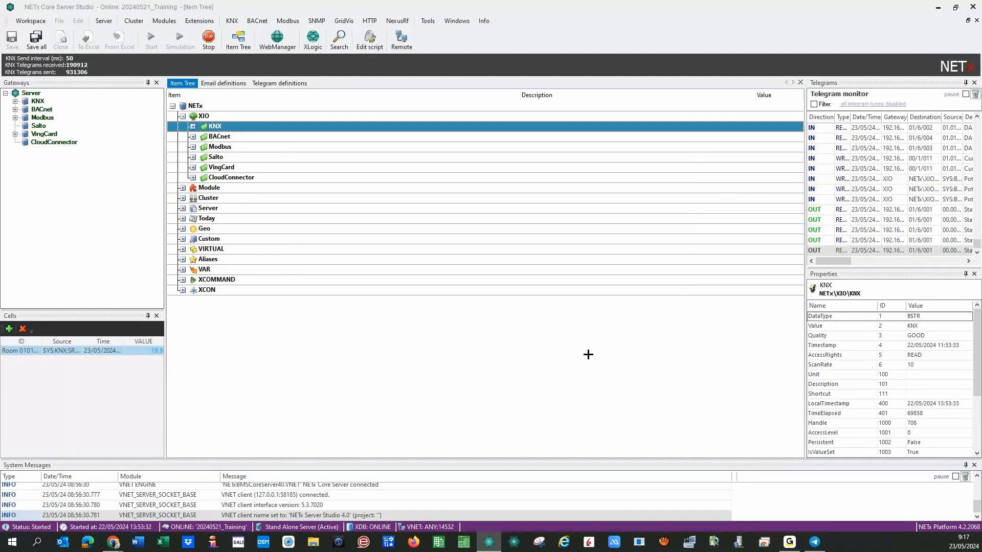
{"action": "left_click", "coordinate": [276, 83]}
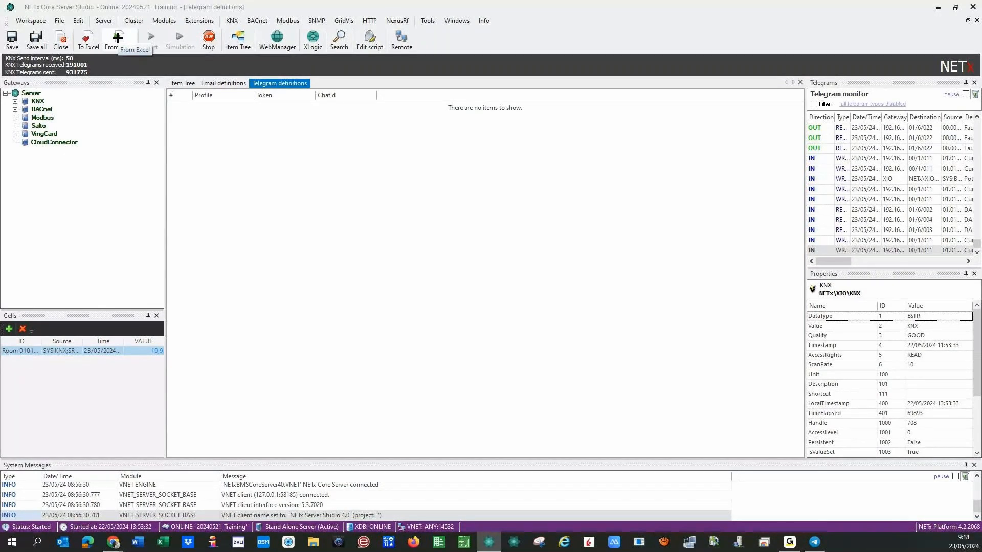
Start the From Excel import of Telegram definitions and move the import window aside.
{"action": "left_click", "coordinate": [117, 37]}
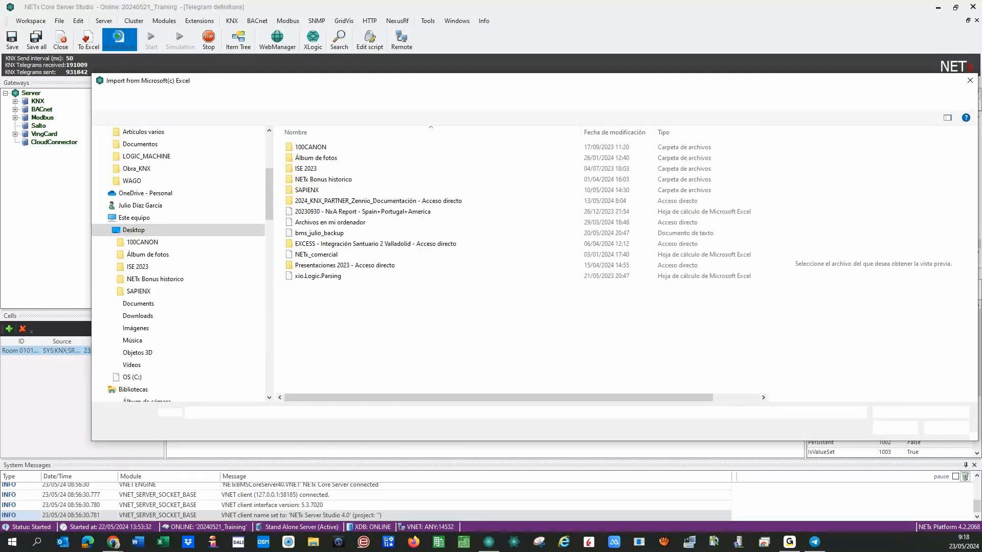
{"action": "left_click_drag", "start_coordinate": [127, 80], "coordinate": [0, 74]}
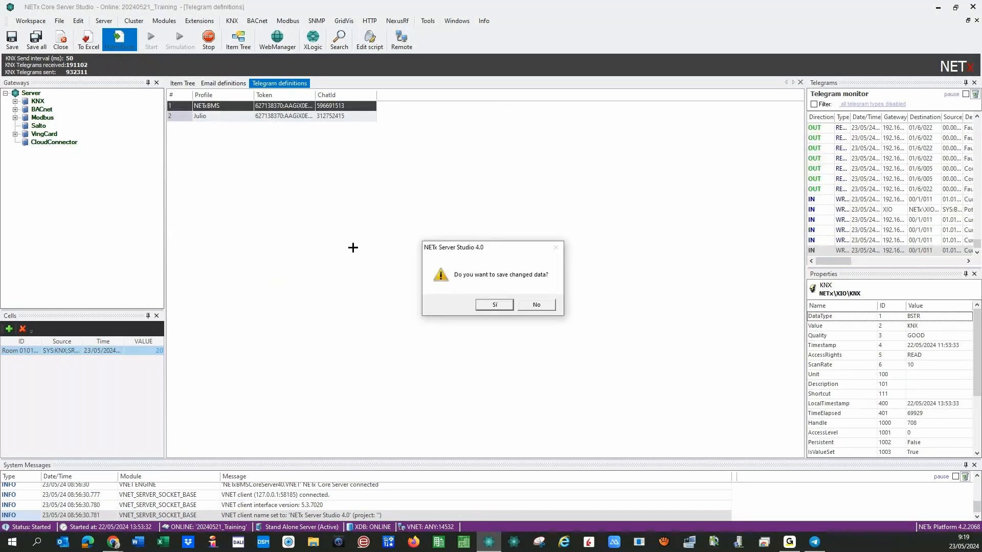
Keep the imported profiles, auto-fit the Token column, and re-confirm the first profile's ChatId.
{"action": "left_click", "coordinate": [494, 305]}
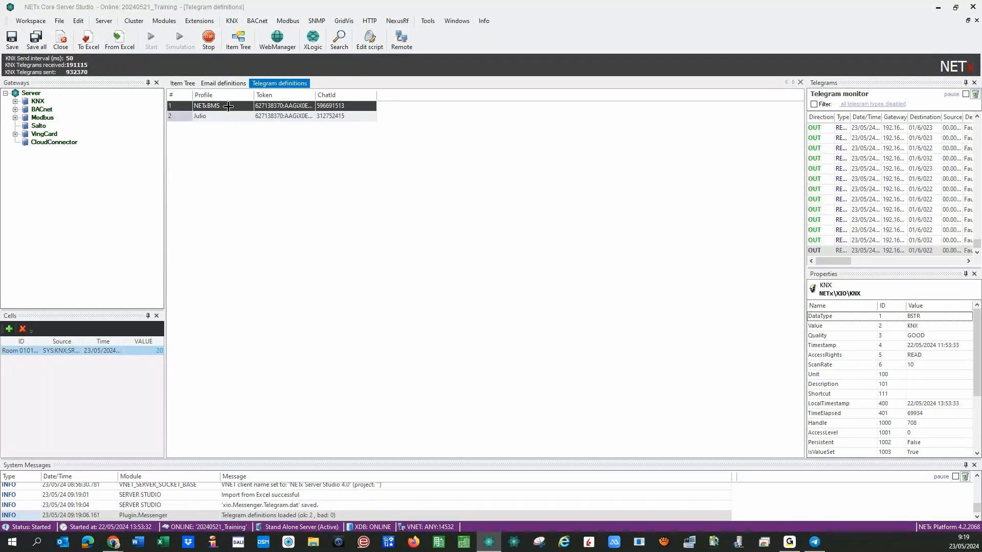
{"action": "mouse_move", "coordinate": [254, 95]}
{"action": "left_mouse_down"}
{"action": "mouse_move", "coordinate": [272, 95]}
{"action": "mouse_move", "coordinate": [247, 96]}
{"action": "left_mouse_up"}
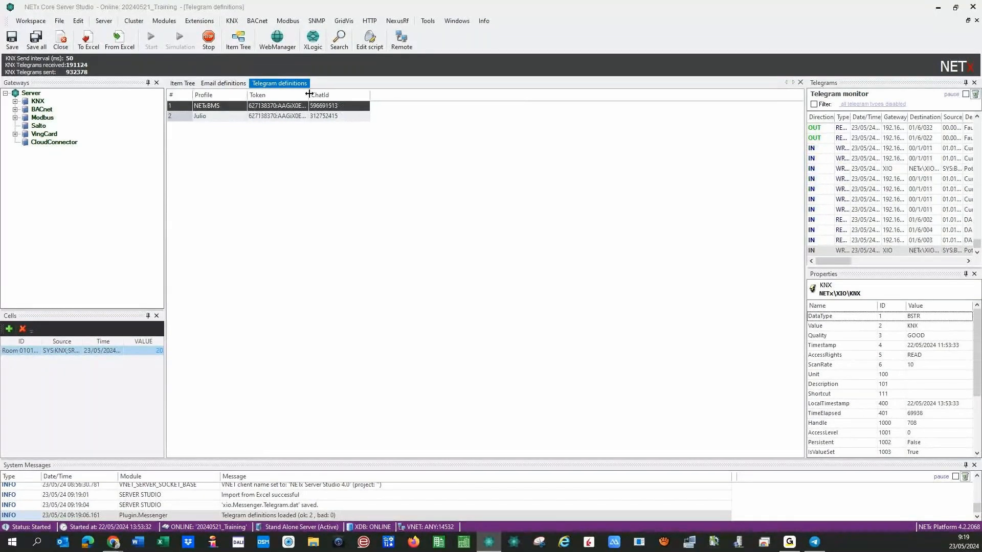
{"action": "double_click", "coordinate": [309, 94]}
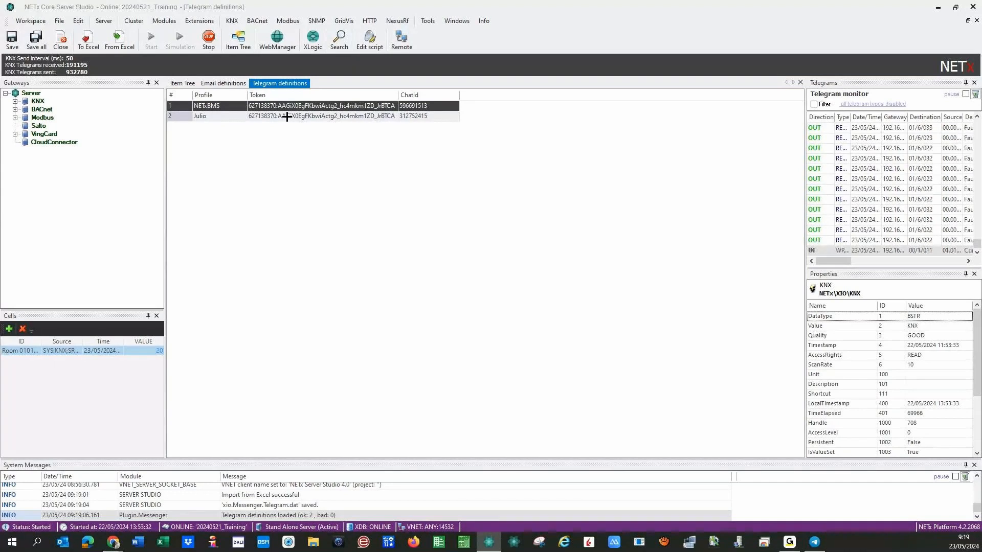
{"action": "left_click", "coordinate": [442, 105]}
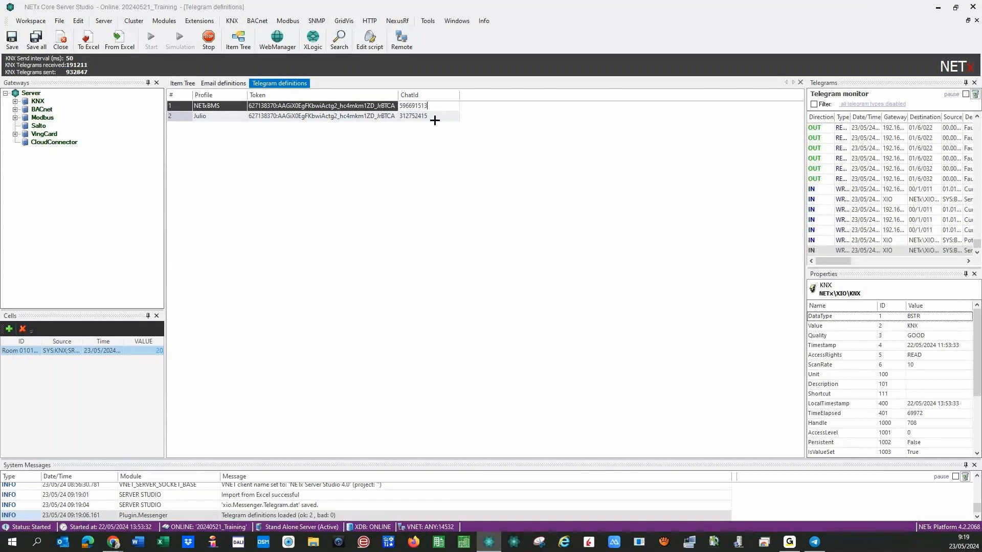
{"action": "key", "text": "Return"}
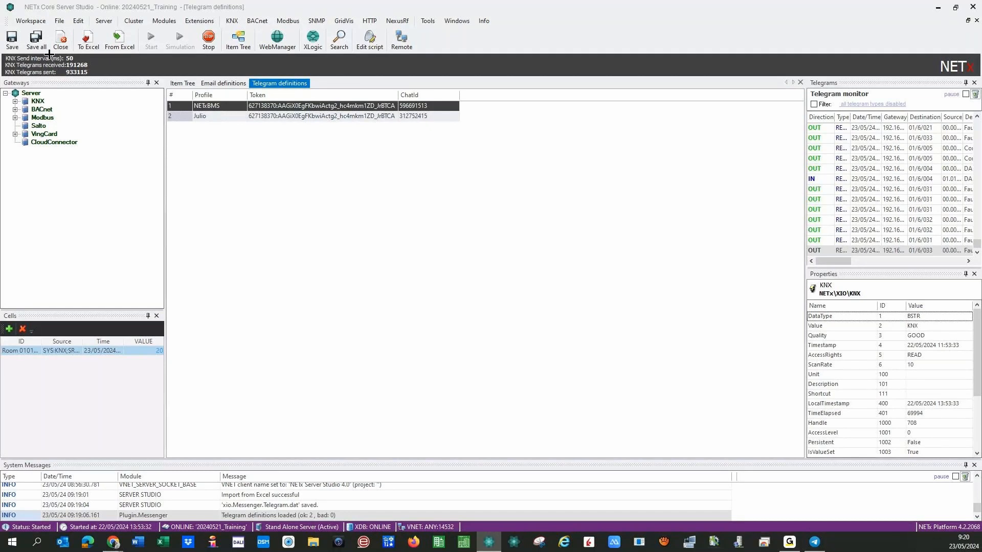
Save all Telegram definitions, then close the Telegram and Email definitions tabs.
{"action": "left_click", "coordinate": [12, 38]}
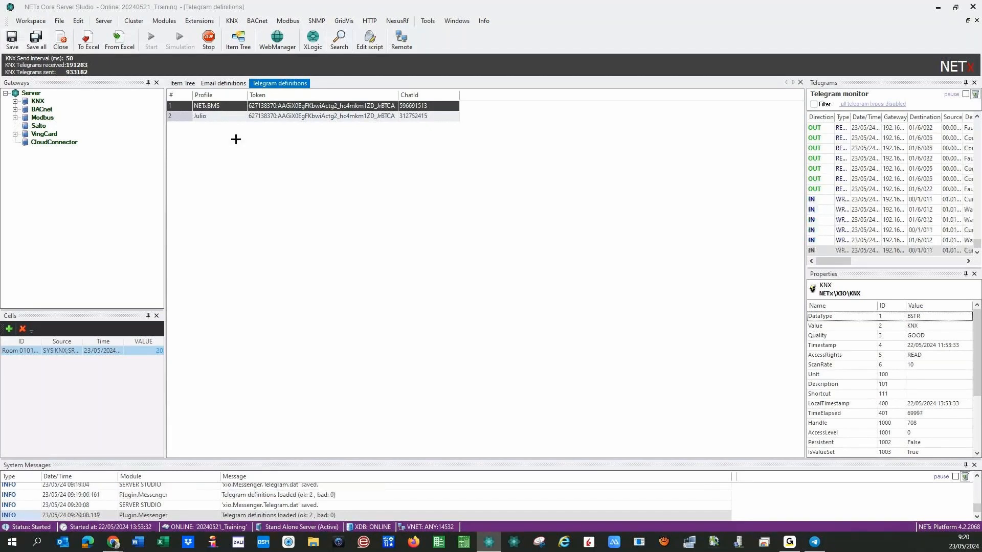
{"action": "left_click", "coordinate": [161, 21]}
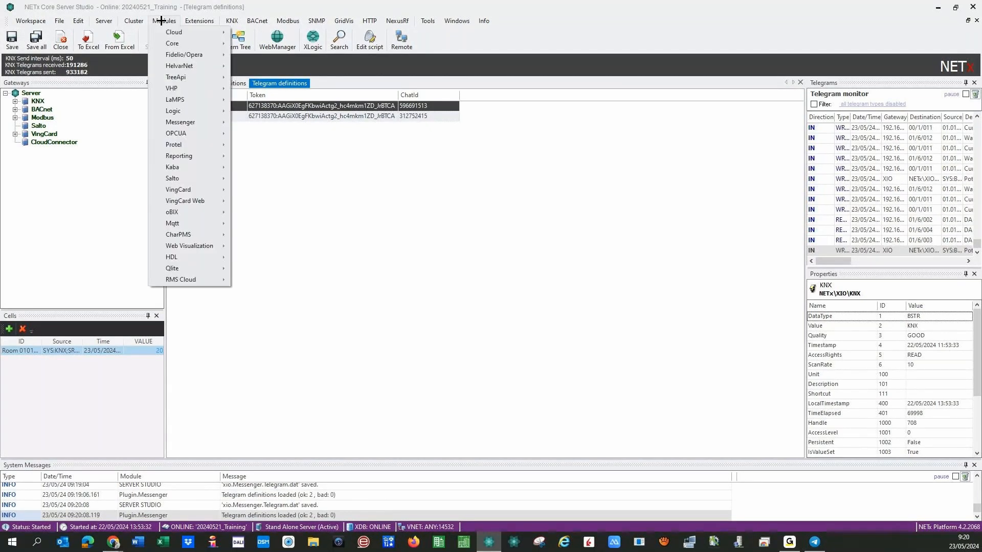
{"action": "mouse_move", "coordinate": [215, 123]}
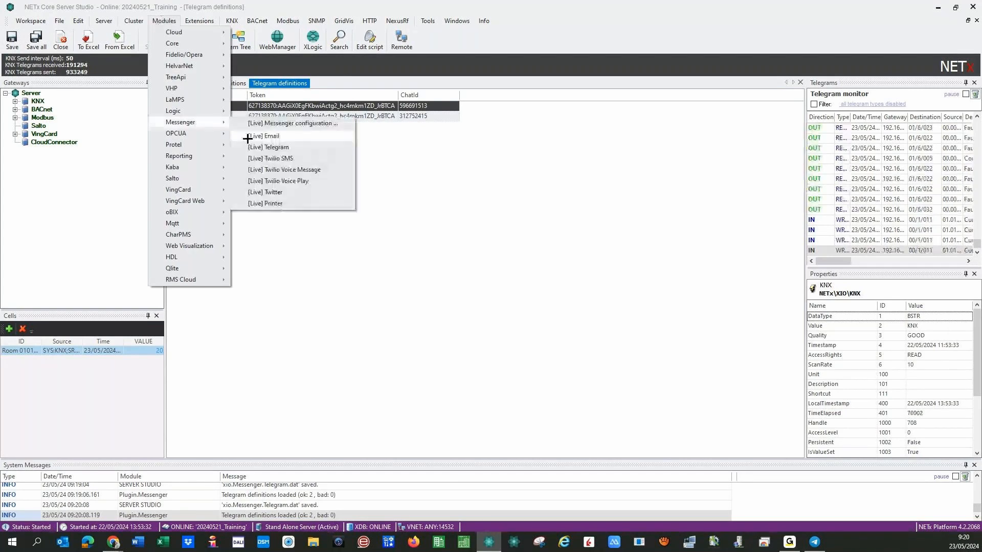
{"action": "left_click", "coordinate": [287, 243]}
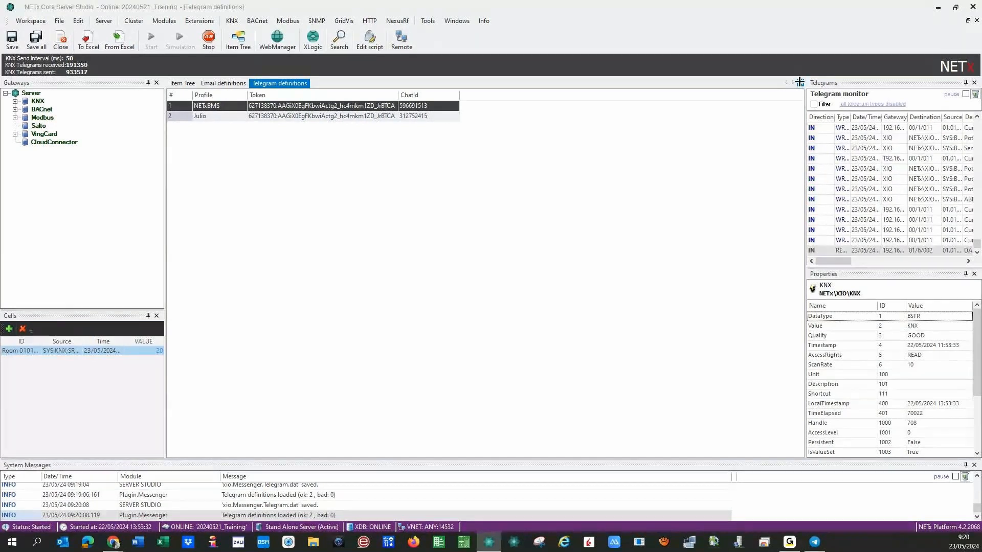
{"action": "left_click", "coordinate": [799, 82]}
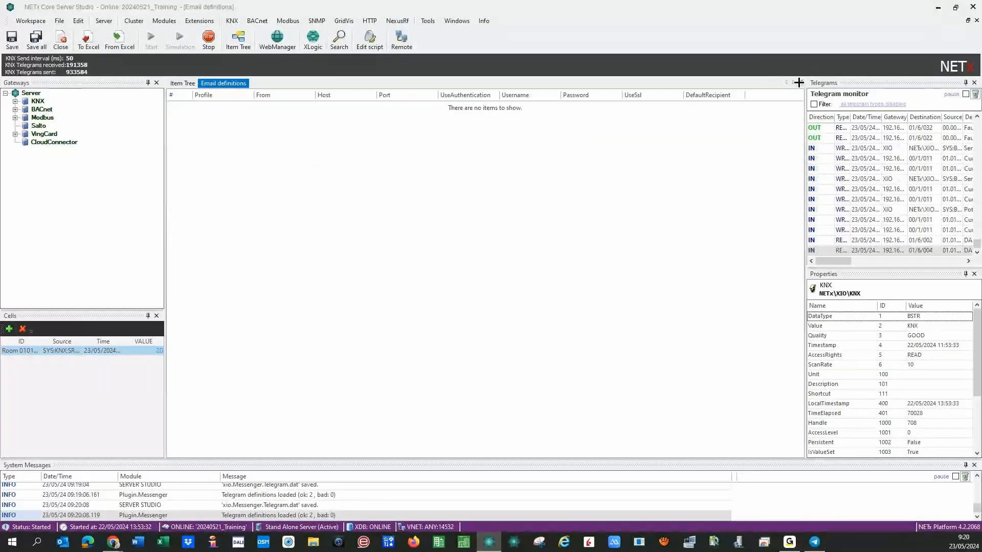
{"action": "left_click", "coordinate": [799, 82]}
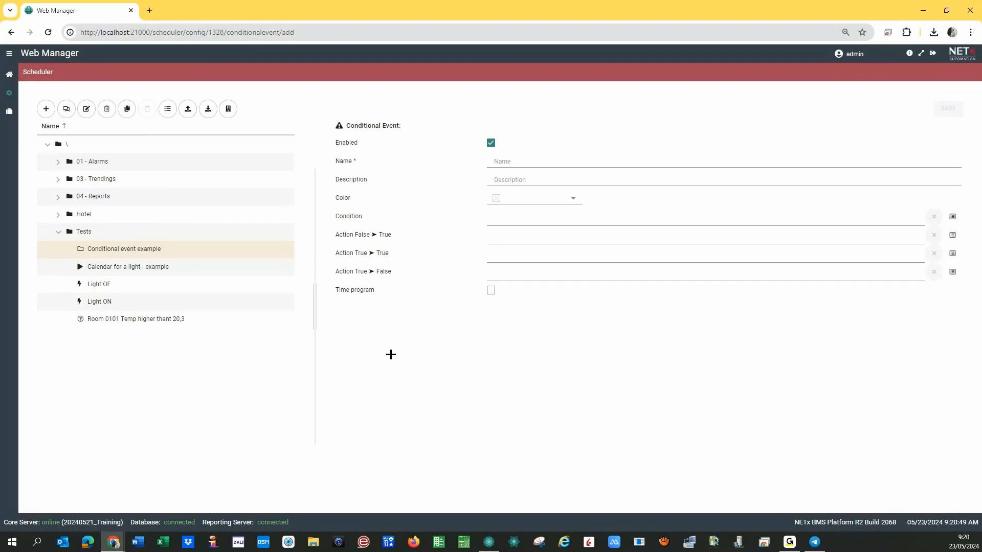
Name the new event 'Temperature messages' and describe it as 'Surveillance of Room 0101 Temperature'.
{"action": "left_click", "coordinate": [523, 161]}
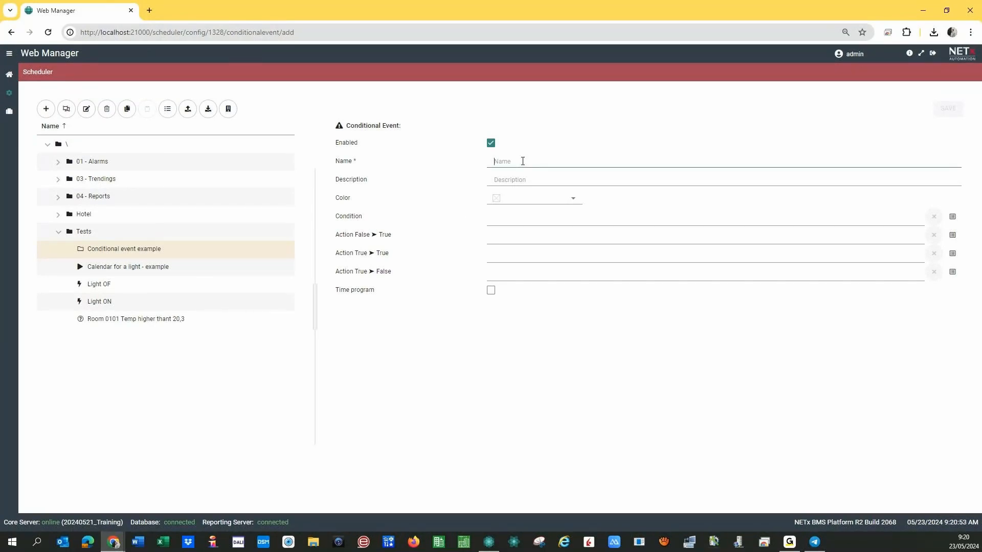
{"action": "type", "text": "Temper"}
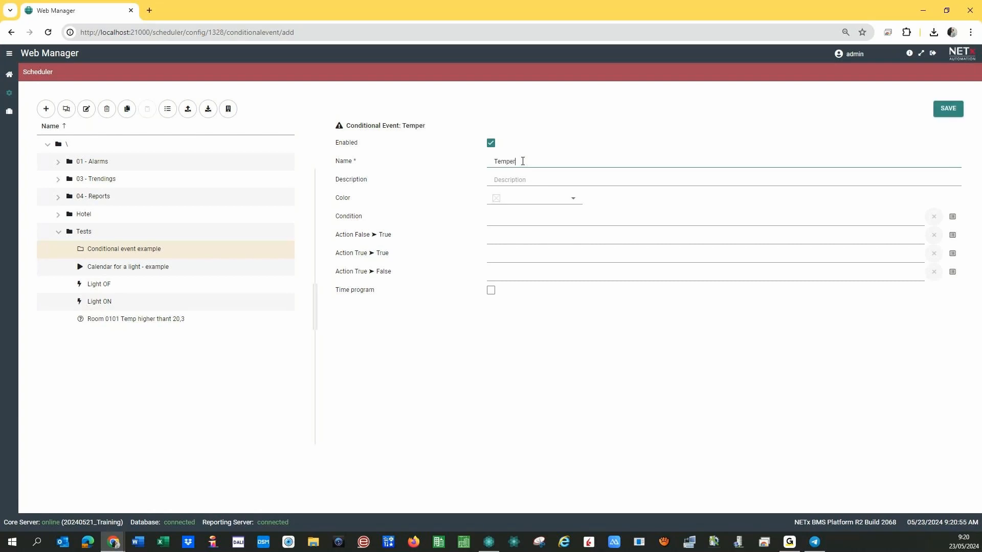
{"action": "type", "text": "ature messages"}
{"action": "left_click", "coordinate": [513, 187]}
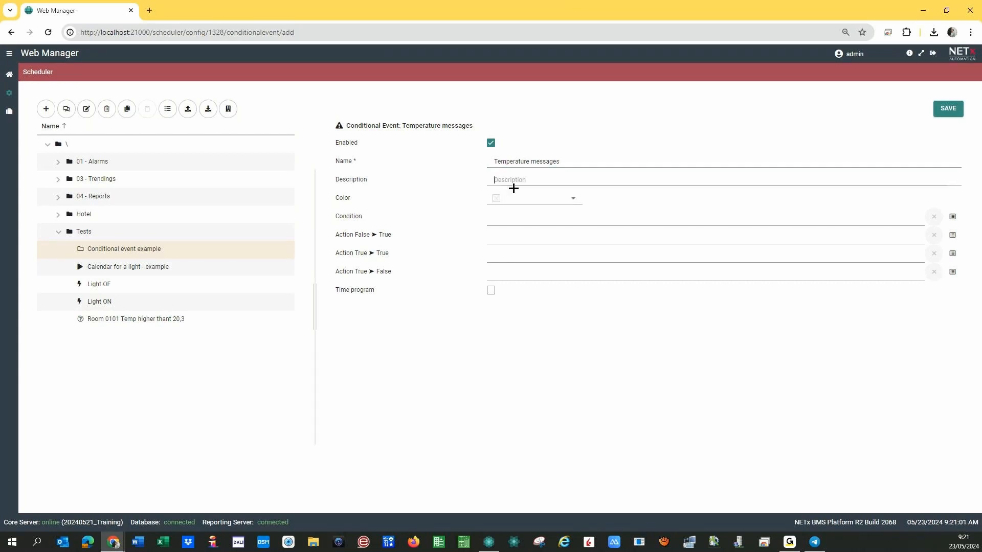
{"action": "type", "text": "S"}
{"action": "type", "text": "urveillance"}
{"action": "type", "text": " of Room 0"}
{"action": "type", "text": " 10"}
{"action": "type", "text": "0101"}
{"action": "type", "text": " Temperature"}
Bring up the list of available conditions for the event's Condition field.
{"action": "left_click", "coordinate": [526, 219]}
{"action": "left_click", "coordinate": [513, 219]}
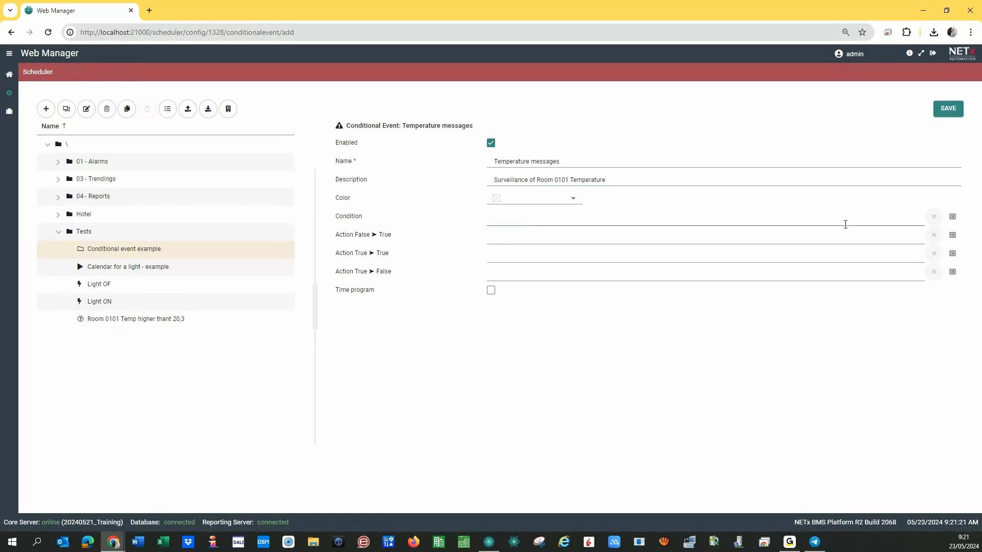
{"action": "left_click", "coordinate": [953, 219]}
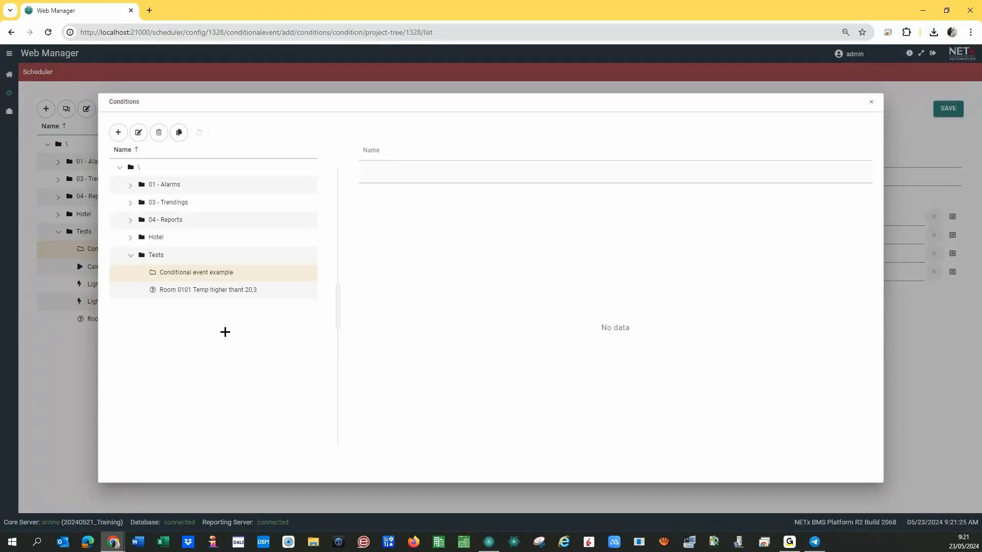
Pick 'Room 0101 Temp higher thant 20,3', check its COMPARISON.GREATER inputs, and use it as the condition.
{"action": "left_click", "coordinate": [190, 294]}
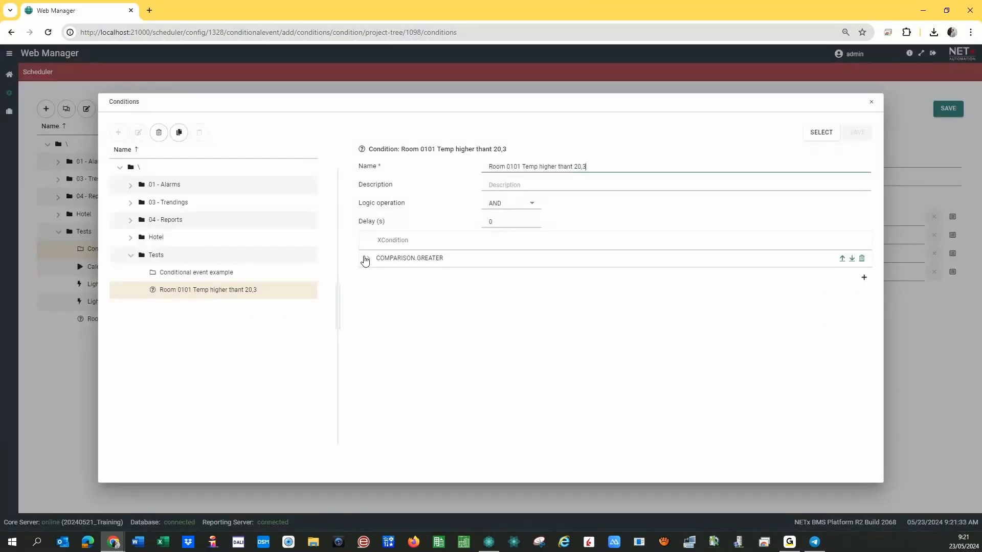
{"action": "left_click", "coordinate": [367, 259]}
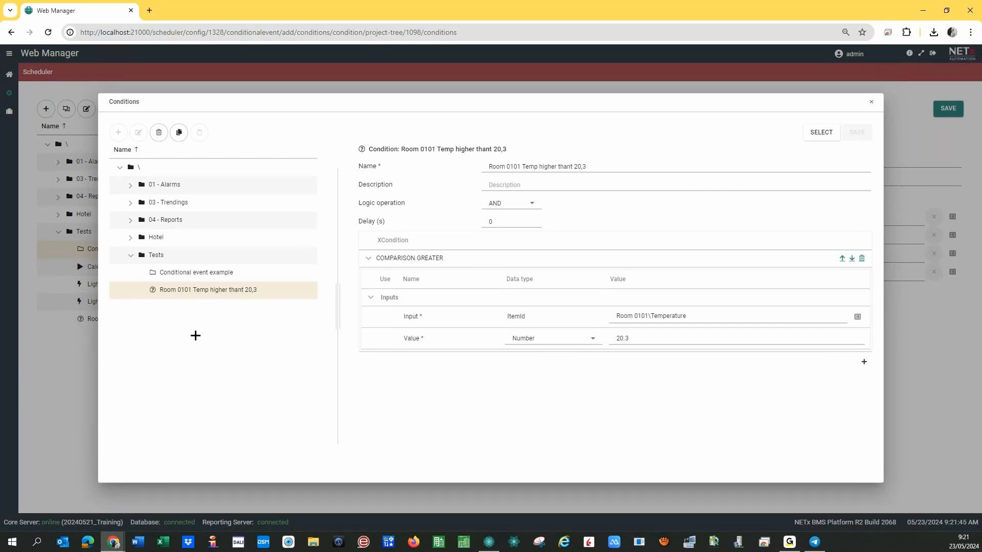
{"action": "left_click", "coordinate": [813, 138]}
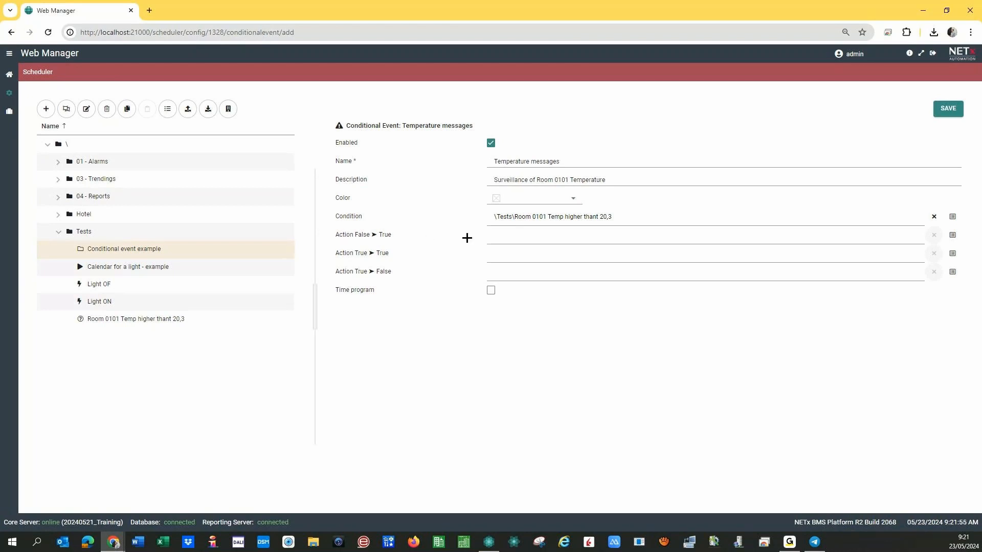
Create a new False ➤ True action named 'Telegram info Temperature Room 0101 higher than limit'.
{"action": "left_click", "coordinate": [488, 238]}
{"action": "left_click_drag", "start_coordinate": [355, 233], "coordinate": [398, 233]}
{"action": "left_click", "coordinate": [404, 345]}
{"action": "left_click", "coordinate": [952, 236]}
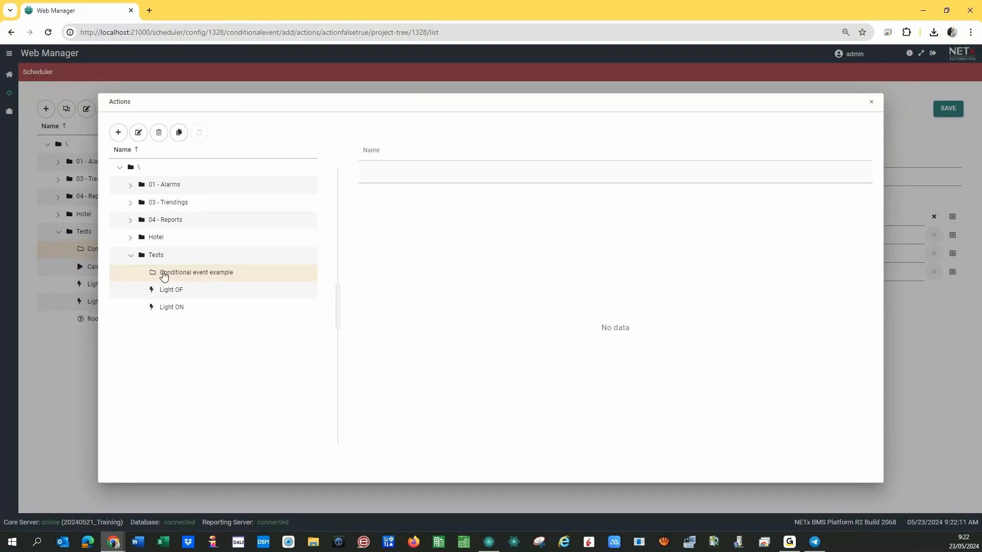
{"action": "left_click", "coordinate": [118, 134]}
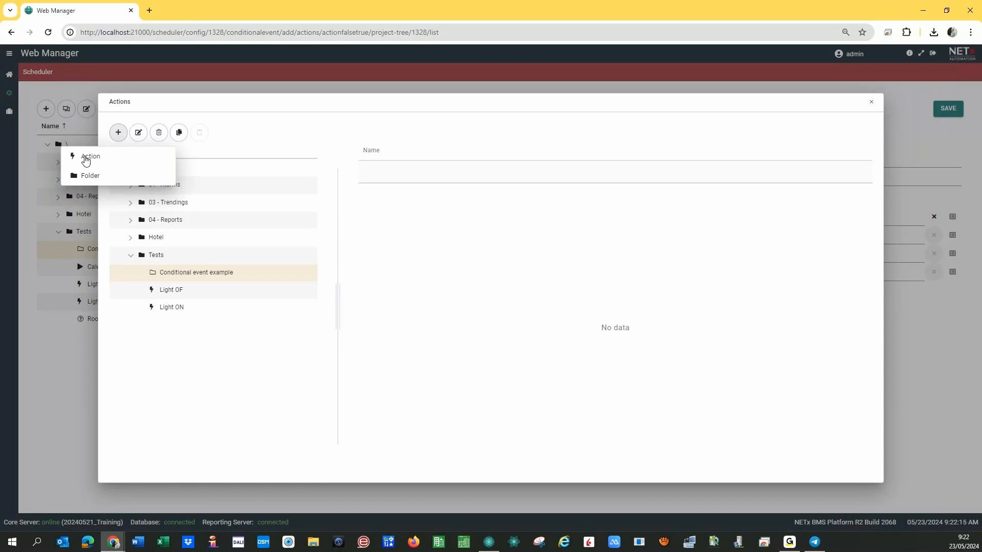
{"action": "left_click", "coordinate": [86, 158]}
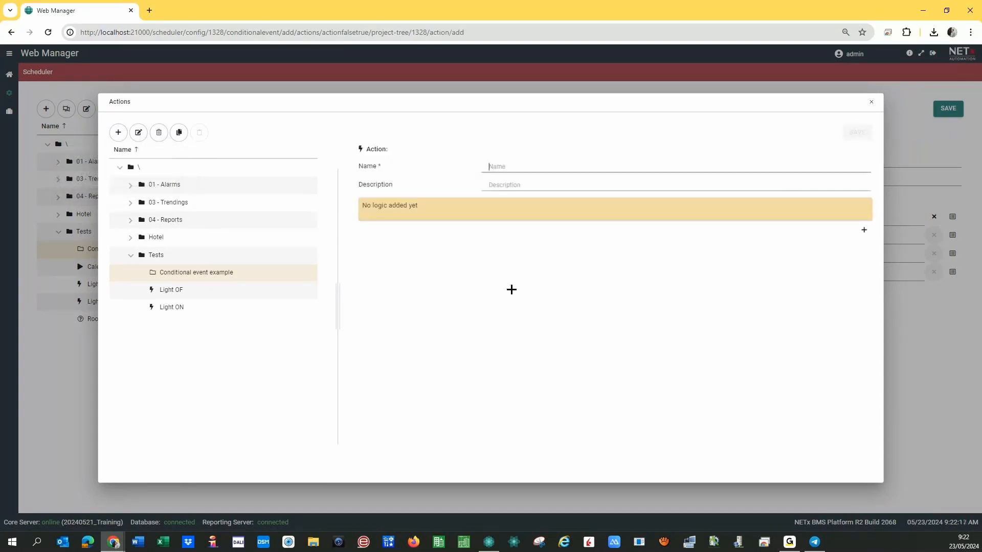
{"action": "type", "text": "Telegra"}
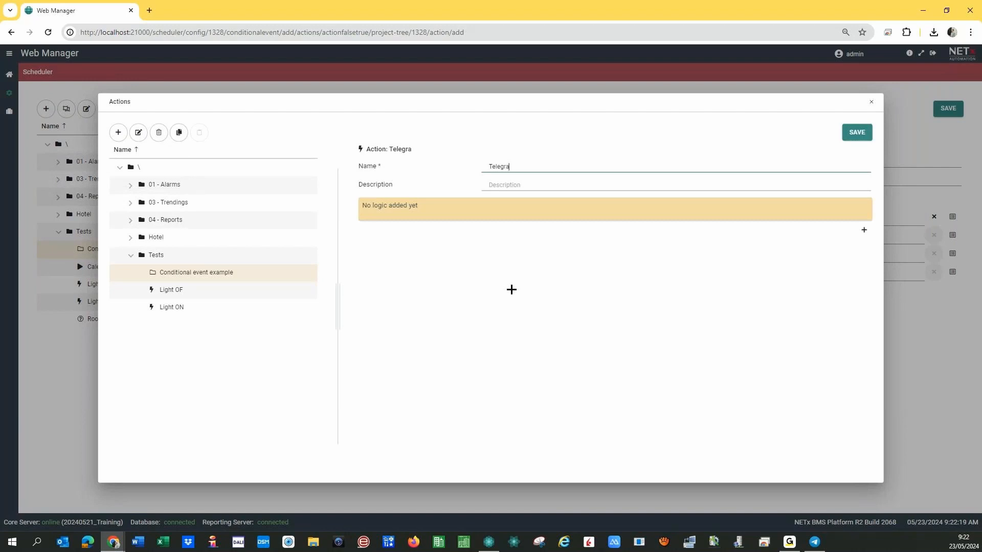
{"action": "type", "text": "m info Temperature "}
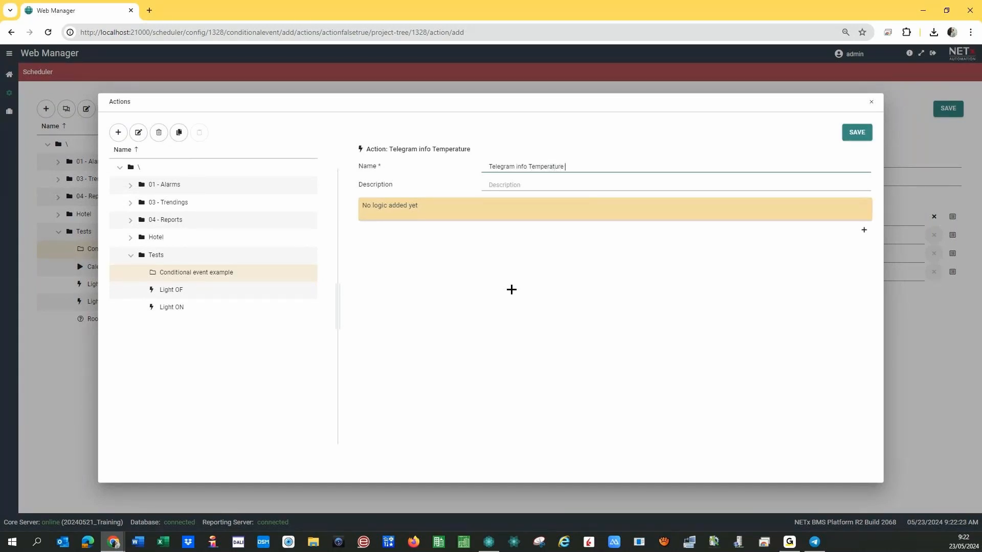
{"action": "type", "text": "Room 01010"}
{"action": "key", "text": "BackSpace"}
{"action": "type", "text": "higher th"}
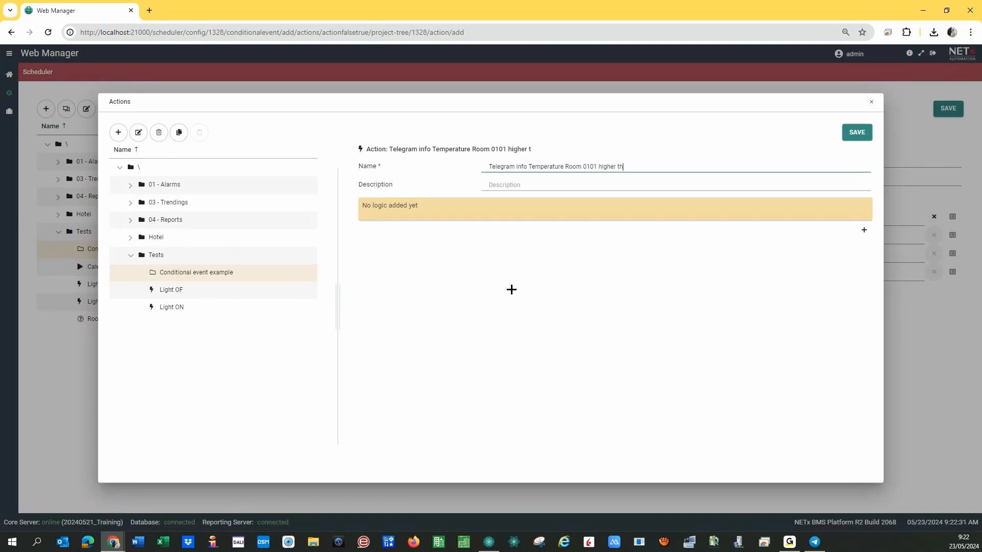
{"action": "type", "text": "an limit"}
Add the MESSENGER > SENDTELEGRAMMESSAGE command to the action.
{"action": "left_click", "coordinate": [864, 230]}
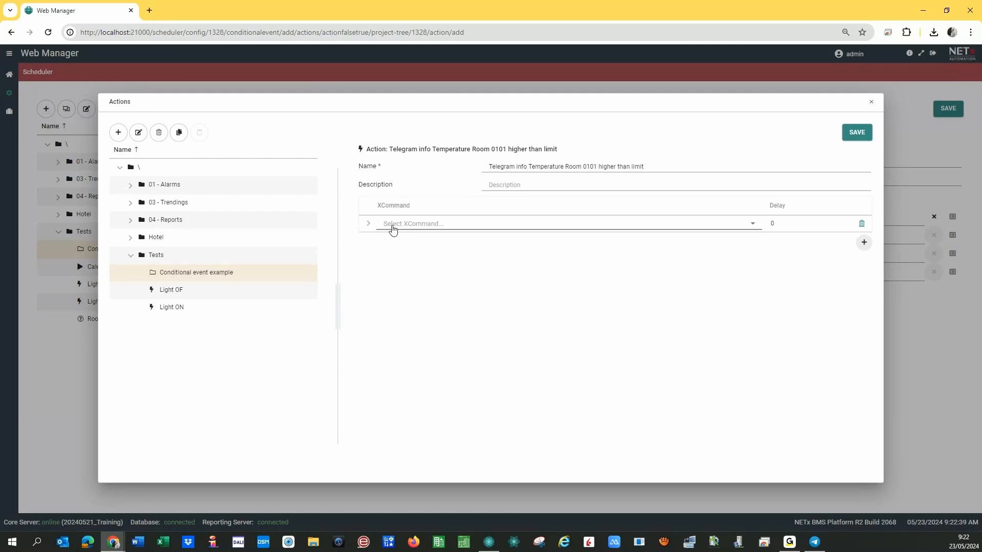
{"action": "left_click", "coordinate": [753, 226]}
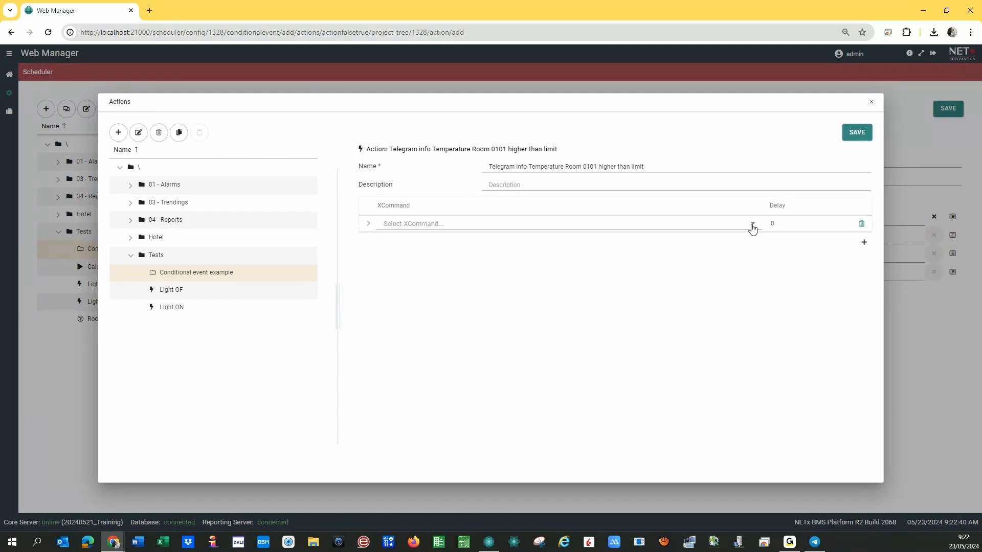
{"action": "left_click_drag", "start_coordinate": [748, 251], "coordinate": [752, 302]}
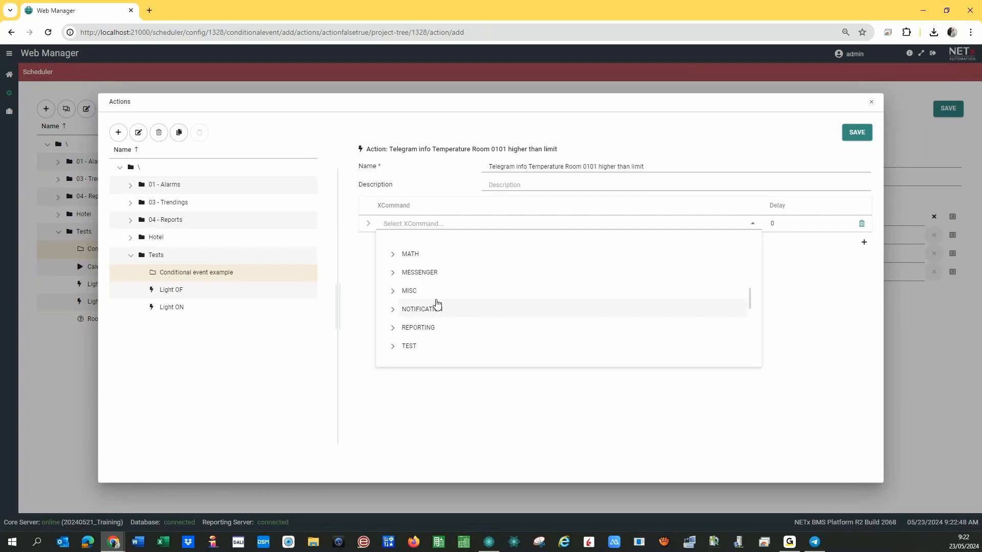
{"action": "left_click", "coordinate": [392, 273]}
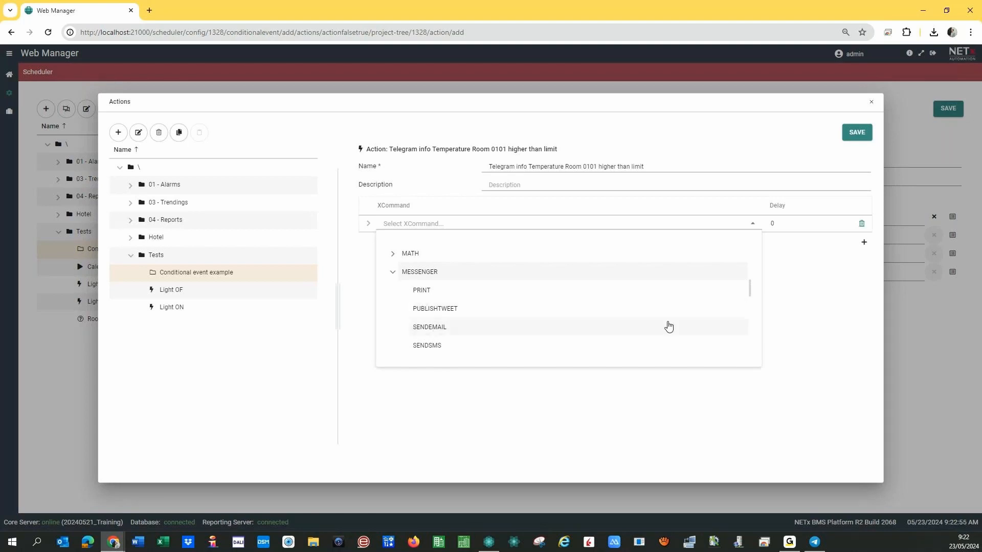
{"action": "left_click_drag", "start_coordinate": [749, 289], "coordinate": [748, 299]}
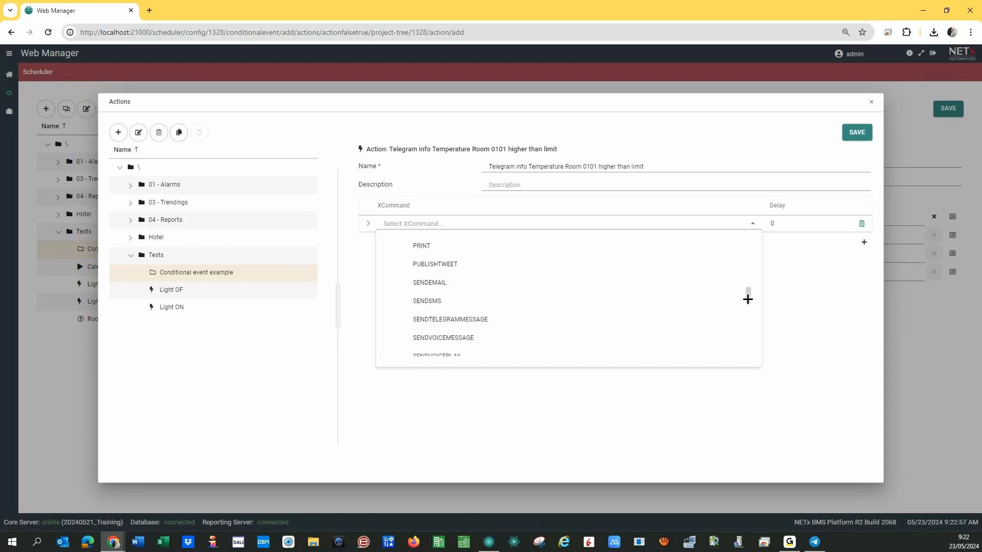
{"action": "left_click", "coordinate": [447, 324]}
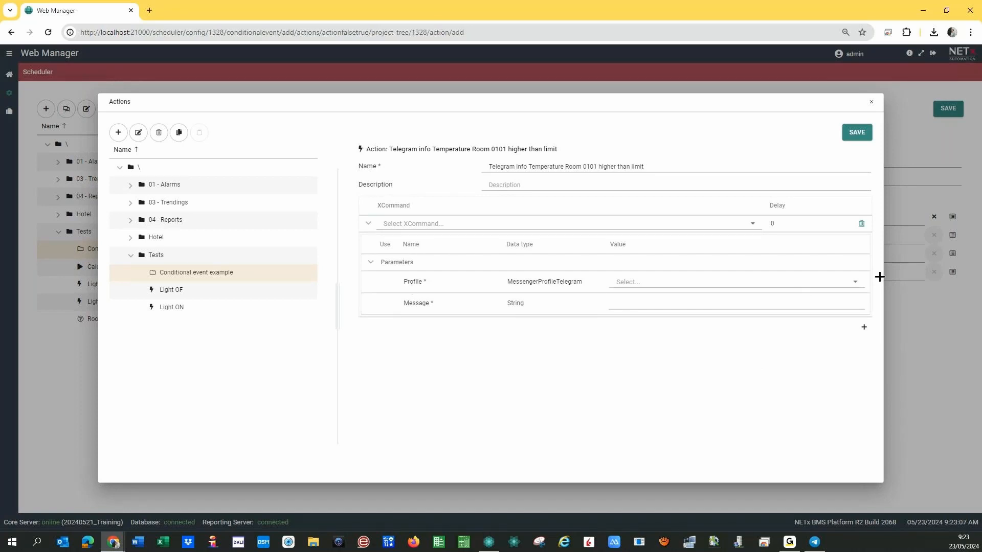
Choose profile NETxBMS, enter message 'Temperature at Room 0101 higher than 20,3 °C', and save the action.
{"action": "left_click", "coordinate": [857, 286]}
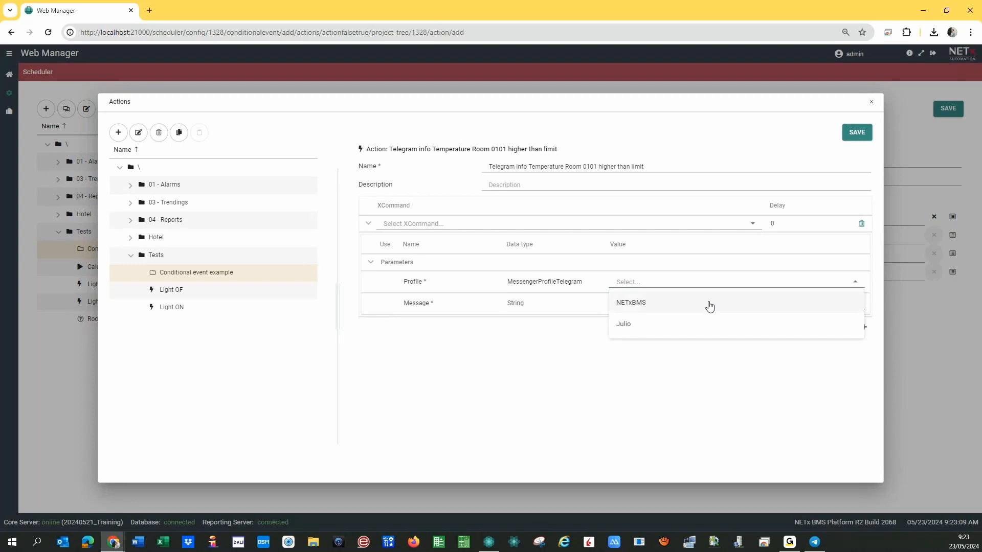
{"action": "left_click", "coordinate": [651, 305]}
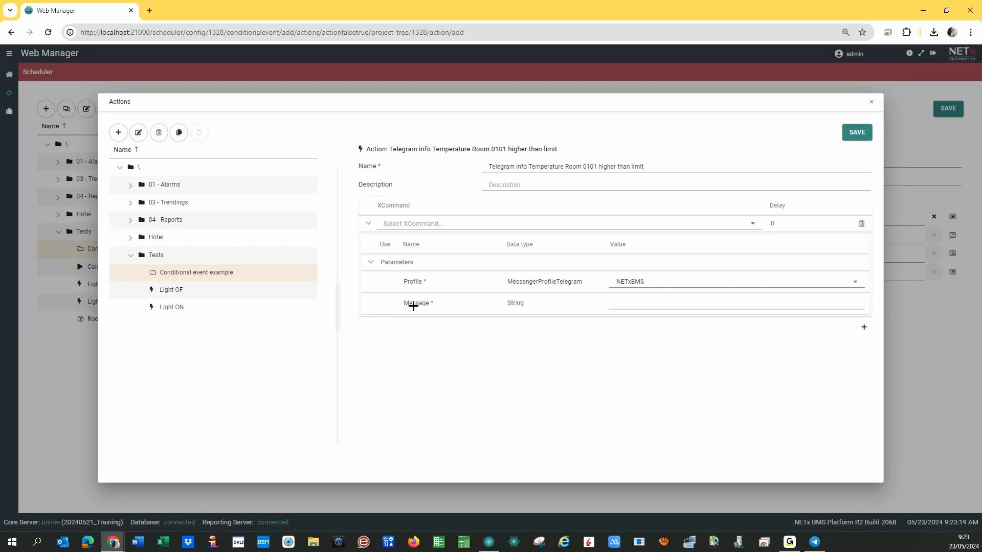
{"action": "left_click", "coordinate": [624, 309]}
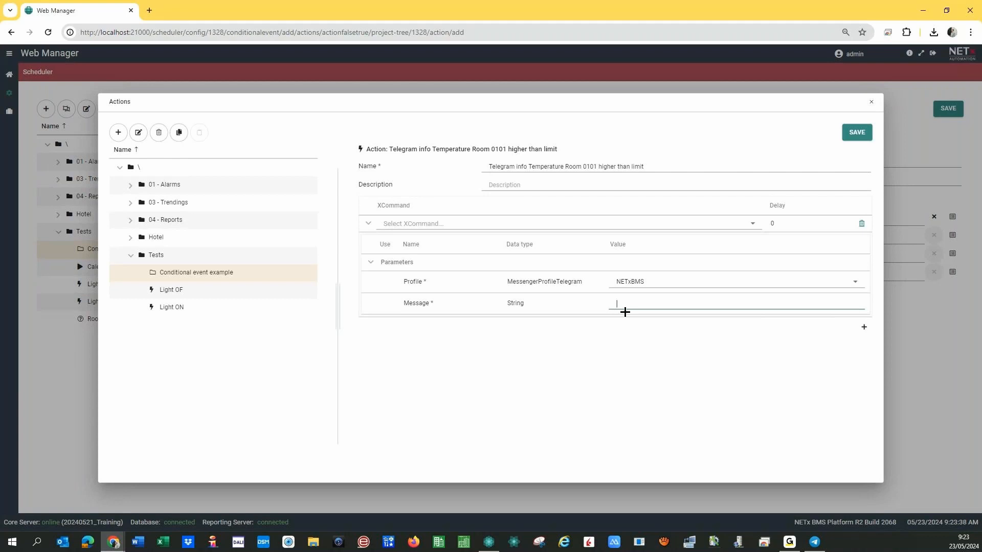
{"action": "type", "text": "Temperature at Room 0101 higher than 20,3 °C"}
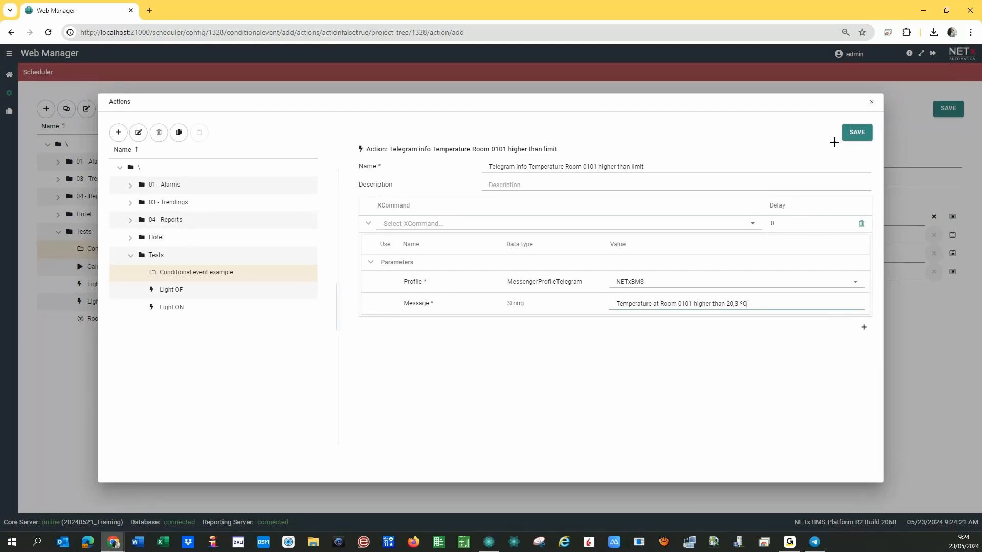
{"action": "left_click", "coordinate": [852, 133]}
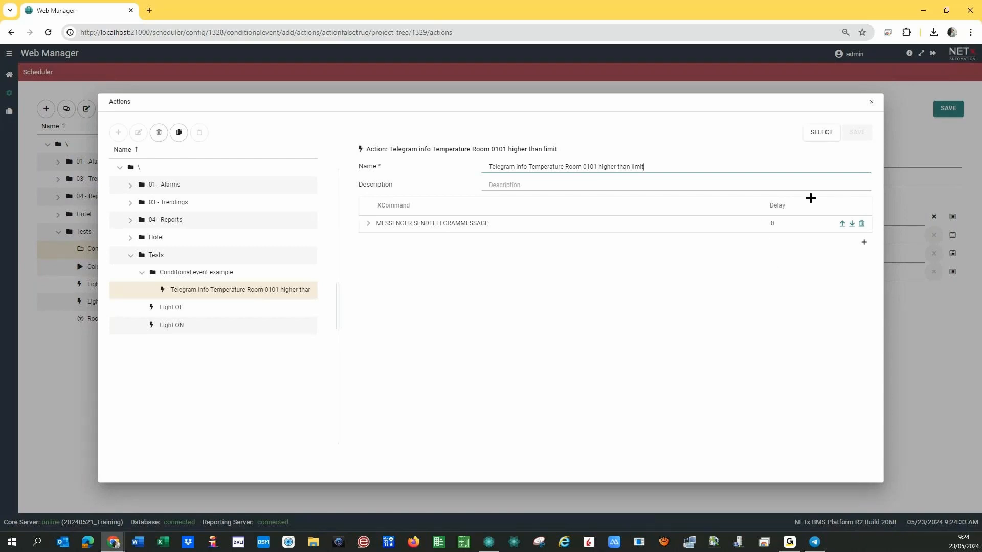
Assign the saved Telegram action to False ➤ True, then bring up the True ➤ False action list.
{"action": "left_click", "coordinate": [820, 133]}
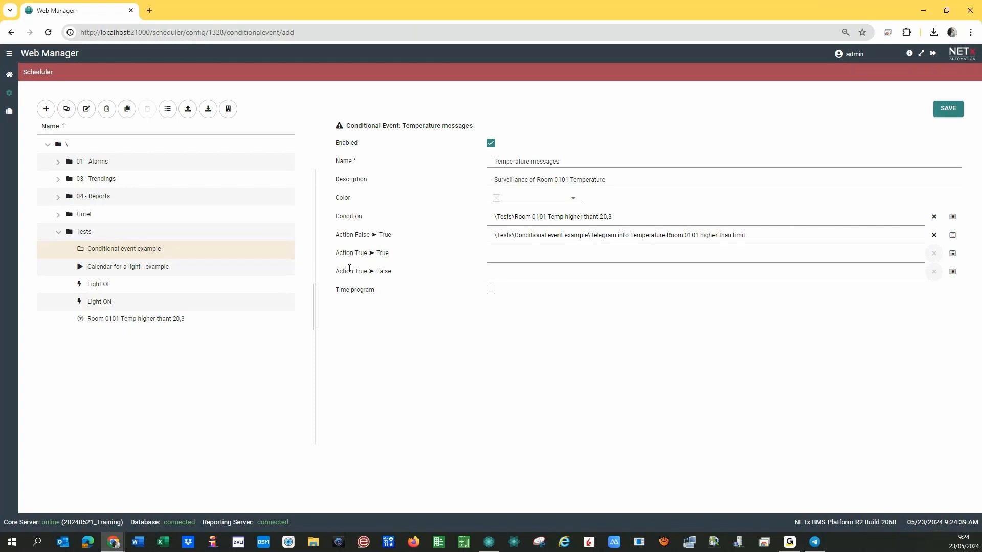
{"action": "left_click_drag", "start_coordinate": [357, 273], "coordinate": [394, 272]}
{"action": "left_click", "coordinate": [710, 334]}
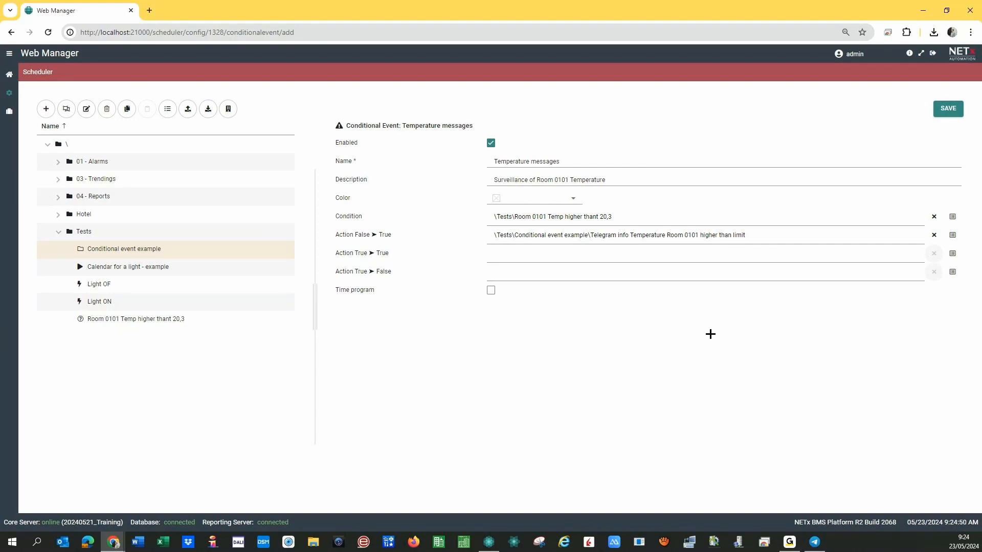
{"action": "left_click", "coordinate": [952, 271]}
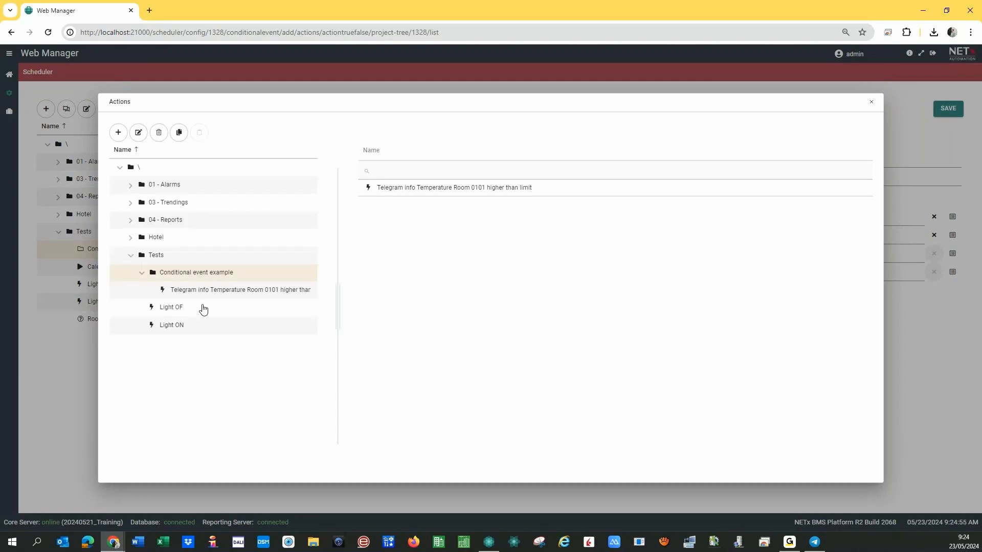
Duplicate the Telegram higher-than-limit action and widen the tree to show full names.
{"action": "left_click", "coordinate": [215, 290]}
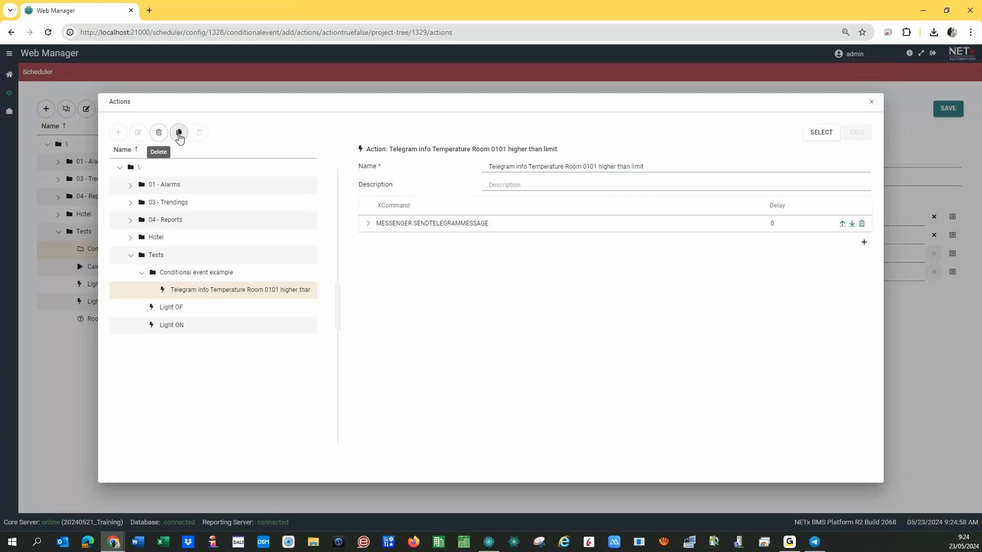
{"action": "left_click", "coordinate": [179, 133]}
{"action": "left_click", "coordinate": [199, 134]}
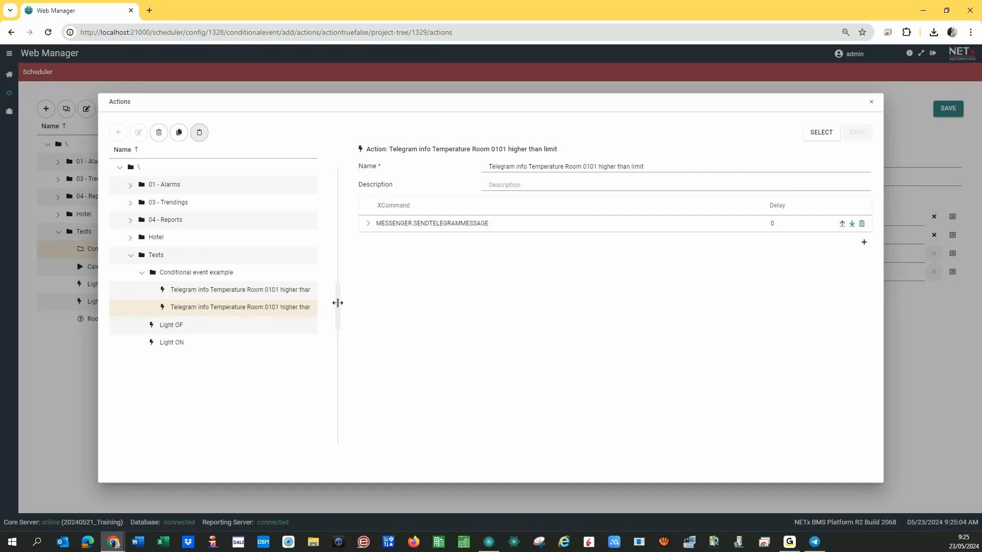
{"action": "left_click_drag", "start_coordinate": [337, 302], "coordinate": [366, 301]}
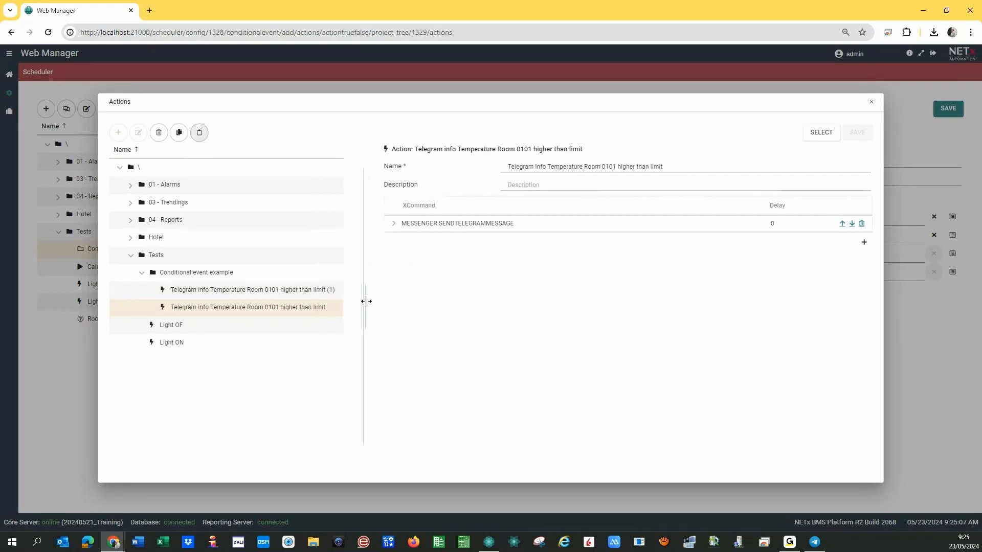
Rename the (1) copy to 'Telegram info Temperature Room 0101 lower than limit'.
{"action": "left_click", "coordinate": [270, 289]}
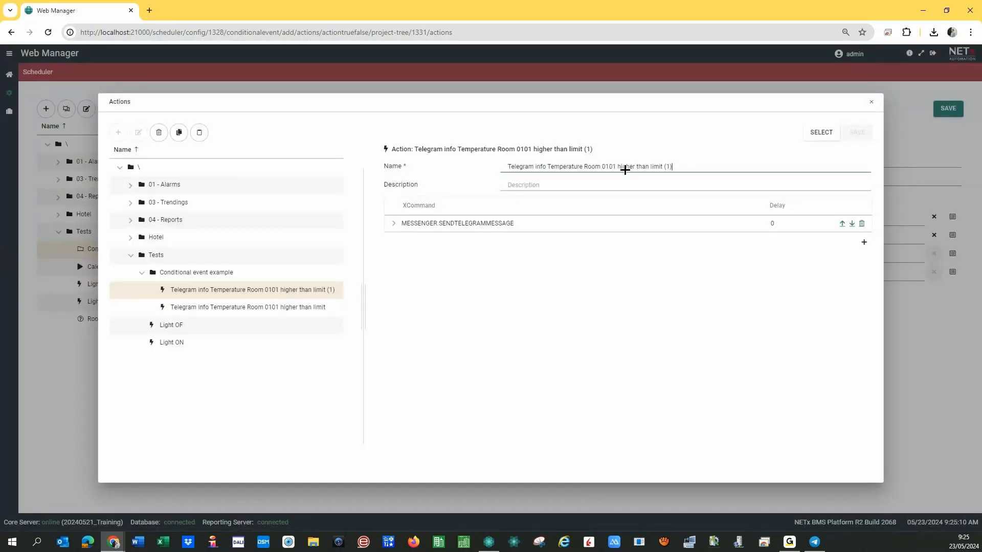
{"action": "left_click", "coordinate": [616, 166]}
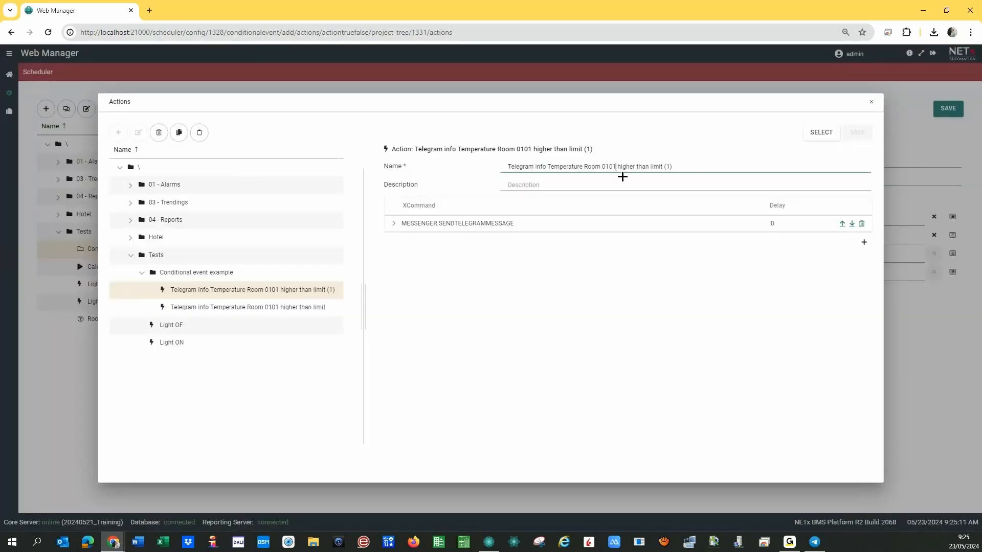
{"action": "key", "text": "Right"}
{"action": "type", "text": "lo"}
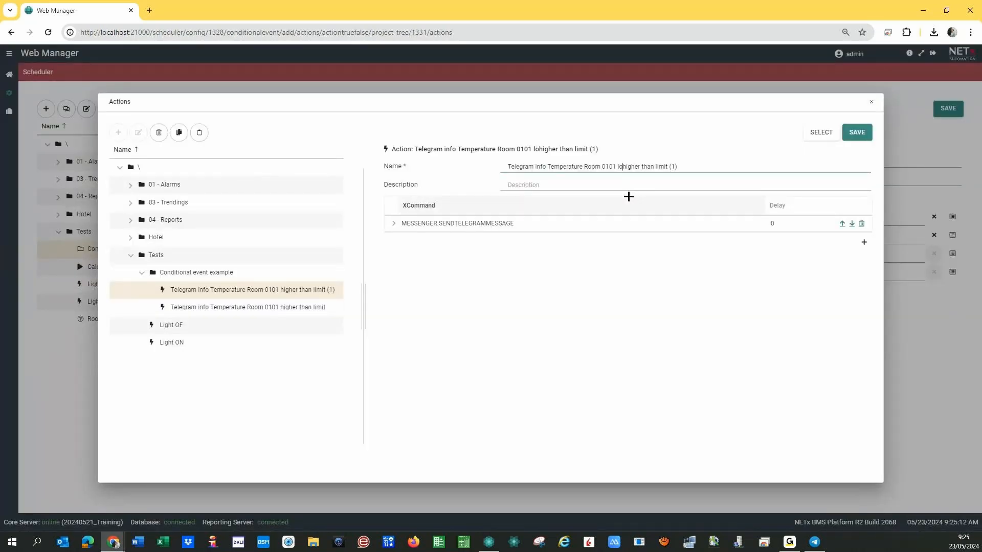
{"action": "key", "text": "Delete"}
{"action": "key", "text": "Delete"}
{"action": "key", "text": "Delete"}
{"action": "key", "text": "Delete"}
{"action": "key", "text": "Delete"}
{"action": "key", "text": "Delete"}
{"action": "key", "text": "Delete"}
{"action": "type", "text": "wer"}
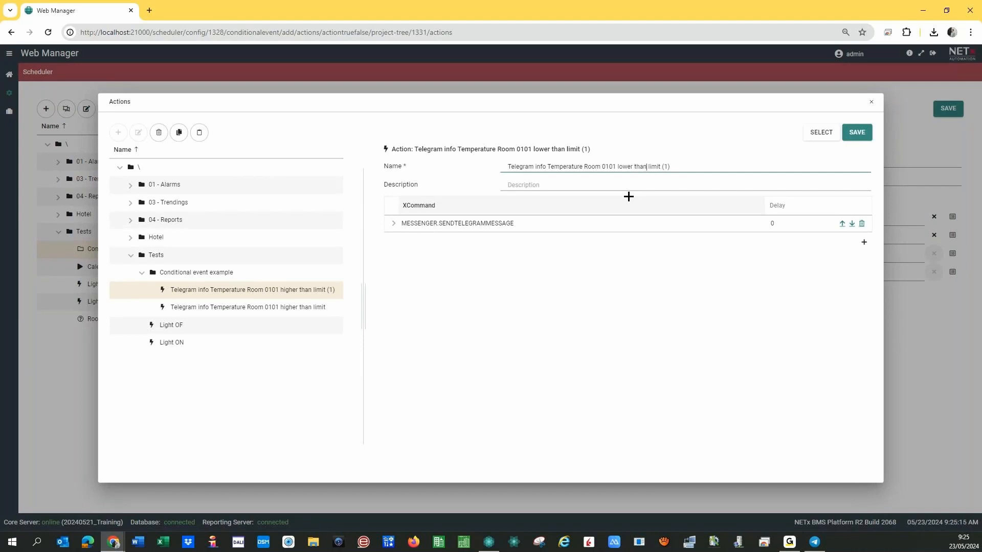
{"action": "key", "text": "Delete"}
{"action": "key", "text": "Delete"}
Change the copy's message to 'Temperature at Room 0101 OK!!!', save it, and assign it to True ➤ False.
{"action": "left_click", "coordinate": [400, 223]}
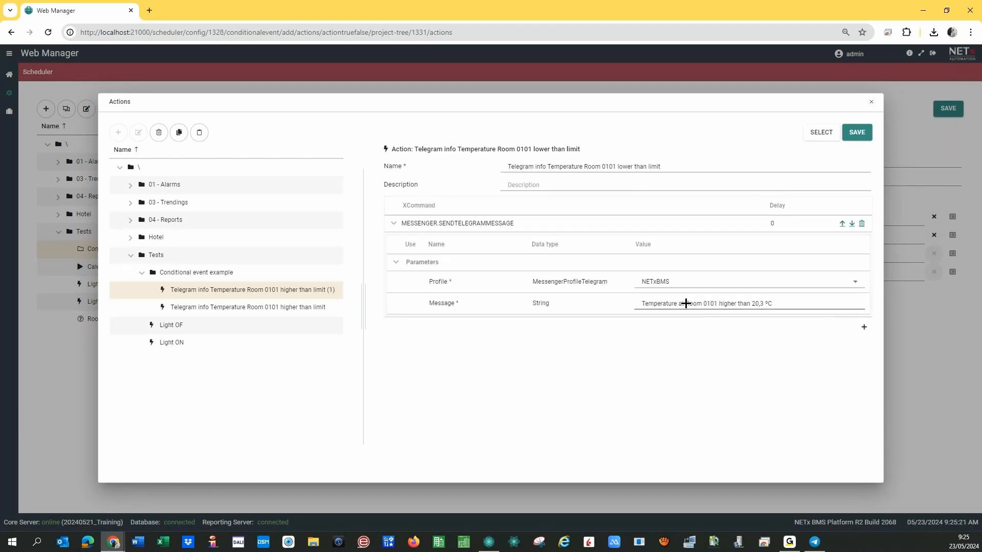
{"action": "left_click", "coordinate": [719, 306]}
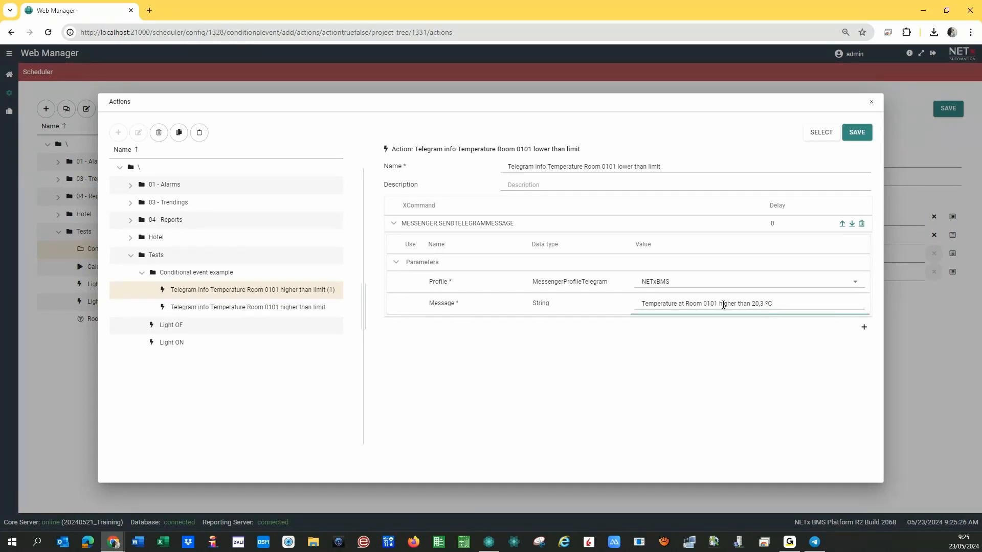
{"action": "type", "text": "OK"}
{"action": "left_click_drag", "start_coordinate": [781, 304], "coordinate": [734, 334]}
{"action": "key", "text": "BackSpace"}
{"action": "key", "text": "BackSpace"}
{"action": "type", "text": "!!!"}
{"action": "left_click", "coordinate": [859, 133]}
{"action": "left_click", "coordinate": [822, 133]}
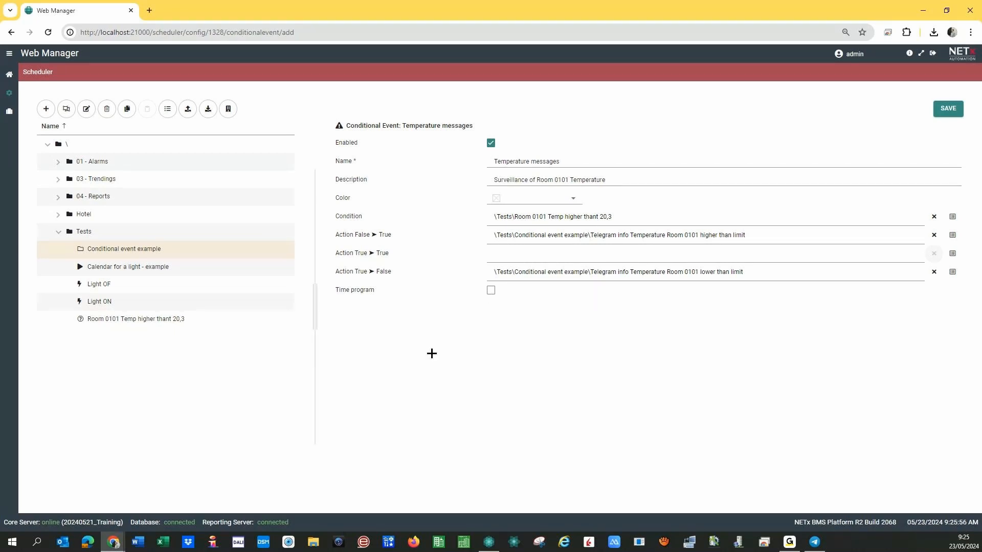
Save the Temperature messages event and switch to NETx Core Server Studio.
{"action": "left_click", "coordinate": [949, 110]}
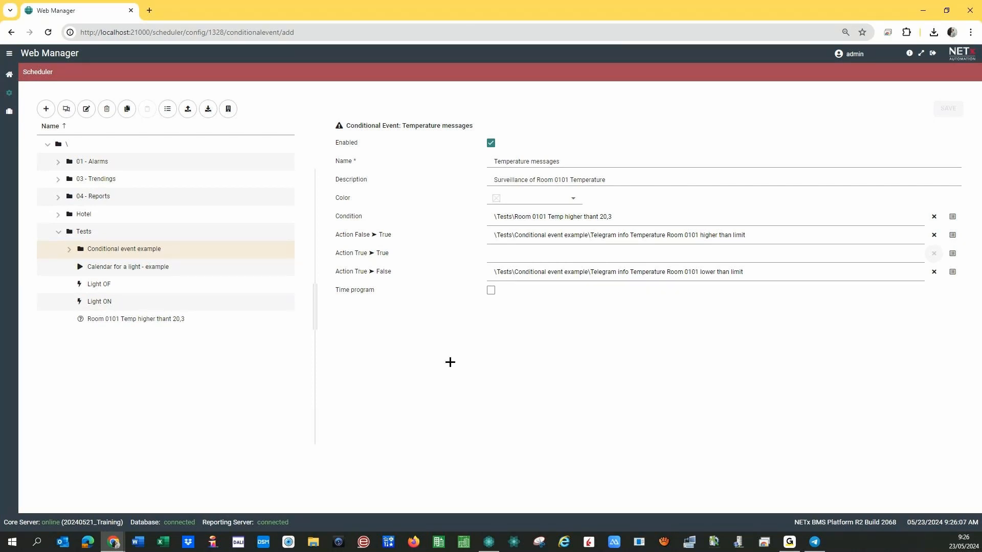
{"action": "left_click", "coordinate": [487, 543]}
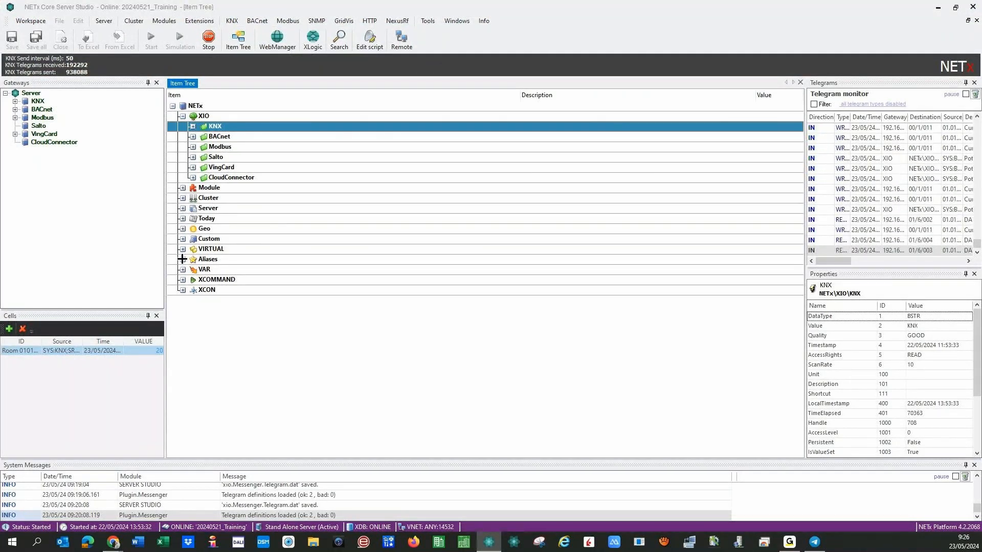
Select Aliases > Room 0101 > Temperature, view its context menu, and bring up the Telegram BMS platform chat.
{"action": "left_click", "coordinate": [183, 259]}
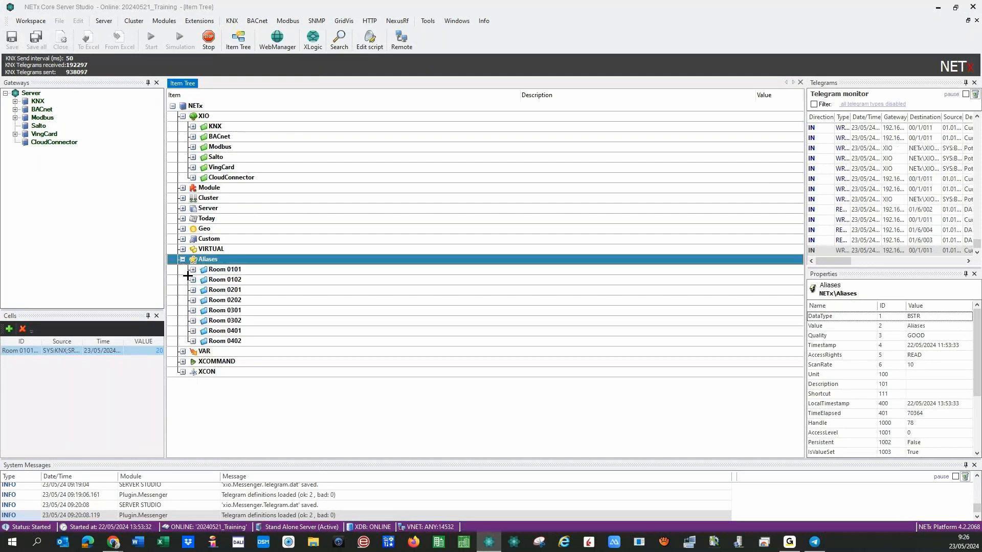
{"action": "left_click", "coordinate": [193, 269]}
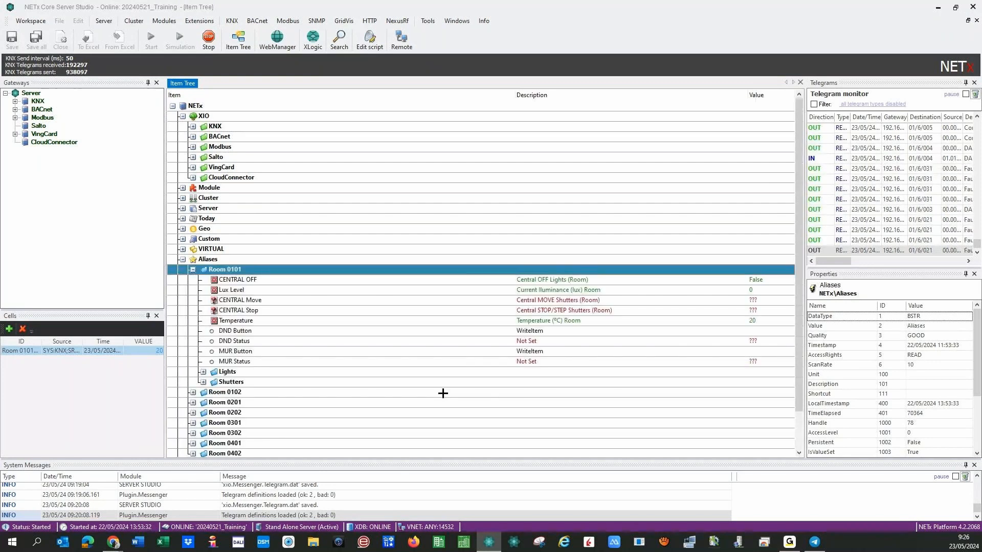
{"action": "left_click", "coordinate": [480, 321]}
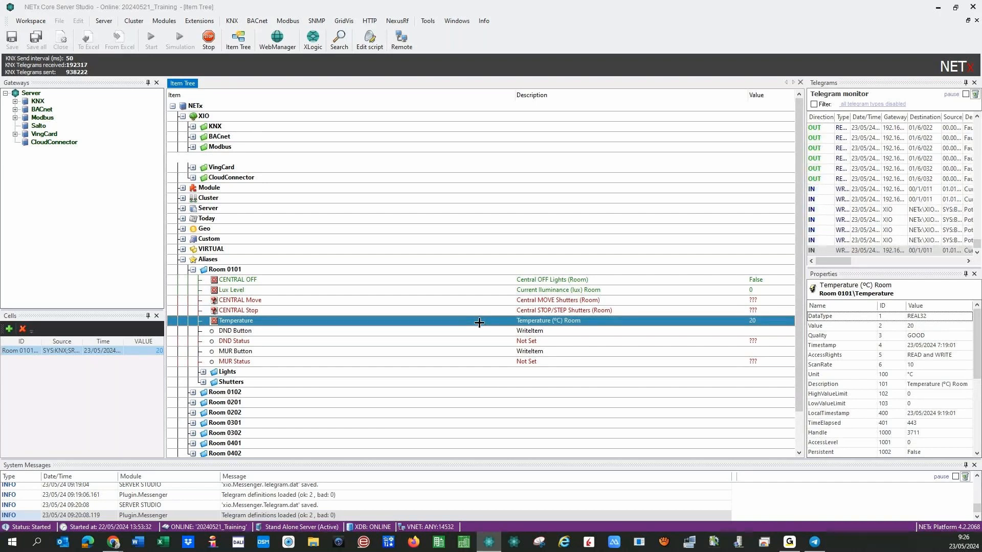
{"action": "right_click", "coordinate": [766, 322]}
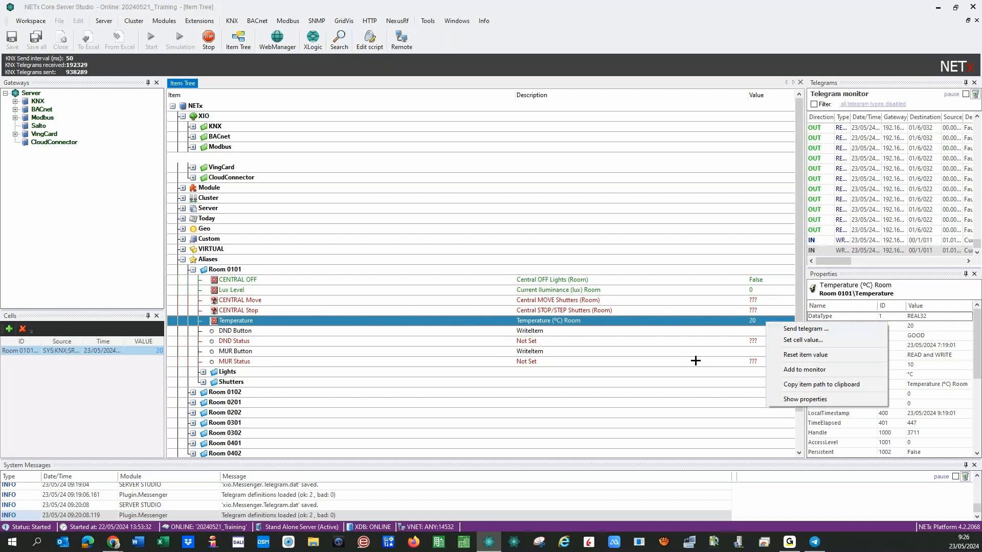
{"action": "left_click", "coordinate": [814, 542]}
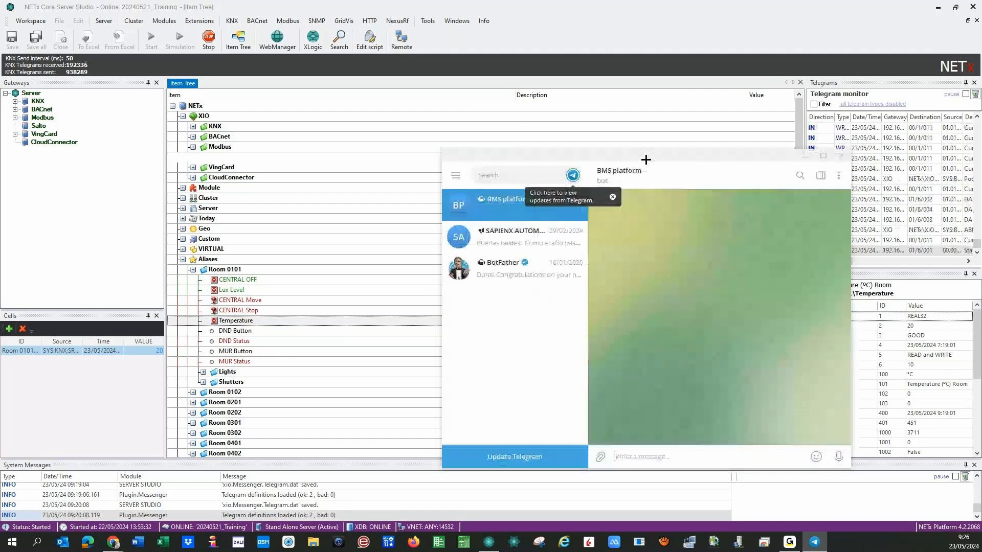
Place Telegram lower right, make Core Server Studio smaller and taller, and open Temperature's context menu.
{"action": "left_click_drag", "start_coordinate": [646, 159], "coordinate": [782, 211]}
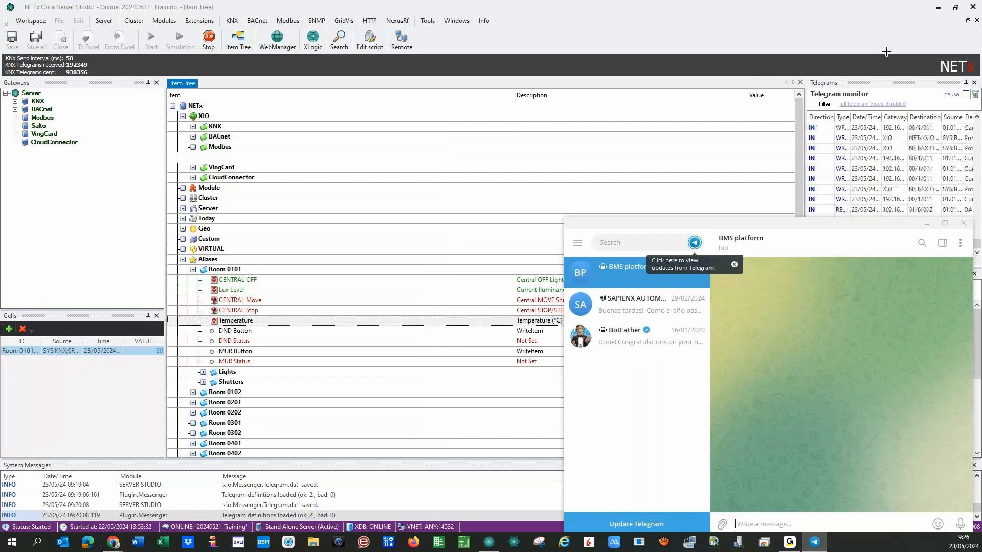
{"action": "left_click_drag", "start_coordinate": [612, 7], "coordinate": [358, 49]}
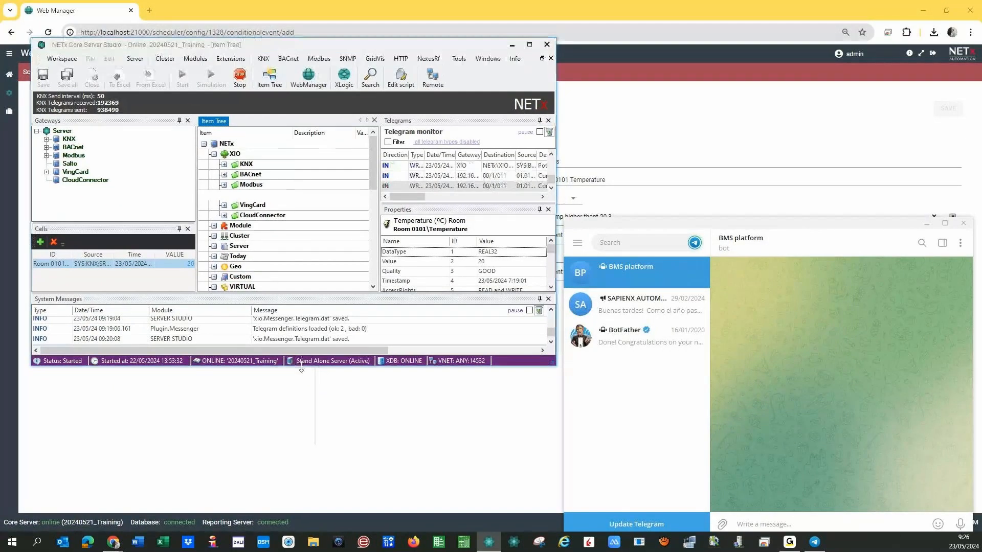
{"action": "left_click_drag", "start_coordinate": [297, 366], "coordinate": [297, 503]}
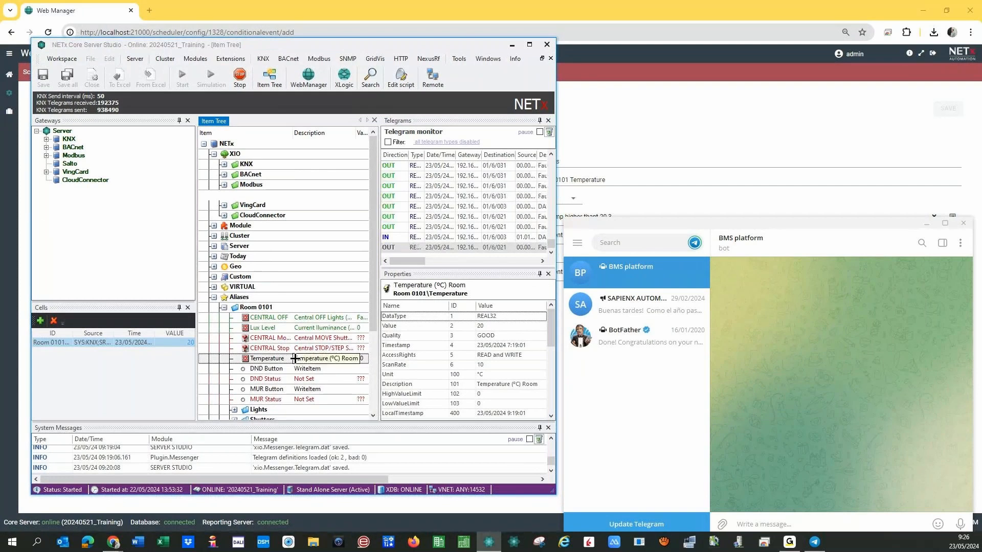
{"action": "right_click", "coordinate": [301, 358]}
Send 20,4 as the Room 0101 temperature and dismiss the Telegram notification.
{"action": "left_click", "coordinate": [301, 365]}
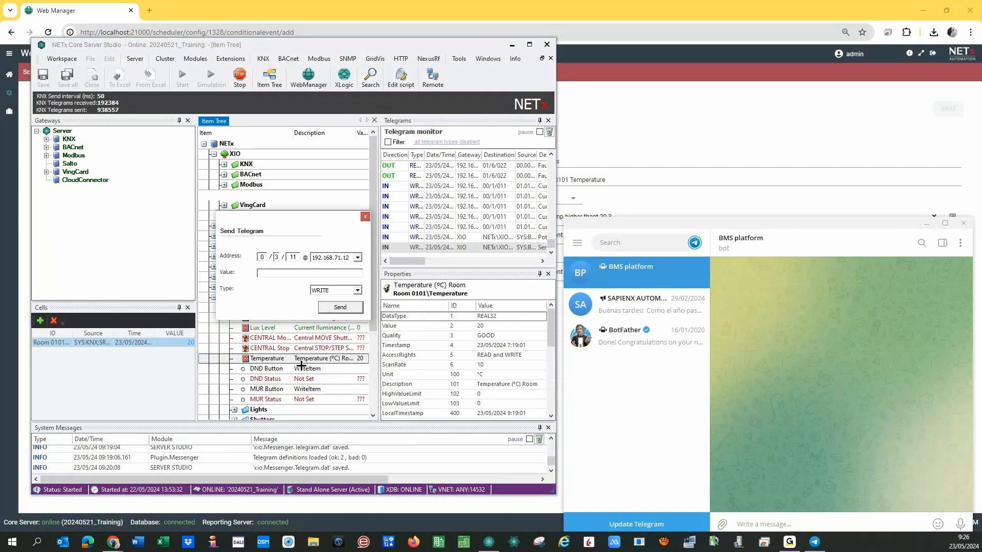
{"action": "type", "text": "20,4"}
{"action": "left_click", "coordinate": [340, 307]}
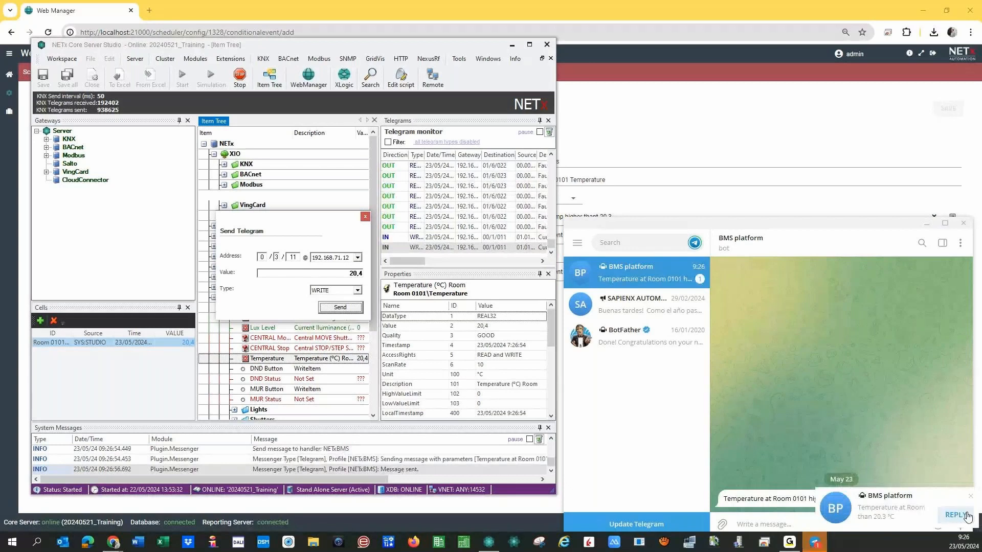
{"action": "left_click", "coordinate": [970, 500]}
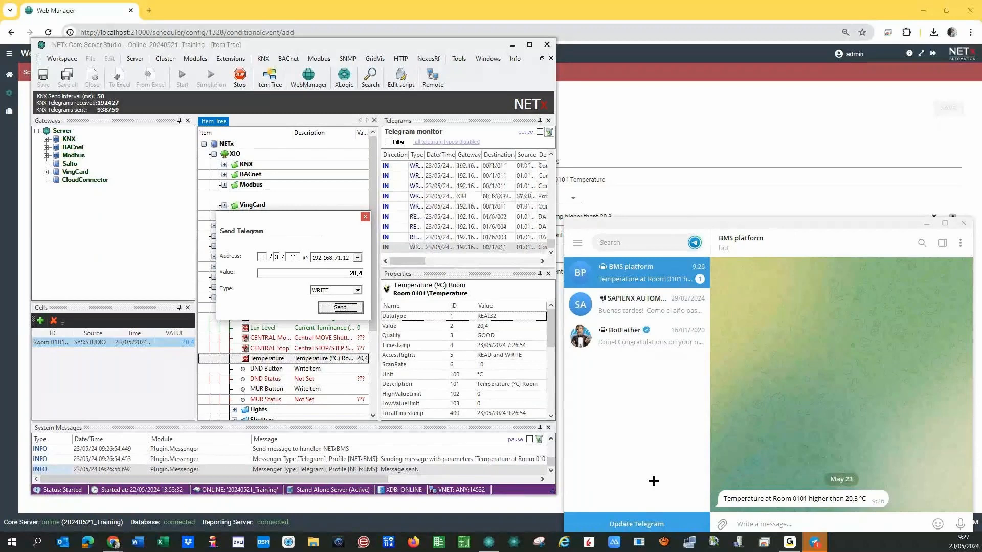
Change the value to 20,6 and send it to address 0/3/11.
{"action": "left_click", "coordinate": [361, 274]}
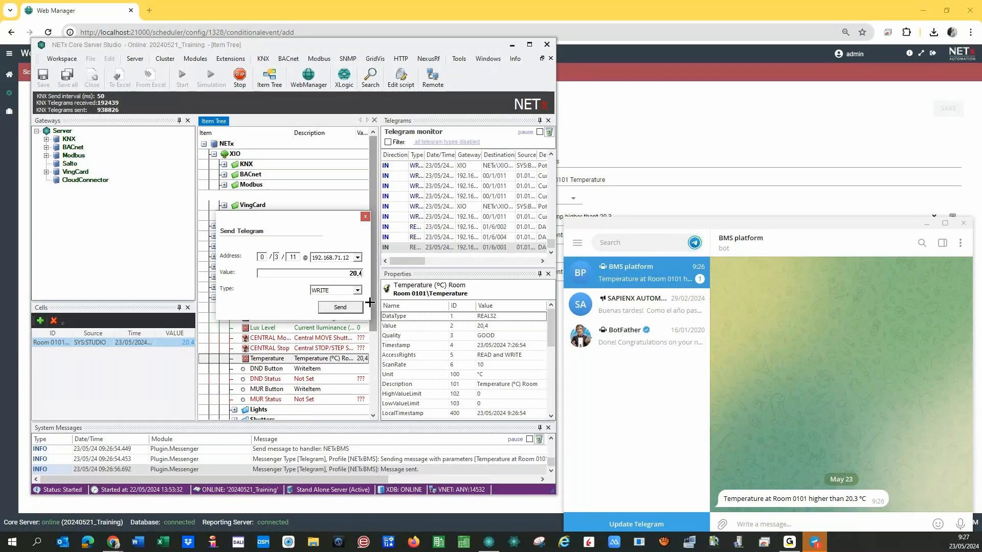
{"action": "key", "text": "BackSpace"}
{"action": "type", "text": "6"}
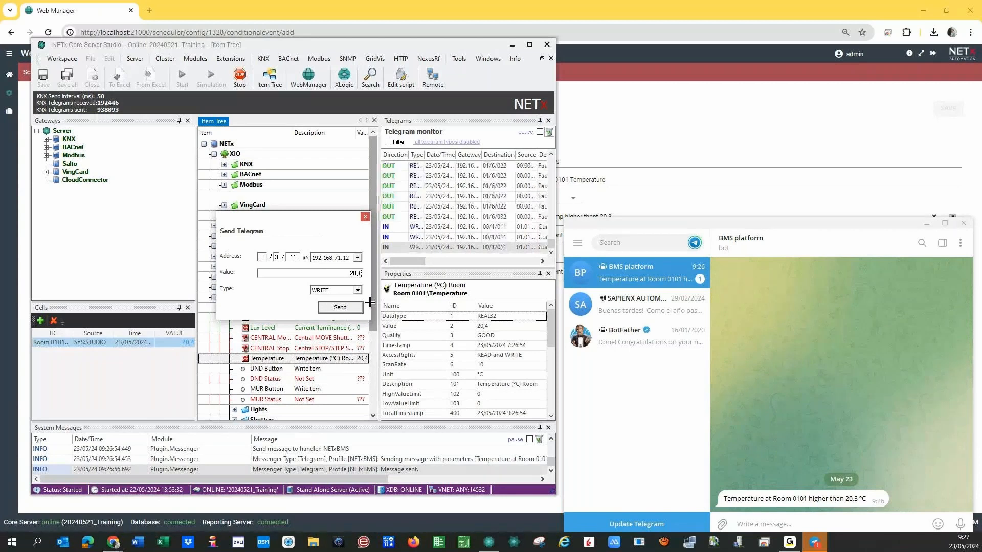
{"action": "left_click", "coordinate": [325, 306]}
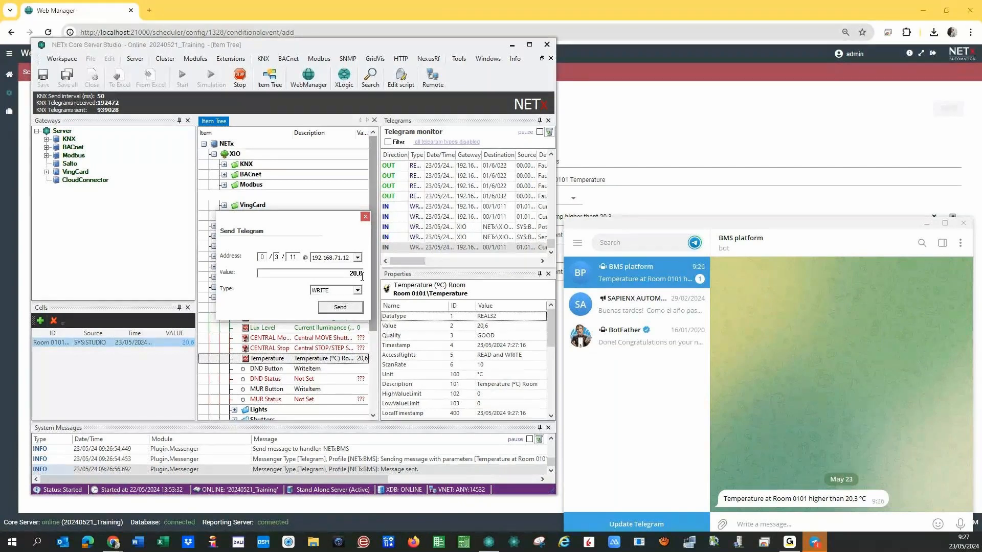
Send the 20,8 temperature value, dismiss the Telegram notification, and select the Room 0101 Temperature item.
{"action": "type", "text": "8"}
{"action": "key", "text": "BackSpace"}
{"action": "left_click", "coordinate": [321, 307]}
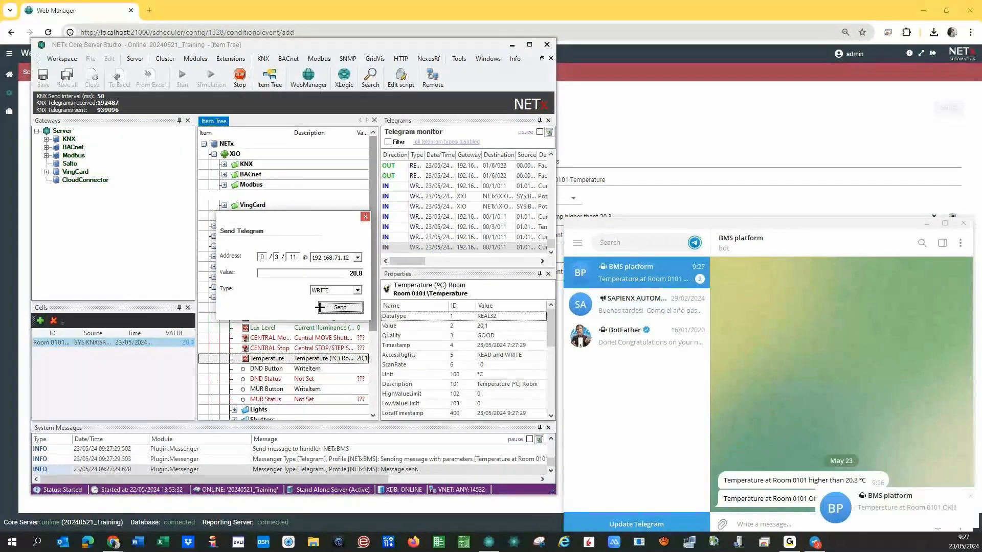
{"action": "left_click", "coordinate": [968, 498]}
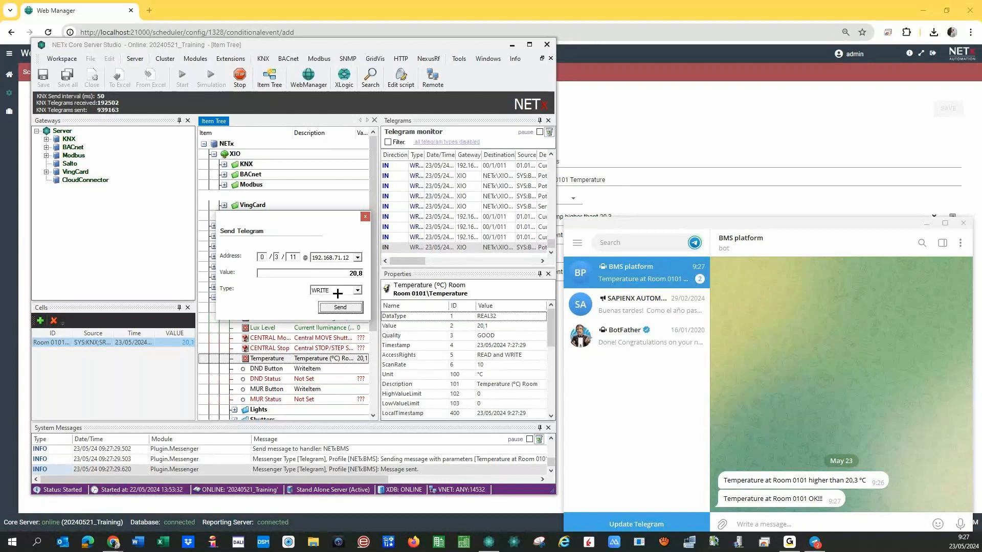
{"action": "left_click", "coordinate": [358, 358]}
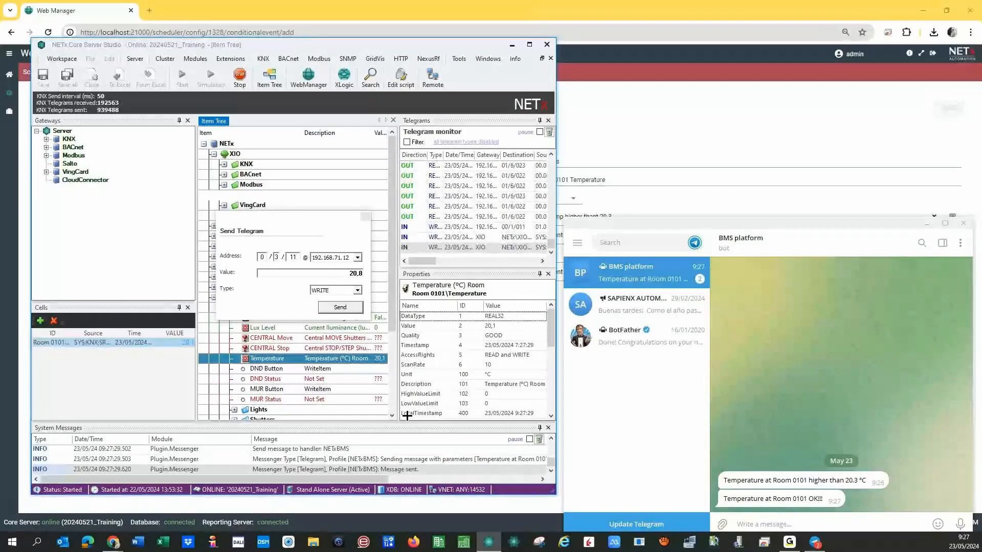
Bring the Web Manager Scheduler page with the Temperature messages event to the front.
{"action": "left_click", "coordinate": [627, 182]}
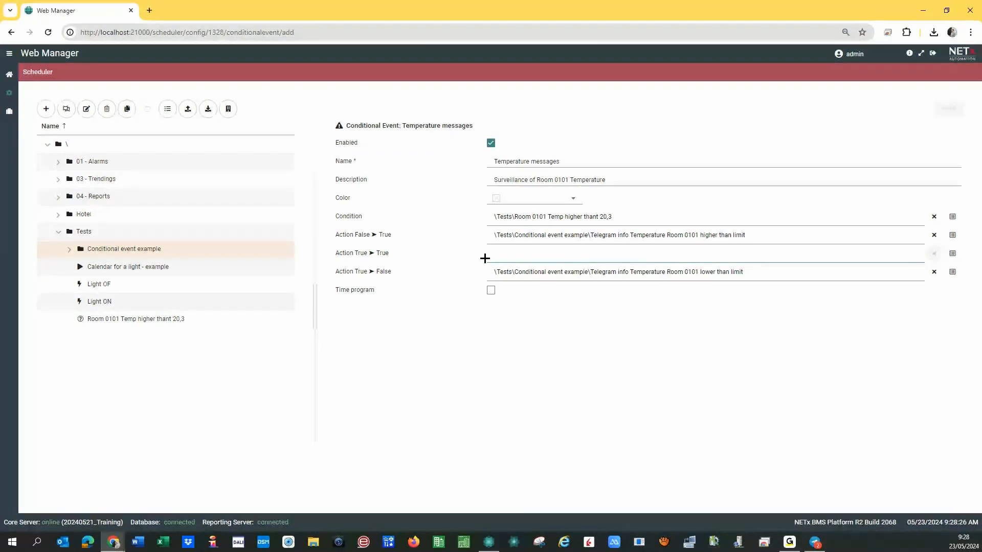
{"action": "left_click", "coordinate": [952, 216]}
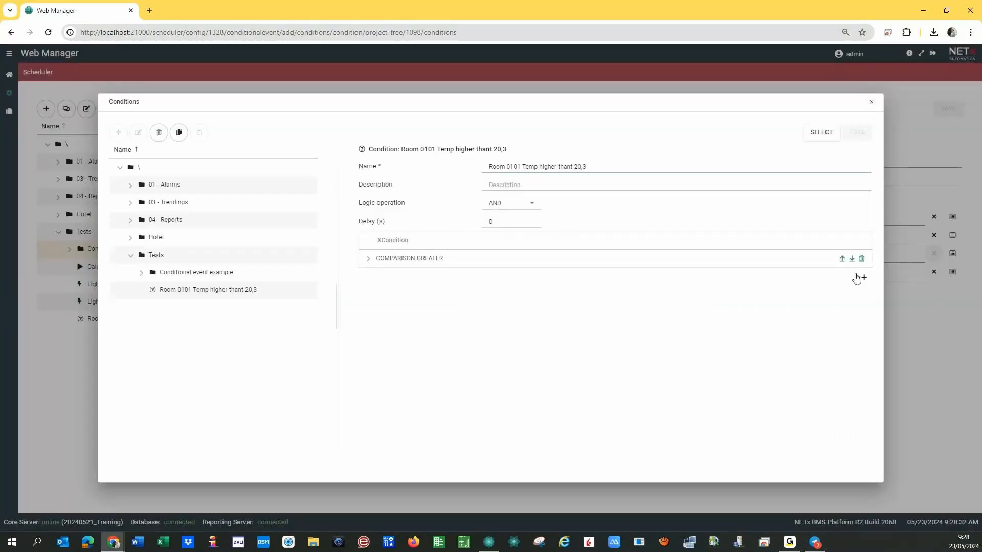
{"action": "left_click", "coordinate": [863, 279]}
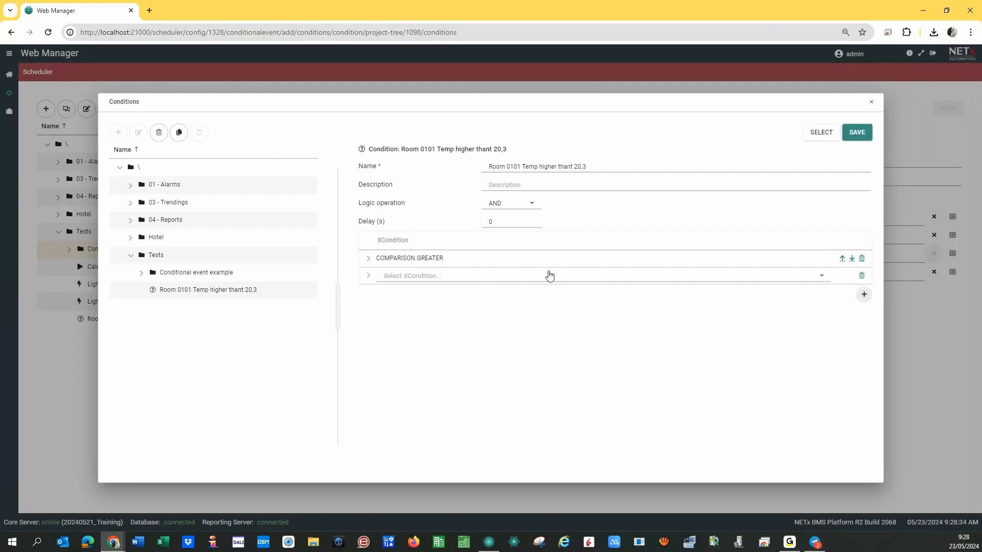
{"action": "left_click", "coordinate": [864, 295]}
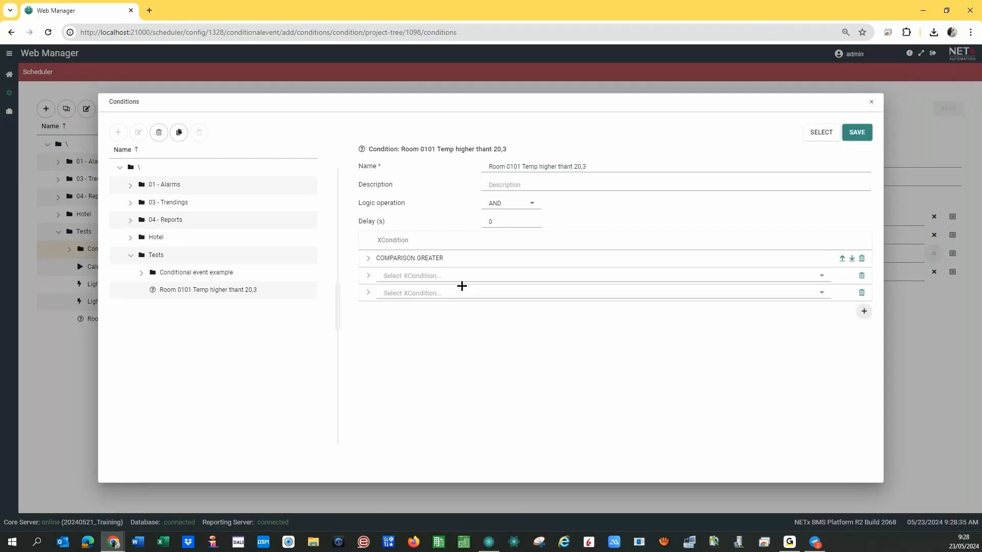
{"action": "left_click", "coordinate": [532, 203]}
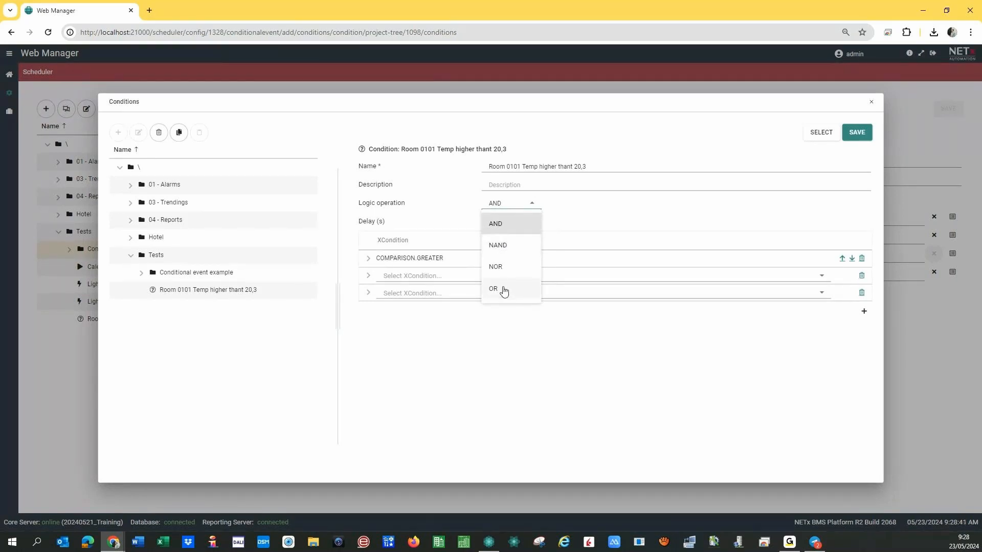
{"action": "left_click", "coordinate": [505, 350]}
{"action": "left_click", "coordinate": [861, 277]}
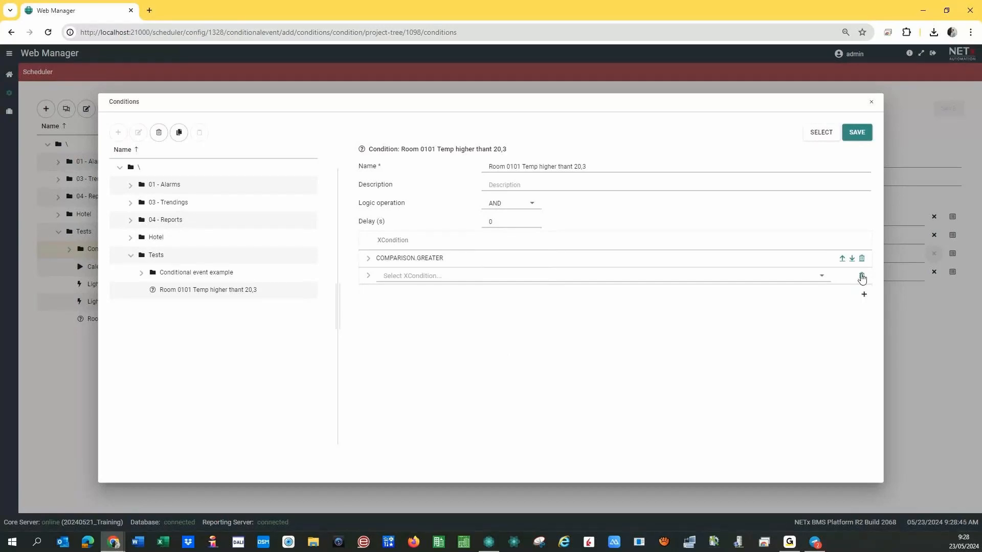
{"action": "left_click", "coordinate": [861, 277]}
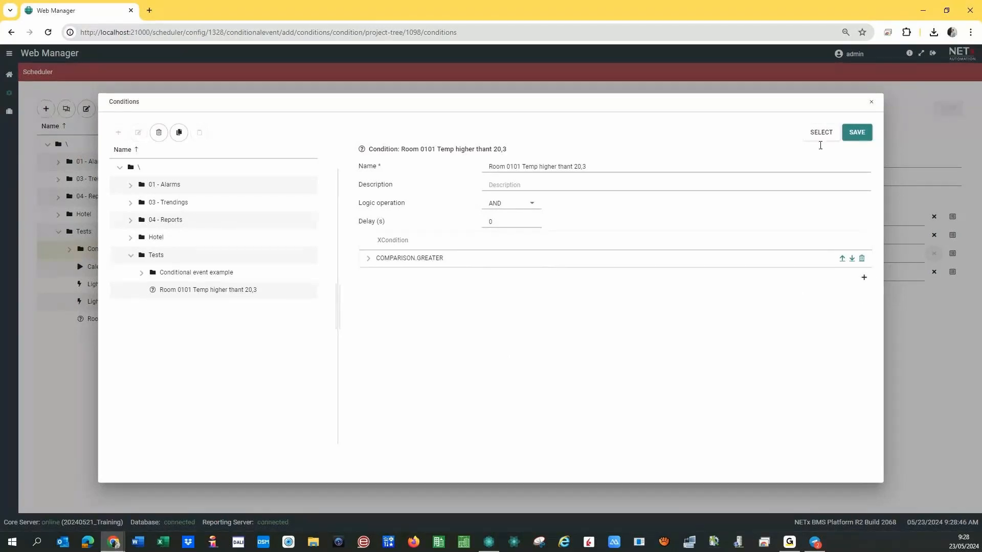
{"action": "left_click", "coordinate": [872, 101]}
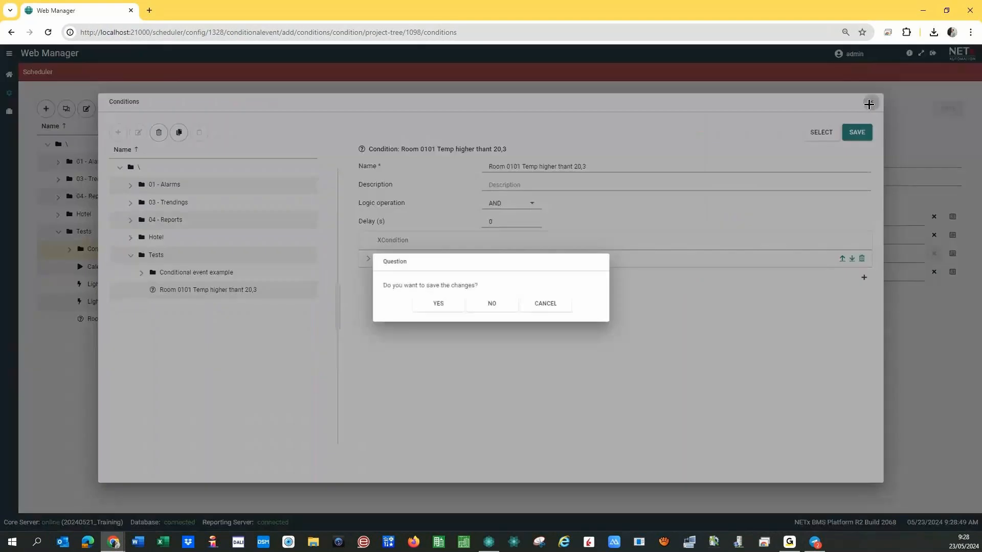
{"action": "left_click", "coordinate": [479, 306]}
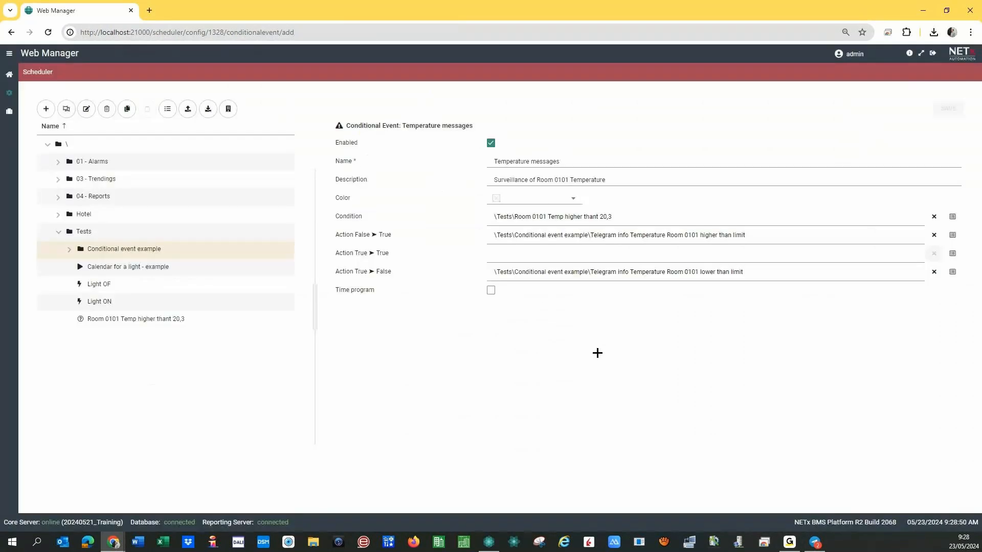
In the False ➤ True action, add then delete an empty XCommand row and save with SENDTELEGRAMMESSAGE unchanged.
{"action": "left_click", "coordinate": [951, 234]}
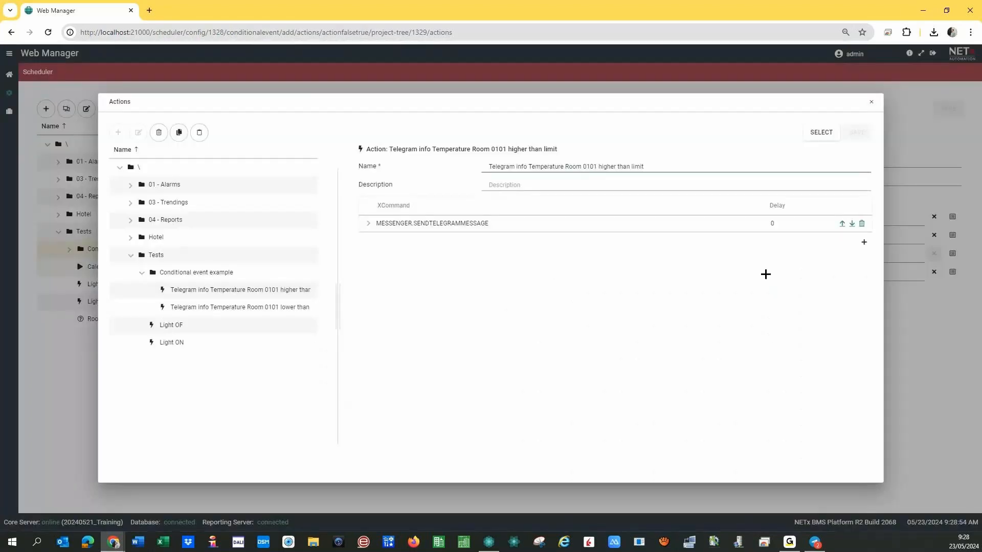
{"action": "left_click", "coordinate": [864, 244]}
{"action": "left_click", "coordinate": [746, 241]}
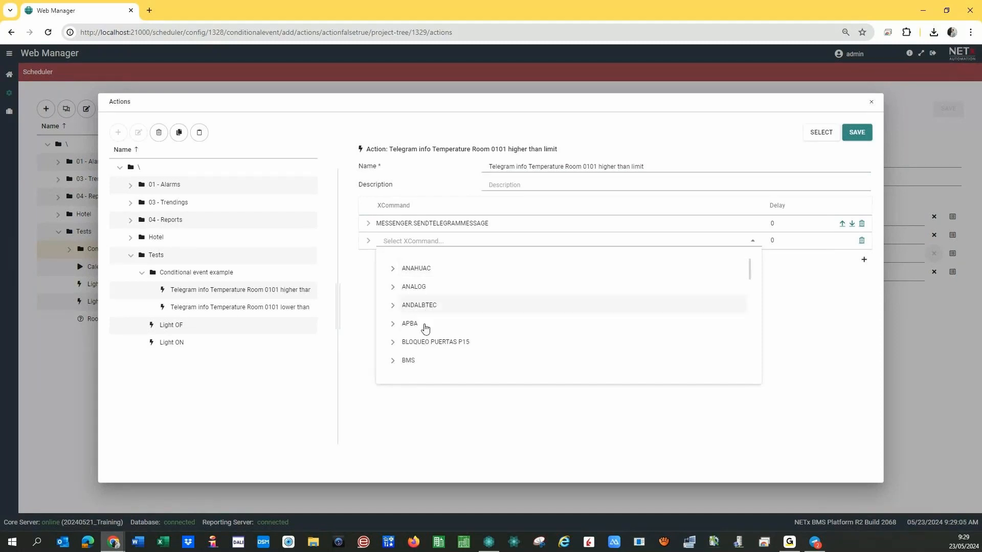
{"action": "mouse_move", "coordinate": [747, 274]}
{"action": "left_mouse_down"}
{"action": "mouse_move", "coordinate": [745, 363]}
{"action": "mouse_move", "coordinate": [751, 261]}
{"action": "left_mouse_up"}
{"action": "left_click", "coordinate": [793, 292]}
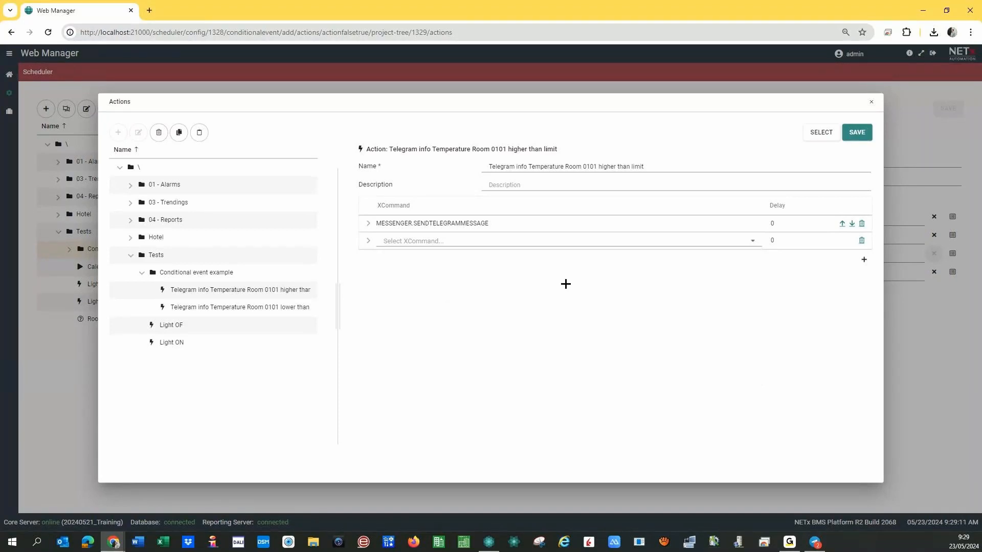
{"action": "left_click", "coordinate": [862, 240]}
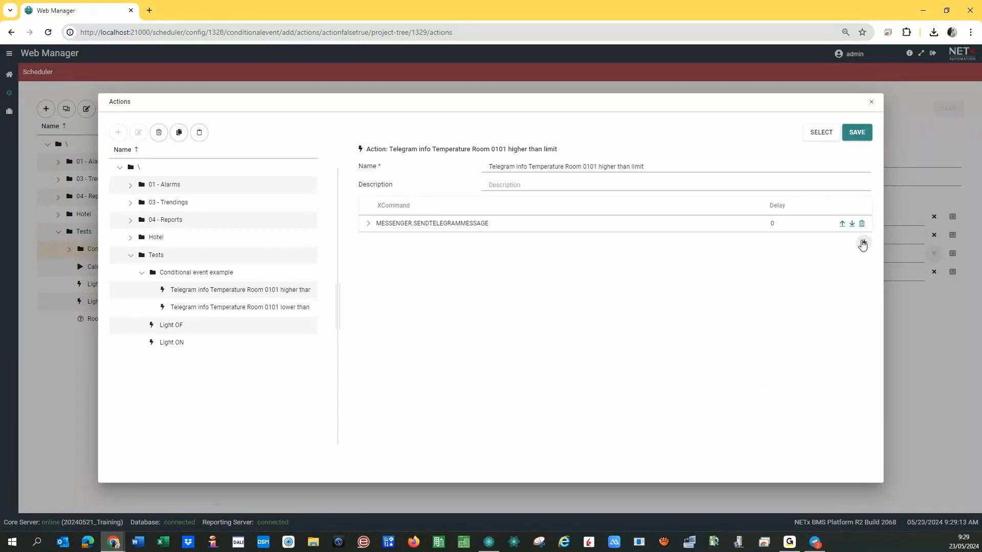
{"action": "left_click", "coordinate": [861, 135]}
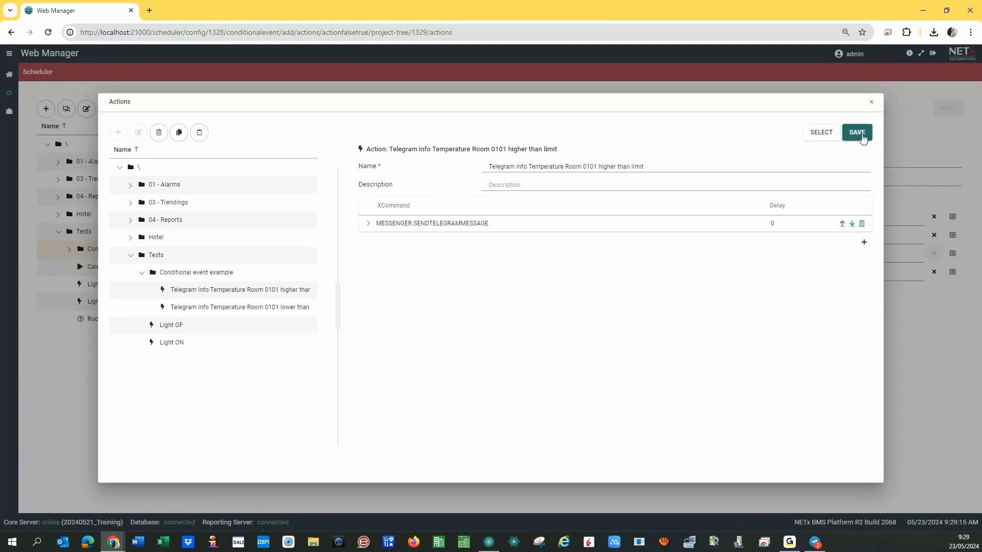
Close the Actions dialog to return to the Temperature messages event.
{"action": "left_click", "coordinate": [872, 105]}
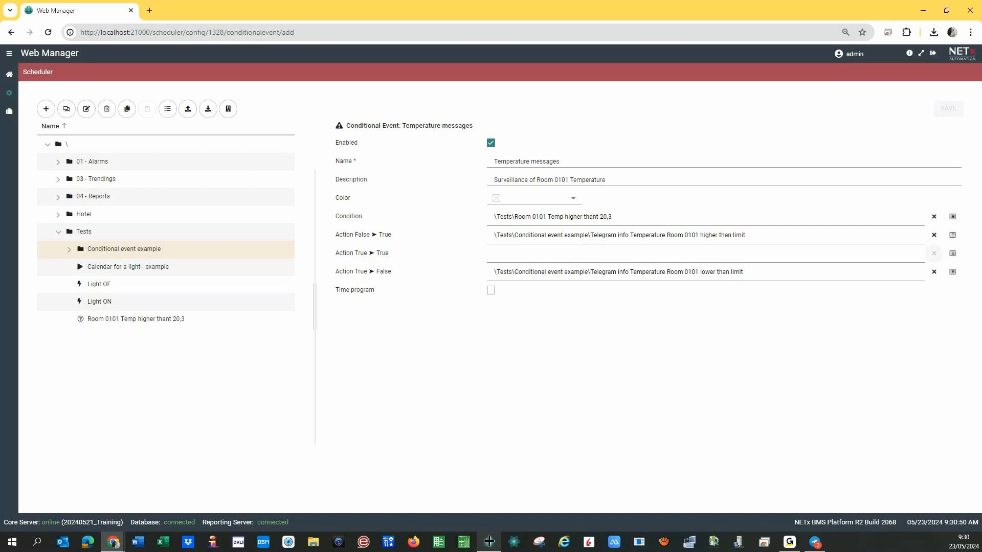
Bring Core Server Studio forward and close the Send Telegram dialog.
{"action": "mouse_move", "coordinate": [489, 541]}
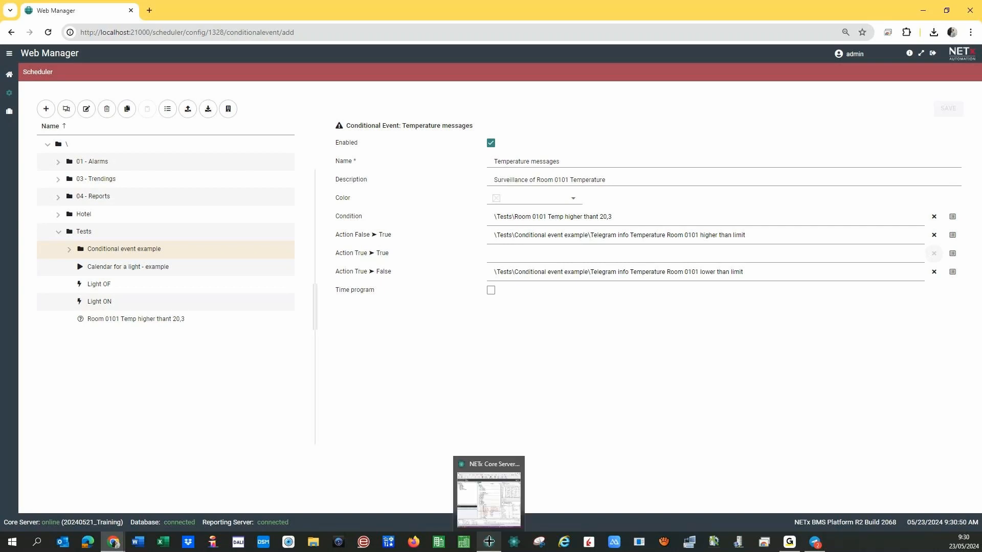
{"action": "left_click", "coordinate": [489, 541]}
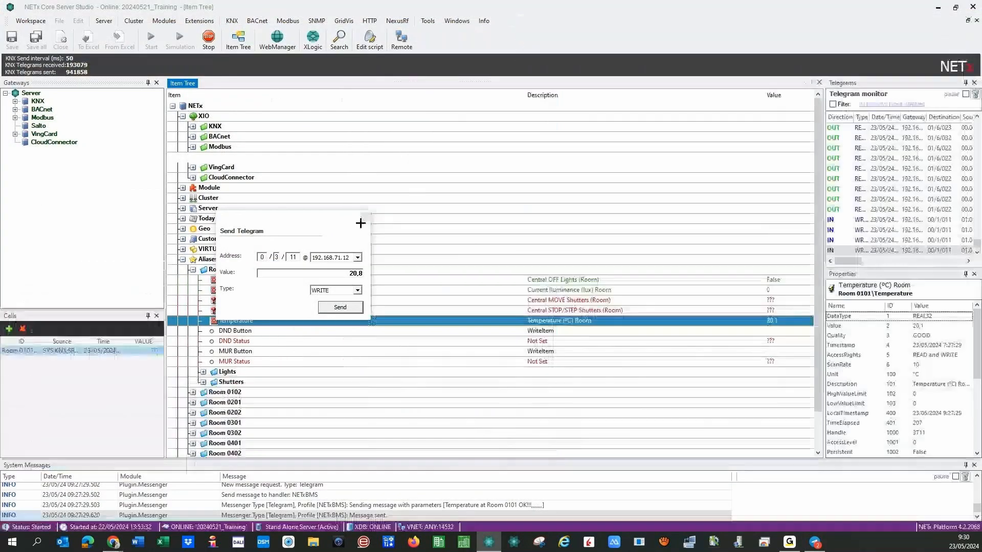
{"action": "left_click", "coordinate": [362, 219]}
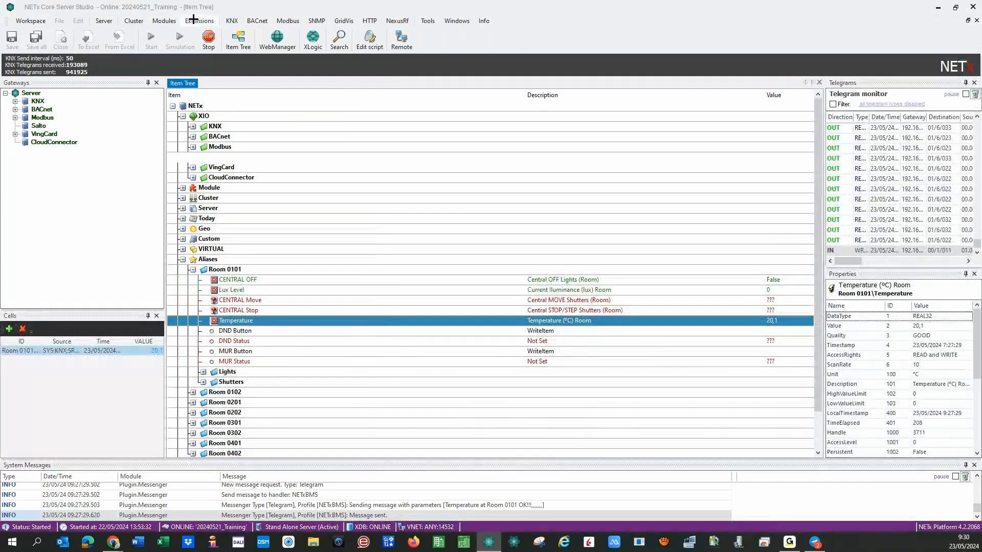
Open Modules > Messenger > [Live] Email to view the empty email definitions.
{"action": "left_click", "coordinate": [194, 20]}
{"action": "mouse_move", "coordinate": [169, 22]}
{"action": "mouse_move", "coordinate": [160, 124]}
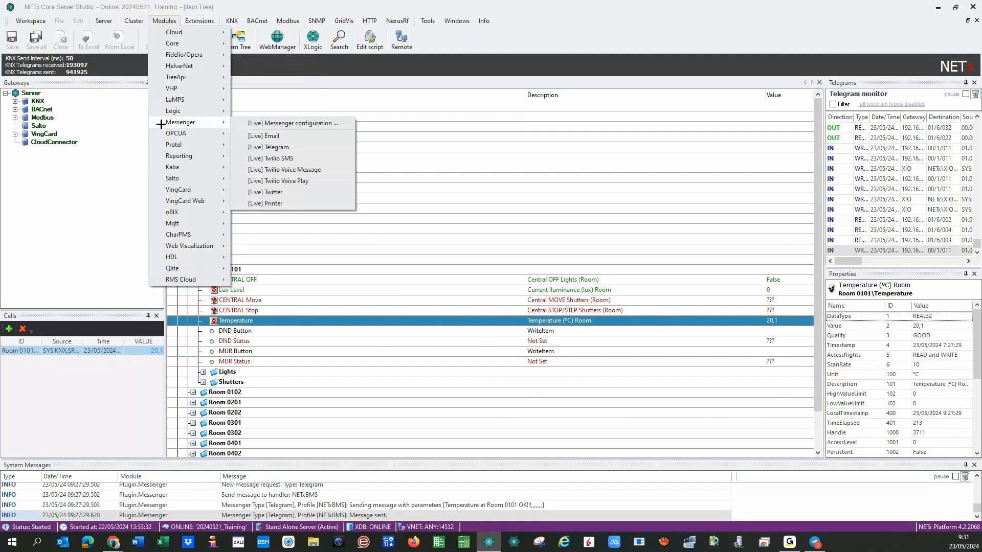
{"action": "left_click", "coordinate": [240, 136]}
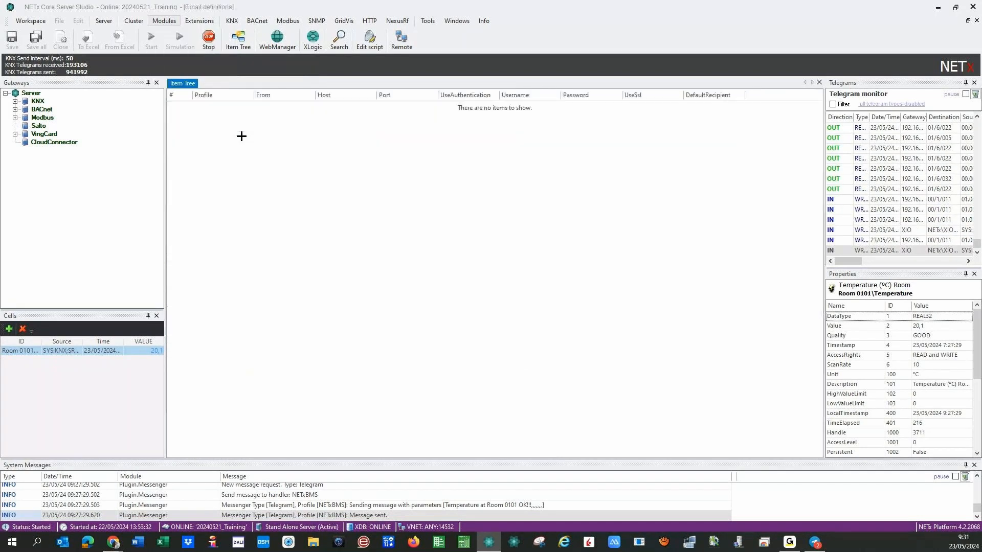
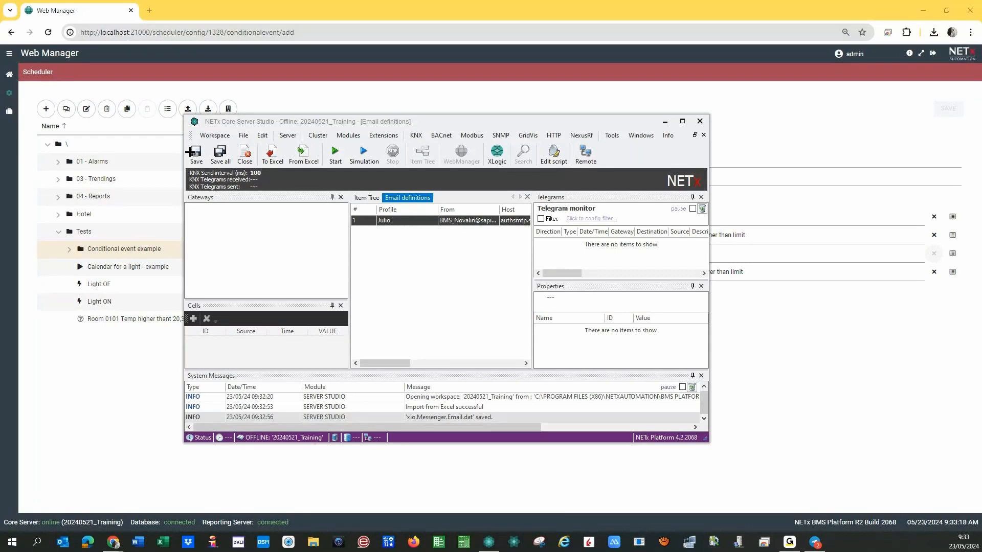
Save and close the e-mail definitions, maximize Core Server Studio, then bring up the browser windows.
{"action": "left_click", "coordinate": [193, 154]}
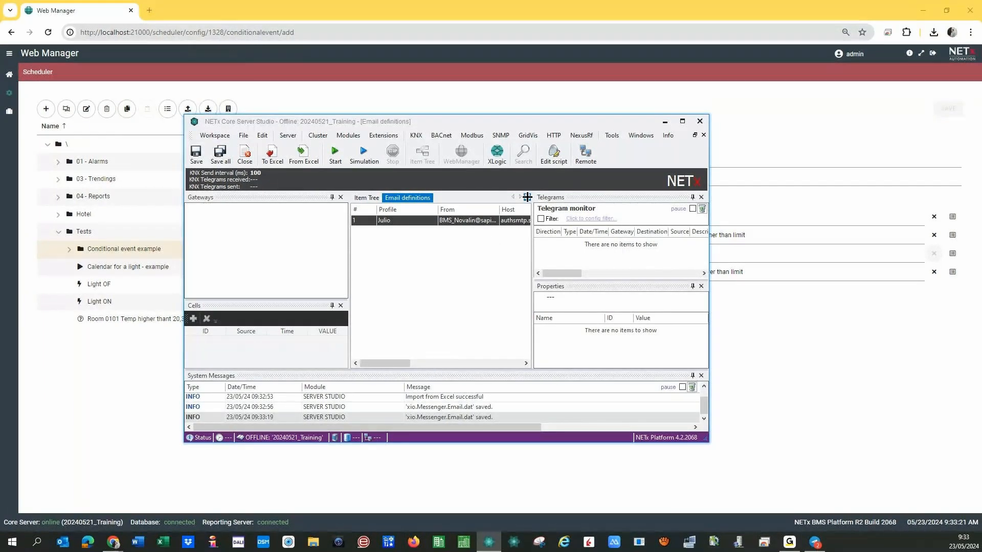
{"action": "left_click", "coordinate": [527, 197]}
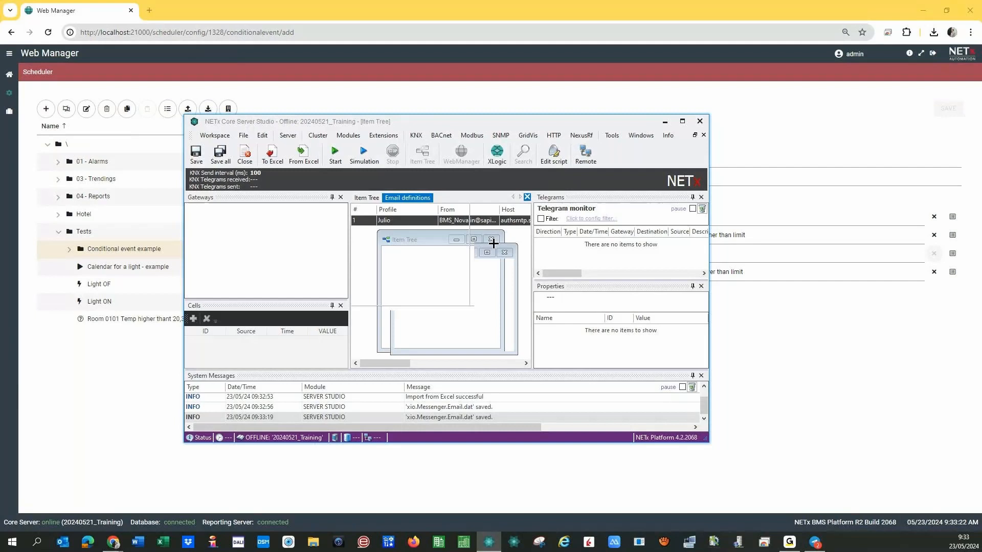
{"action": "left_click", "coordinate": [684, 123]}
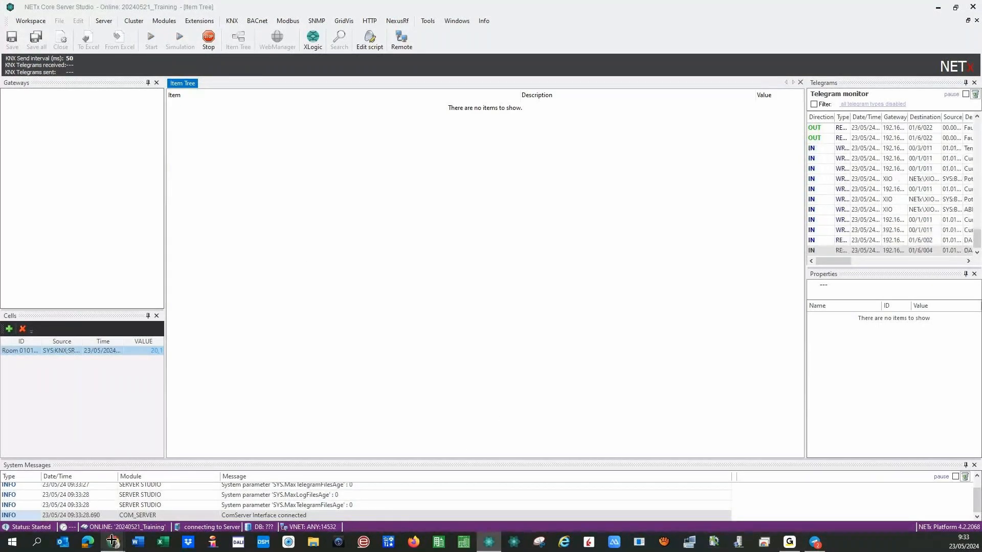
{"action": "left_click", "coordinate": [112, 540]}
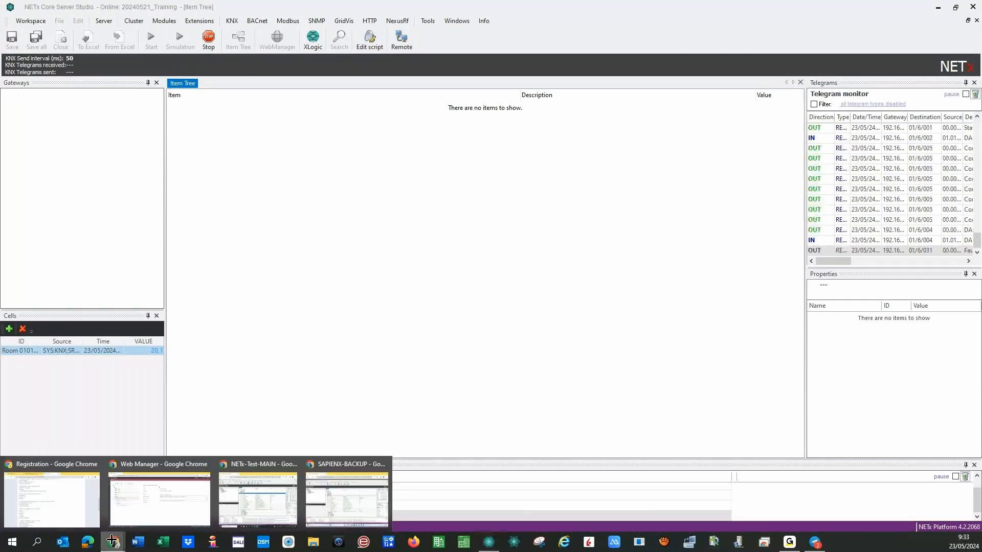
Generate the DALI Home daily Report as a PDF for Home\DALI HOME and show recent downloads.
{"action": "left_click", "coordinate": [160, 499]}
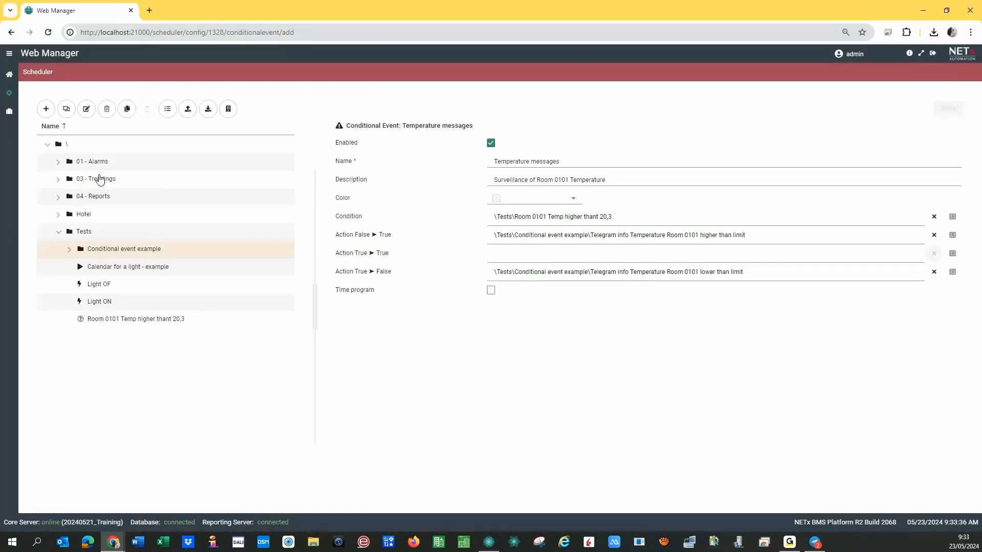
{"action": "left_click", "coordinate": [11, 78]}
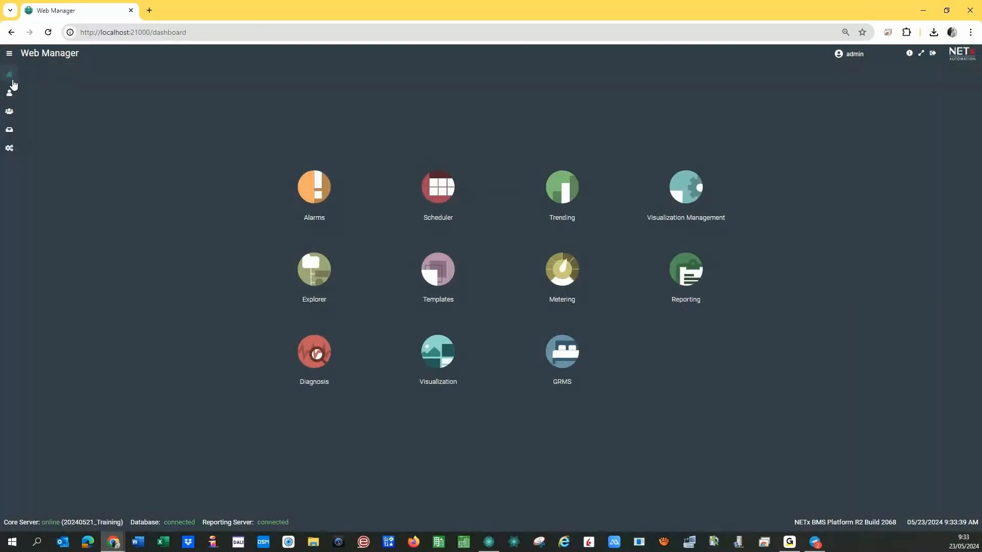
{"action": "left_click", "coordinate": [686, 267]}
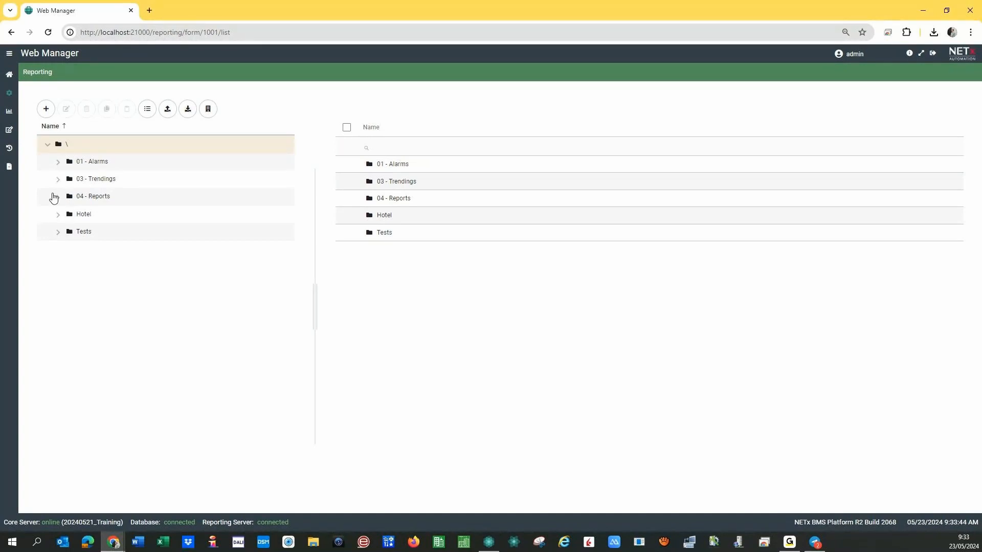
{"action": "left_click", "coordinate": [56, 197]}
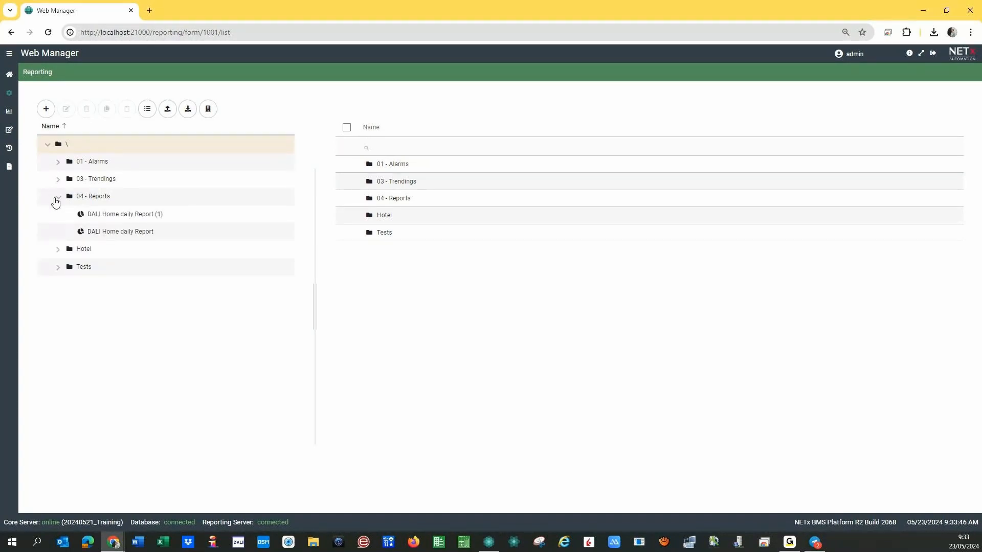
{"action": "left_click", "coordinate": [115, 233]}
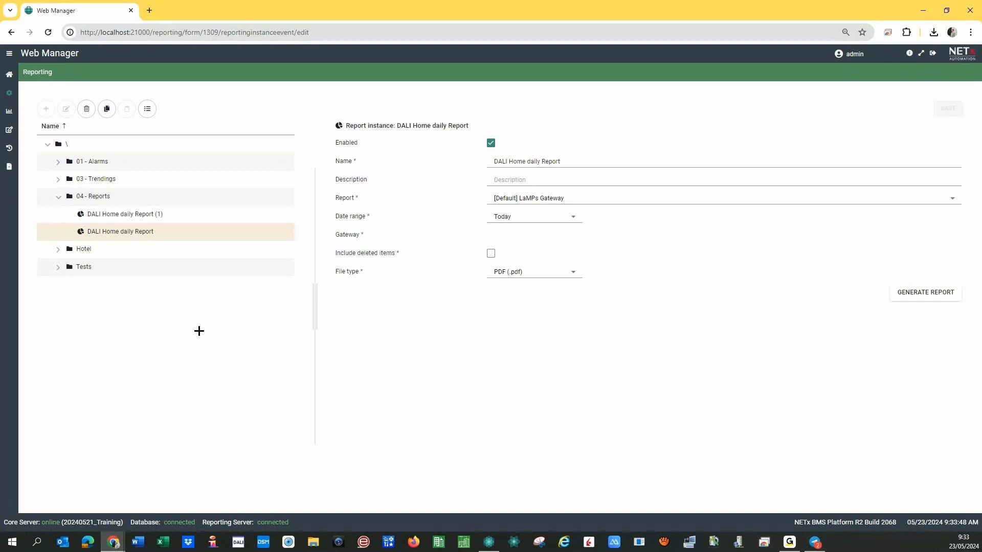
{"action": "left_click", "coordinate": [913, 298]}
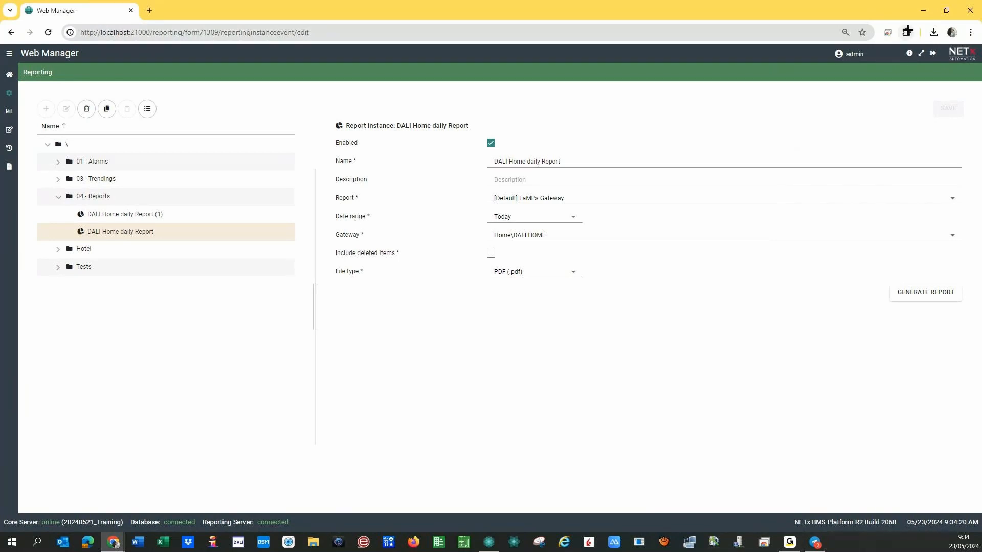
{"action": "left_click", "coordinate": [934, 32]}
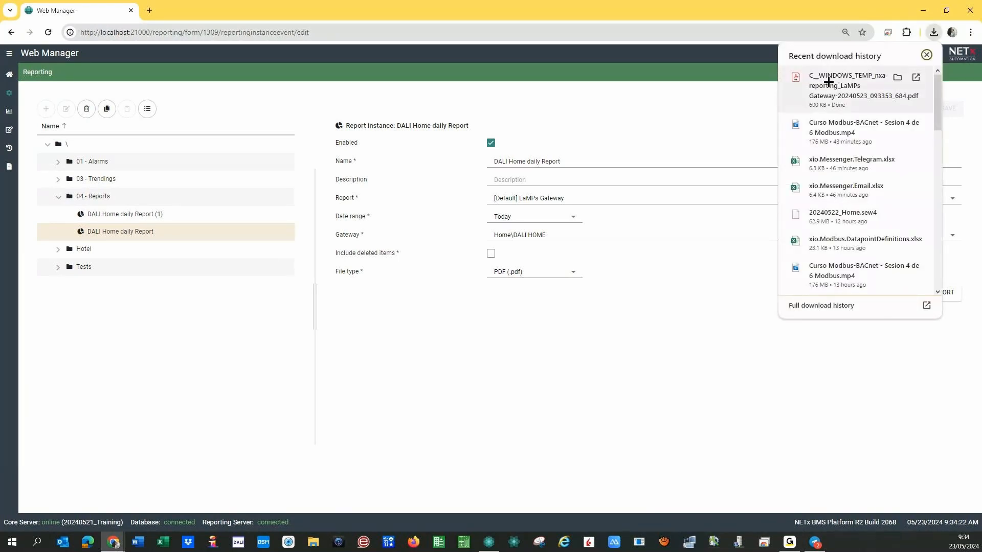
Open the downloaded LaMPs Gateway report PDF and page through it checking for faulty ballasts.
{"action": "left_click", "coordinate": [833, 89]}
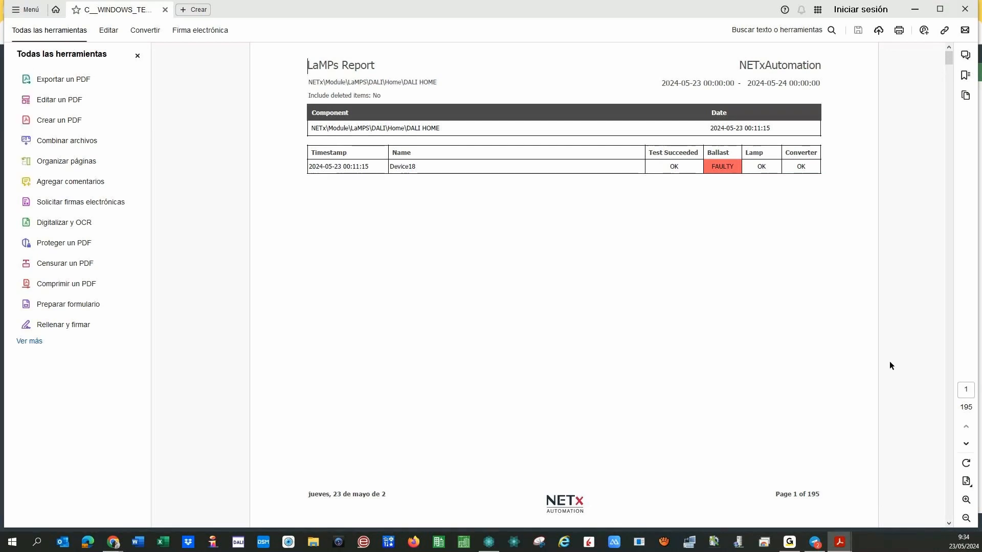
{"action": "left_click", "coordinate": [966, 446]}
{"action": "left_click", "coordinate": [966, 446]}
{"action": "left_click", "coordinate": [967, 445]}
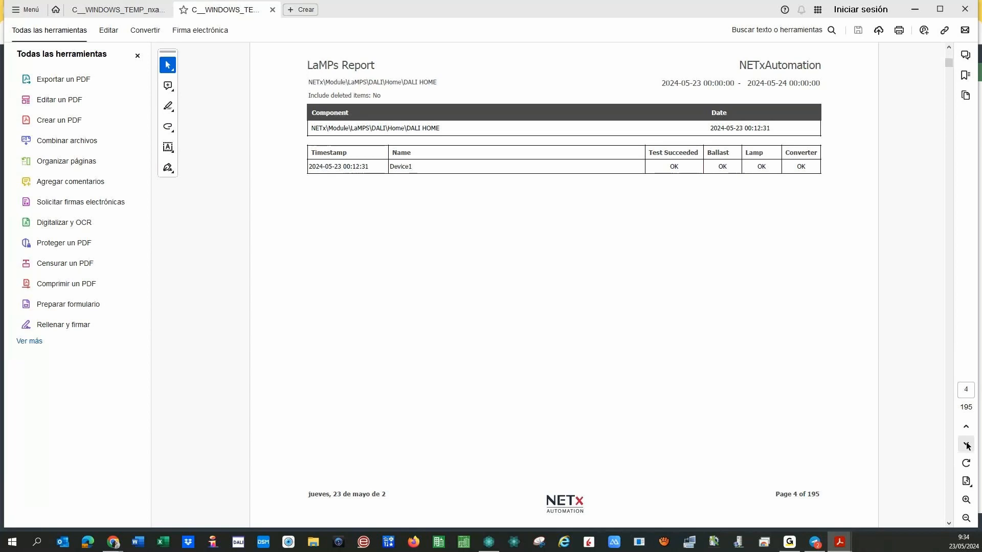
{"action": "left_click", "coordinate": [967, 446]}
{"action": "scroll", "coordinate": [943, 124], "scroll_direction": "down", "scroll_amount": 1}
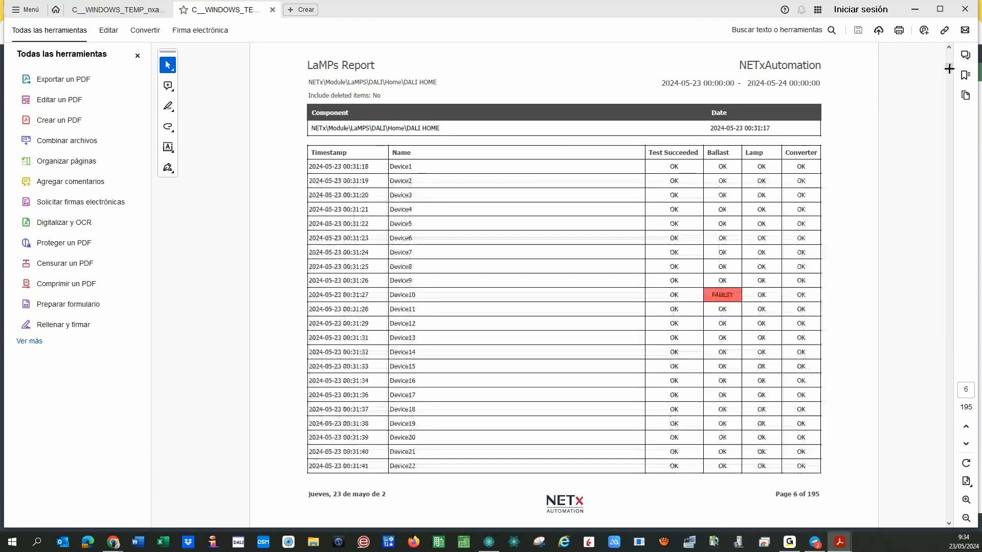
{"action": "left_click_drag", "start_coordinate": [946, 171], "coordinate": [954, 390]}
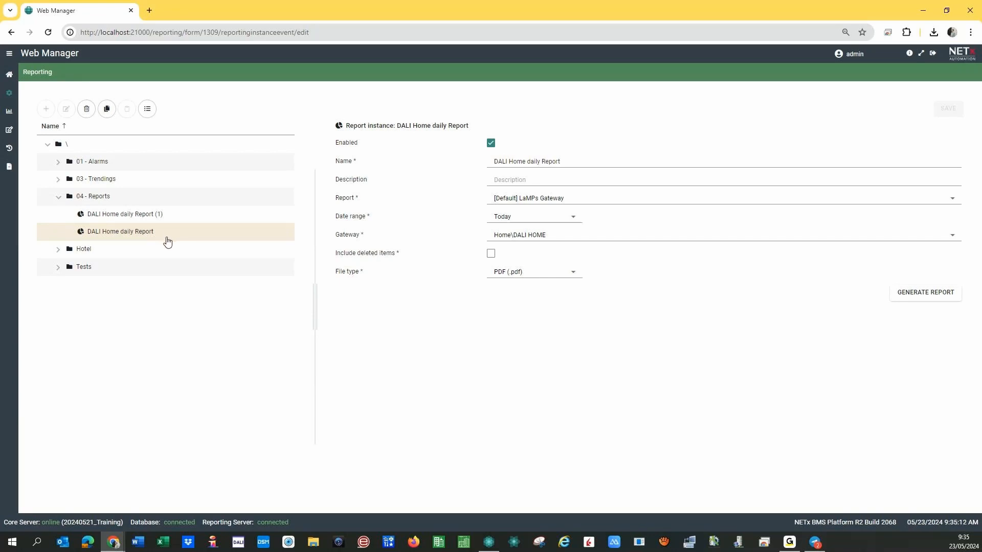
In the Scheduler, create and save a new folder named '2 - Events'.
{"action": "left_click", "coordinate": [10, 76]}
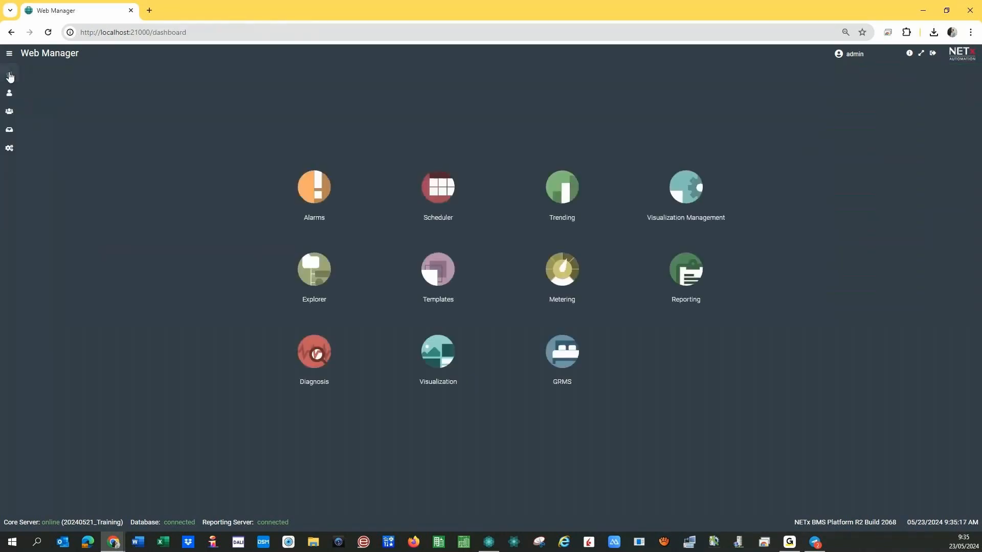
{"action": "left_click", "coordinate": [437, 181]}
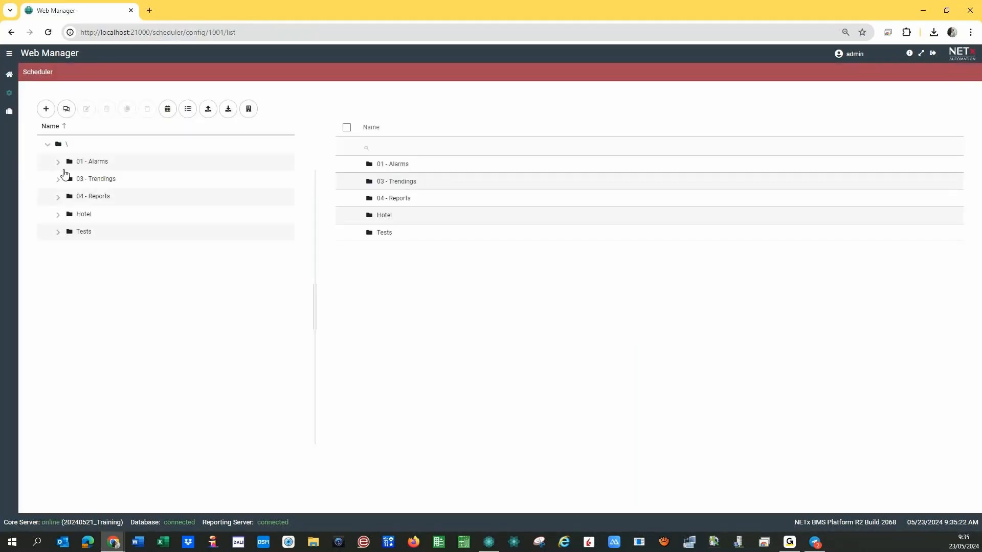
{"action": "left_click", "coordinate": [46, 109]}
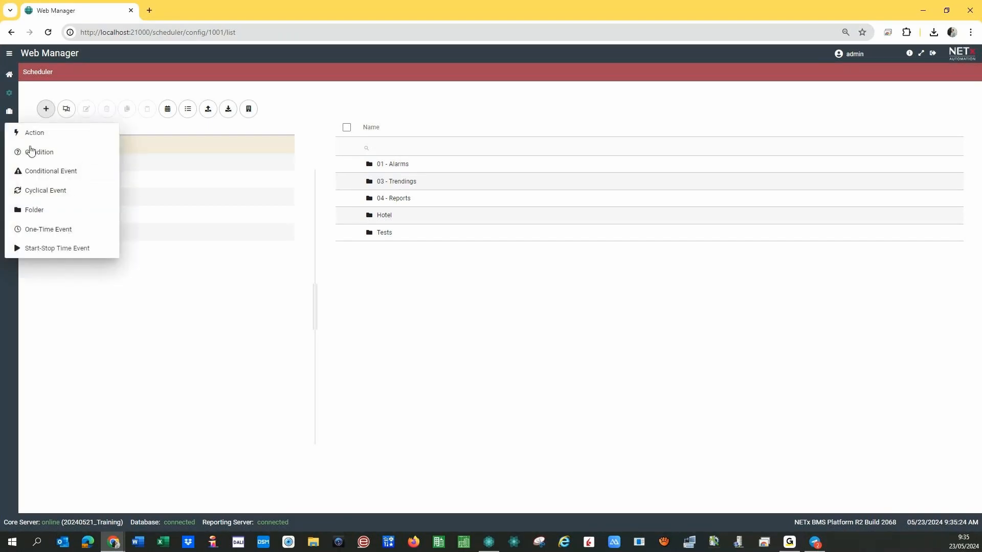
{"action": "left_click", "coordinate": [61, 211]}
{"action": "type", "text": "2"}
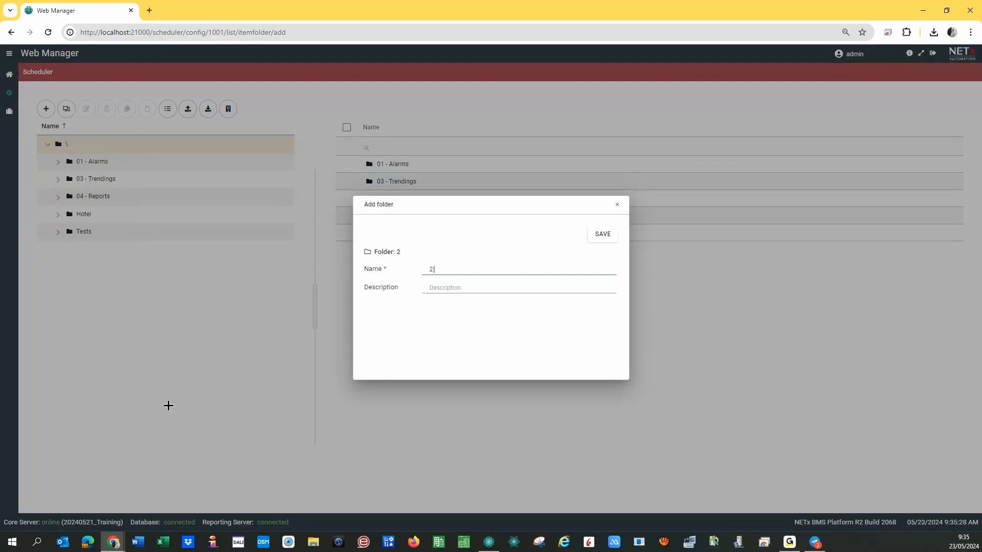
{"action": "type", "text": " - Events"}
{"action": "left_click", "coordinate": [603, 236]}
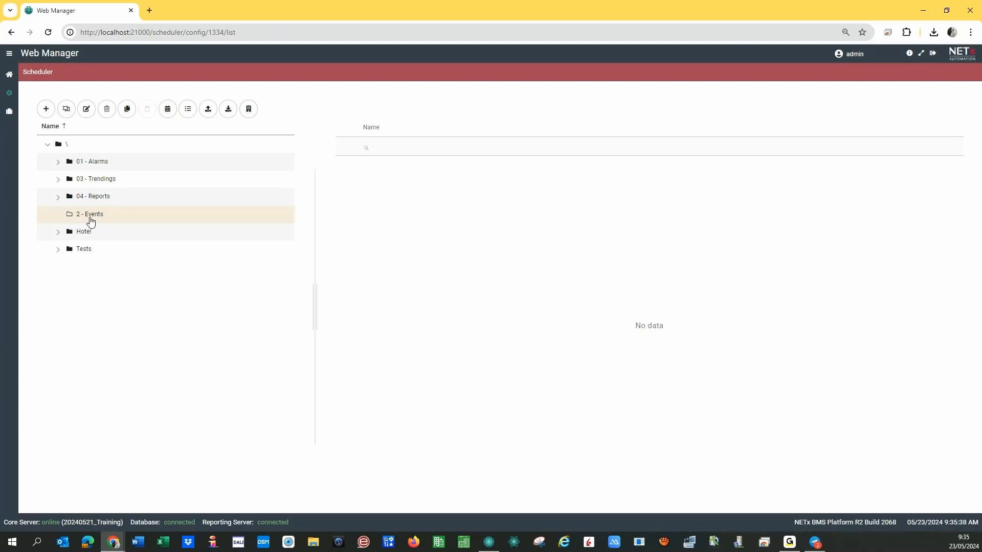
Add a 'Time' folder inside 2 - Events and save it.
{"action": "left_click", "coordinate": [46, 109]}
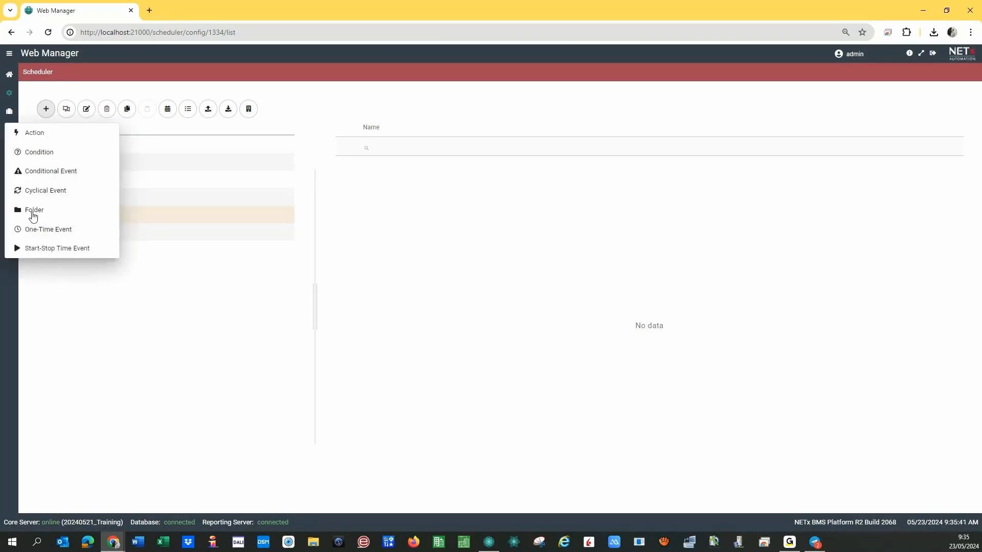
{"action": "left_click", "coordinate": [43, 217]}
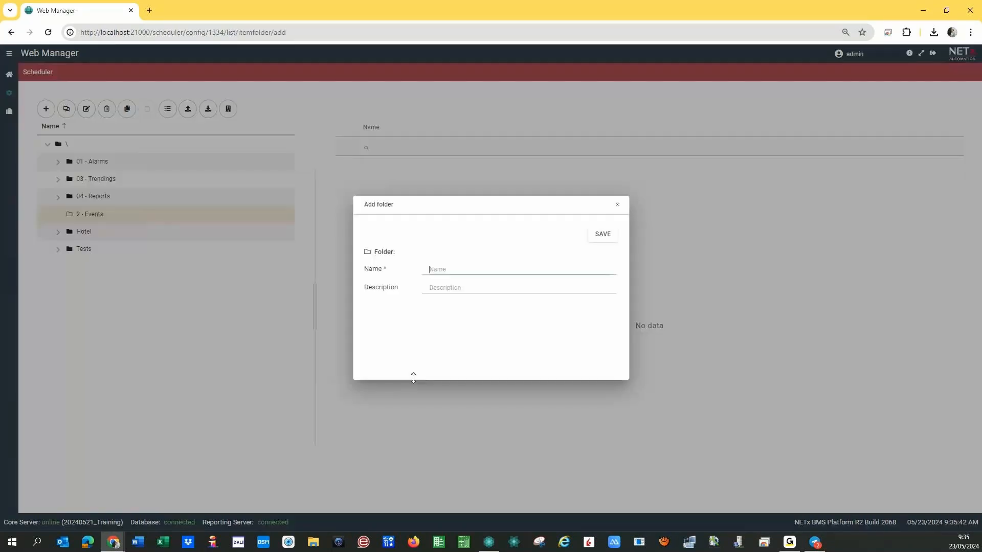
{"action": "type", "text": "Time"}
{"action": "left_click", "coordinate": [598, 234]}
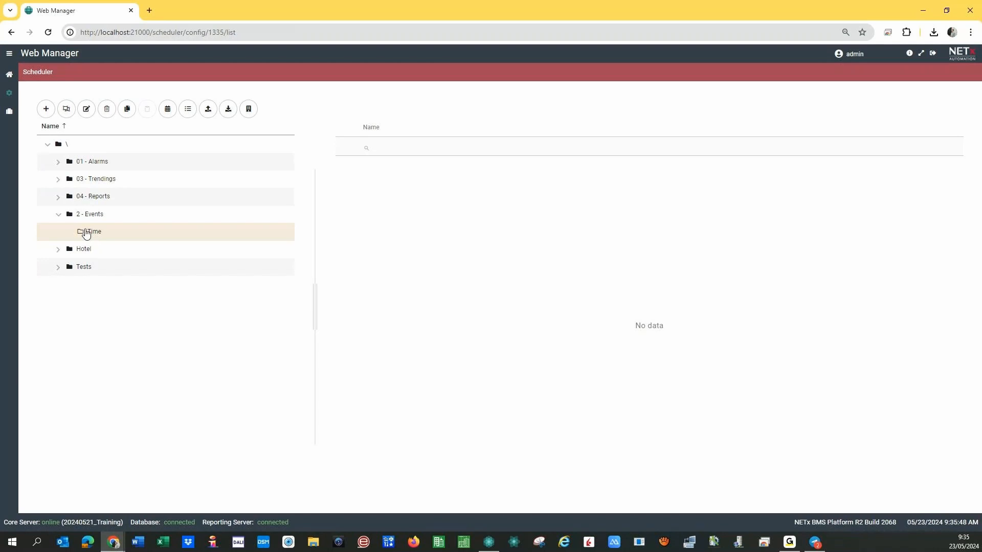
{"action": "left_click", "coordinate": [46, 110]}
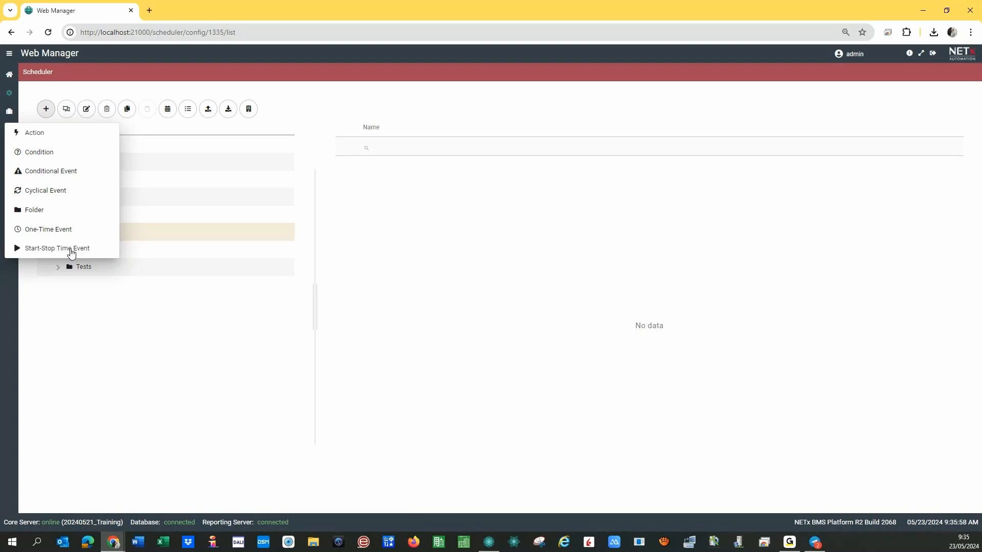
Create a new one-time event in Time named 'DALI daily Report sending'.
{"action": "left_click", "coordinate": [43, 232]}
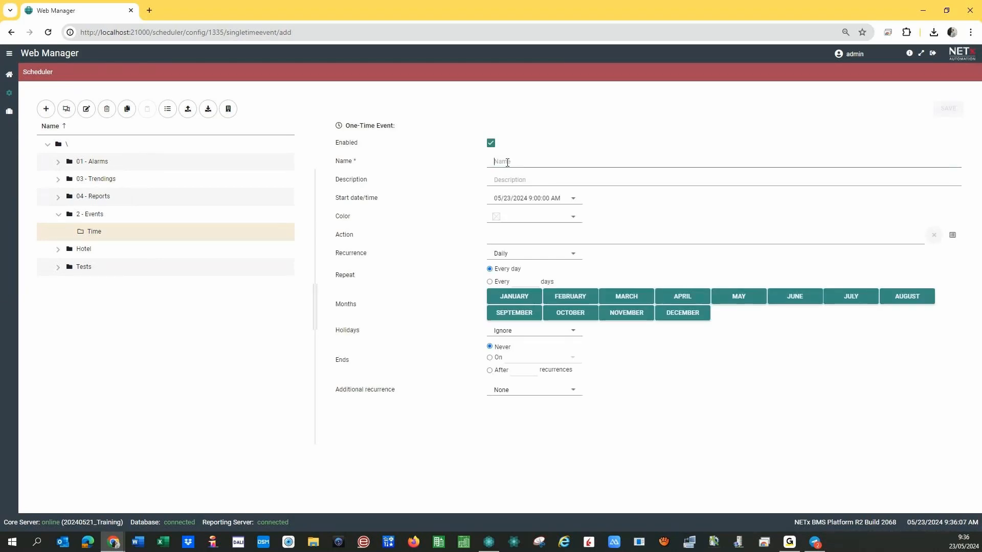
{"action": "type", "text": "Report"}
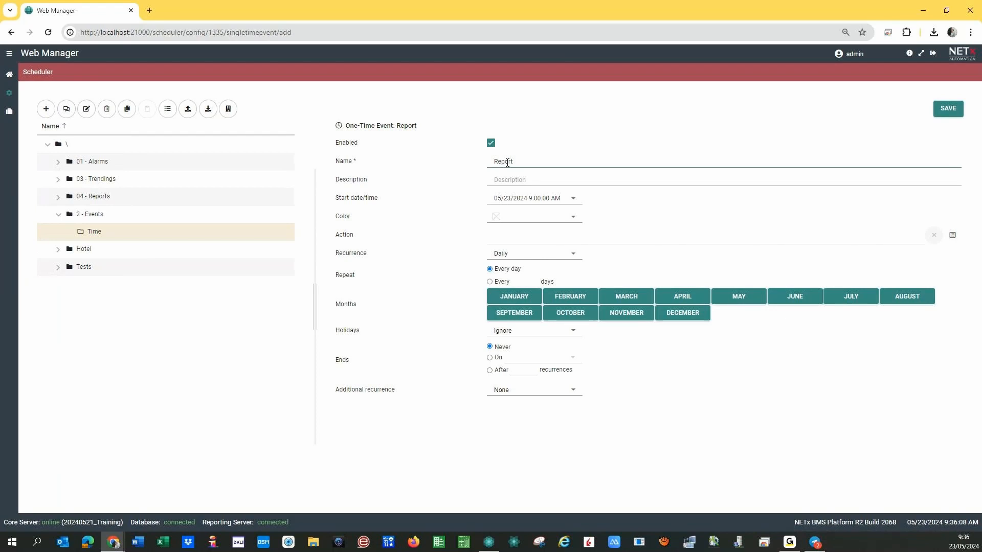
{"action": "type", "text": " sending"}
{"action": "key", "text": "Home"}
{"action": "type", "text": "DALI daily"}
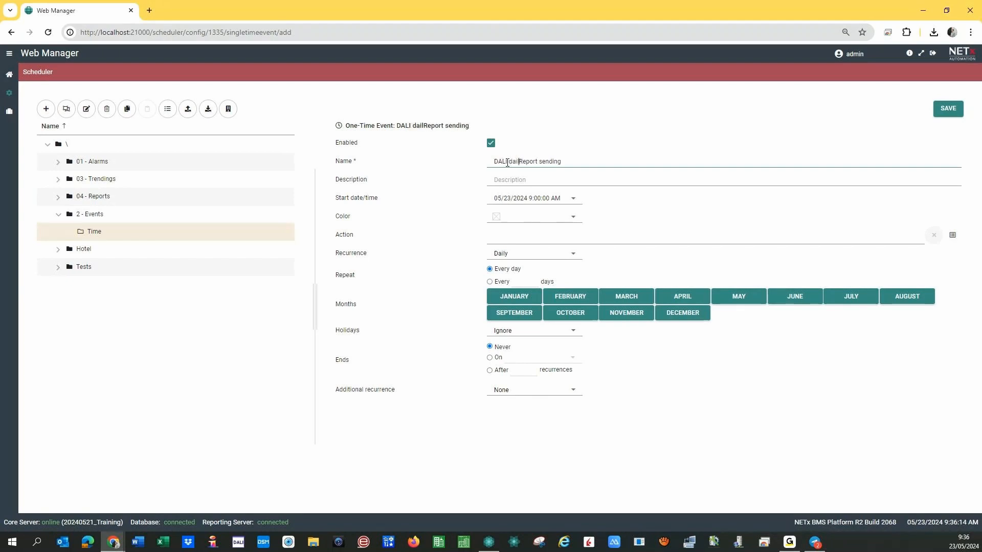
{"action": "left_click", "coordinate": [518, 180]}
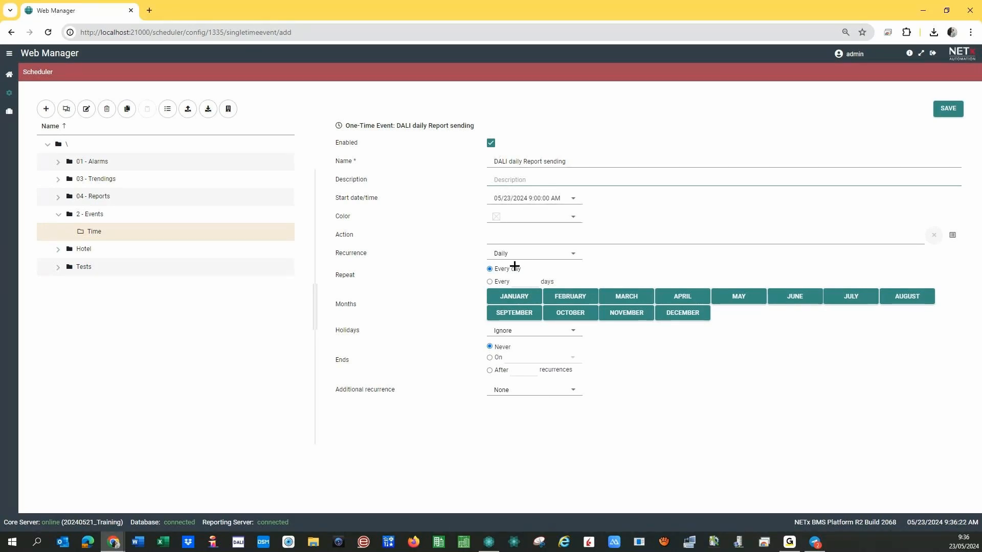
Set the event's colour to the bright yellow #f7f716.
{"action": "left_click", "coordinate": [573, 219]}
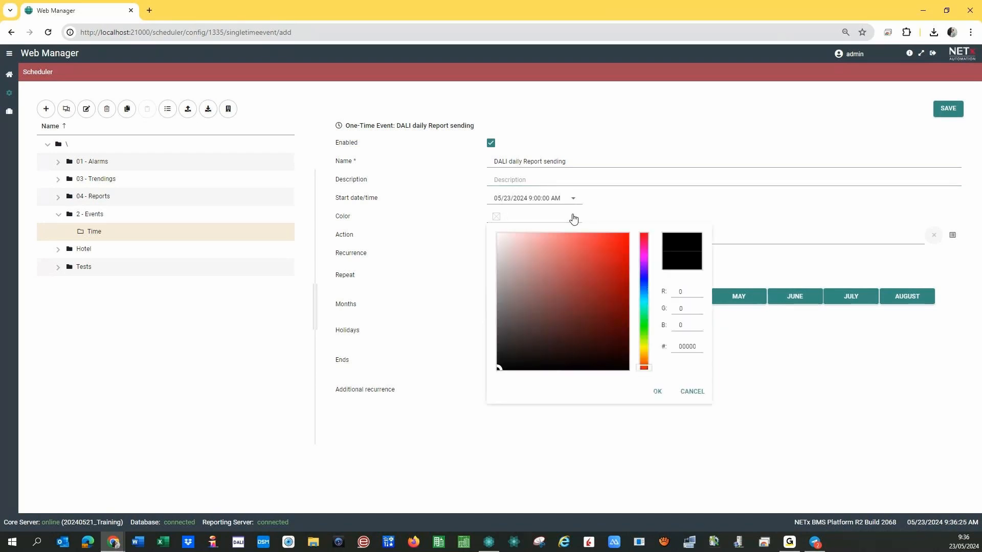
{"action": "left_click", "coordinate": [643, 347]}
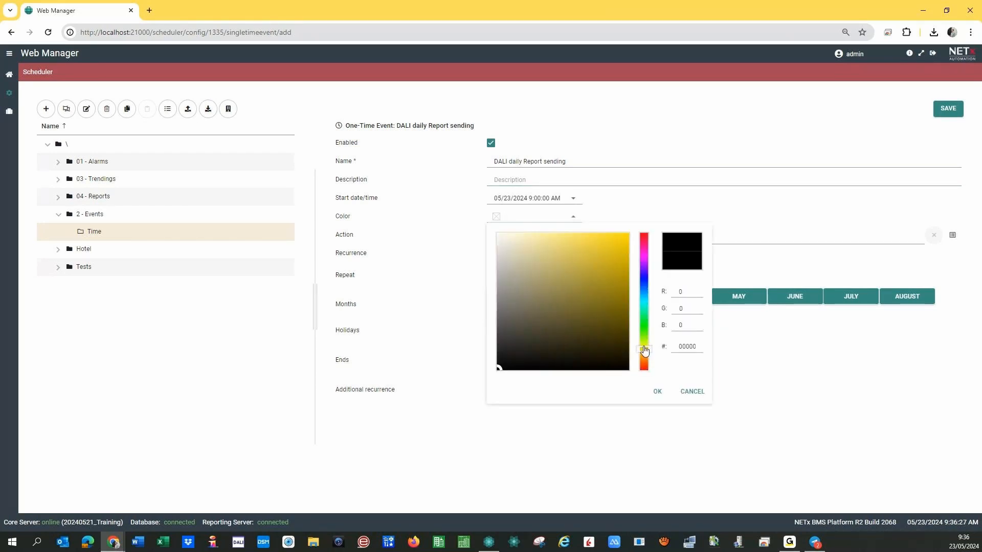
{"action": "left_click", "coordinate": [643, 346]}
{"action": "left_click", "coordinate": [608, 239]}
{"action": "left_click", "coordinate": [618, 237]}
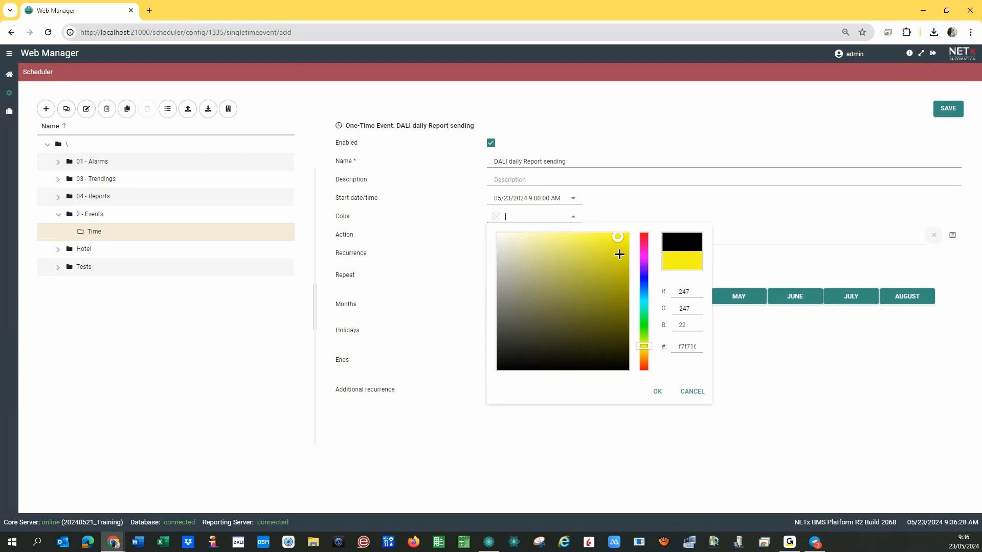
{"action": "left_click", "coordinate": [655, 393]}
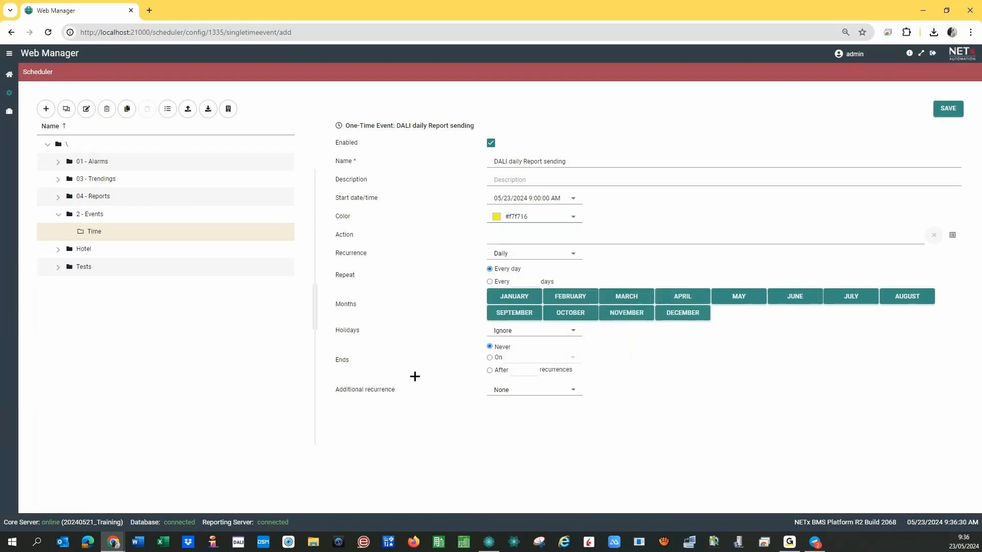
{"action": "left_click", "coordinate": [954, 236]}
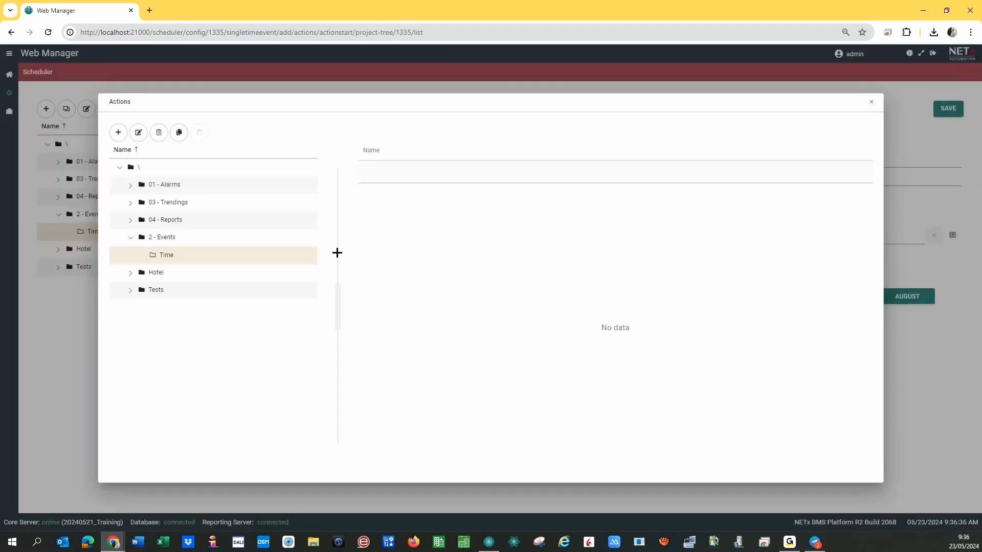
Create a new action named 'Report Sending' with a REPORTING > SENDREPORT command.
{"action": "left_click", "coordinate": [119, 133]}
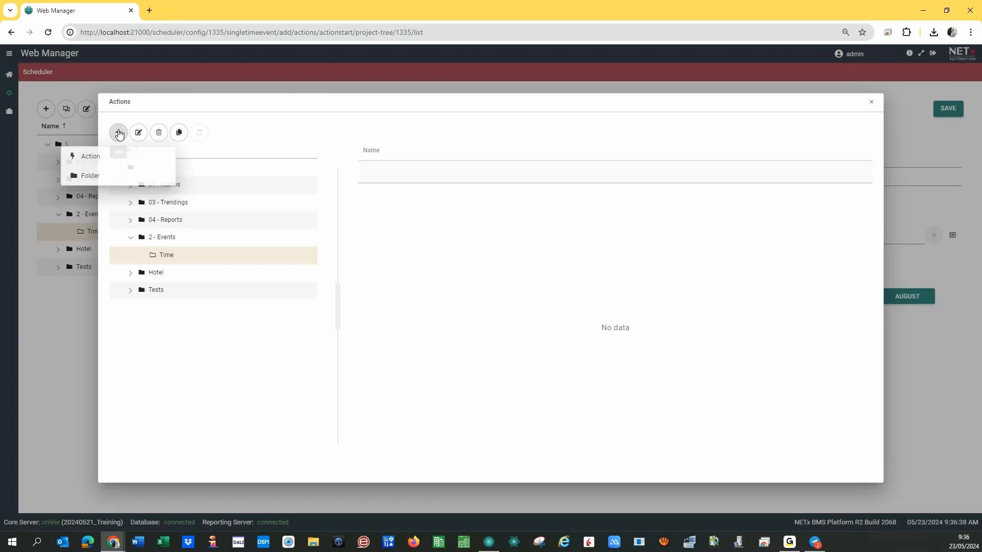
{"action": "left_click", "coordinate": [90, 156]}
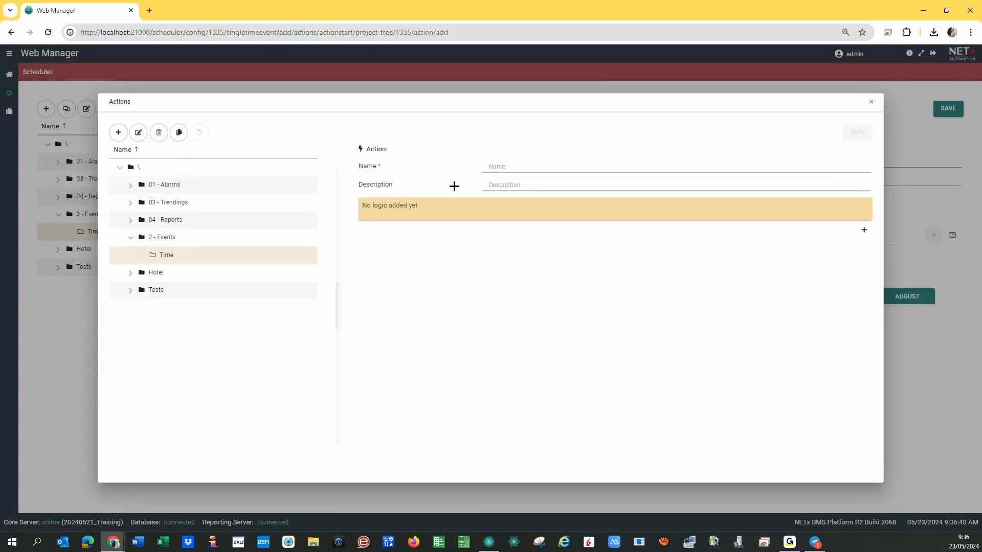
{"action": "type", "text": "Report Sending"}
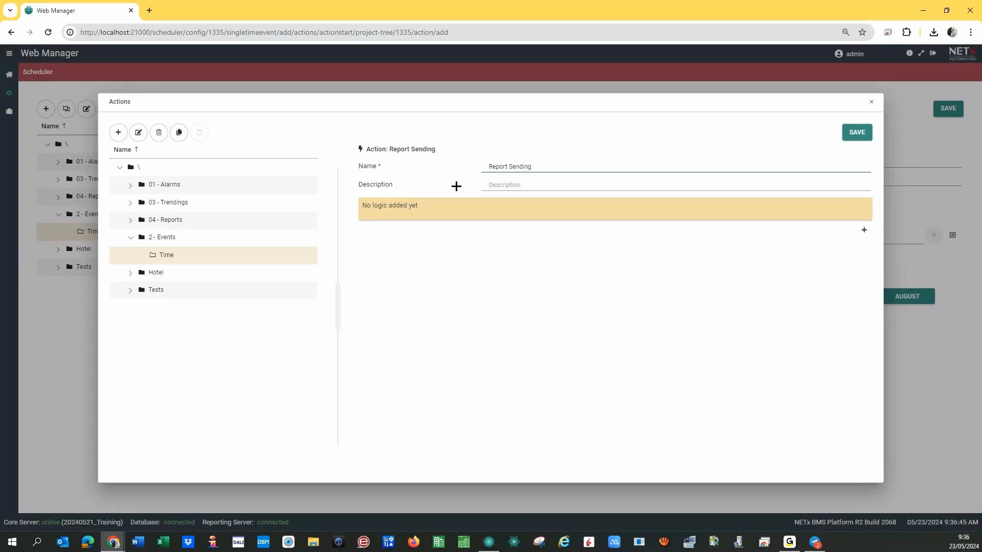
{"action": "left_click", "coordinate": [864, 231]}
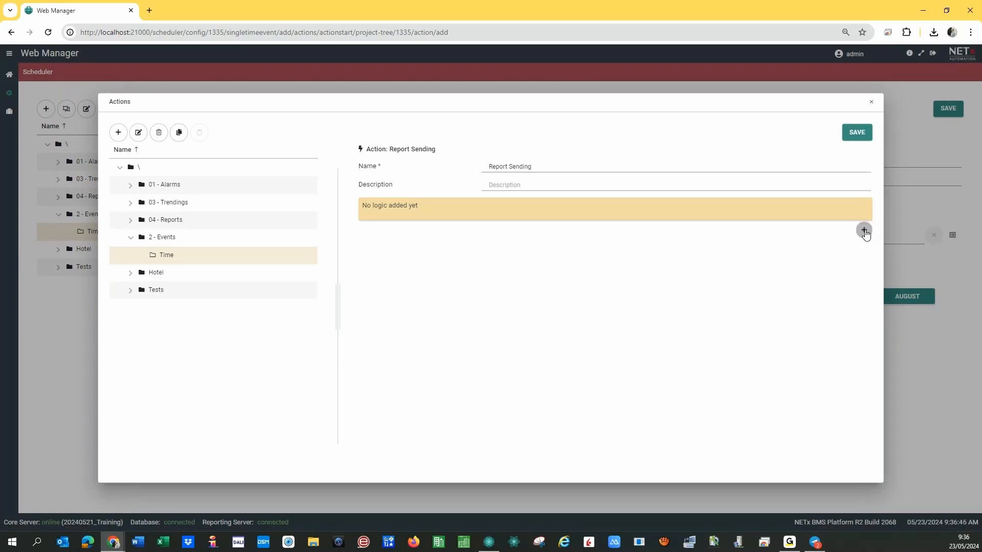
{"action": "left_click", "coordinate": [864, 231]}
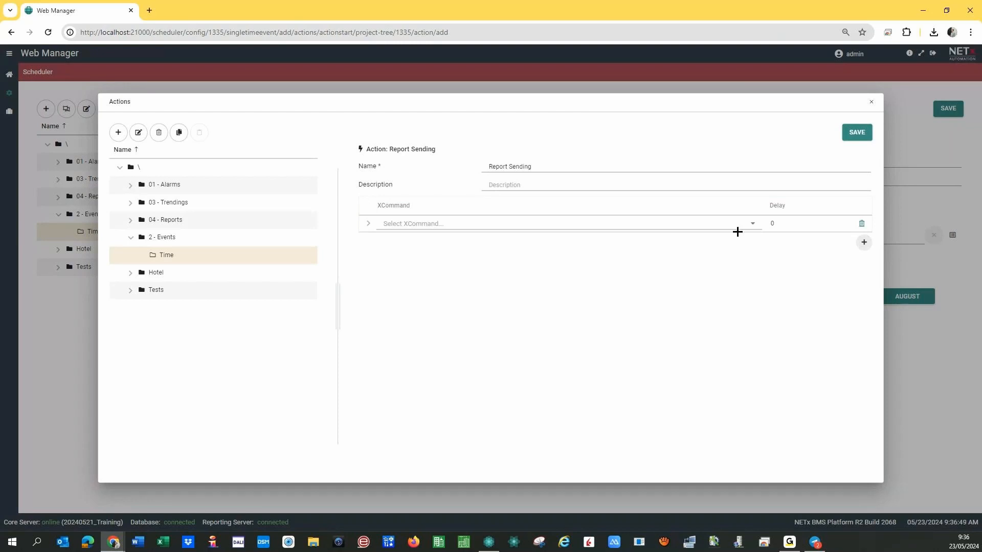
{"action": "left_click", "coordinate": [753, 224]}
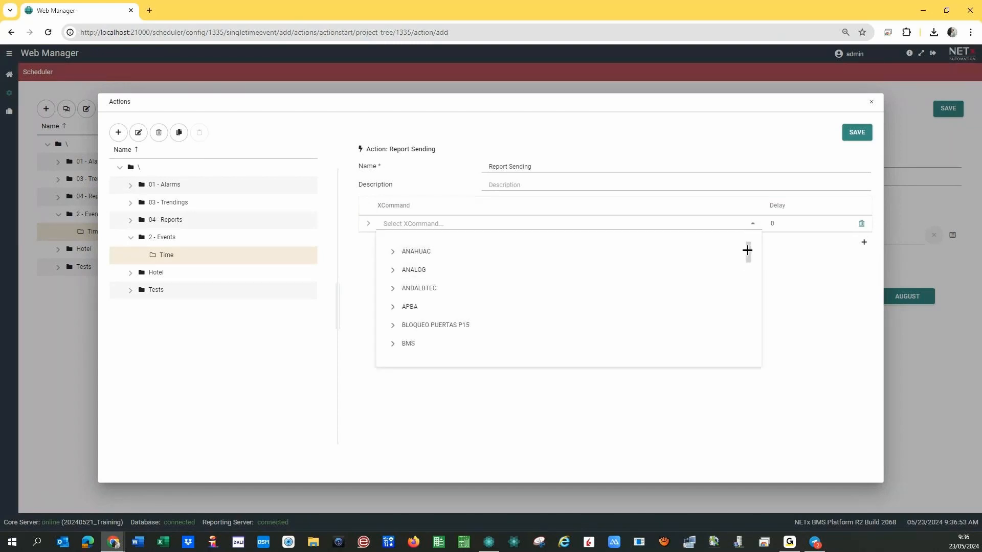
{"action": "left_click_drag", "start_coordinate": [747, 250], "coordinate": [749, 309]}
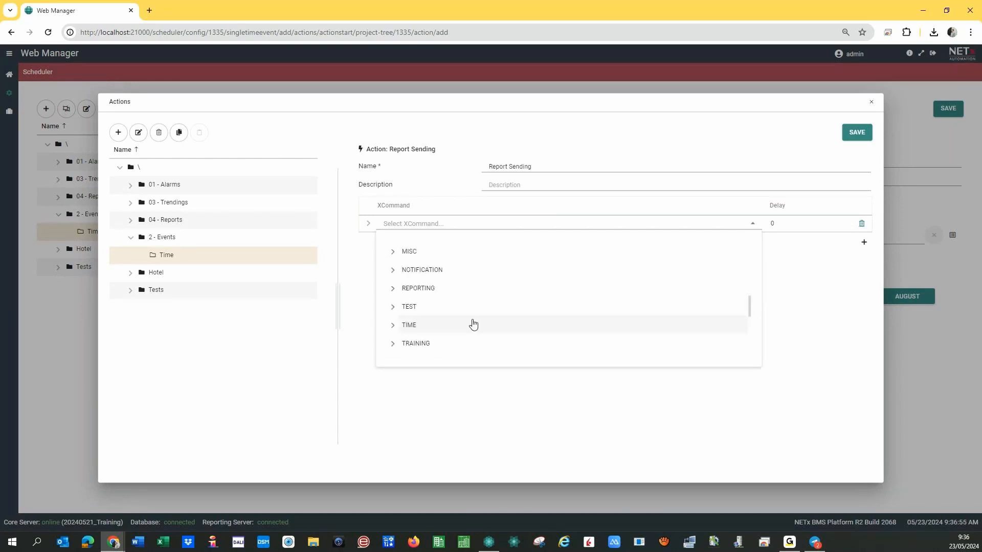
{"action": "left_click", "coordinate": [391, 287]}
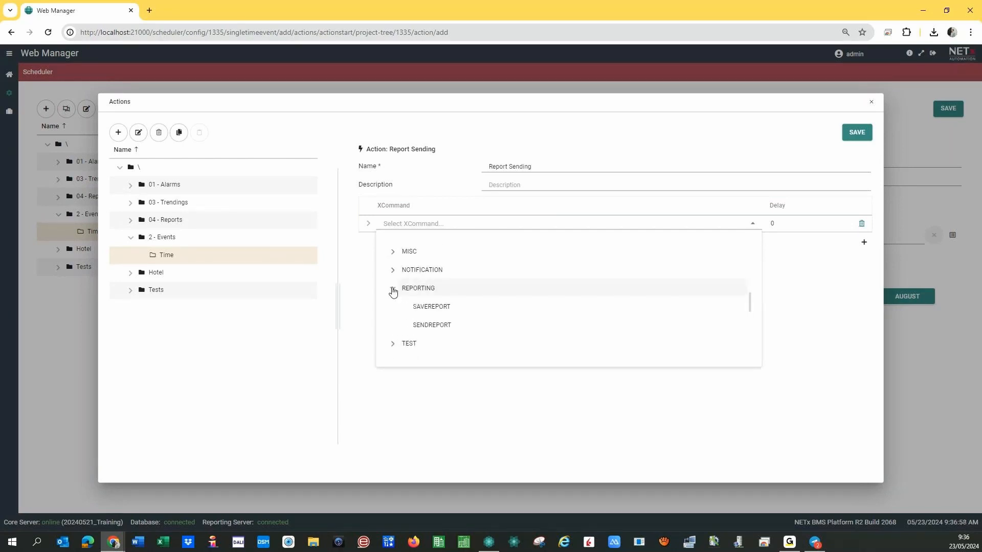
{"action": "left_click", "coordinate": [436, 326]}
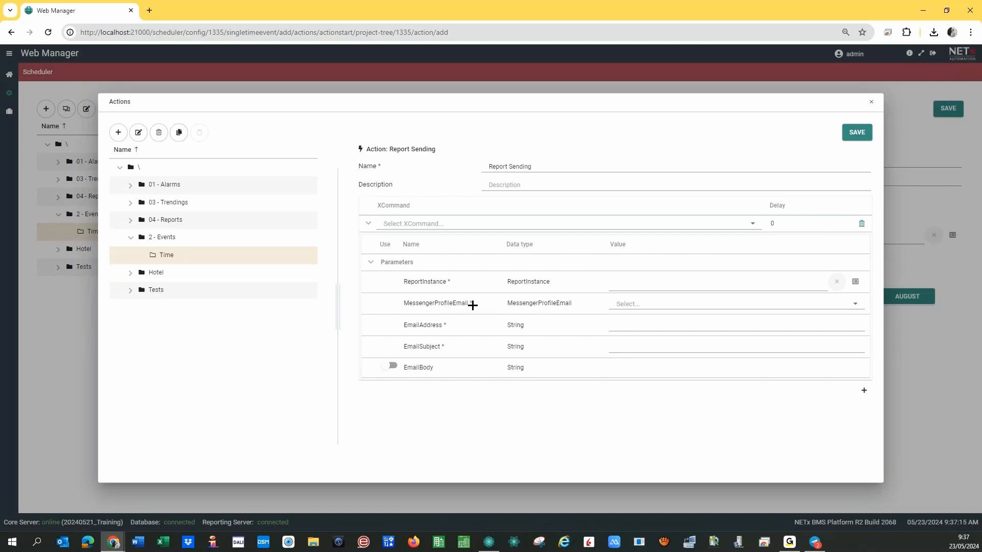
Set the command's messenger e-mail profile and the DALI Home daily Report instance.
{"action": "left_click", "coordinate": [713, 310]}
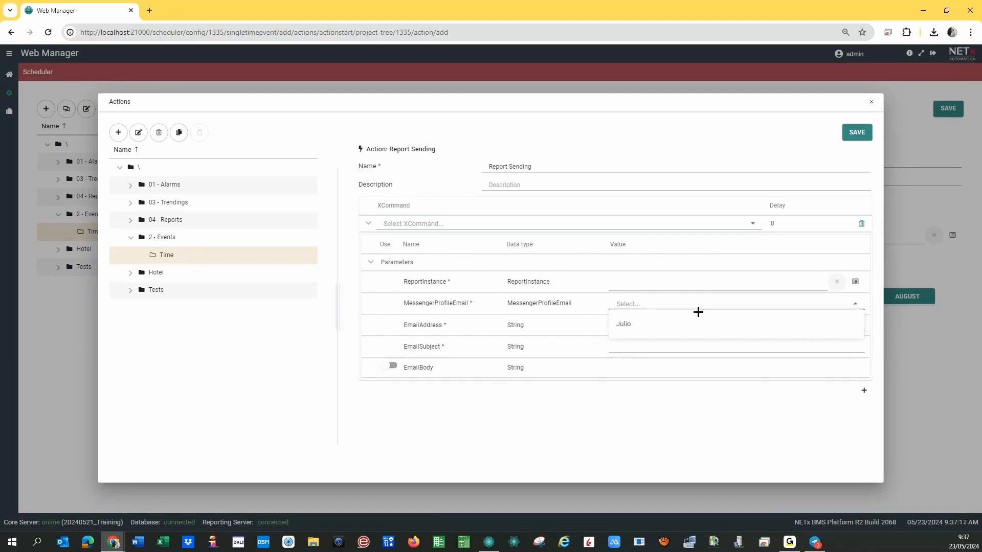
{"action": "left_click", "coordinate": [627, 325]}
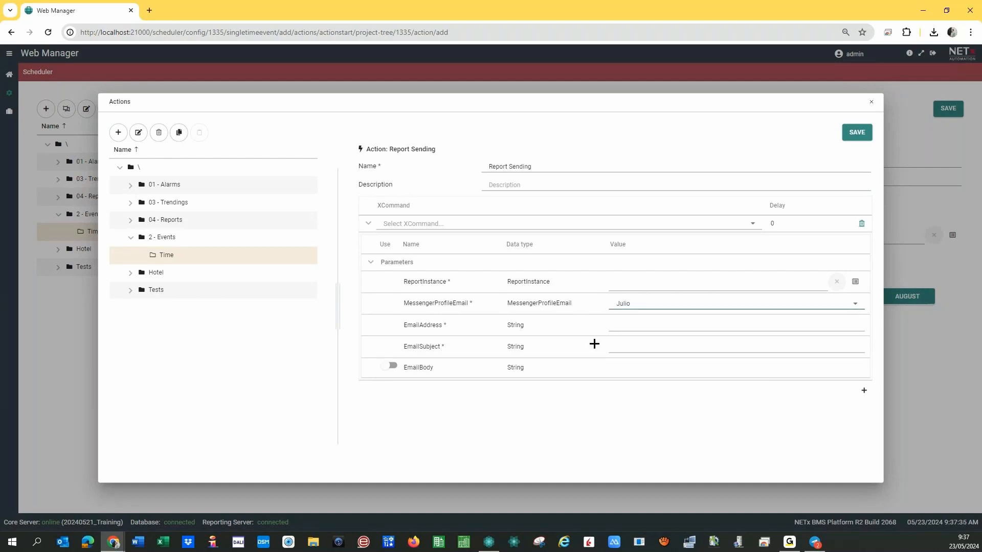
{"action": "left_click", "coordinate": [855, 282]}
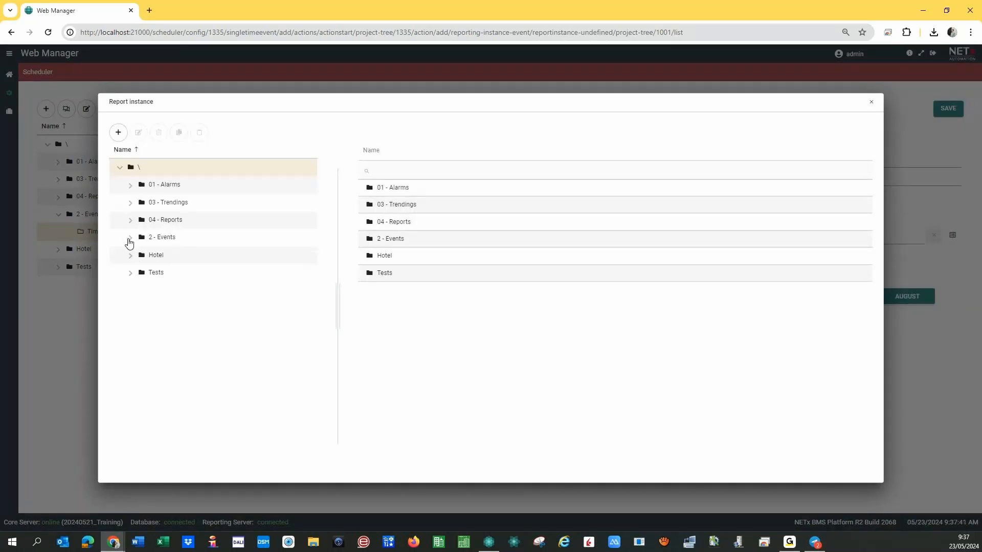
{"action": "left_click", "coordinate": [130, 221]}
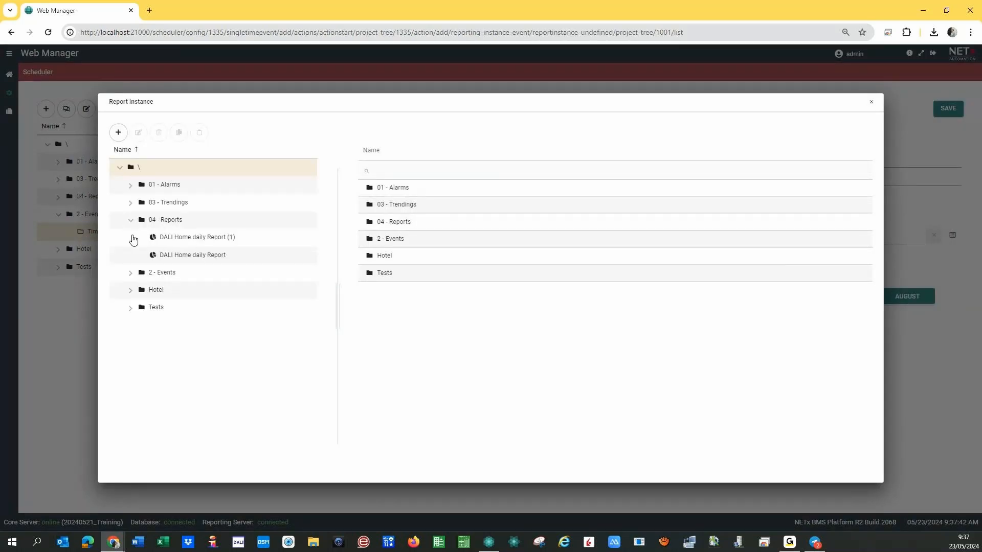
{"action": "left_click", "coordinate": [185, 258]}
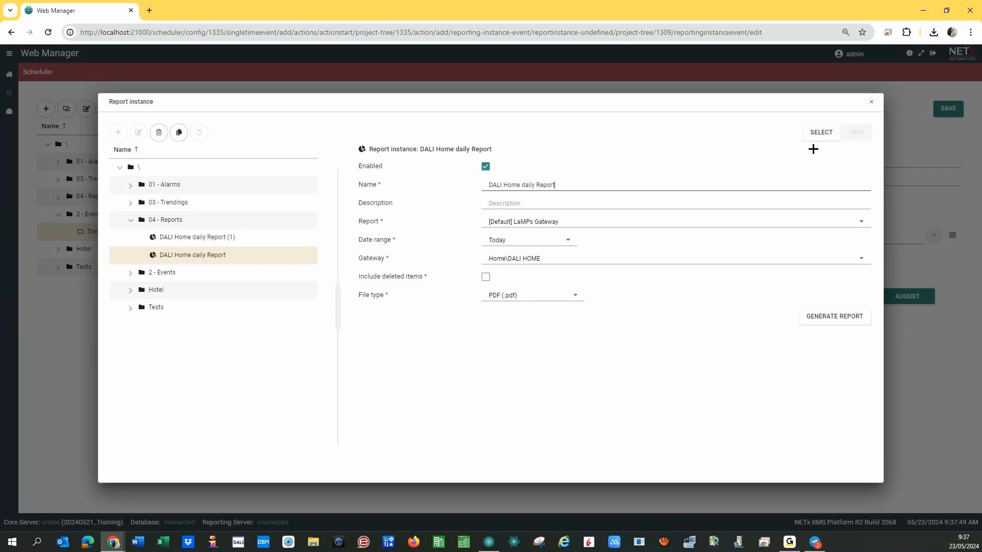
{"action": "left_click", "coordinate": [818, 133]}
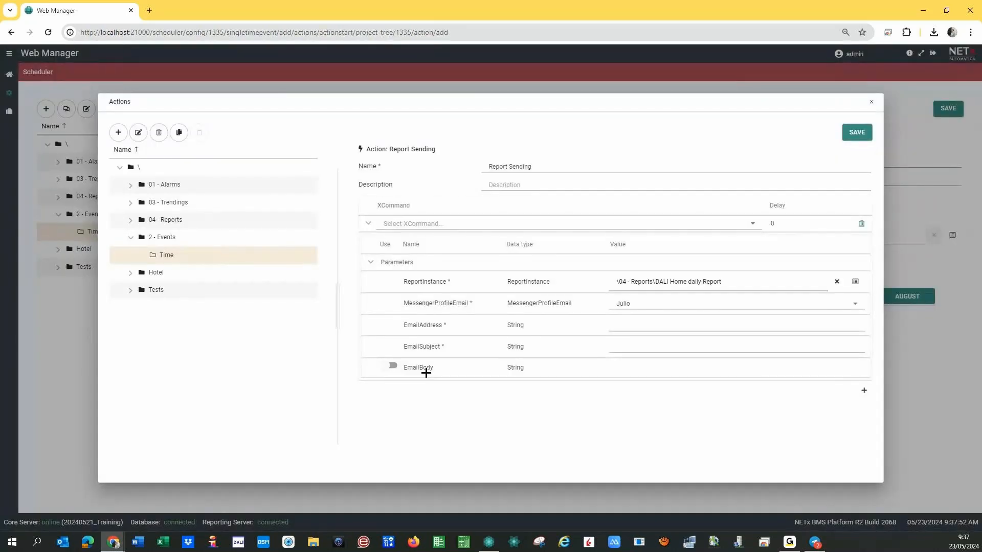
Enter the recipient's e-mail address, subject 'DALI REport Today' and a body announcing today's DALI report.
{"action": "left_click", "coordinate": [630, 323]}
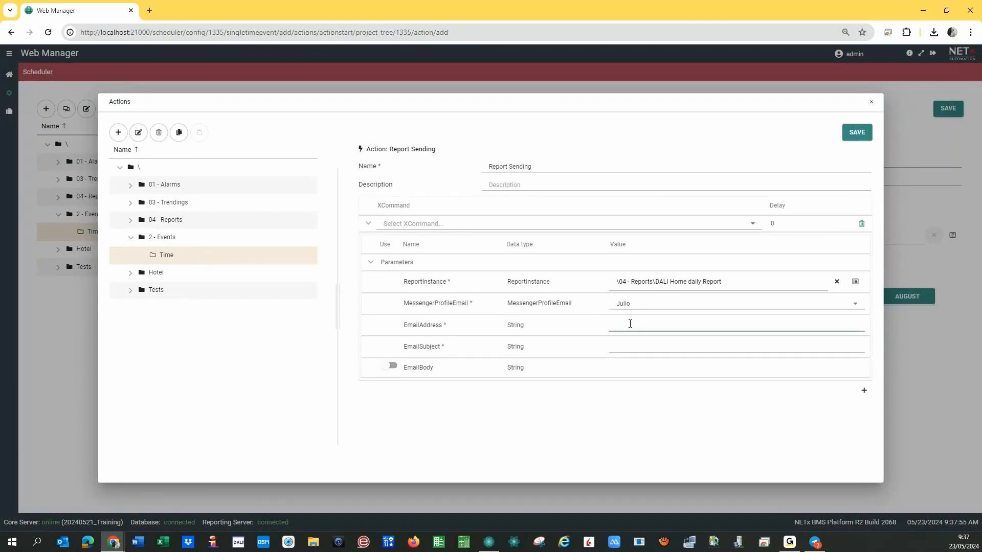
{"action": "left_click", "coordinate": [613, 349]}
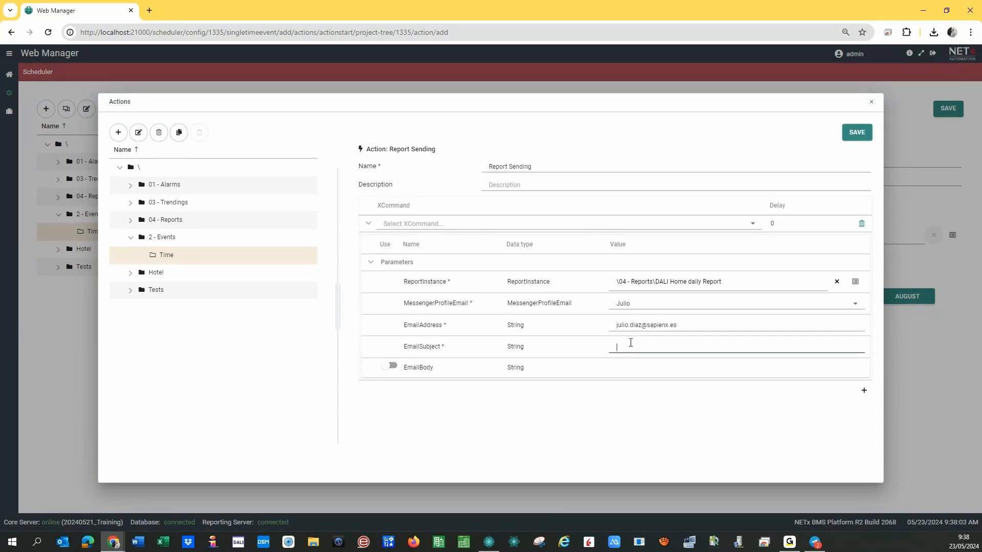
{"action": "type", "text": "DALI REport Today"}
{"action": "left_click", "coordinate": [393, 367]}
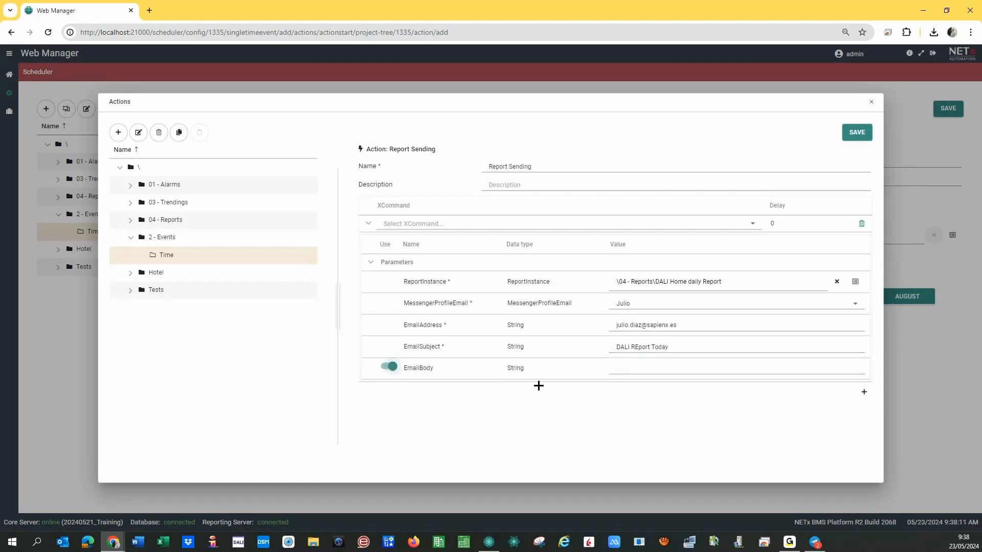
{"action": "left_click", "coordinate": [630, 372]}
{"action": "type", "text": "Hello Pl"}
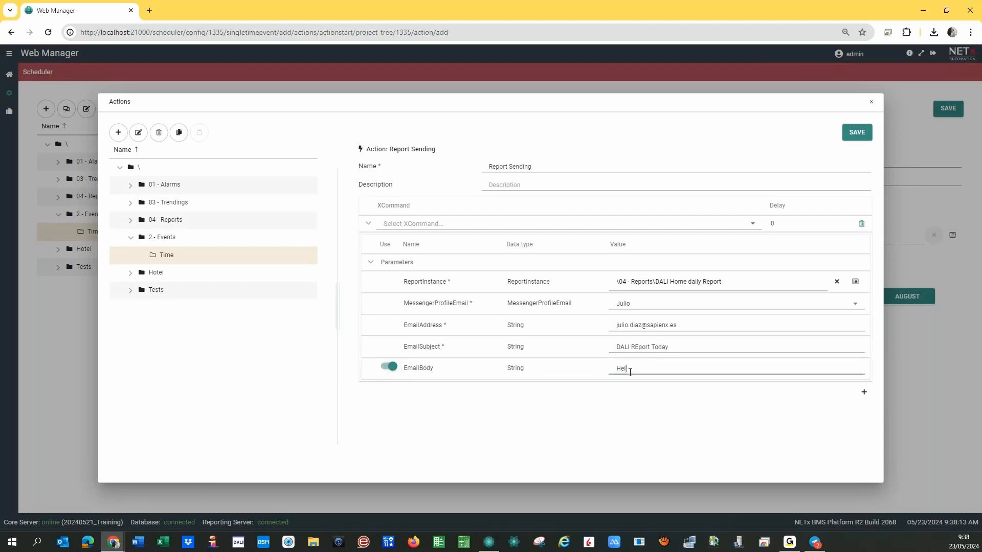
{"action": "type", "text": "ease find attached todays DALI report from your home"}
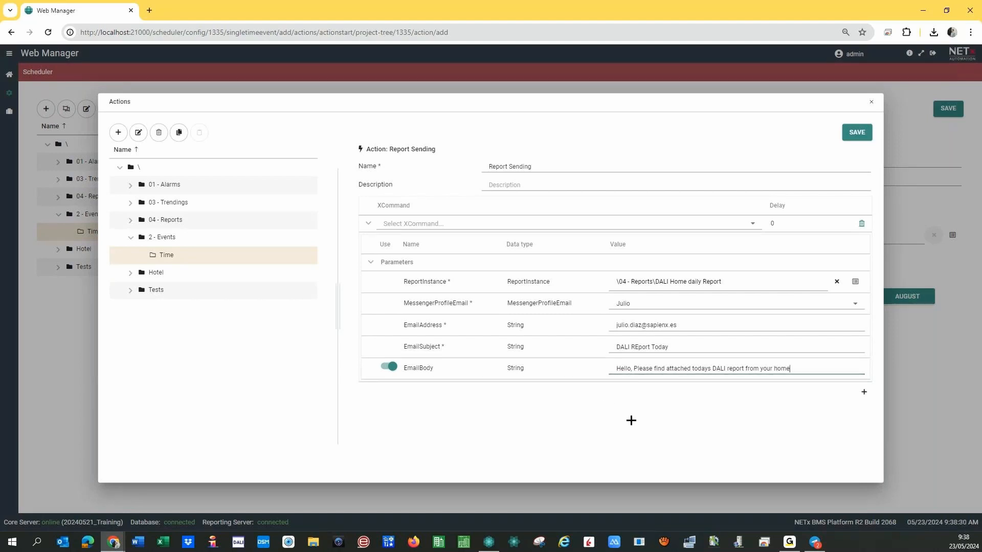
{"action": "left_click", "coordinate": [863, 391]}
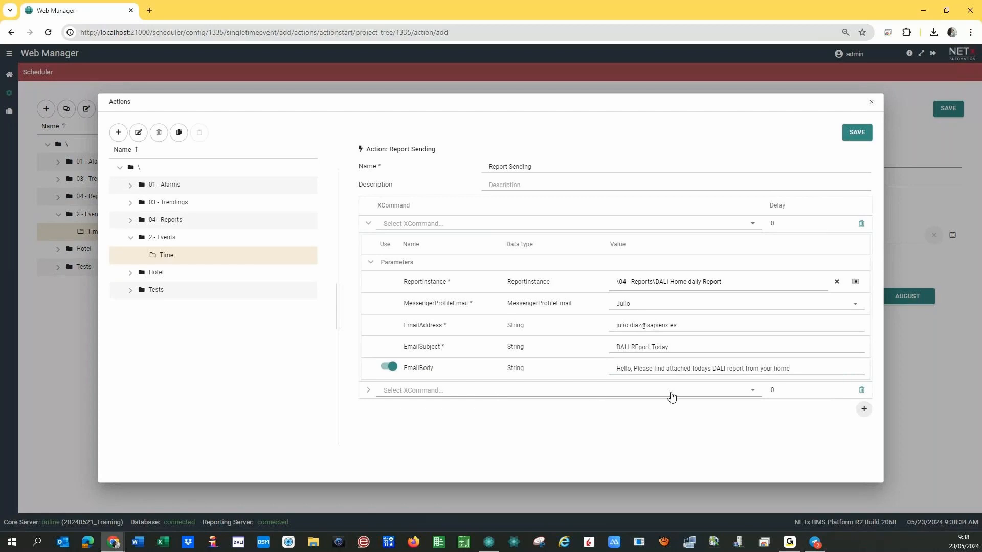
Set the second command to MESSENGER > SENDTELEGRAMMESSAGE using the NETxBMS profile.
{"action": "left_click", "coordinate": [752, 395]}
{"action": "scroll", "coordinate": [414, 322], "scroll_direction": "down", "scroll_amount": 5}
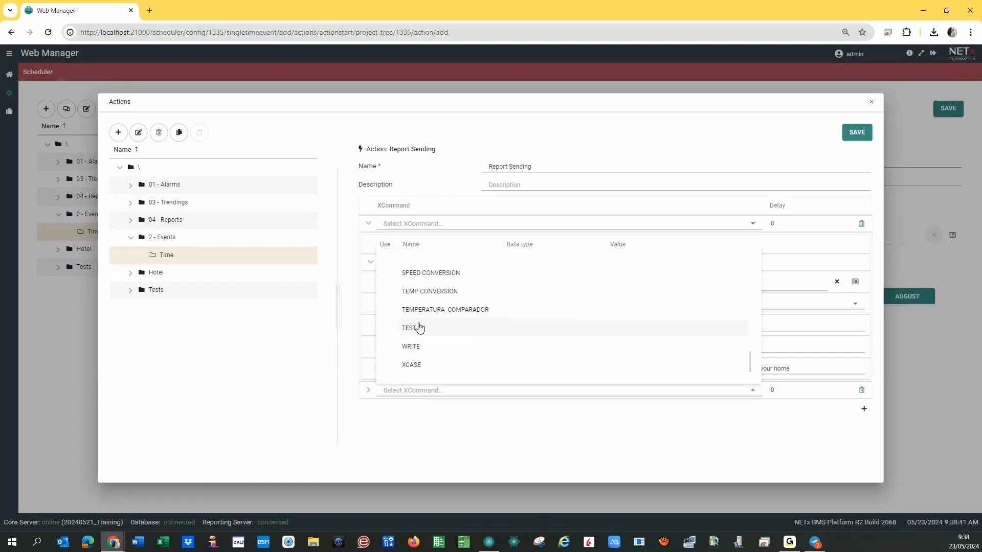
{"action": "scroll", "coordinate": [418, 343], "scroll_direction": "up", "scroll_amount": 5}
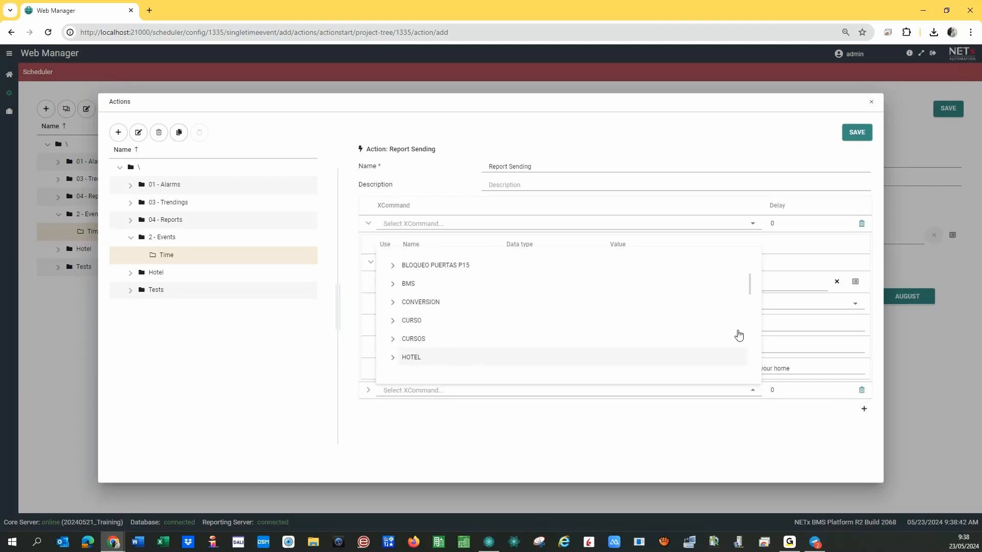
{"action": "left_click_drag", "start_coordinate": [750, 281], "coordinate": [746, 307]}
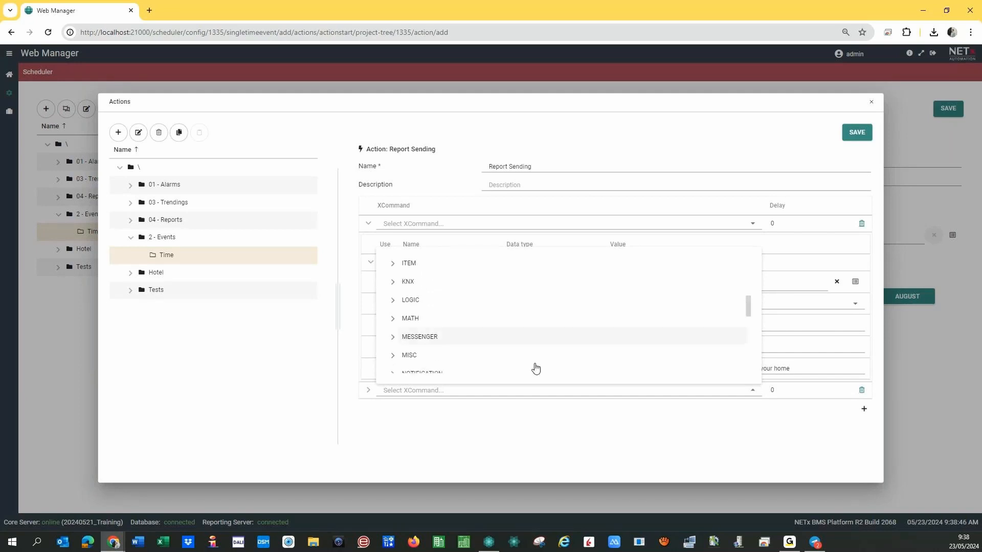
{"action": "left_click", "coordinate": [392, 338]}
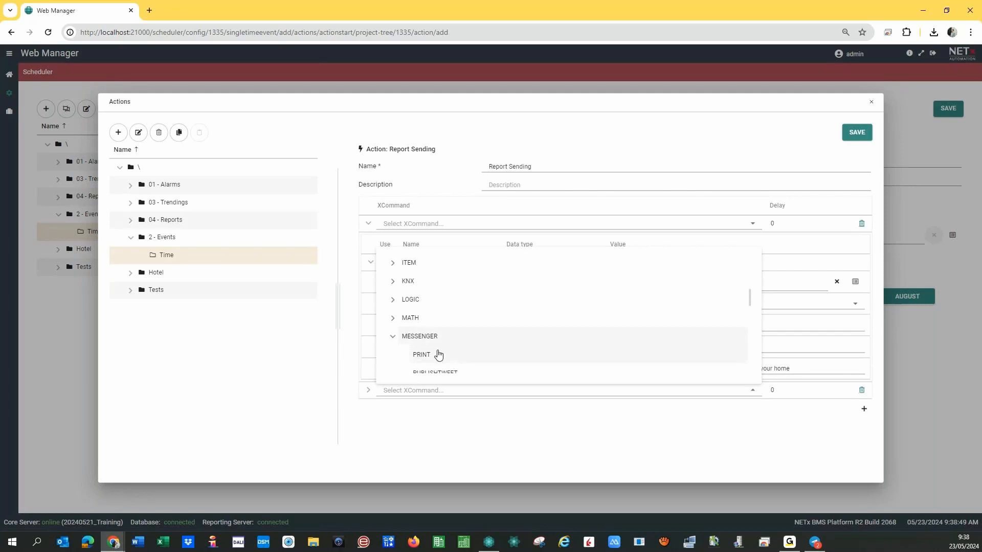
{"action": "scroll", "coordinate": [439, 355], "scroll_direction": "down", "scroll_amount": 5}
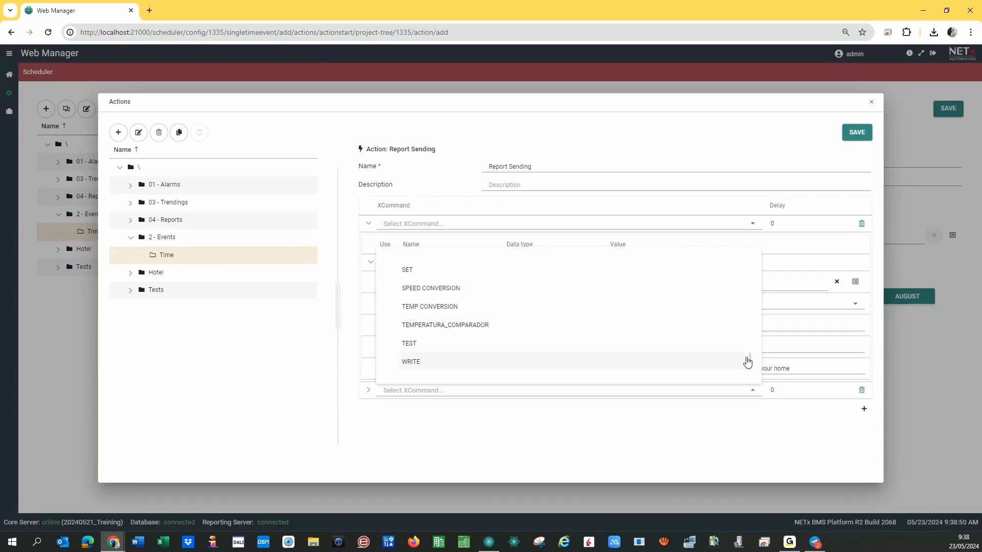
{"action": "left_click_drag", "start_coordinate": [747, 361], "coordinate": [750, 305]}
{"action": "left_click", "coordinate": [464, 325]}
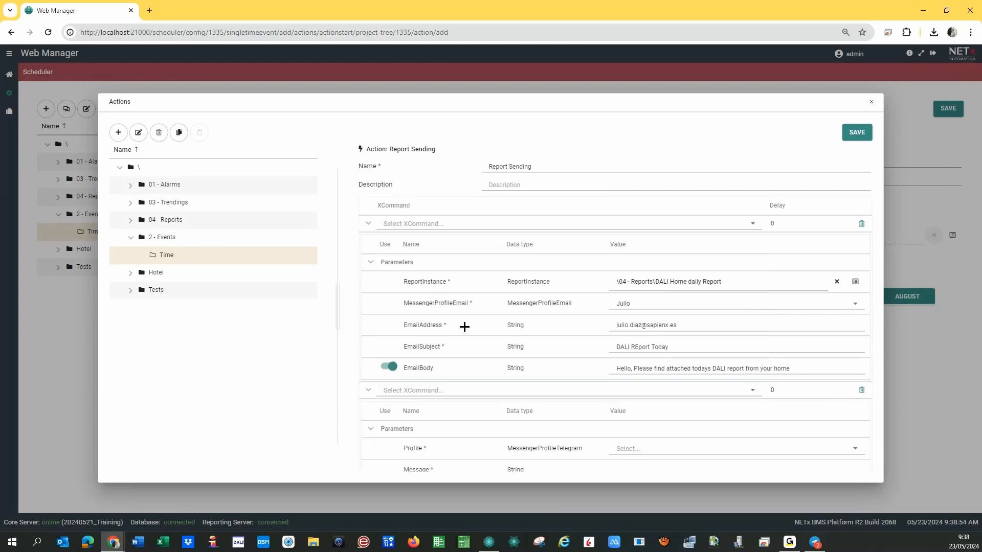
{"action": "left_click", "coordinate": [629, 450]}
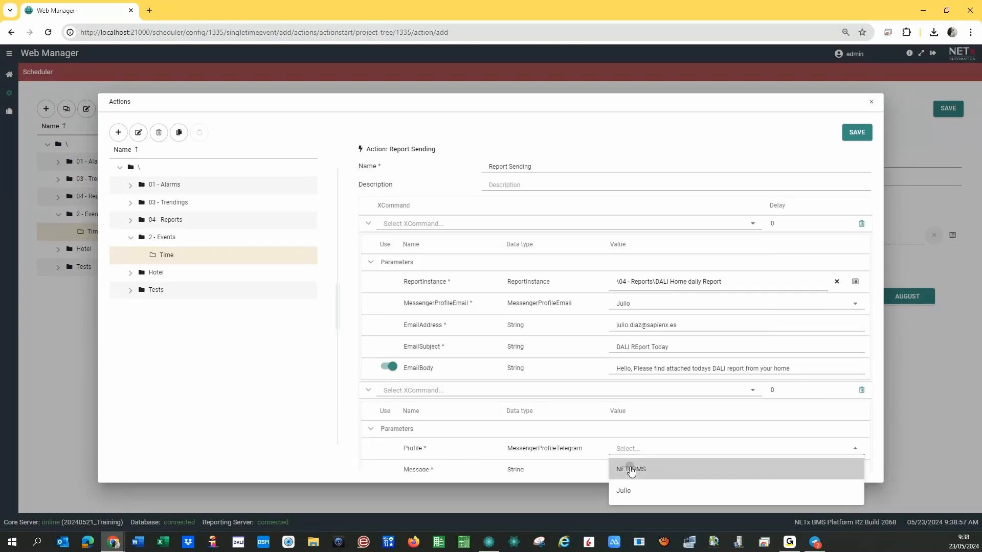
{"action": "left_click", "coordinate": [634, 466]}
Enter the message 'Please check your inbox - DALI report sent' and save the action.
{"action": "scroll", "coordinate": [620, 424], "scroll_direction": "down", "scroll_amount": 1}
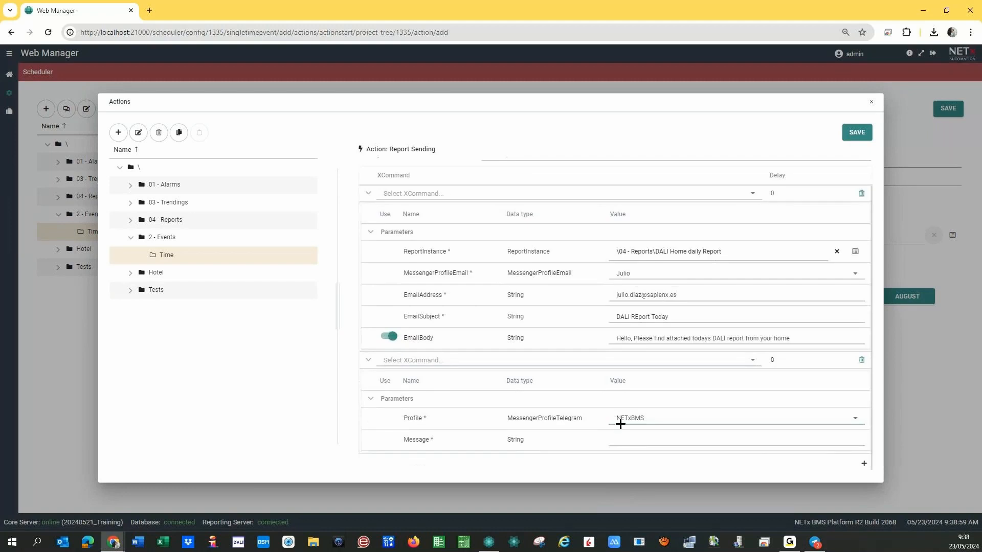
{"action": "left_click", "coordinate": [625, 440]}
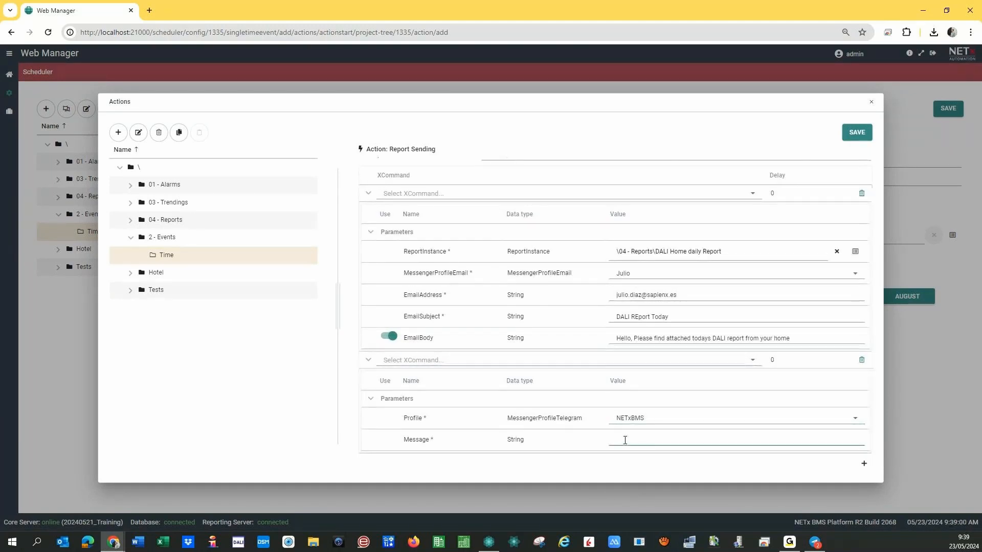
{"action": "type", "text": "Please check your inbox - DALI report sent"}
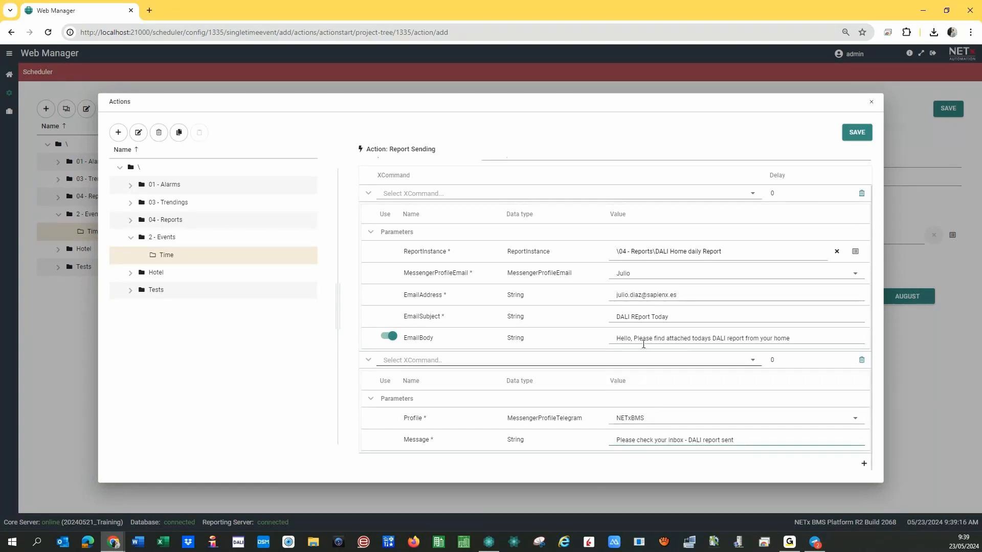
{"action": "scroll", "coordinate": [642, 368], "scroll_direction": "up", "scroll_amount": 1}
{"action": "left_click", "coordinate": [857, 132]}
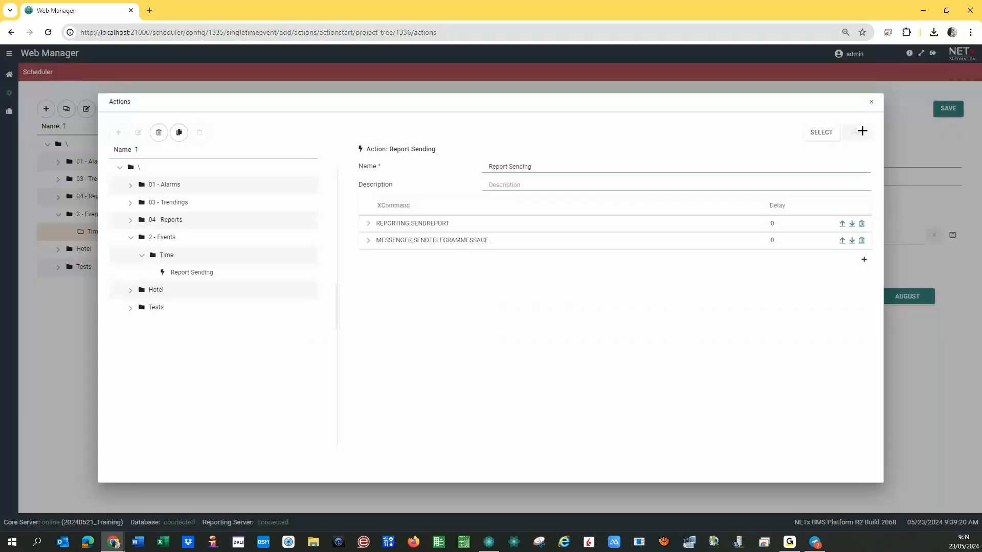
Assign Report Sending to the event, set its start time to 9:40:00 AM, and save.
{"action": "left_click", "coordinate": [821, 132]}
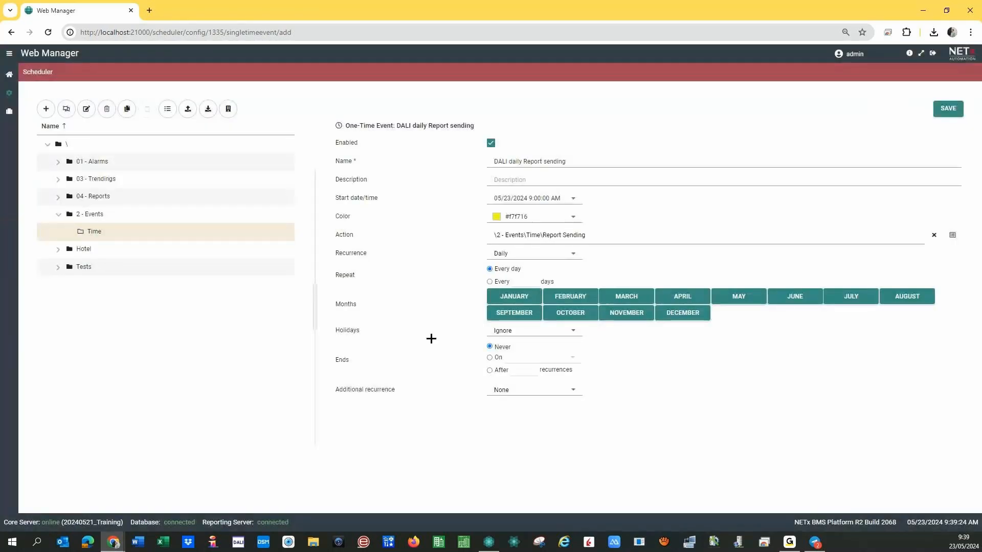
{"action": "left_click", "coordinate": [535, 202]}
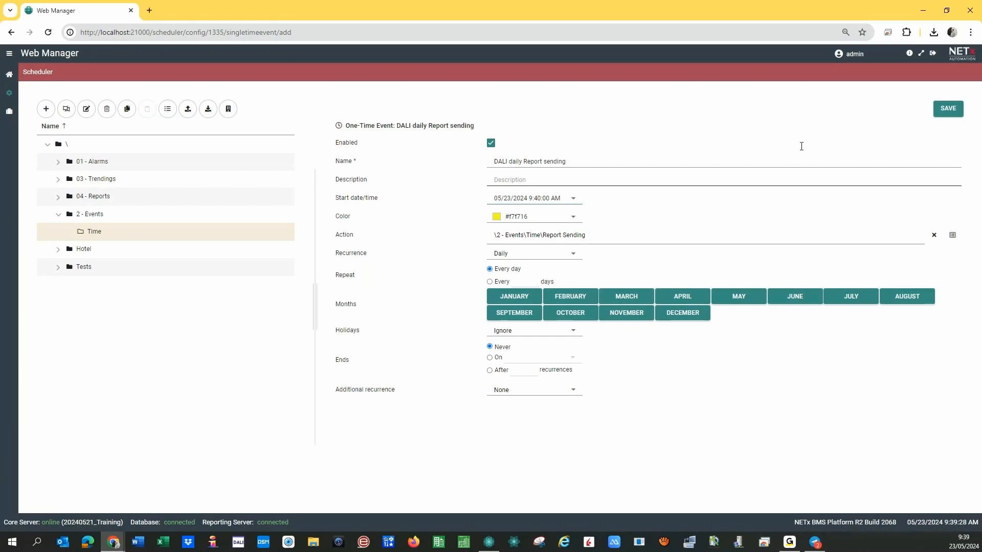
{"action": "left_click", "coordinate": [945, 111]}
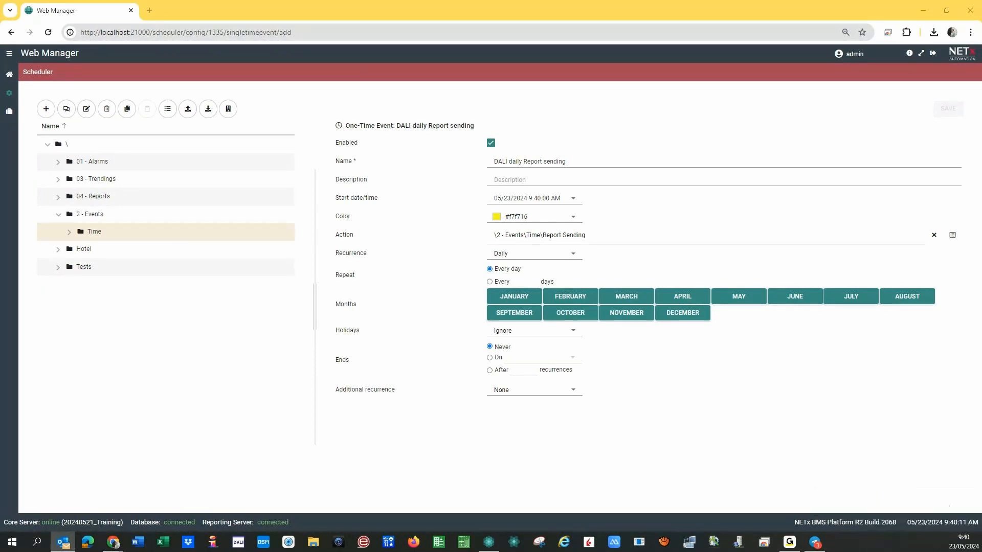
Heart-react to the BMS platform bot's DALI report sent message in Telegram, then return to Core Server Studio.
{"action": "left_click", "coordinate": [814, 542]}
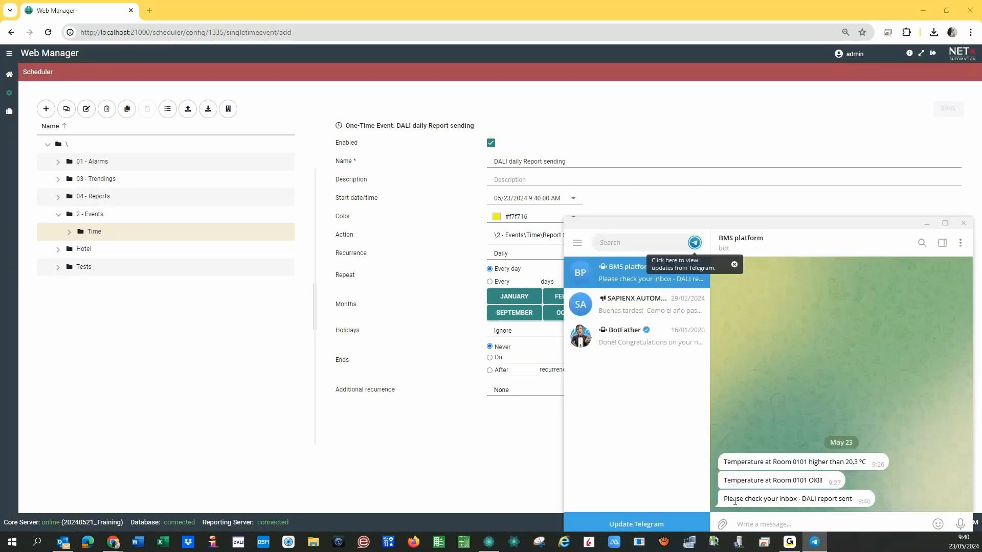
{"action": "double_click", "coordinate": [828, 500]}
{"action": "left_click", "coordinate": [63, 542]}
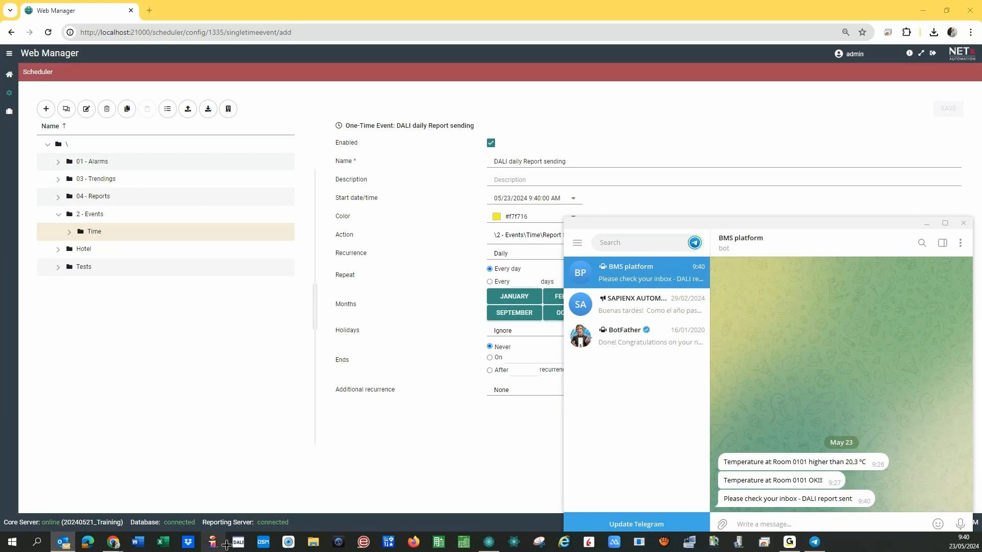
{"action": "left_click", "coordinate": [478, 541]}
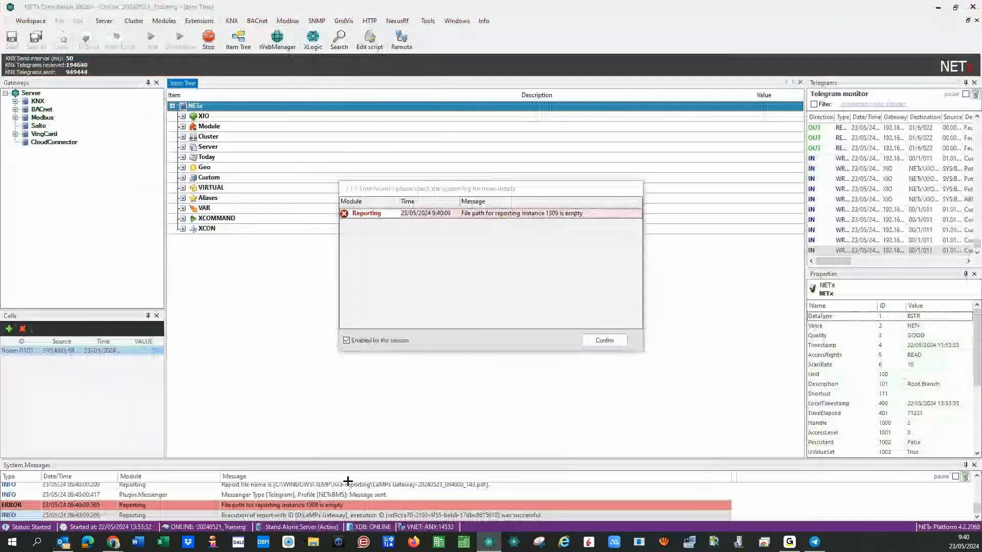
Turn off error popups and dismiss the empty-file-path reporting error.
{"action": "left_click", "coordinate": [386, 340]}
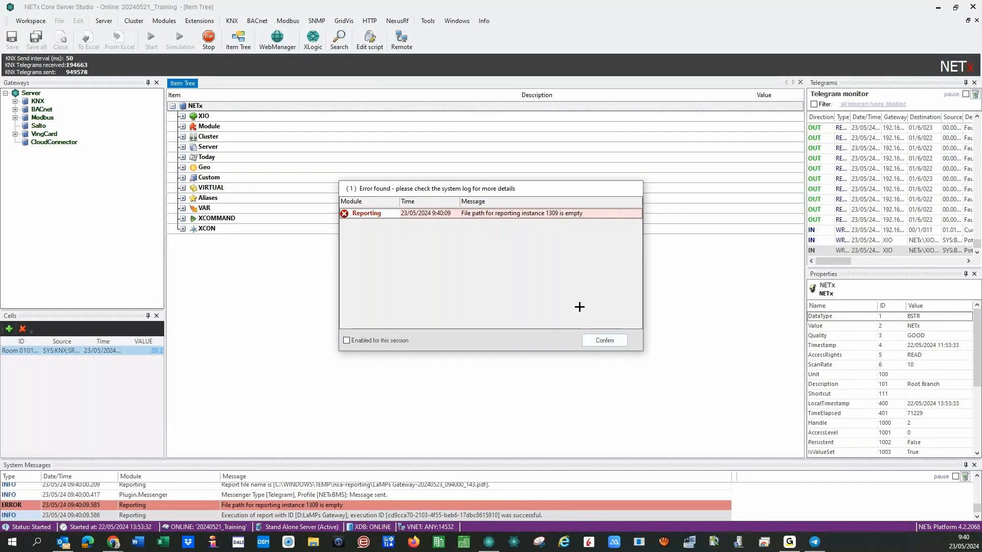
{"action": "left_click", "coordinate": [593, 346]}
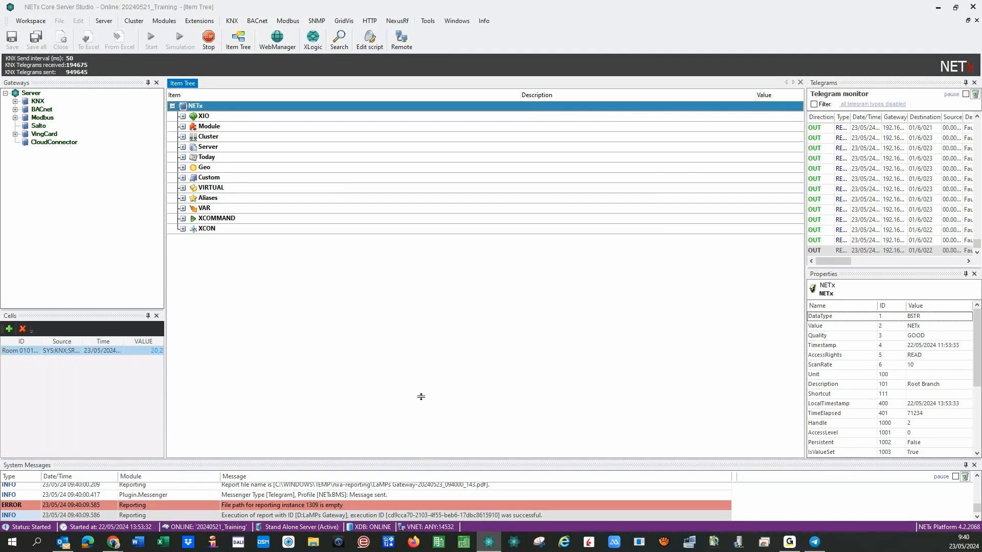
{"action": "left_click_drag", "start_coordinate": [421, 396], "coordinate": [420, 398]}
{"action": "scroll", "coordinate": [329, 475], "scroll_direction": "up", "scroll_amount": 5}
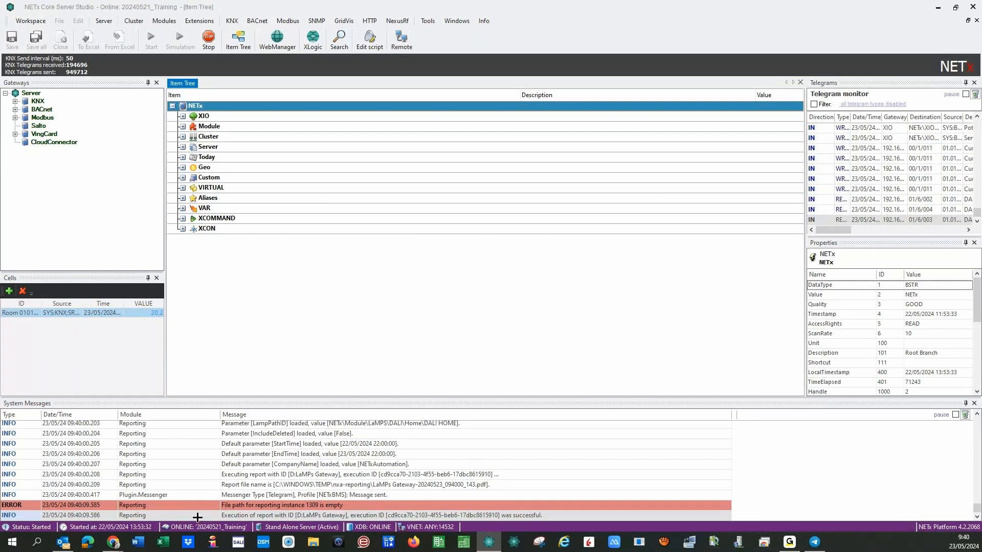
Inspect the Telegram message-sent, reporting error and successful report execution log entries.
{"action": "left_click", "coordinate": [210, 498]}
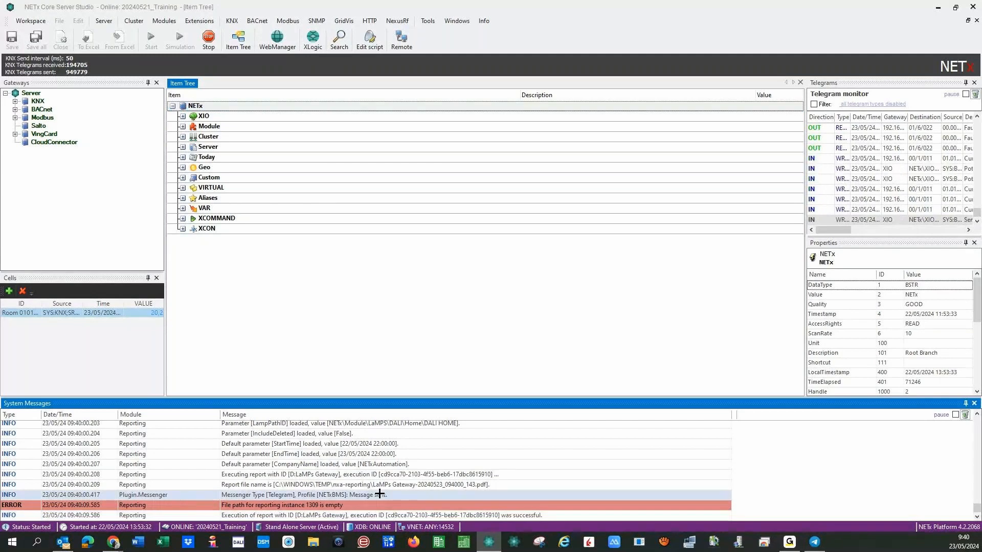
{"action": "left_click", "coordinate": [159, 505]}
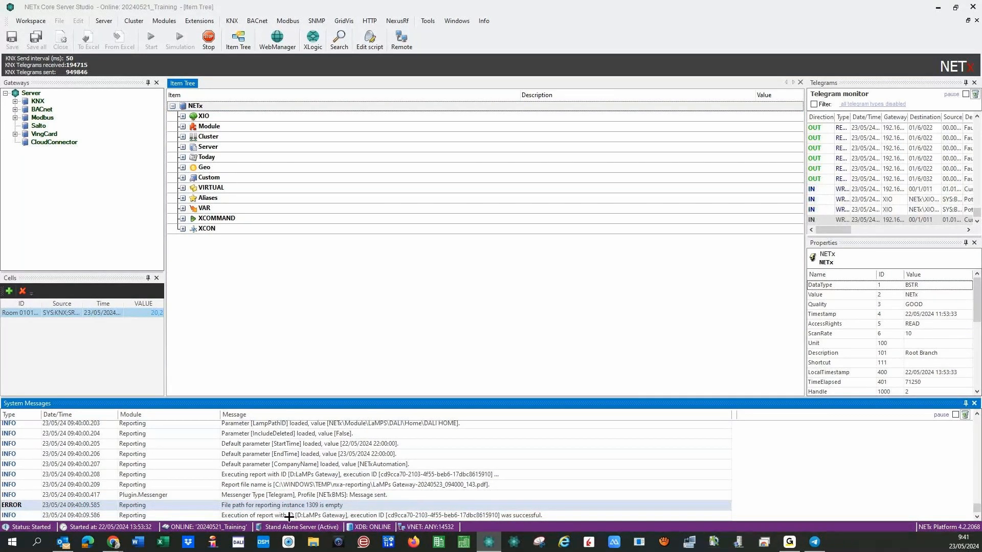
{"action": "left_click", "coordinate": [198, 516]}
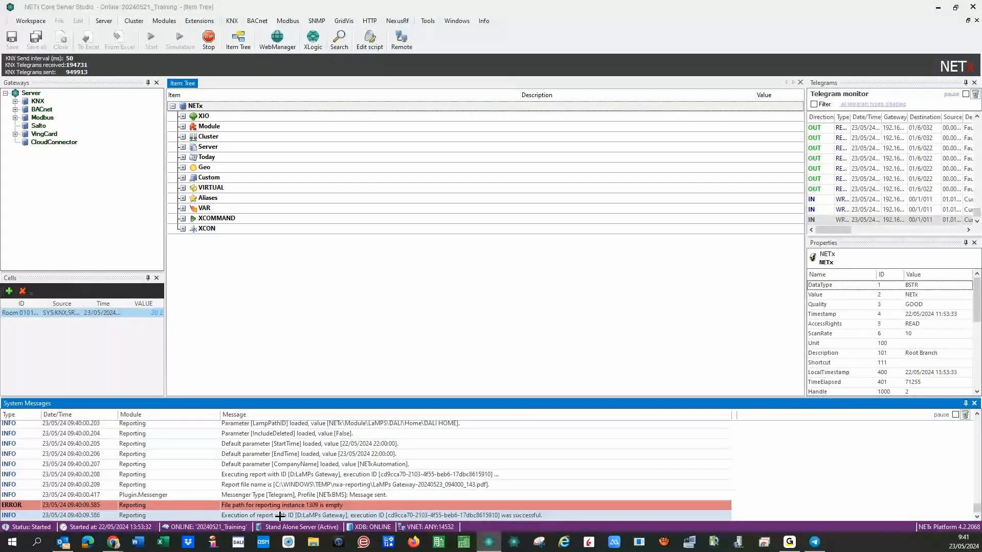
{"action": "left_click", "coordinate": [63, 542]}
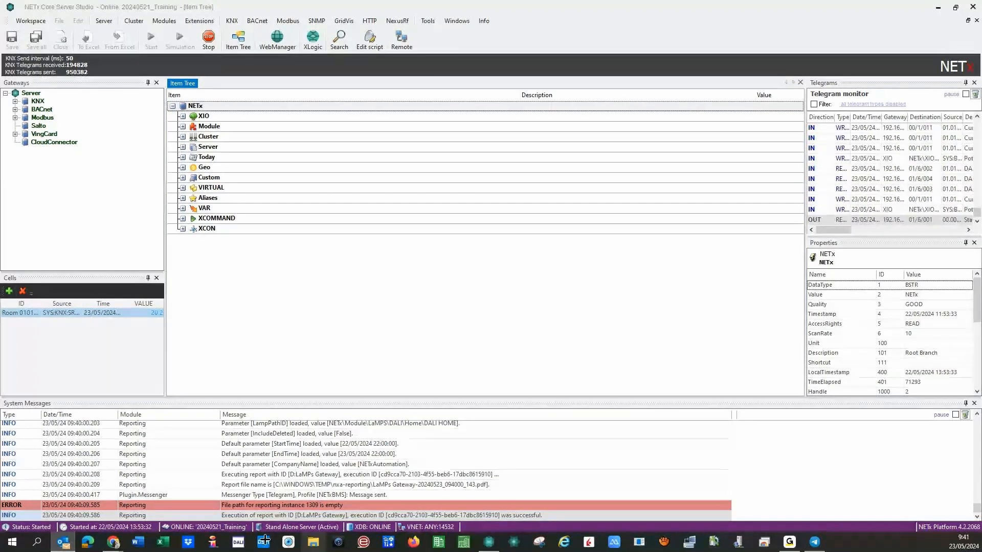
Open the DALI Home daily Report instance under 04 - Reports in Reporting.
{"action": "mouse_move", "coordinate": [113, 541]}
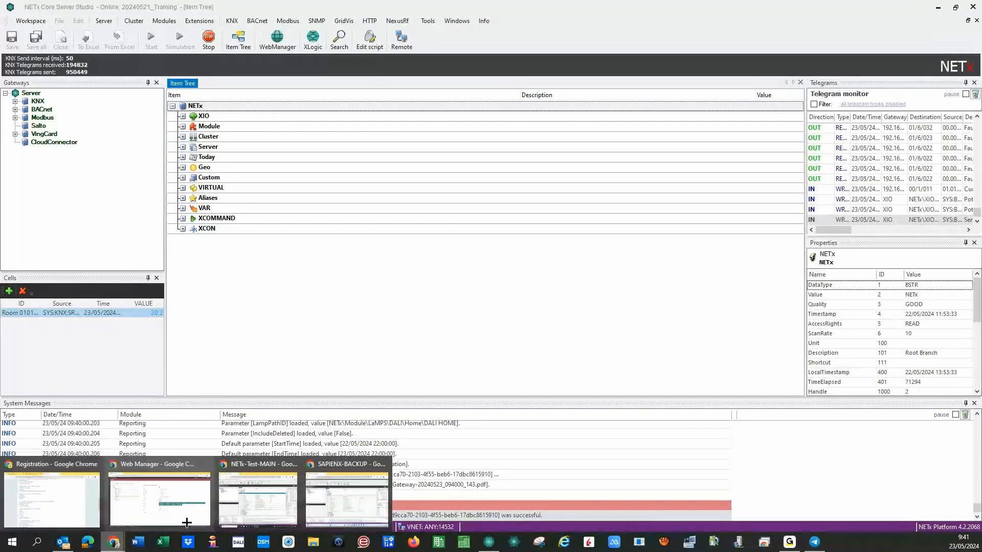
{"action": "left_click", "coordinate": [169, 504]}
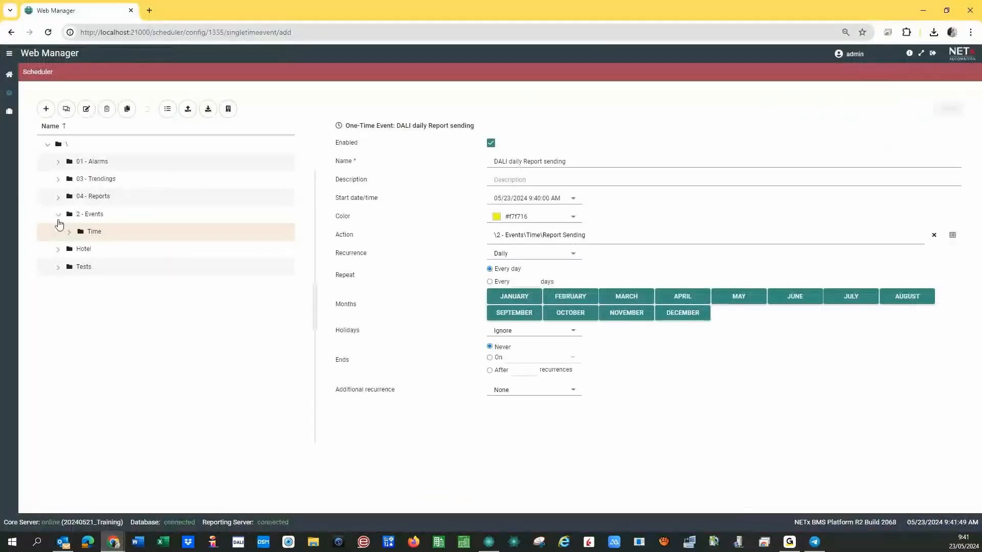
{"action": "left_click", "coordinate": [10, 74]}
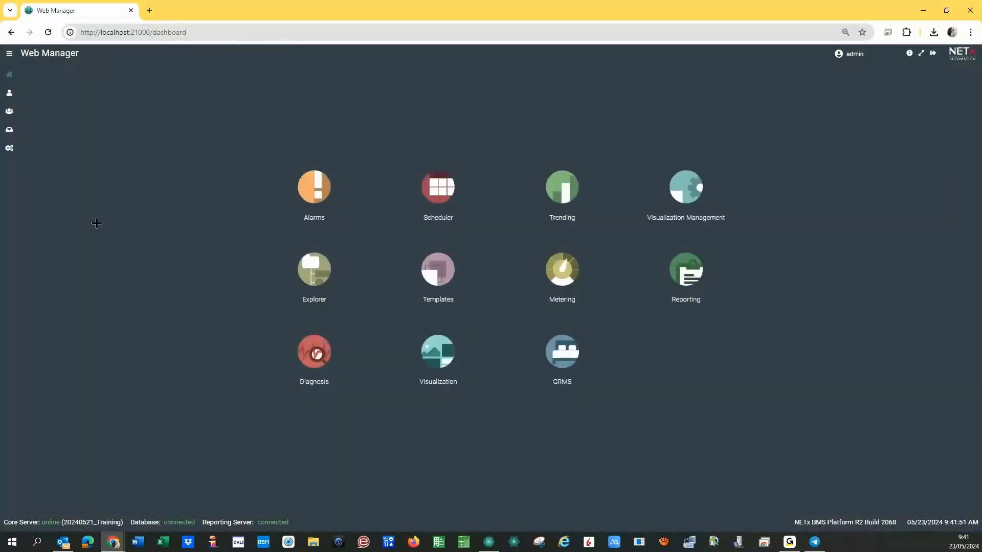
{"action": "left_click", "coordinate": [687, 277]}
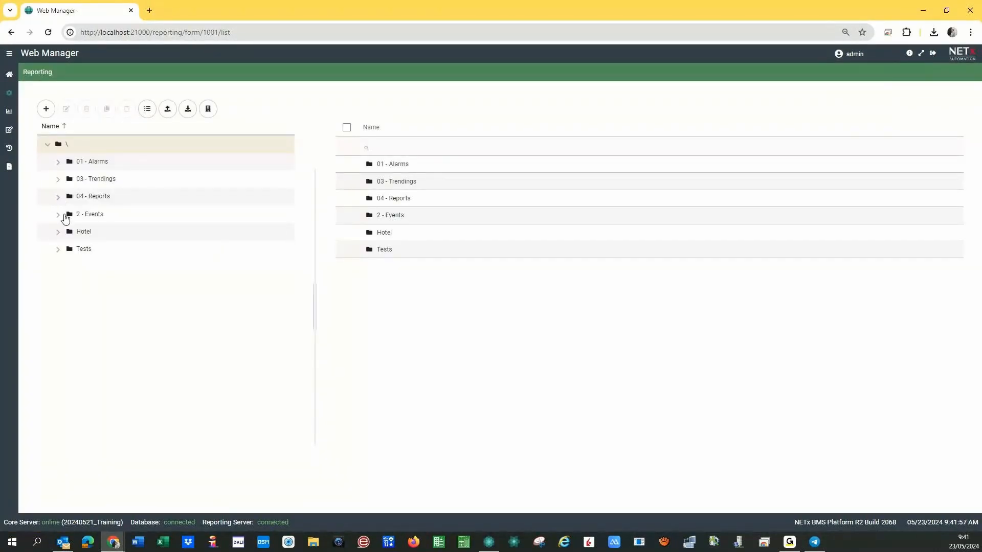
{"action": "left_click", "coordinate": [58, 197]}
{"action": "left_click", "coordinate": [129, 232]}
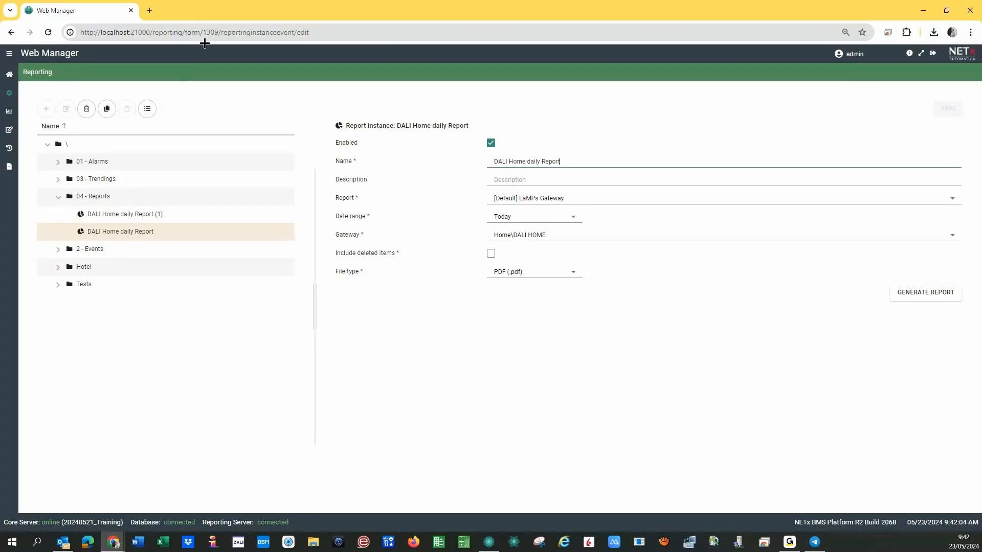
Note the report instance number 1309, reload the page and go back to the dashboard.
{"action": "left_click_drag", "start_coordinate": [203, 33], "coordinate": [219, 33]}
{"action": "left_click", "coordinate": [820, 399]}
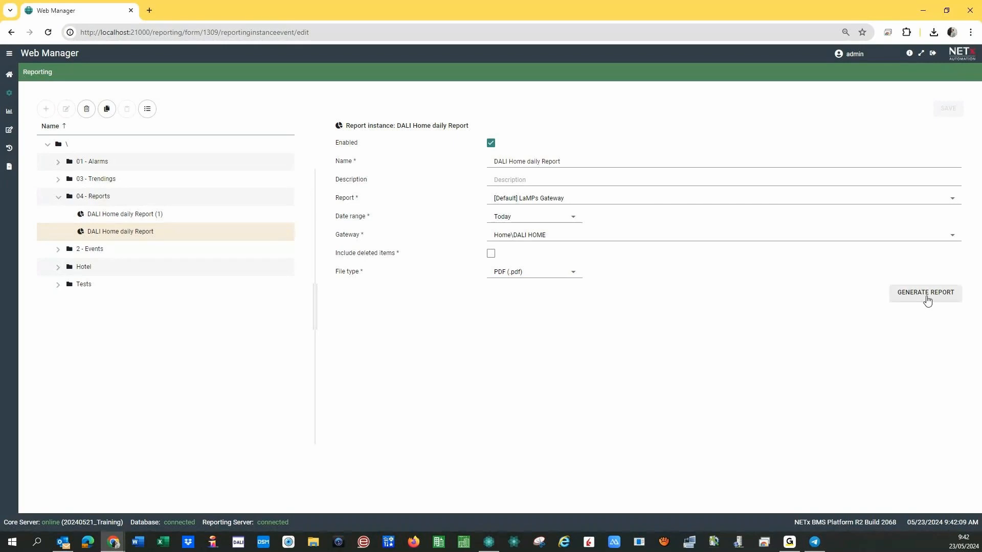
{"action": "left_click", "coordinate": [48, 33]}
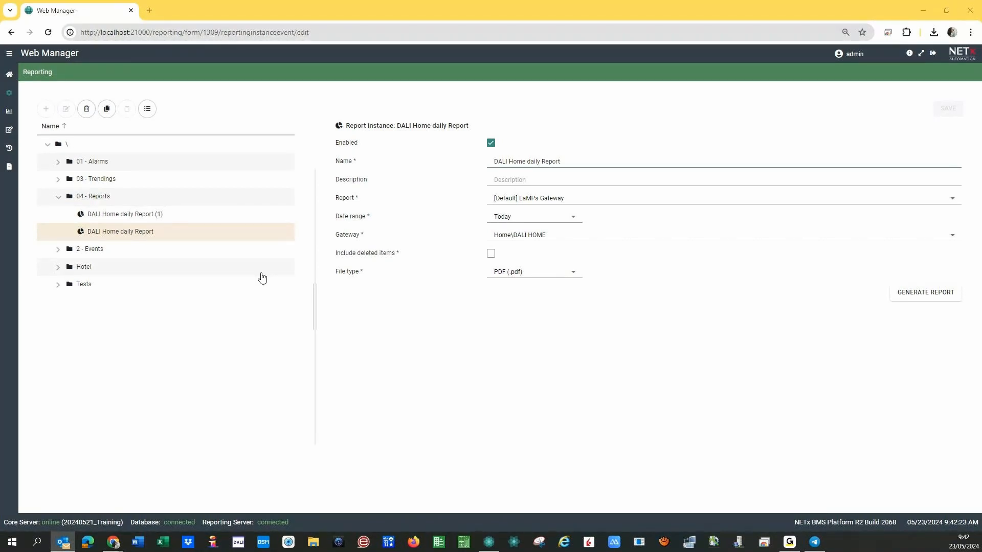
{"action": "left_click", "coordinate": [8, 76]}
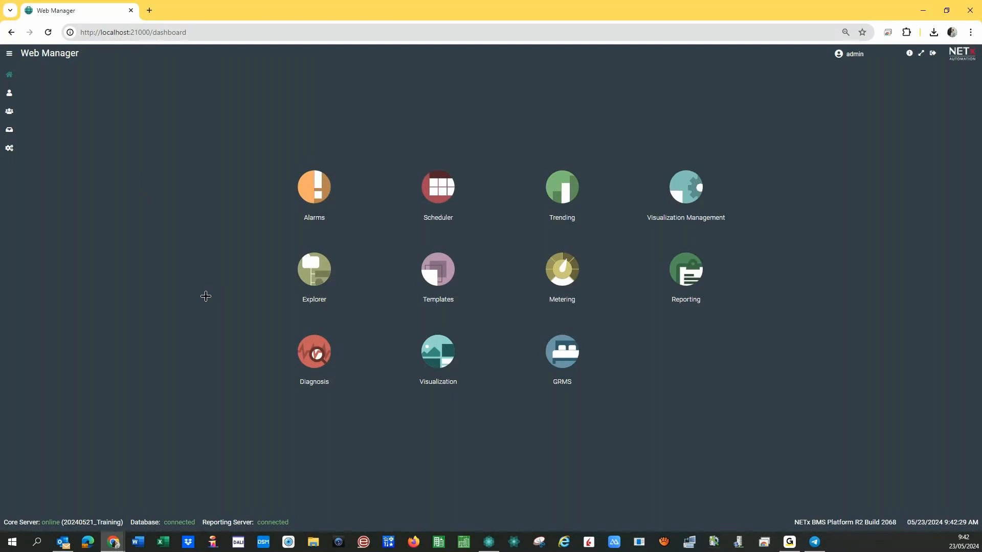
Rename the Scheduler folder '2 - Events' to '02 - Events' and open its Time > Report Sending action.
{"action": "left_click", "coordinate": [442, 190]}
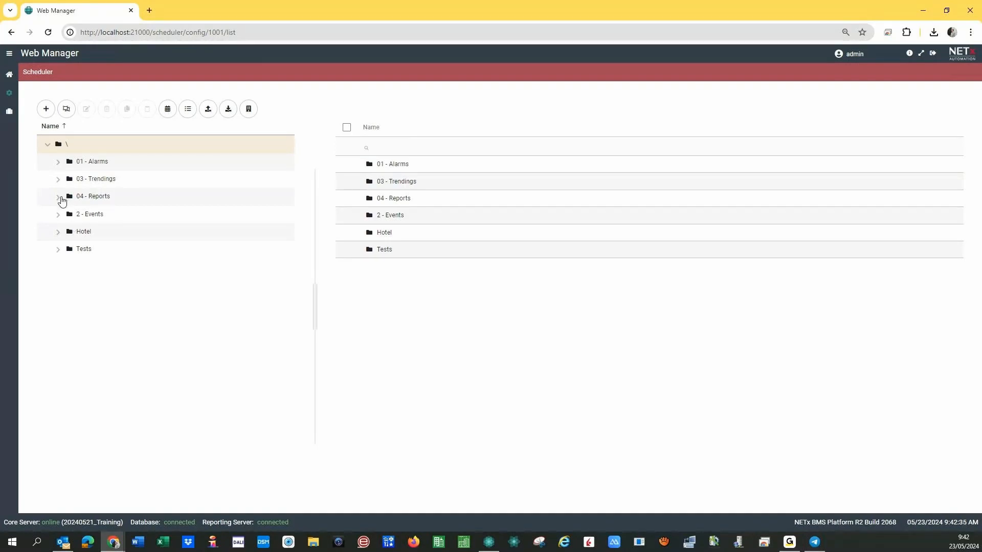
{"action": "left_click", "coordinate": [58, 214]}
{"action": "left_click", "coordinate": [85, 214]}
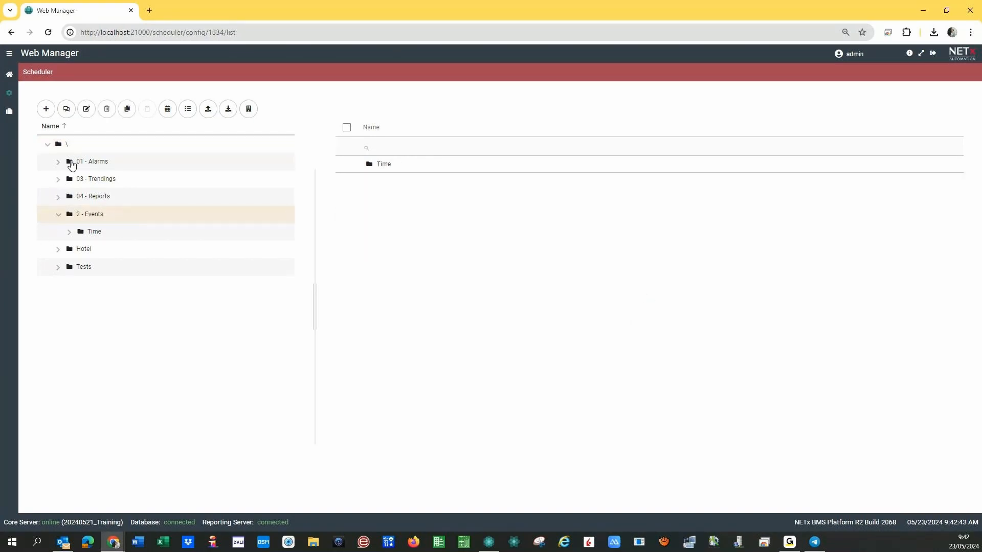
{"action": "left_click", "coordinate": [86, 108]}
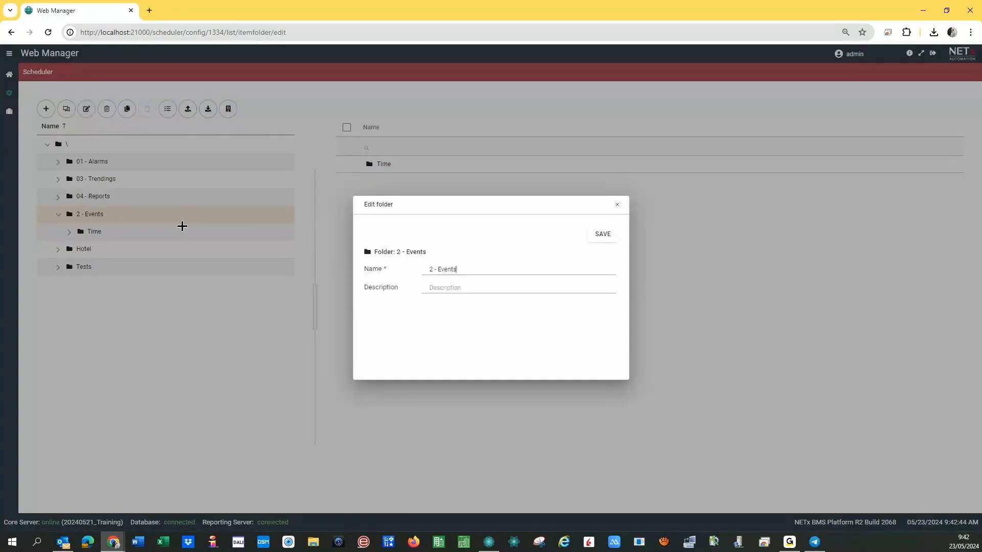
{"action": "type", "text": "0"}
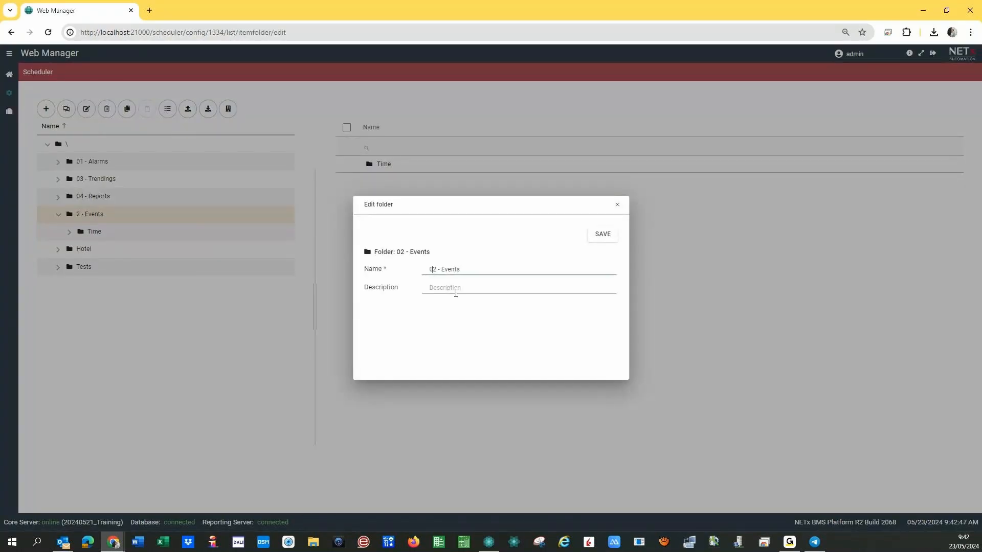
{"action": "left_click", "coordinate": [603, 235]}
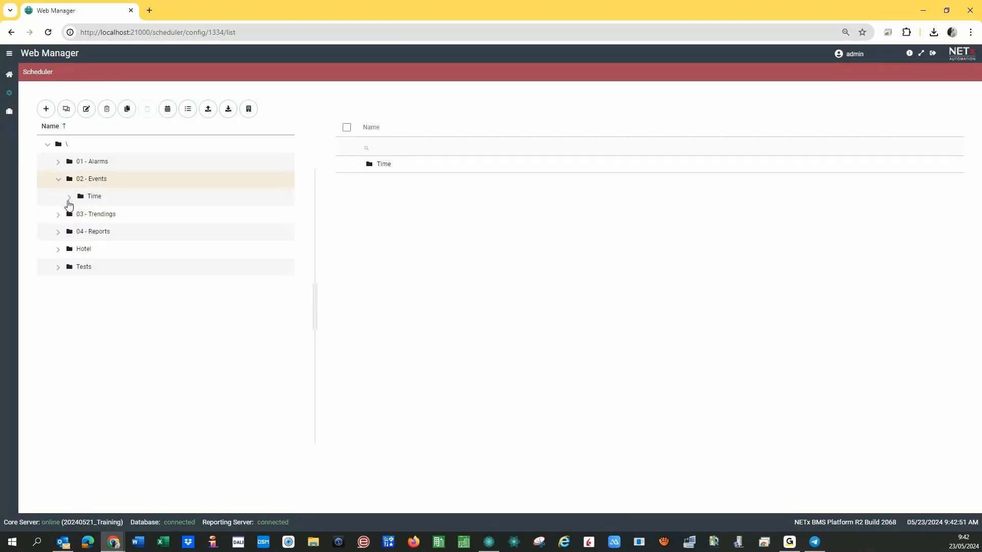
{"action": "left_click", "coordinate": [69, 202]}
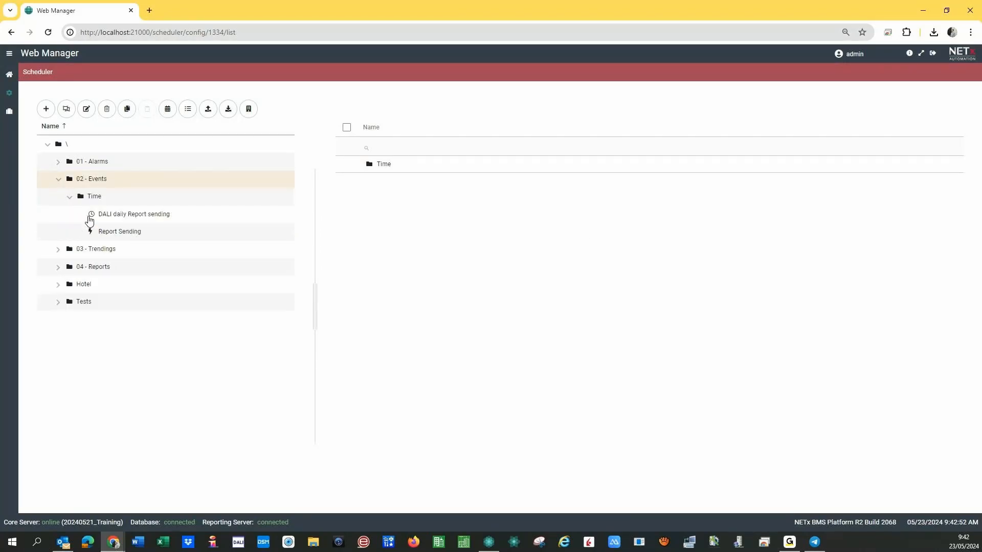
{"action": "left_click", "coordinate": [118, 234]}
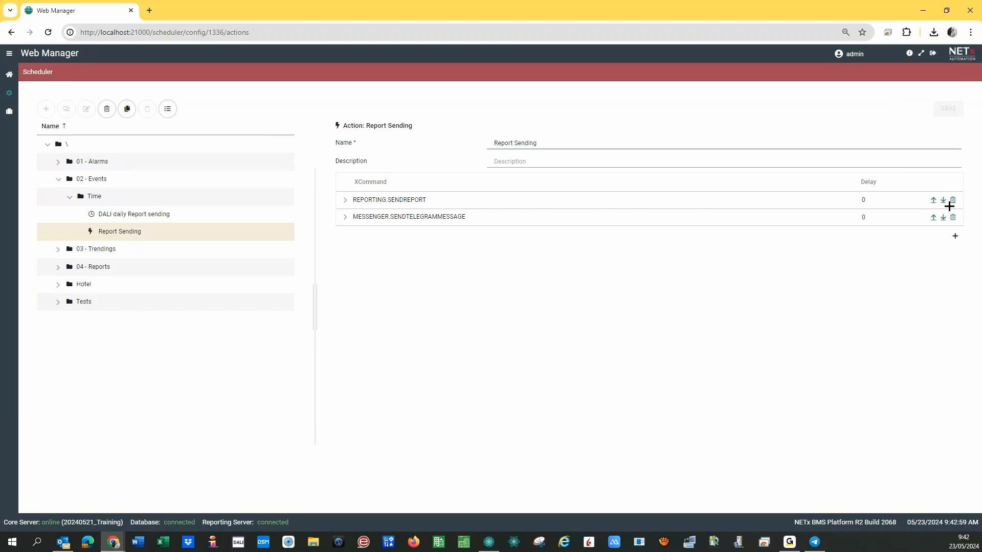
Add a new REPORTING > SAVEREPORT command row to the Report Sending action.
{"action": "left_click", "coordinate": [955, 236]}
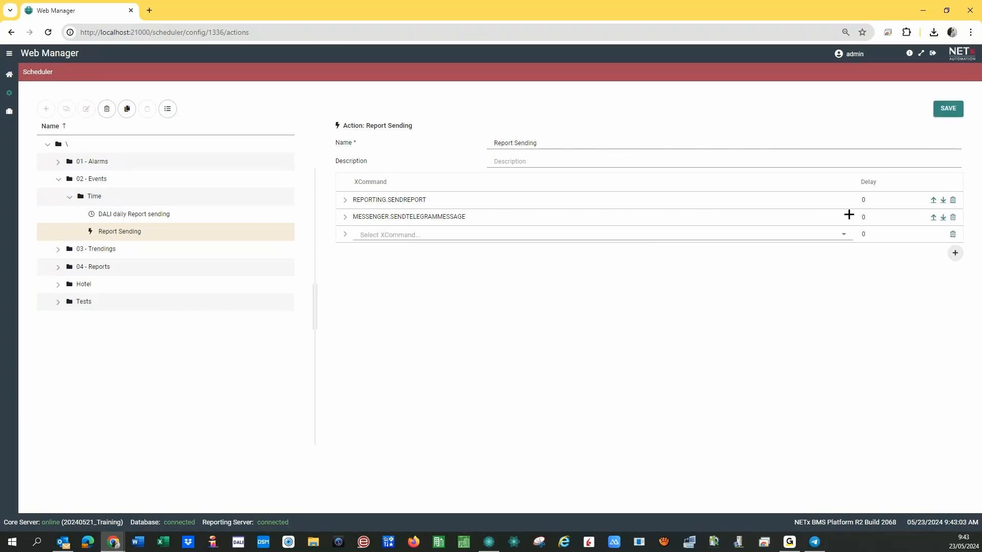
{"action": "left_click", "coordinate": [847, 236]}
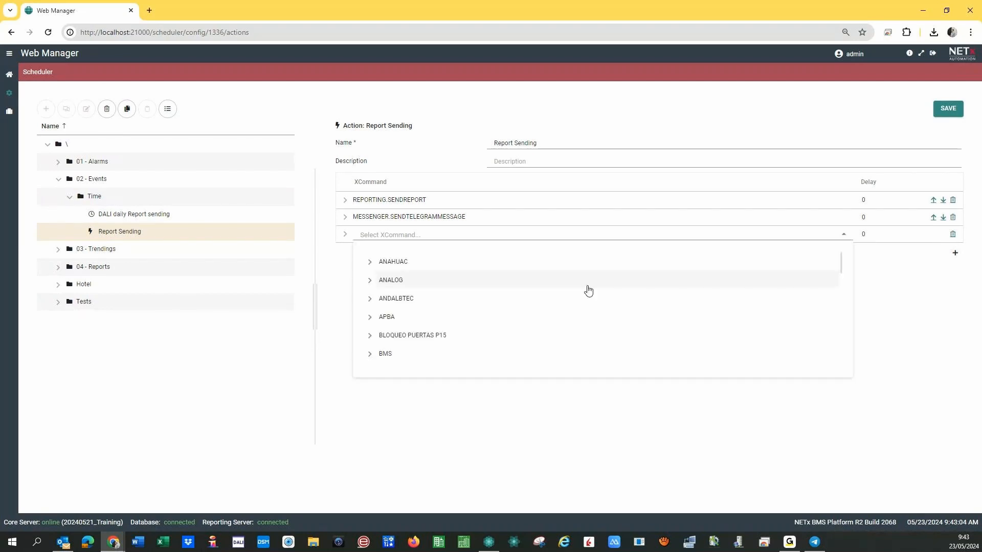
{"action": "scroll", "coordinate": [587, 289], "scroll_direction": "down", "scroll_amount": 10}
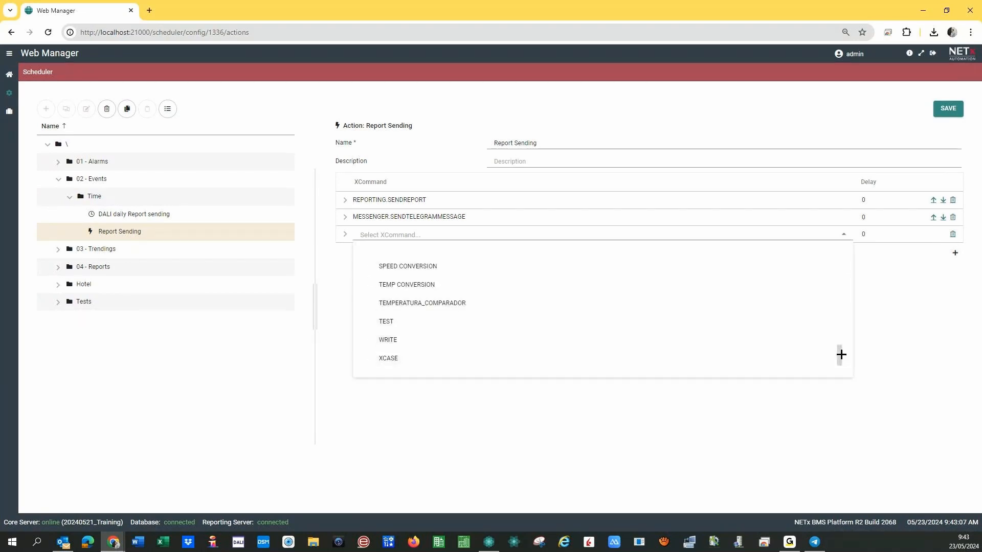
{"action": "left_click_drag", "start_coordinate": [839, 355], "coordinate": [840, 309]}
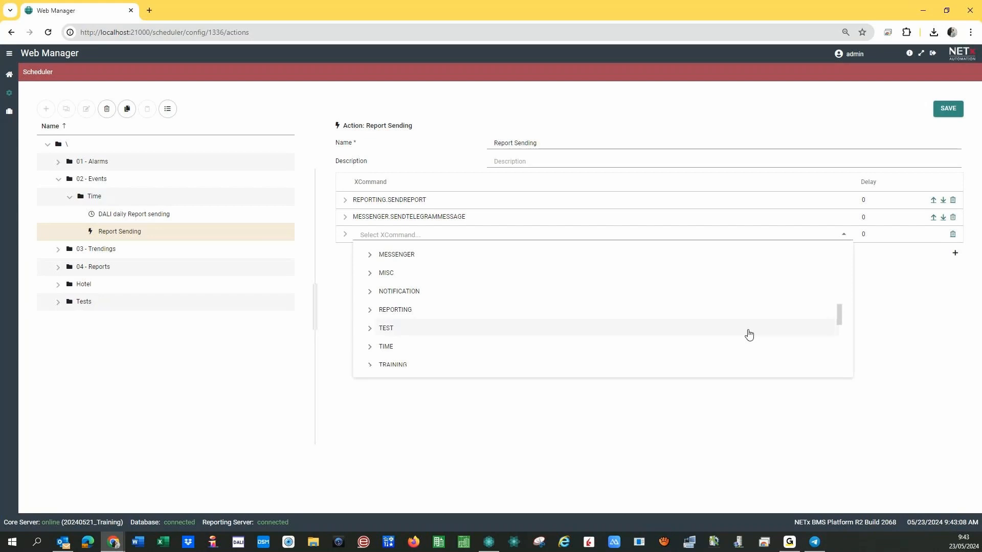
{"action": "left_click", "coordinate": [369, 310]}
{"action": "left_click", "coordinate": [401, 329]}
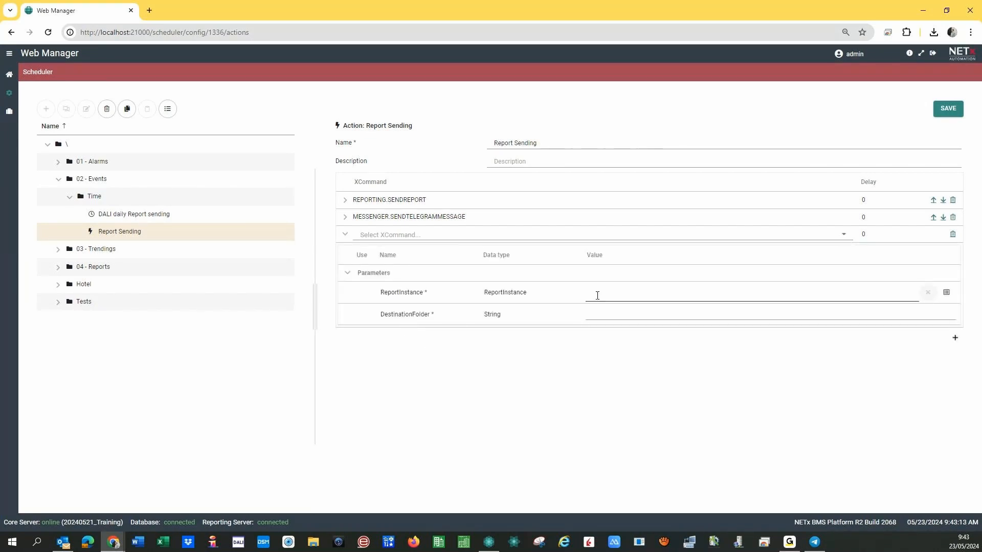
Set its ReportInstance to DALI Home daily Report and start the DestinationFolder with 'c:'.
{"action": "left_click", "coordinate": [946, 293]}
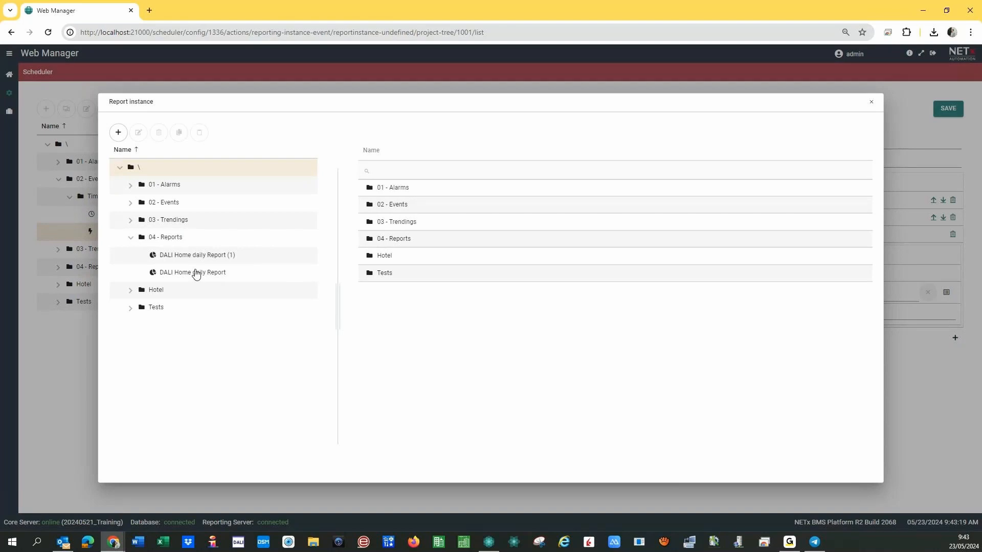
{"action": "left_click", "coordinate": [199, 277]}
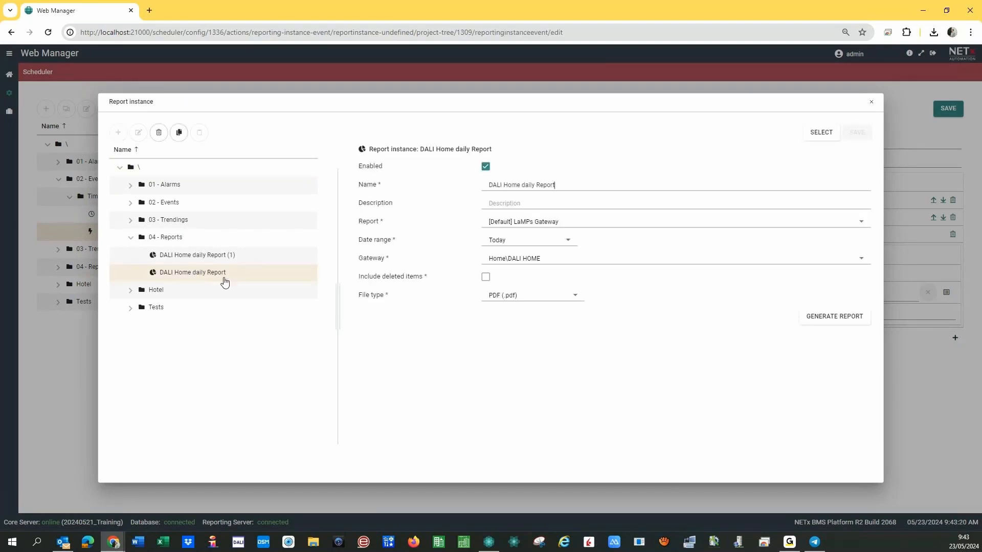
{"action": "left_click", "coordinate": [821, 134]}
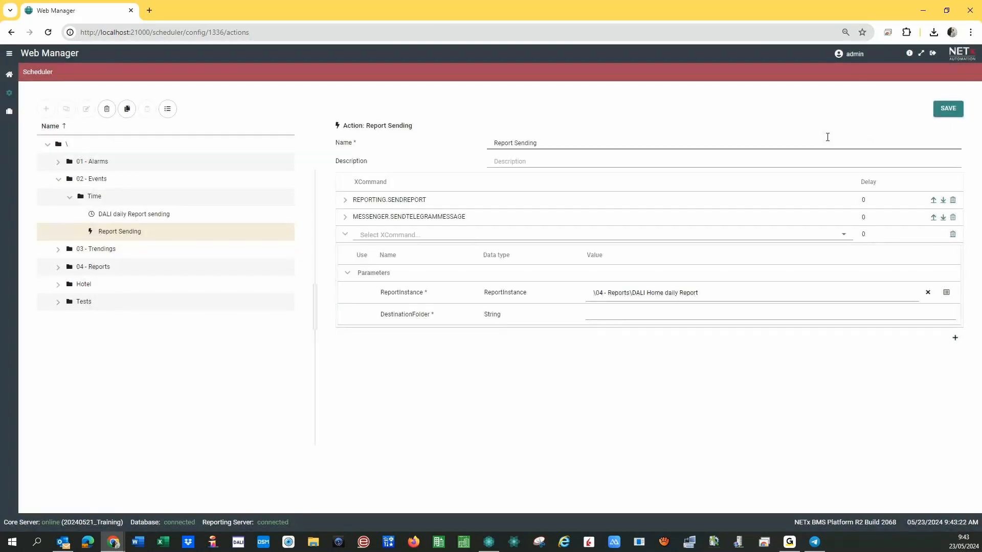
{"action": "left_click", "coordinate": [604, 315]}
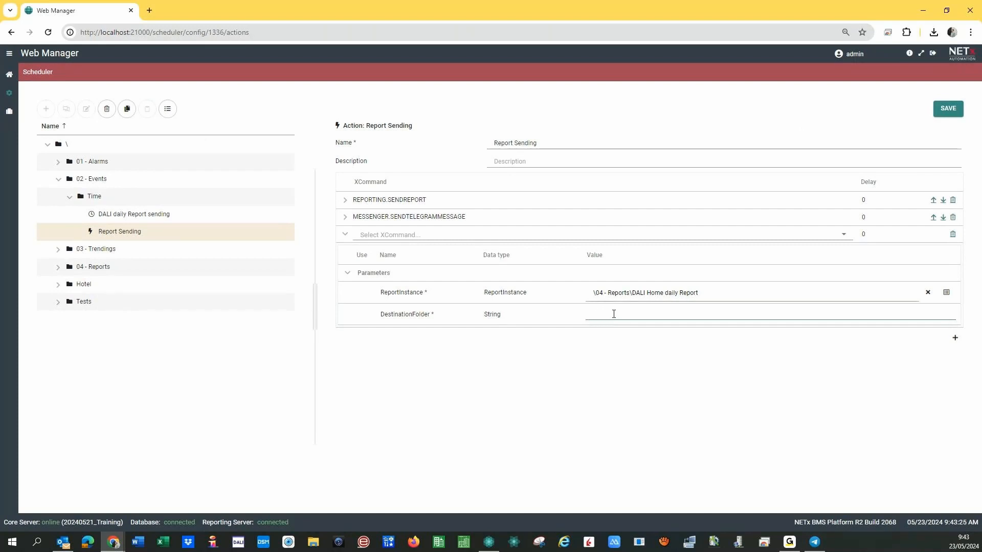
{"action": "type", "text": "c:"}
{"action": "key", "text": "super+e"}
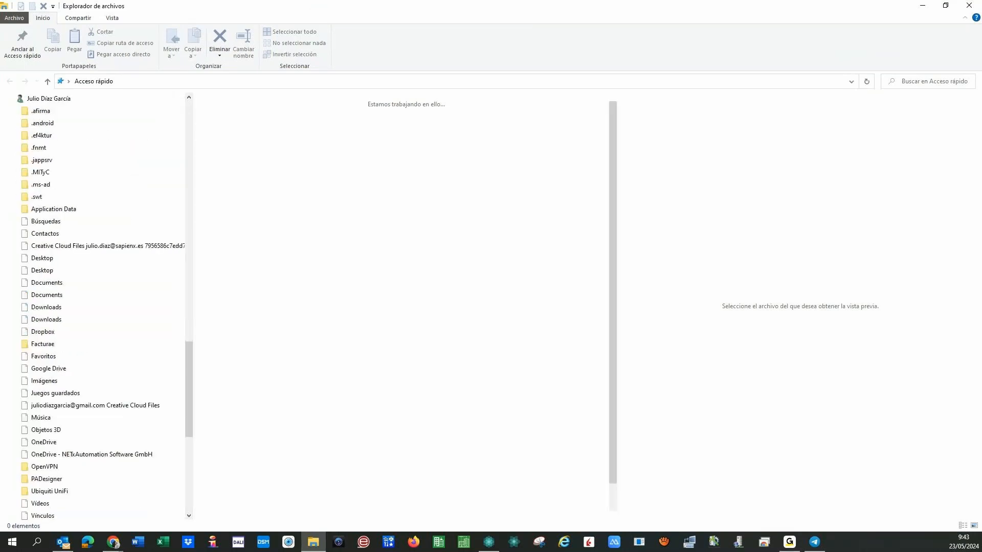
{"action": "key", "text": "super+Down"}
{"action": "key", "text": "super+Down"}
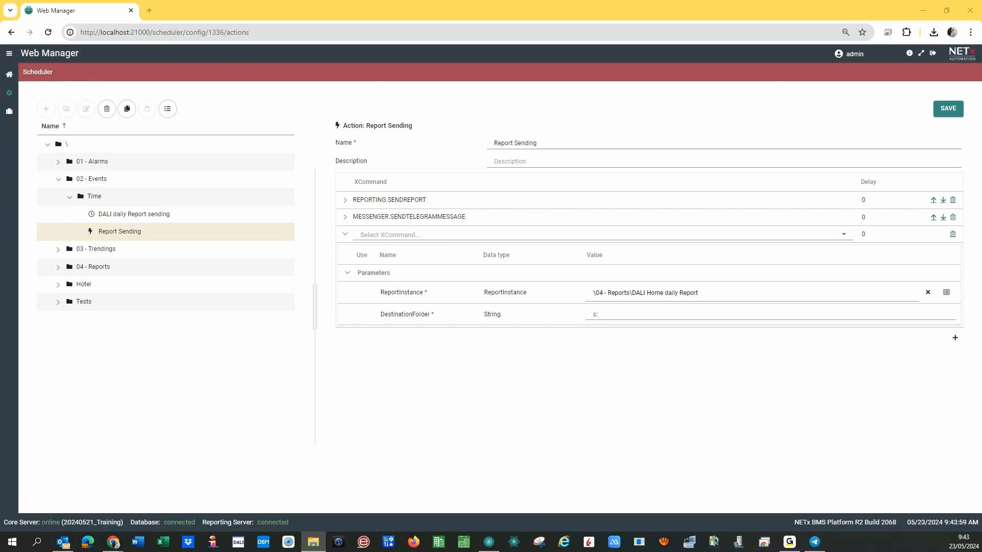
Paste the Desktop Reports folder path as SAVEREPORT's DestinationFolder and save the action.
{"action": "left_click", "coordinate": [610, 315]}
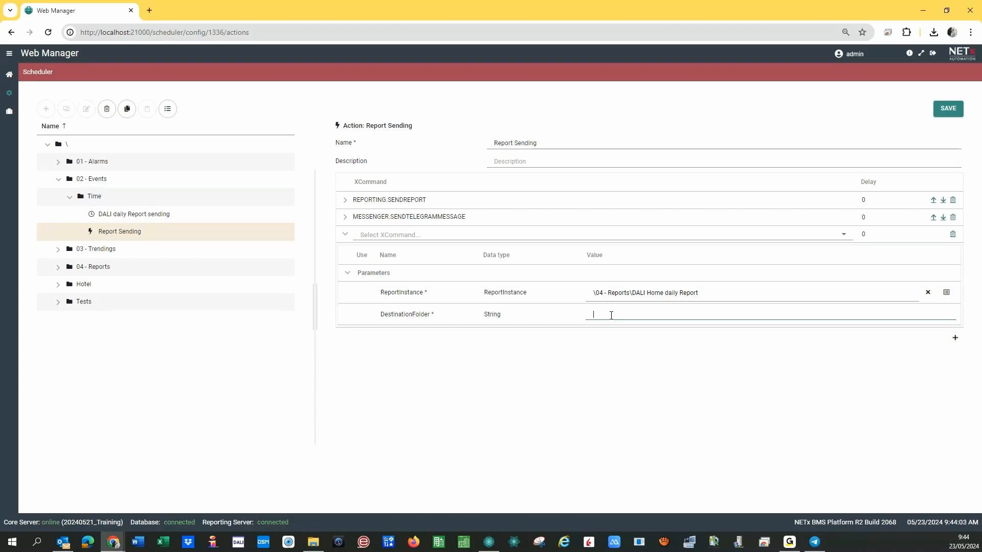
{"action": "type", "text": "C:\\Users\\julio\\Dropbox\\PC\\Desktop\\Reports"}
{"action": "left_click", "coordinate": [947, 109]}
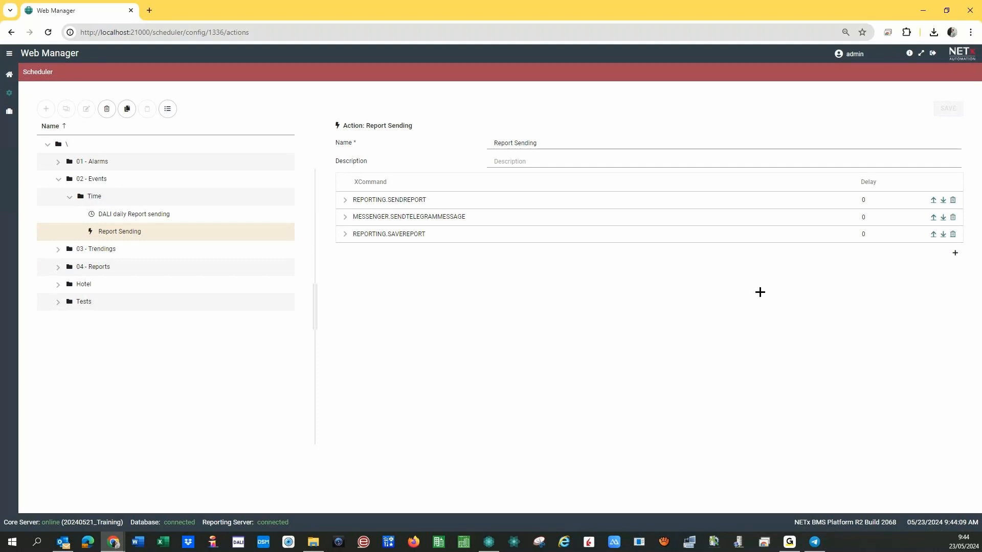
Change the SENDREPORT command's delay from 0 to 5 and save.
{"action": "left_click", "coordinate": [863, 200]}
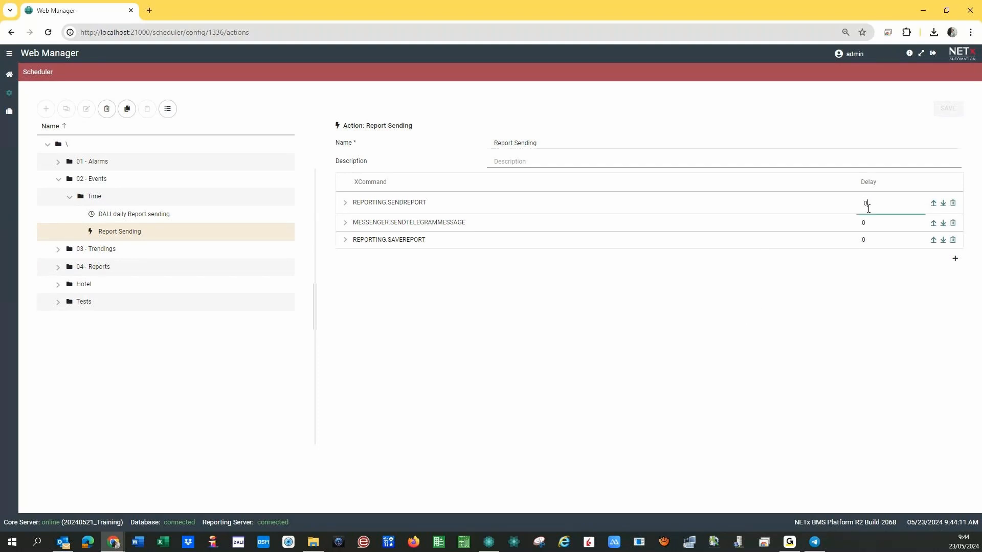
{"action": "key", "text": "BackSpace"}
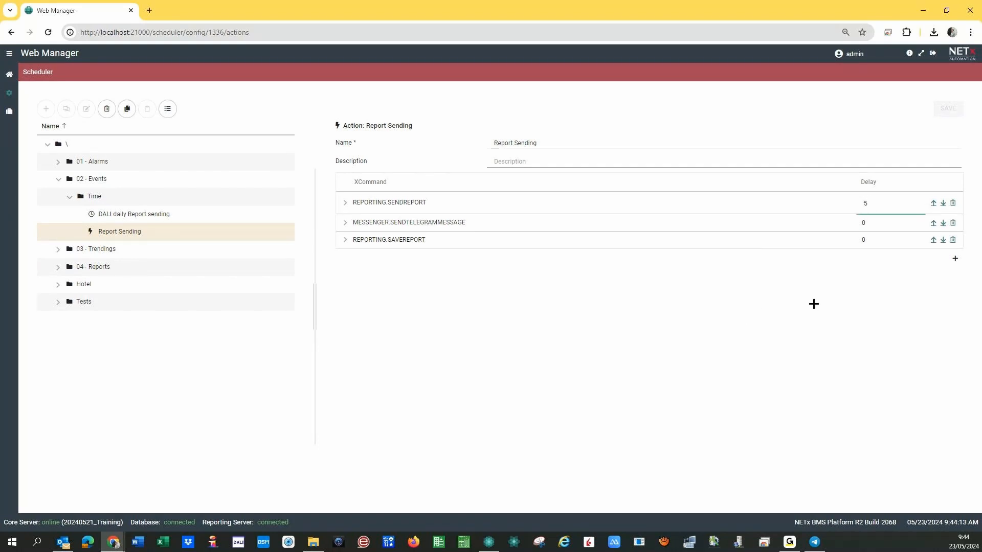
{"action": "left_click", "coordinate": [813, 305]}
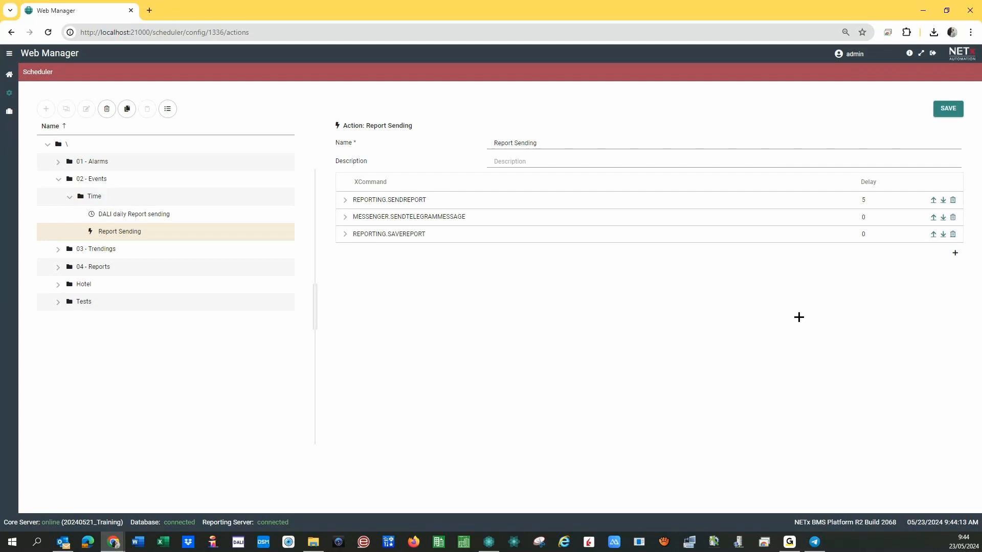
{"action": "left_click", "coordinate": [948, 109]}
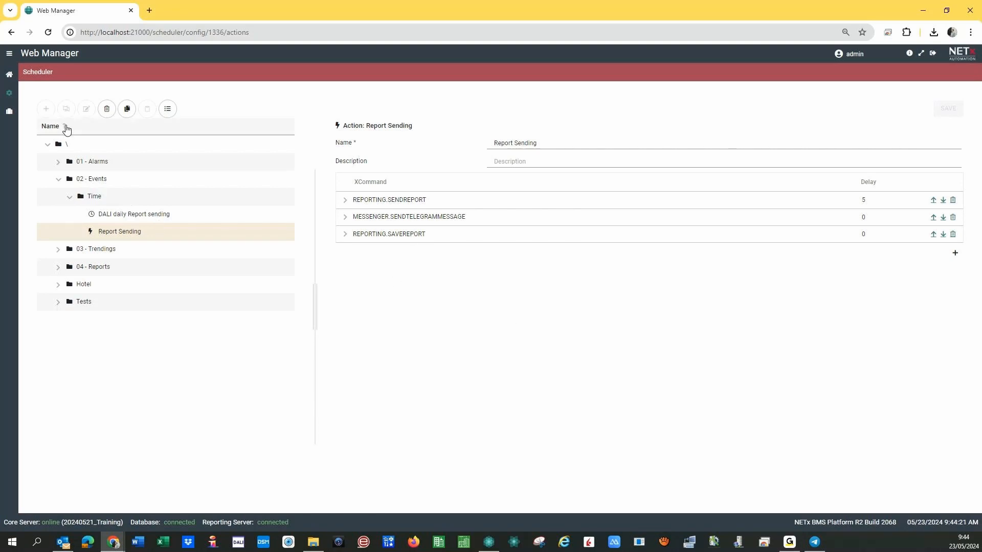
{"action": "left_click", "coordinate": [8, 75]}
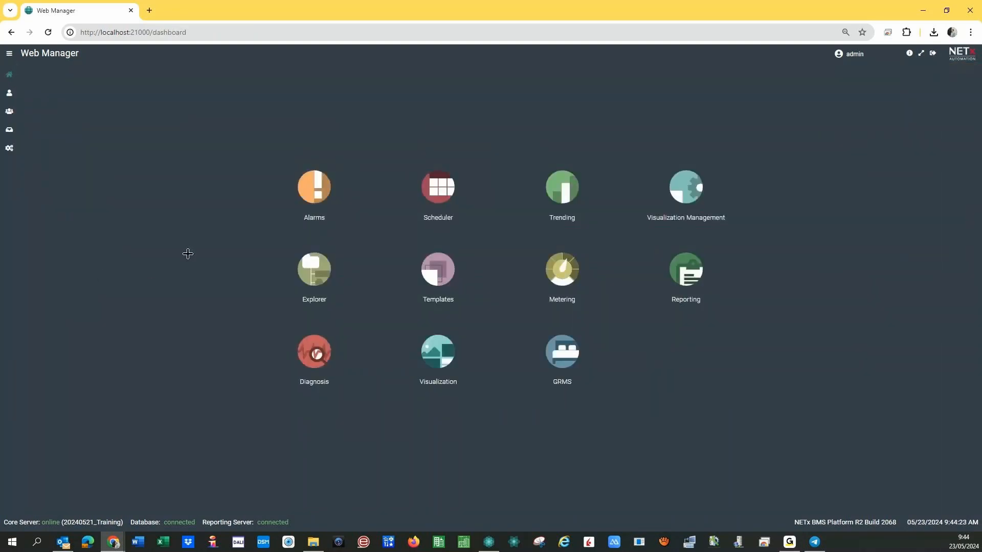
{"action": "left_click", "coordinate": [435, 190]}
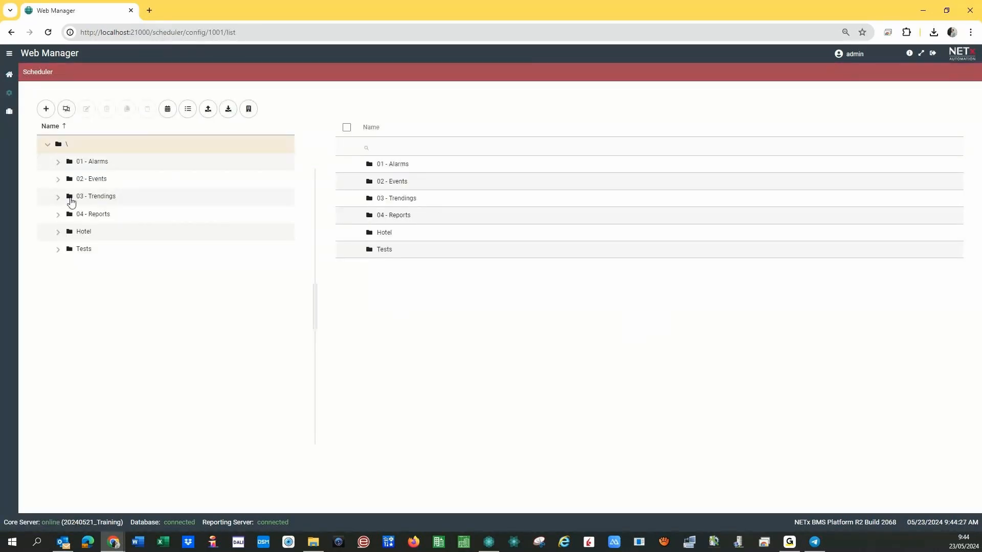
{"action": "left_click", "coordinate": [57, 180]}
{"action": "left_click", "coordinate": [69, 198]}
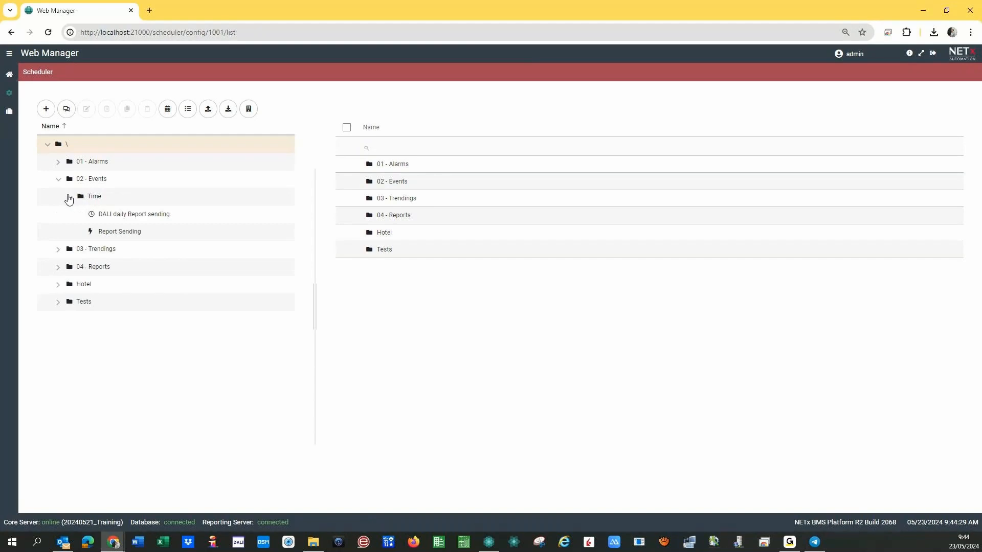
{"action": "left_click", "coordinate": [137, 217]}
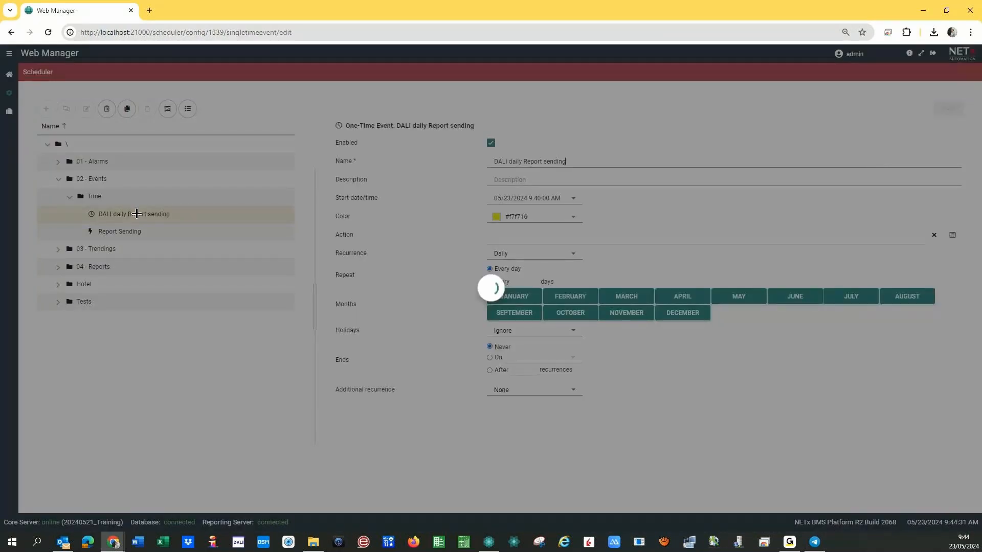
{"action": "left_click", "coordinate": [534, 200]}
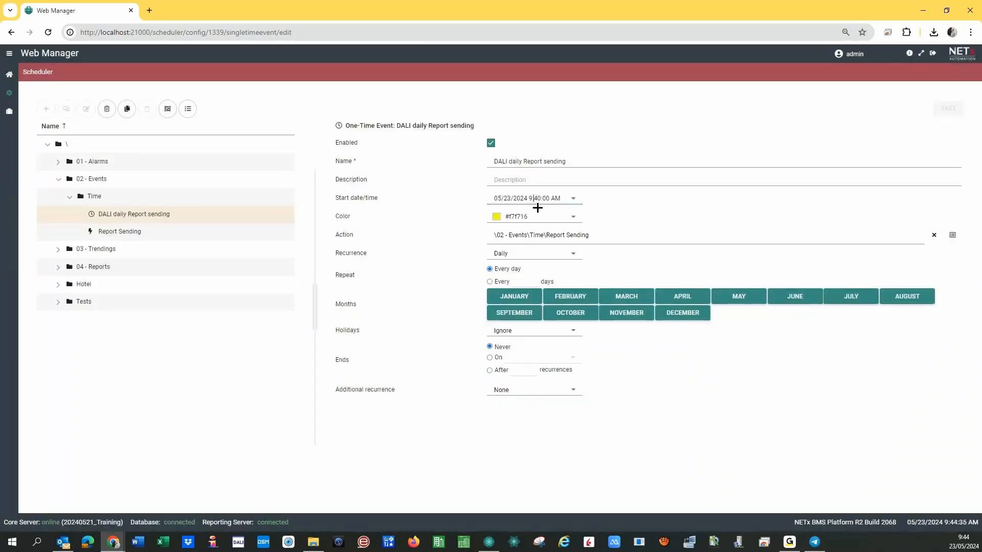
{"action": "type", "text": "45"}
{"action": "left_click", "coordinate": [668, 213]}
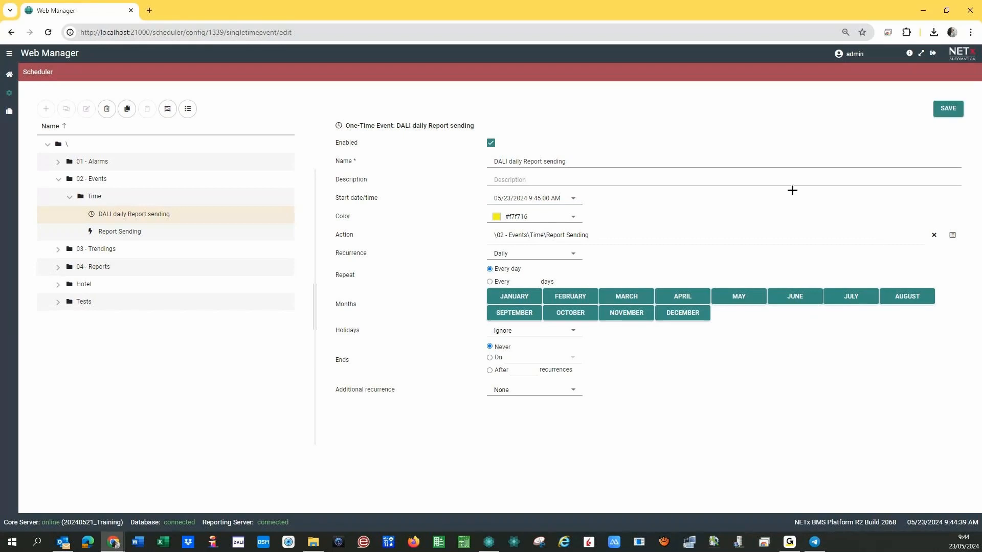
{"action": "left_click", "coordinate": [948, 109]}
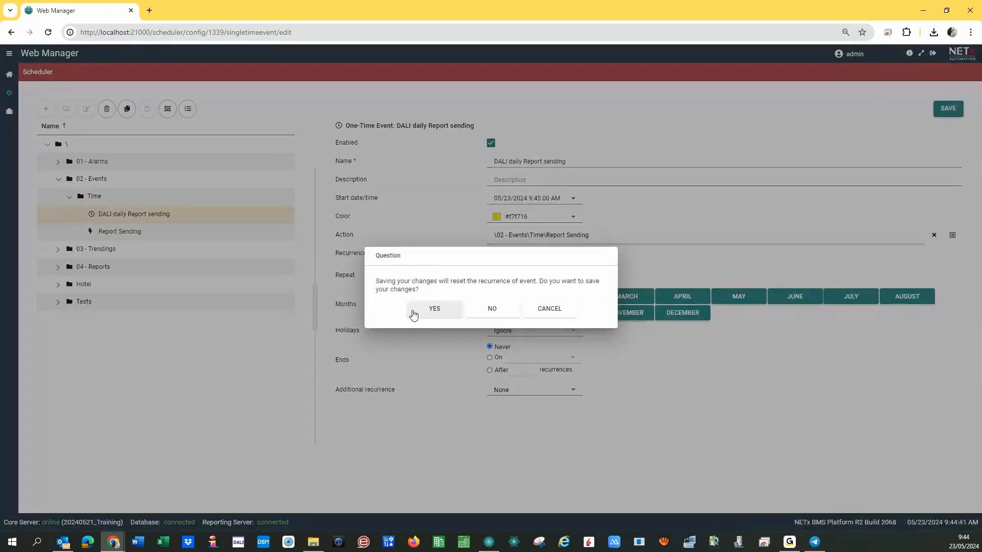
{"action": "left_click", "coordinate": [433, 309]}
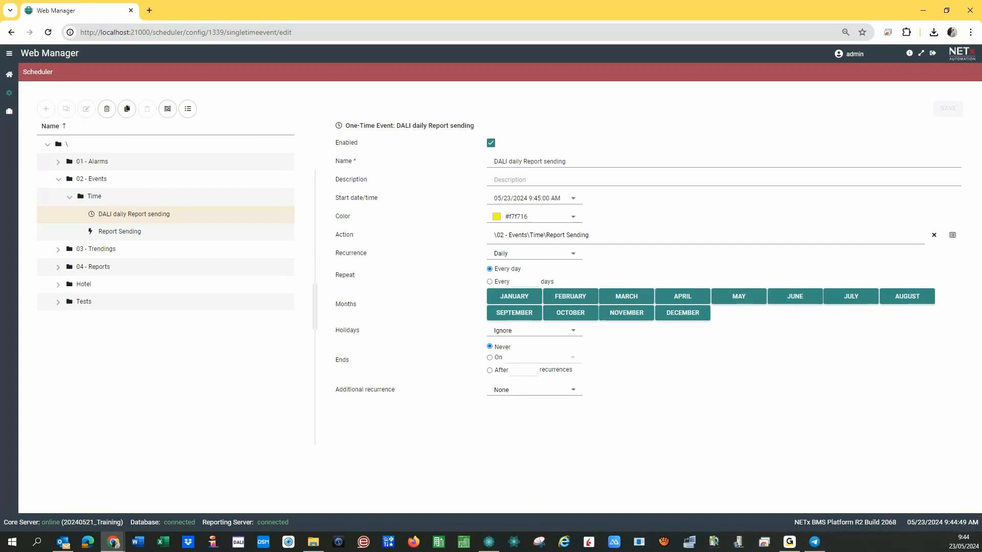
{"action": "key", "text": "alt+Tab"}
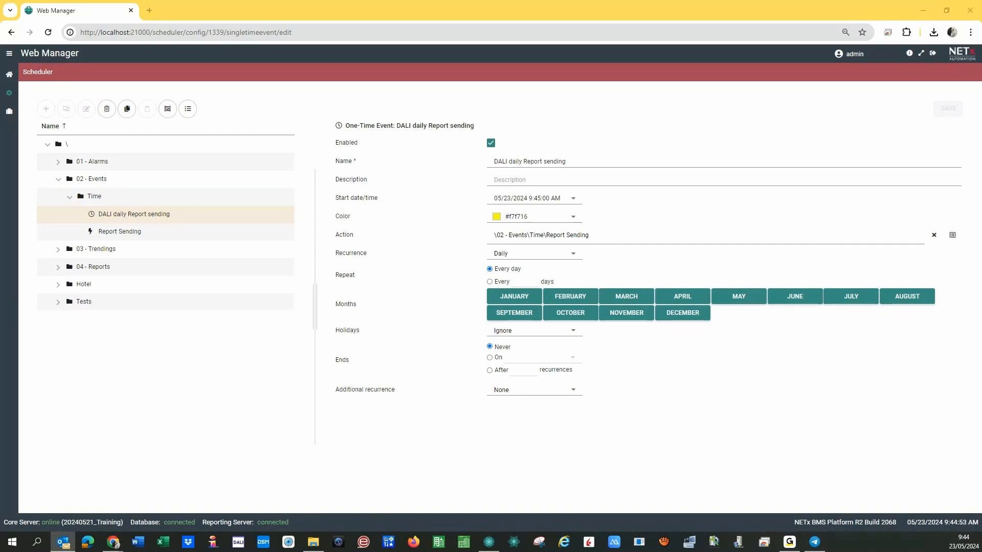
Check Core Server Studio logs for the successful 9:45 report run, then view the DALI report message in Telegram.
{"action": "left_click", "coordinate": [491, 542]}
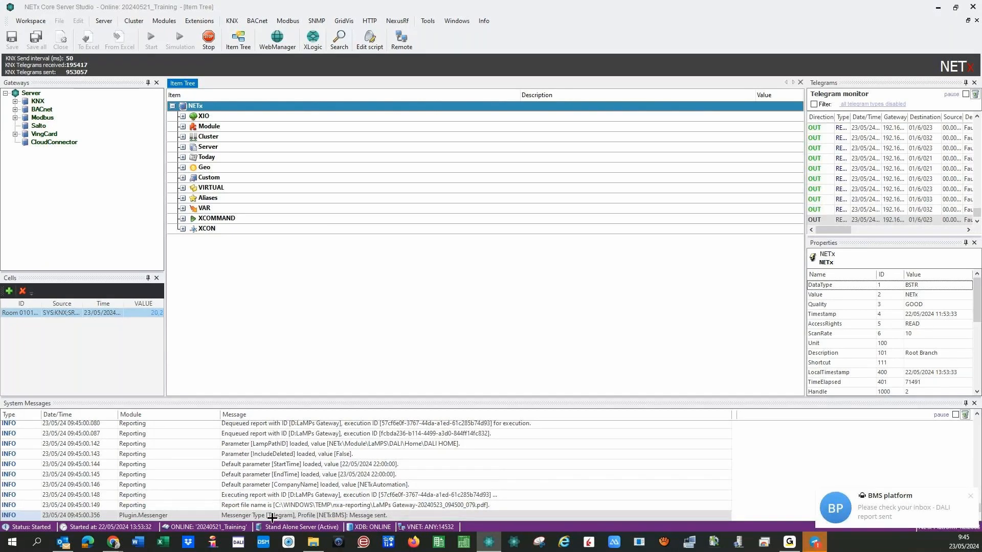
{"action": "left_click", "coordinate": [810, 541]}
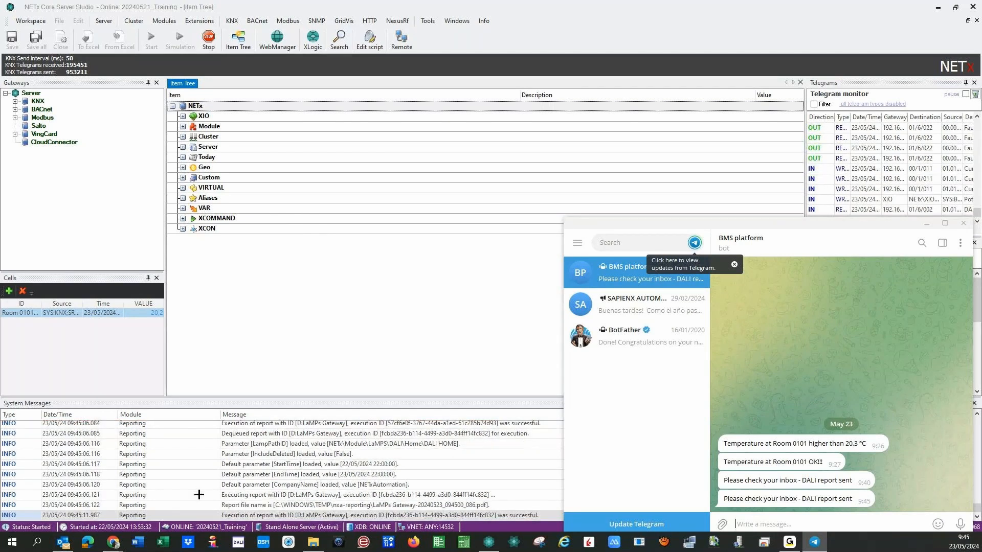
{"action": "scroll", "coordinate": [199, 495], "scroll_direction": "up", "scroll_amount": 2}
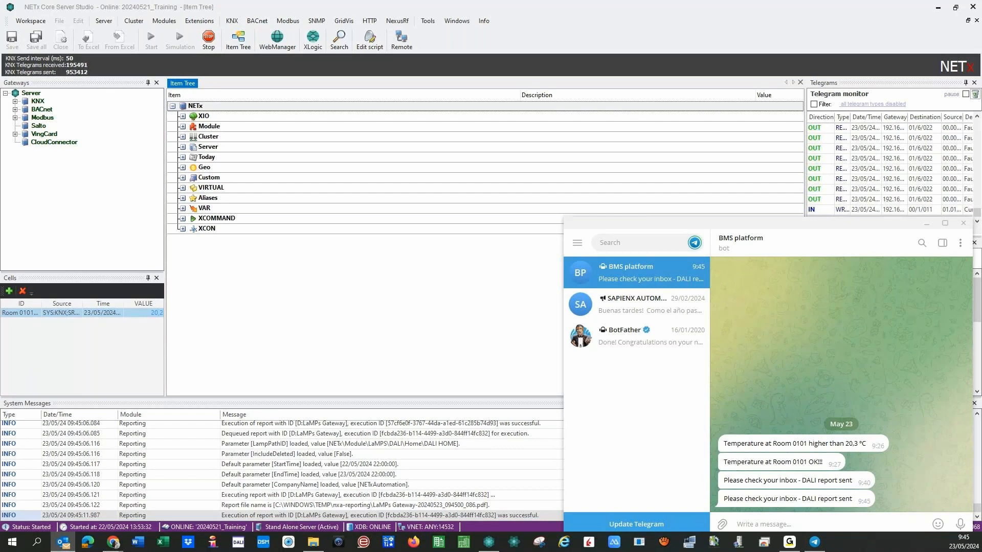
{"action": "left_click", "coordinate": [764, 524]}
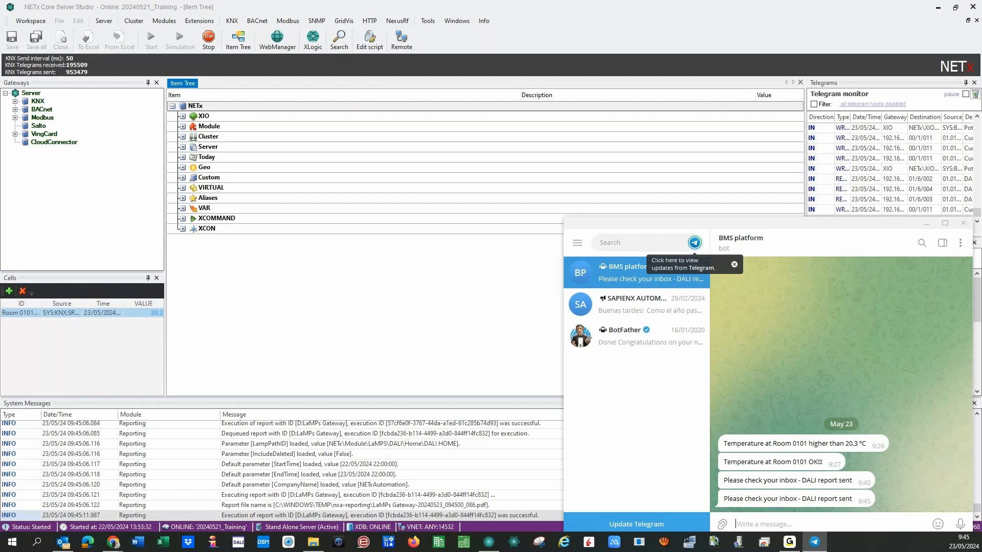
Select the 616 KB LaMPs Gateway-20240523_094500_086 PDF in the Reports folder and show its preview.
{"action": "left_click", "coordinate": [314, 542]}
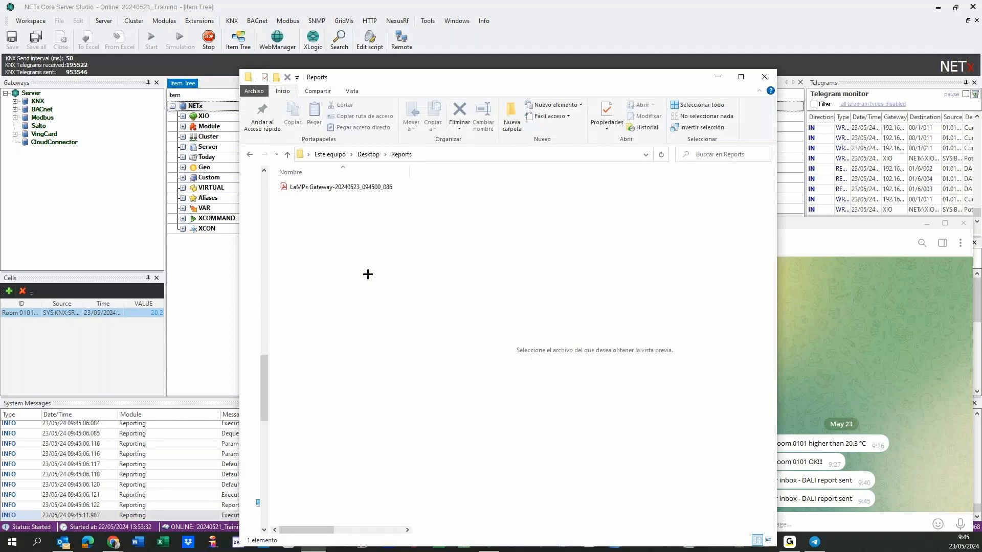
{"action": "left_click", "coordinate": [327, 189]}
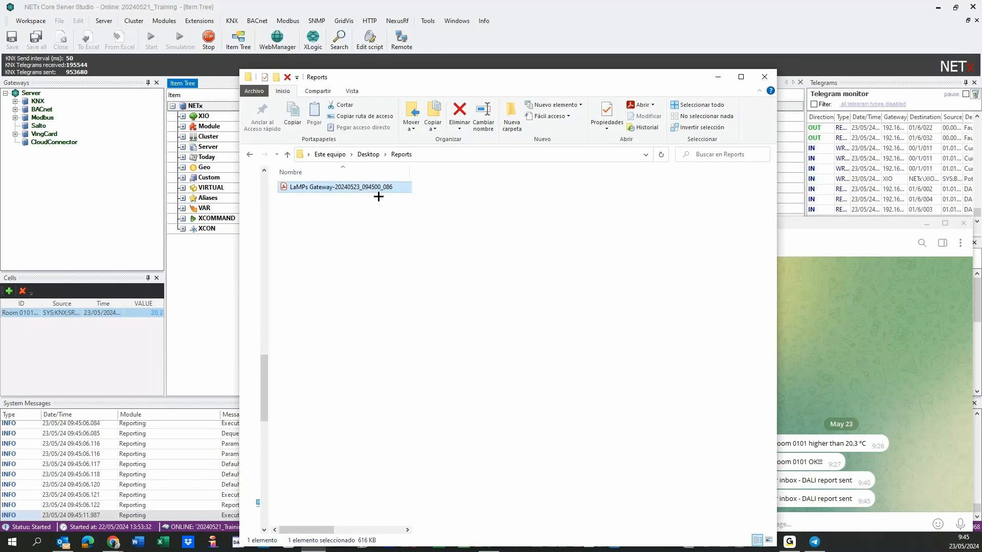
{"action": "key", "text": "alt+p"}
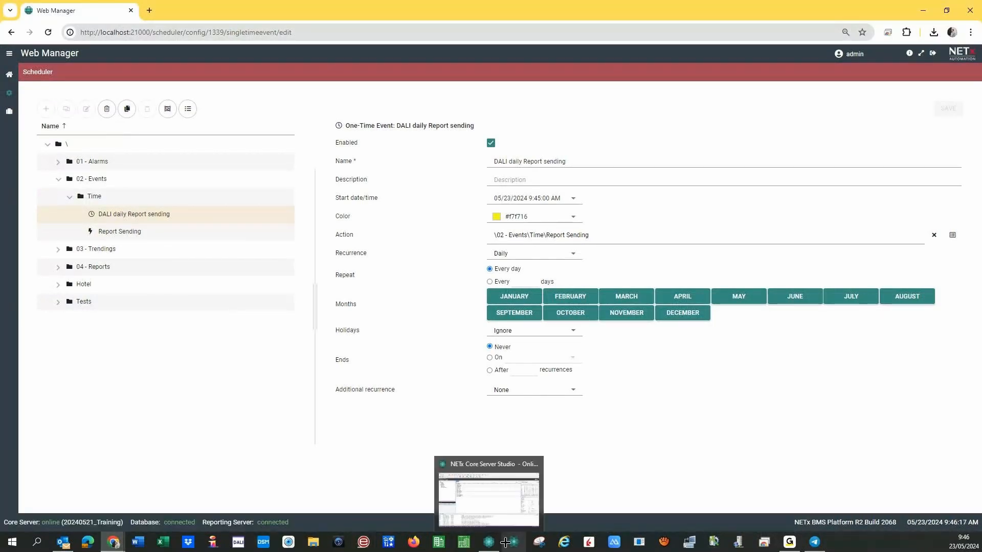
Glance over the server studio logs, then reopen the Report Sending action in Web Manager.
{"action": "left_click", "coordinate": [490, 541]}
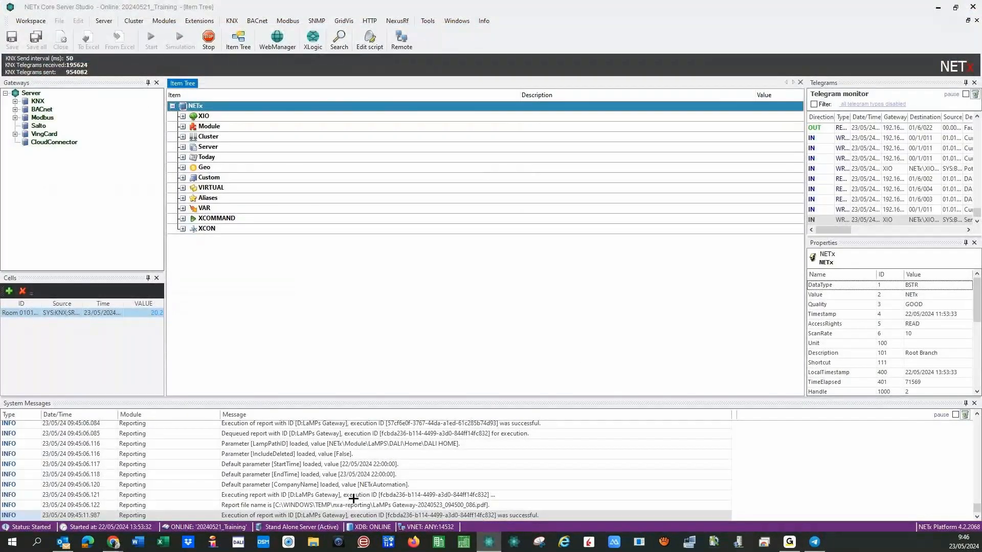
{"action": "scroll", "coordinate": [409, 478], "scroll_direction": "up", "scroll_amount": 2}
{"action": "scroll", "coordinate": [409, 489], "scroll_direction": "down", "scroll_amount": 2}
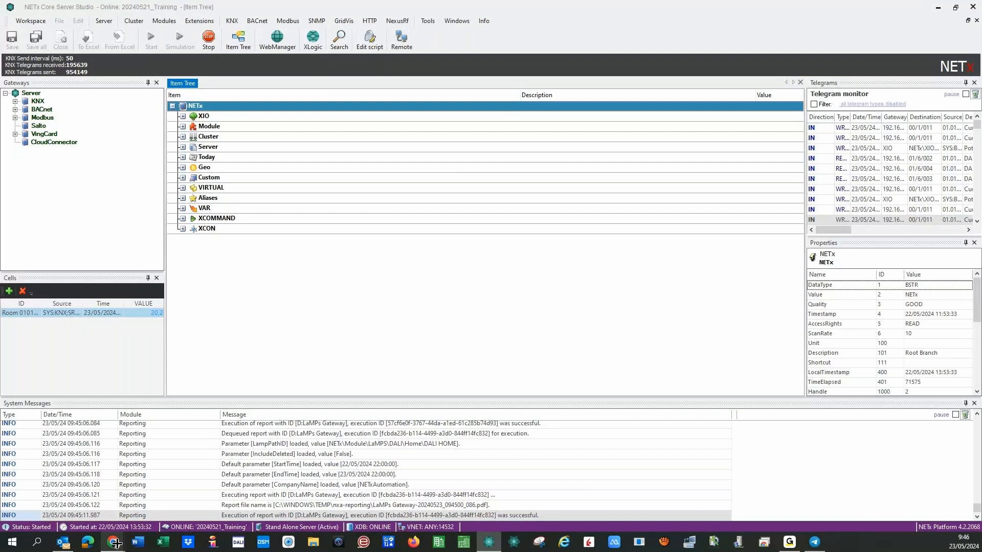
{"action": "mouse_move", "coordinate": [113, 543]}
{"action": "left_click", "coordinate": [158, 496]}
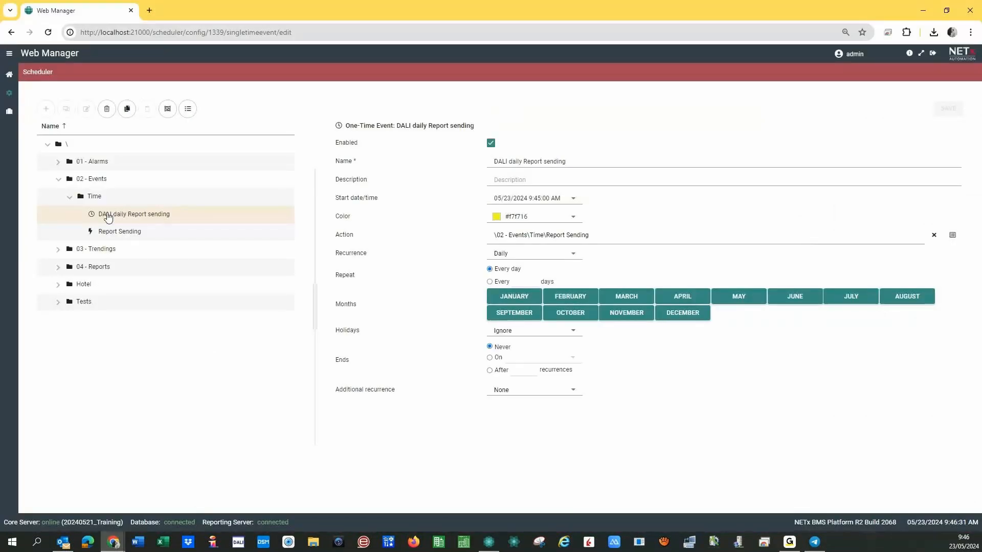
{"action": "left_click", "coordinate": [116, 233]}
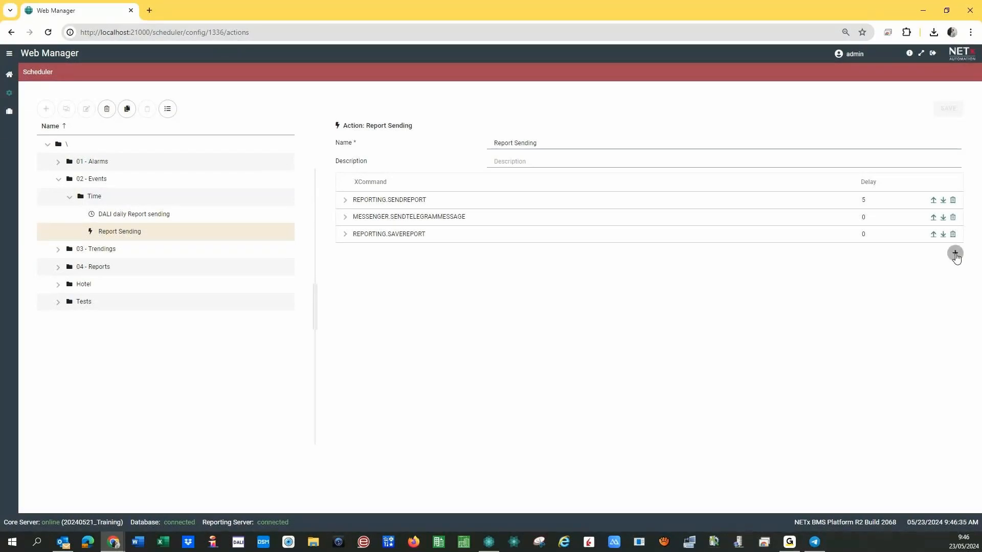
Add a new command row set to MESSENGER's e-mail sending command.
{"action": "left_click", "coordinate": [955, 253]}
{"action": "left_click", "coordinate": [843, 253]}
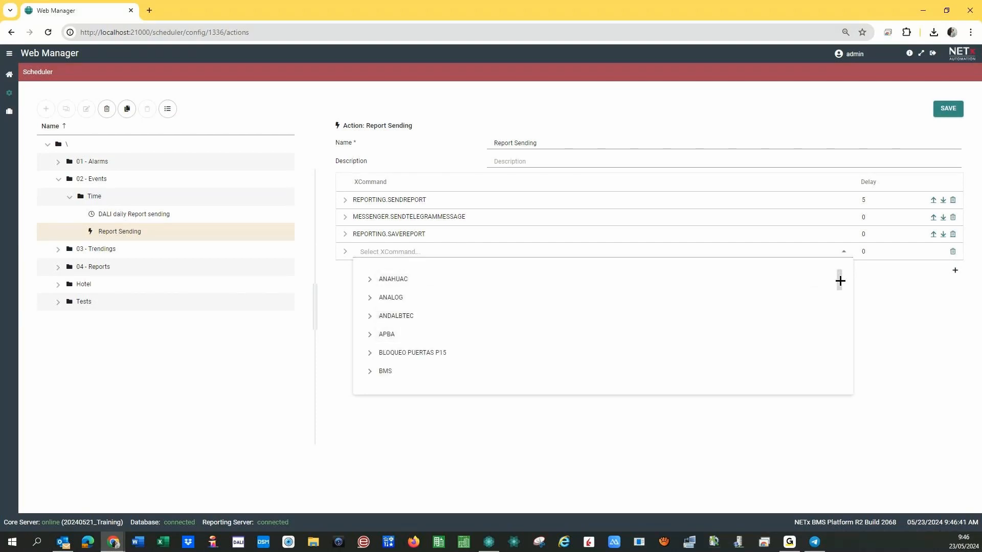
{"action": "left_click_drag", "start_coordinate": [840, 281], "coordinate": [833, 334]}
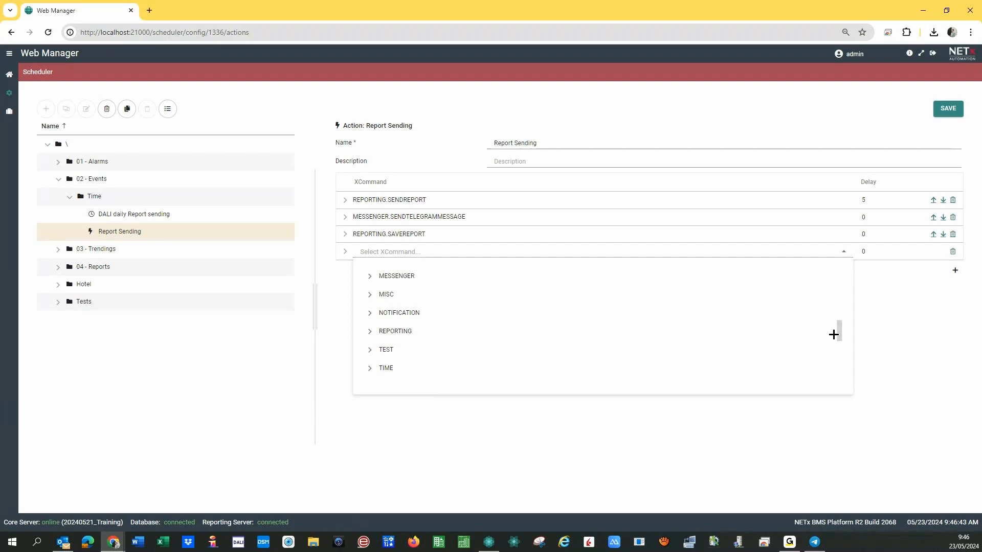
{"action": "left_click", "coordinate": [369, 275]}
{"action": "left_click", "coordinate": [369, 275]}
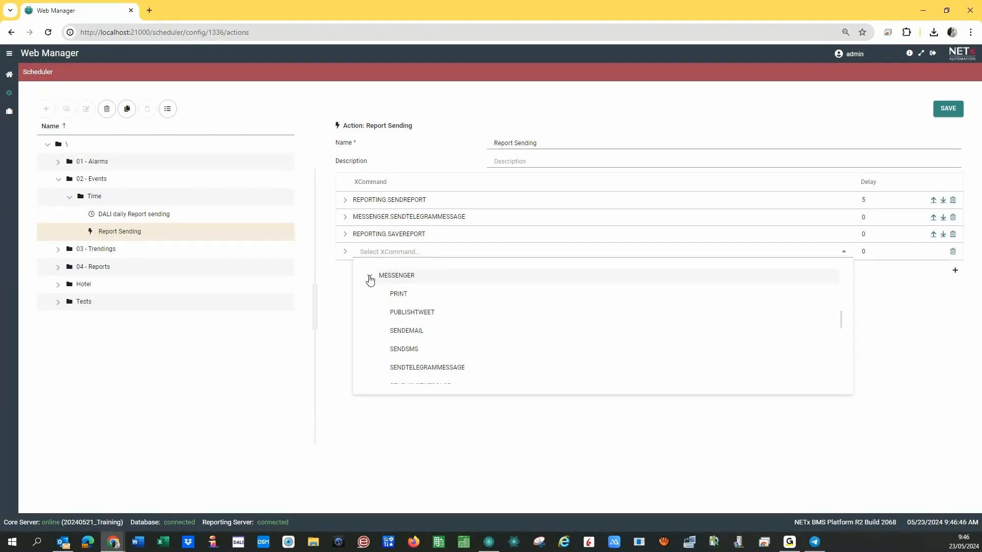
{"action": "left_click", "coordinate": [403, 333]}
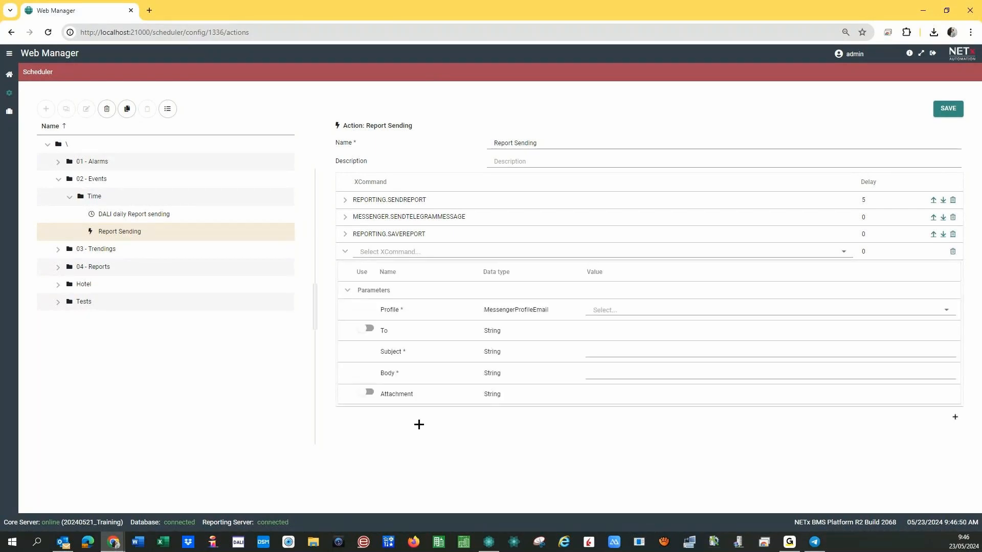
Choose the e-mail profile, enable To with the recipient's address, and fill subject and body with Test.
{"action": "left_click", "coordinate": [598, 311]}
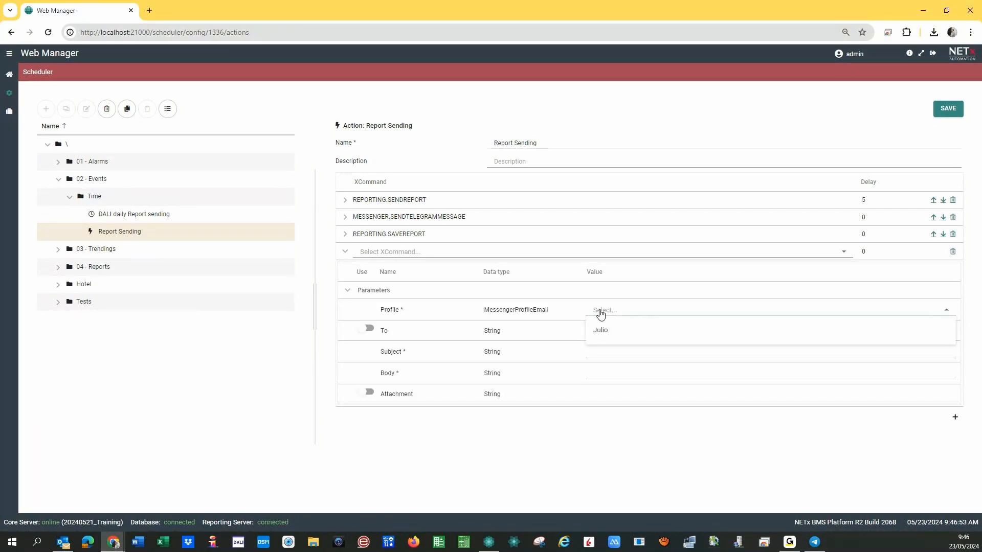
{"action": "left_click", "coordinate": [599, 329]}
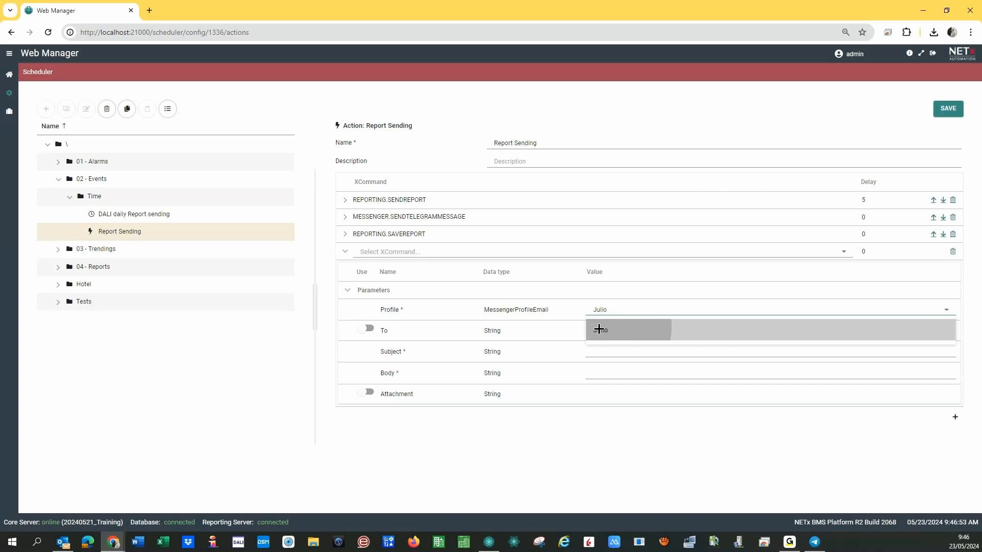
{"action": "left_click", "coordinate": [369, 331]}
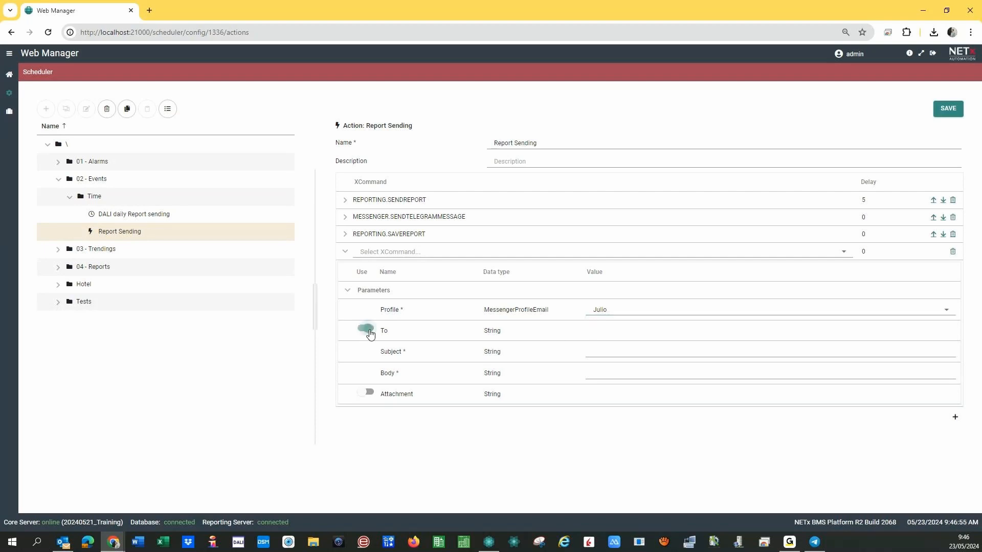
{"action": "left_click", "coordinate": [603, 332]}
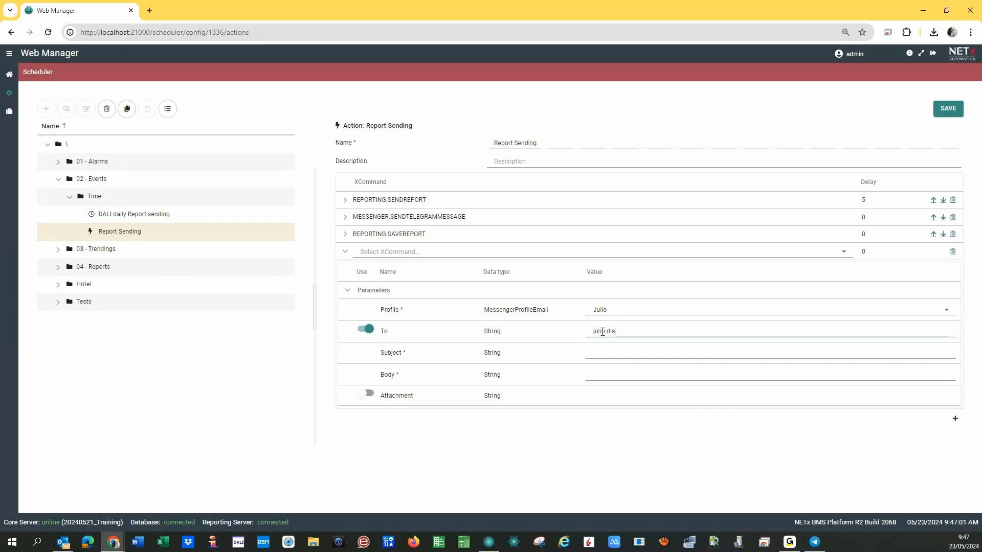
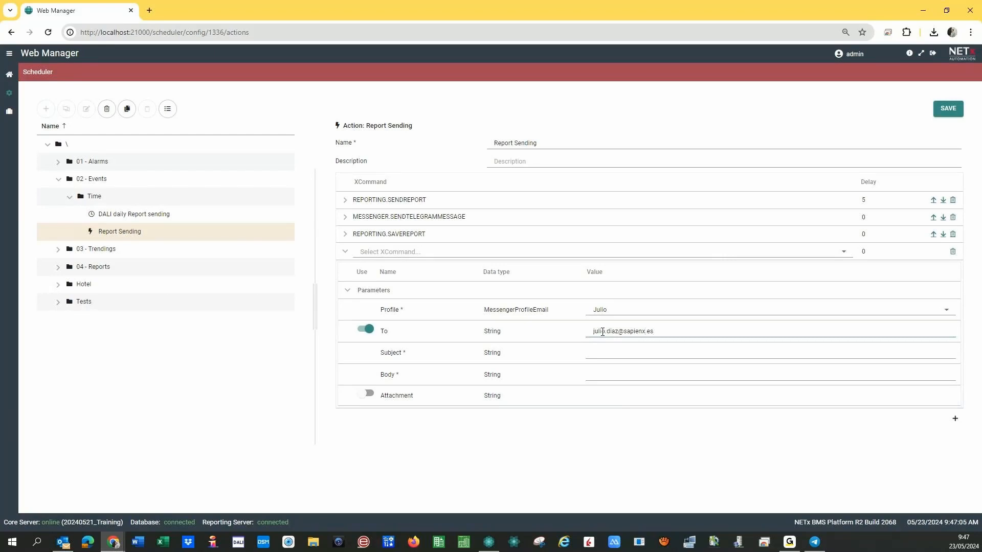
{"action": "left_click", "coordinate": [623, 349]}
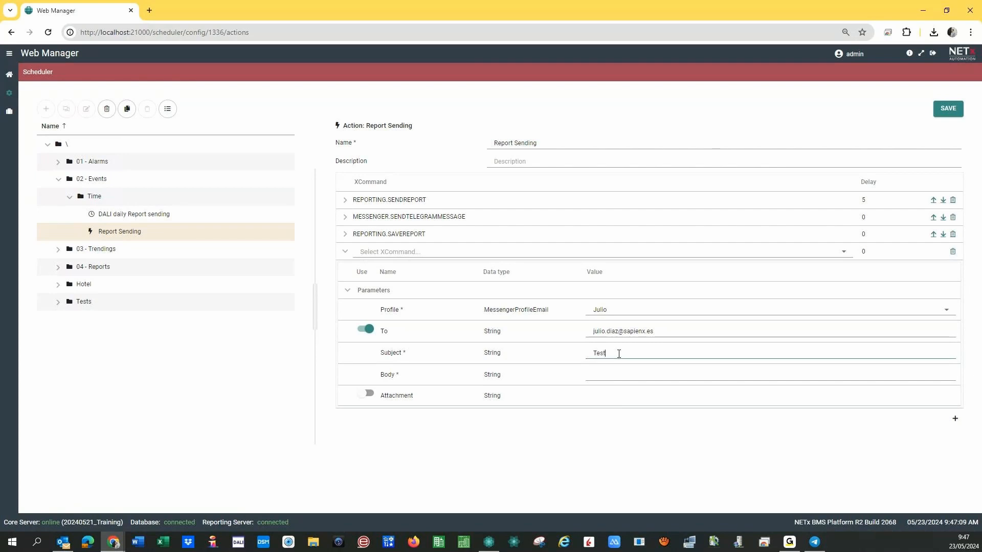
{"action": "left_click", "coordinate": [603, 373]}
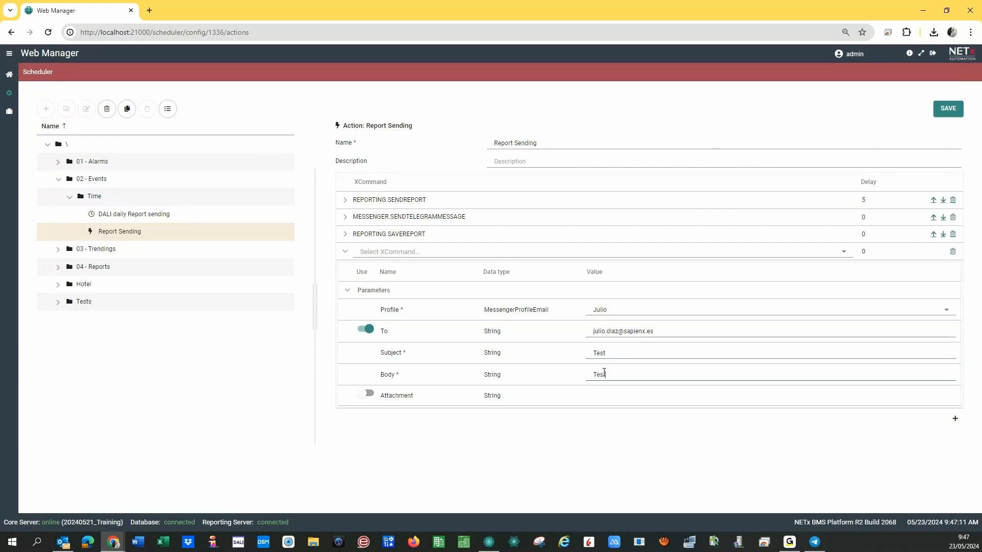
Enable the attachment parameter with the reports folder path, then clear it and expand the report-sending step.
{"action": "left_click", "coordinate": [370, 397]}
{"action": "left_click", "coordinate": [612, 399]}
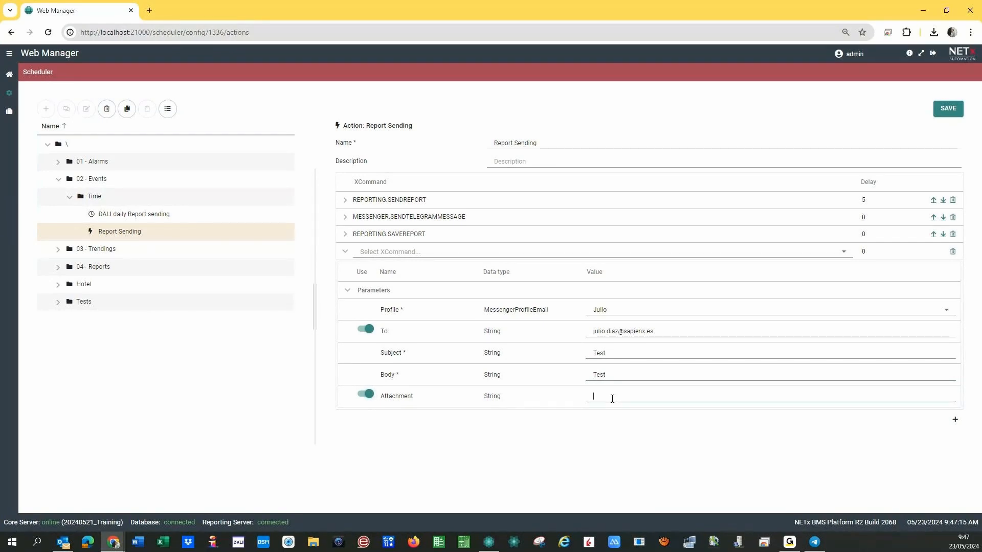
{"action": "type", "text": "C:\\Users\\julio\\Dropbox\\PC\\Desktop\\Reports"}
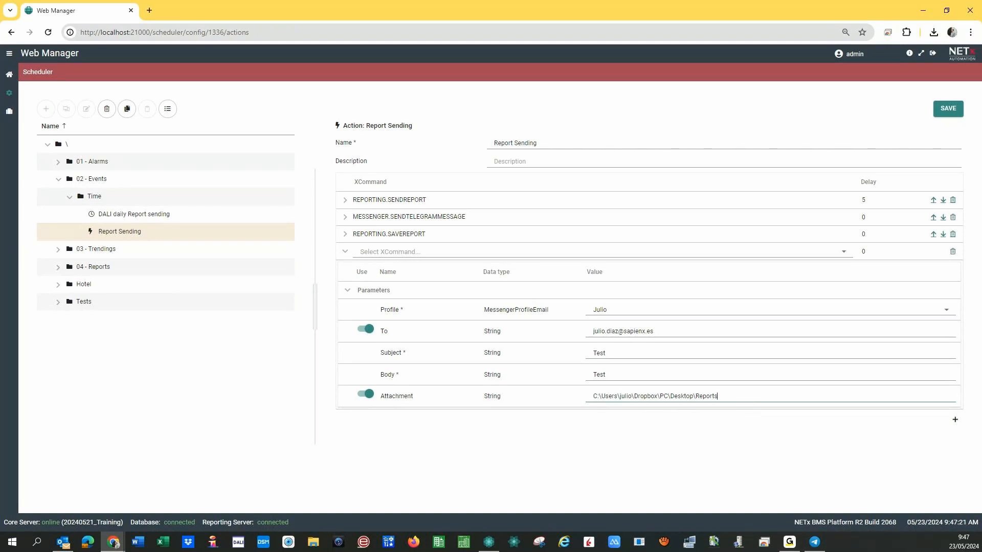
{"action": "triple_click", "coordinate": [711, 396]}
{"action": "key", "text": "BackSpace"}
{"action": "left_click", "coordinate": [826, 462]}
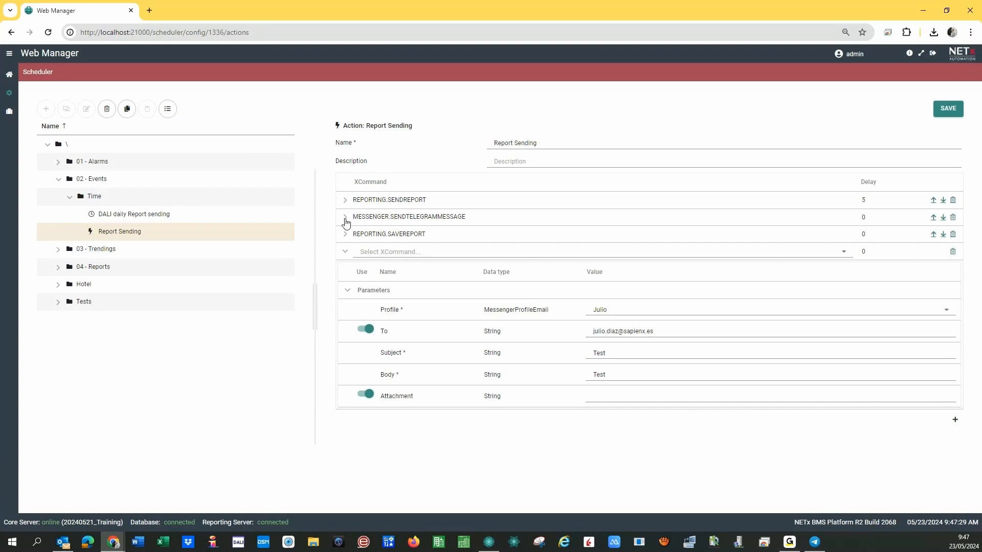
{"action": "left_click", "coordinate": [345, 200]}
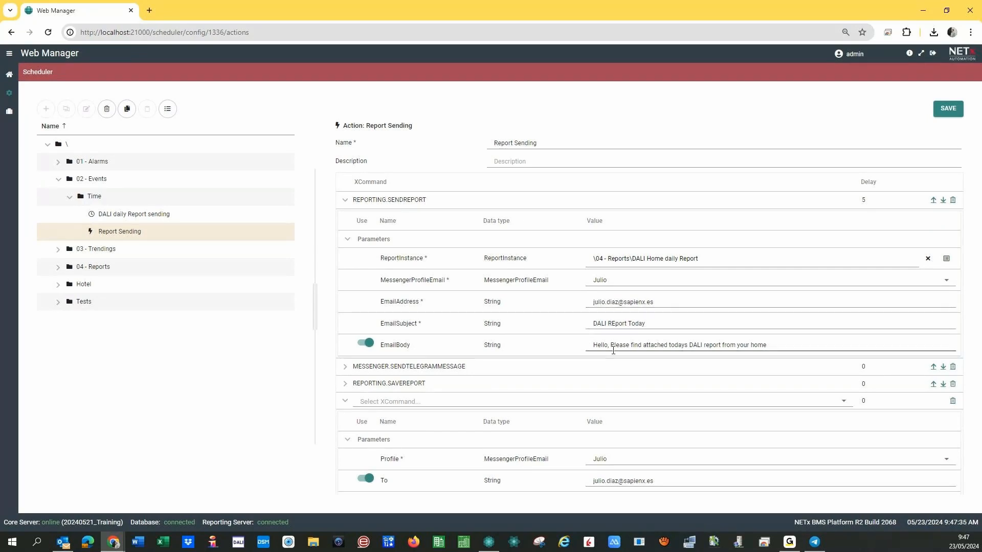
Save the action, turn off the attachment parameter and save again.
{"action": "left_click", "coordinate": [949, 113]}
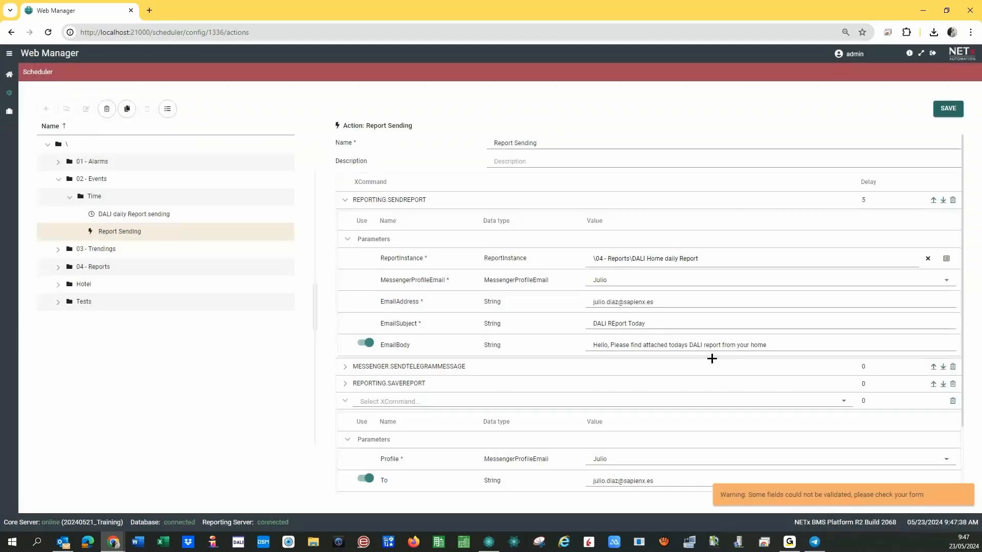
{"action": "scroll", "coordinate": [568, 382], "scroll_direction": "down", "scroll_amount": 2}
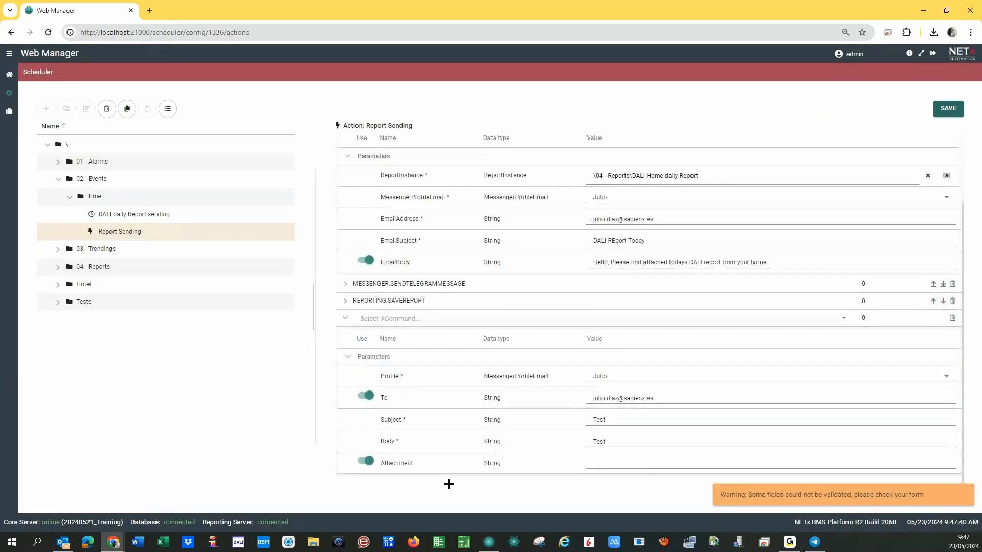
{"action": "left_click", "coordinate": [357, 467]}
{"action": "left_click", "coordinate": [947, 108]}
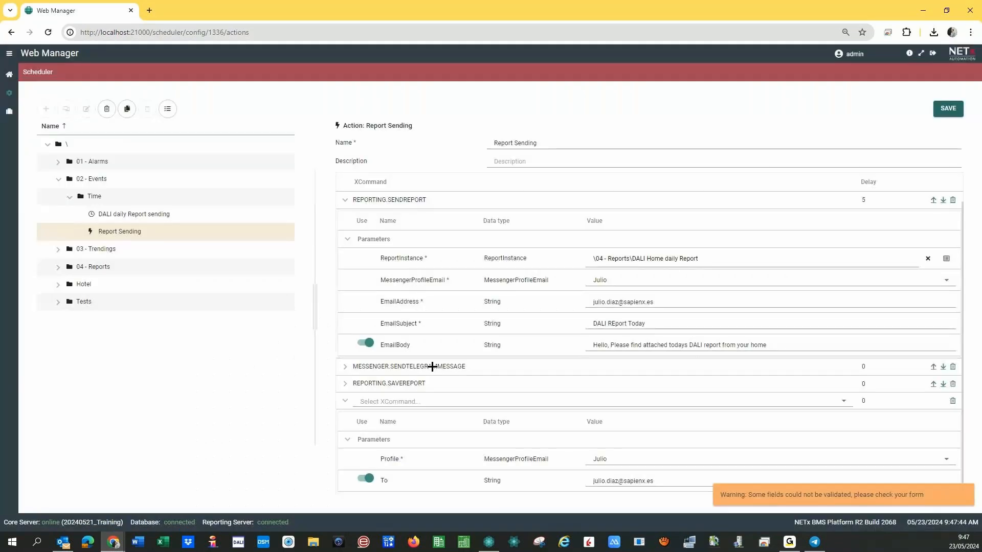
{"action": "scroll", "coordinate": [550, 384], "scroll_direction": "down", "scroll_amount": 2}
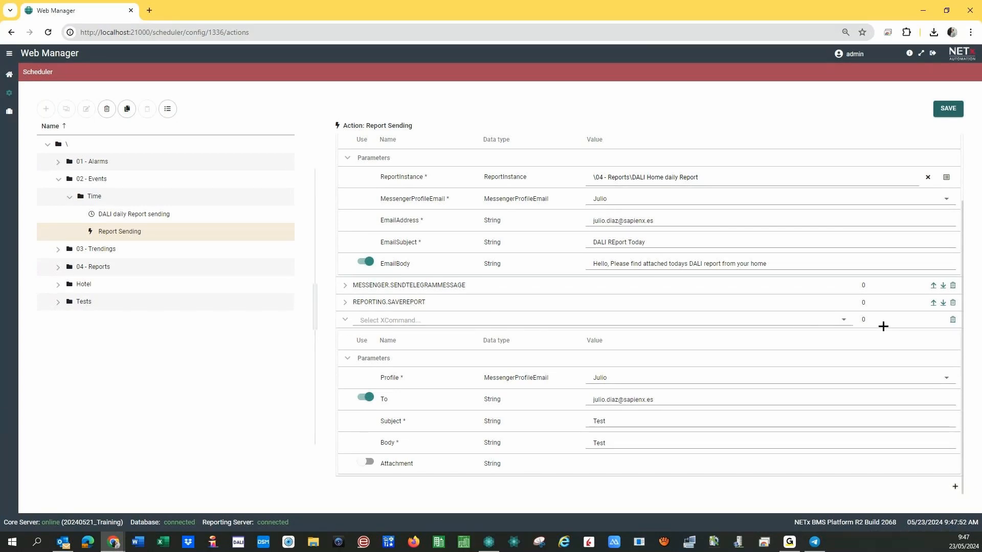
Browse the XCommand list to MESSENGER without choosing; saving fails on the empty fourth command row.
{"action": "left_click", "coordinate": [841, 322]}
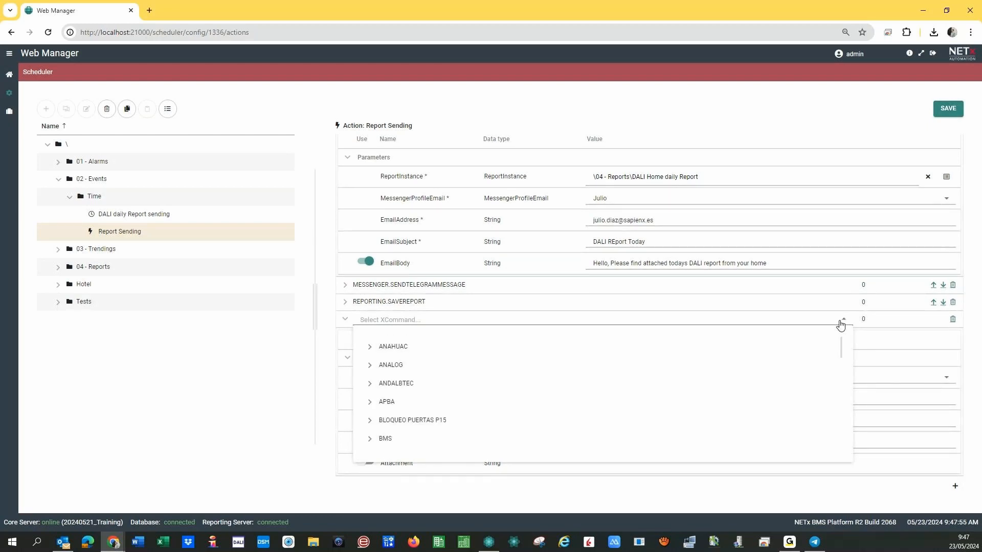
{"action": "left_click", "coordinate": [842, 322]}
{"action": "left_click", "coordinate": [950, 111]}
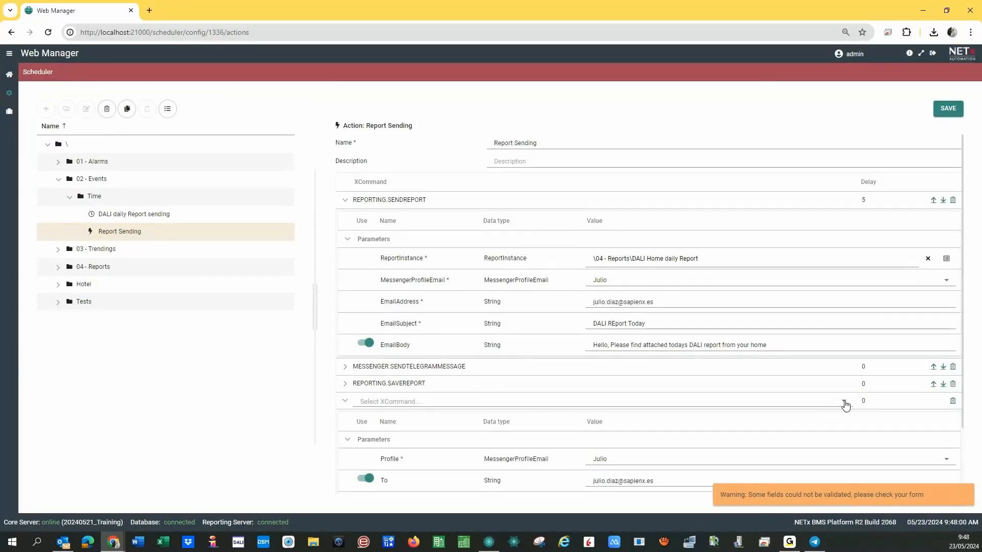
{"action": "left_click", "coordinate": [844, 403]}
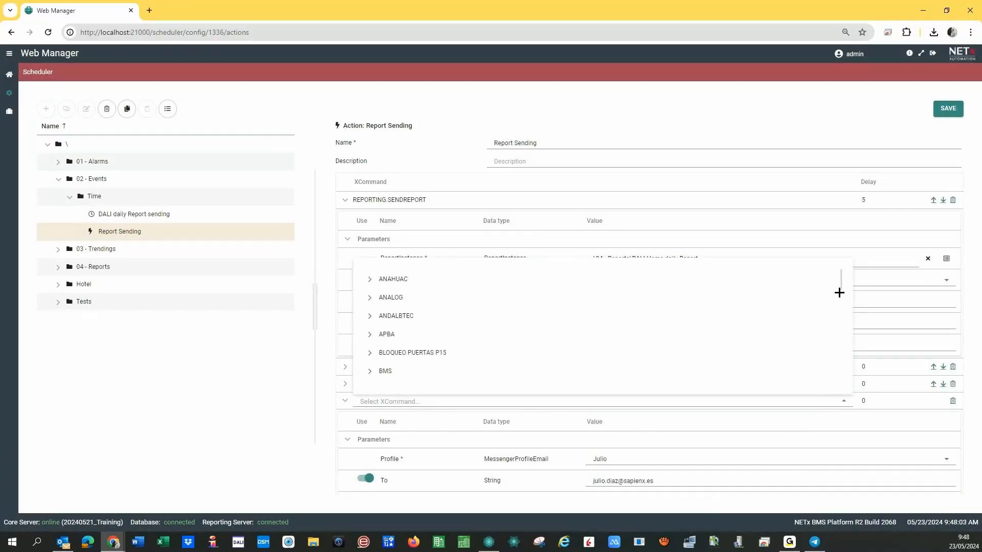
{"action": "scroll", "coordinate": [839, 291], "scroll_direction": "down", "scroll_amount": 3}
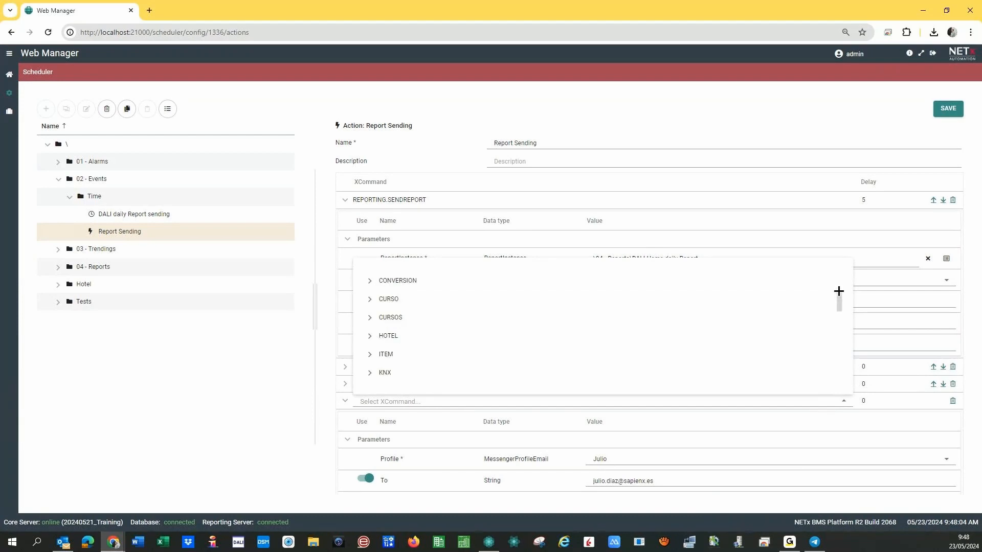
{"action": "scroll", "coordinate": [839, 296], "scroll_direction": "down", "scroll_amount": 3}
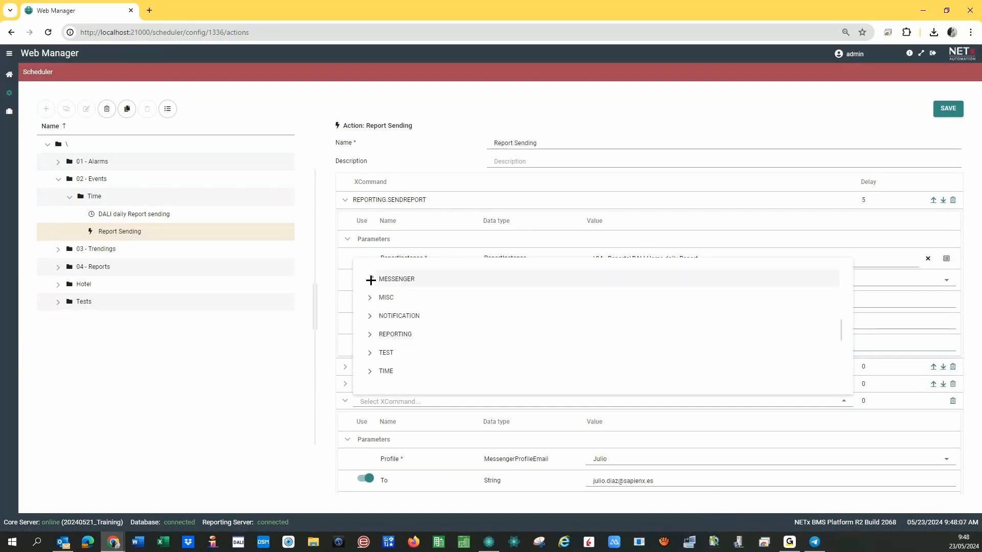
{"action": "left_click", "coordinate": [369, 279]}
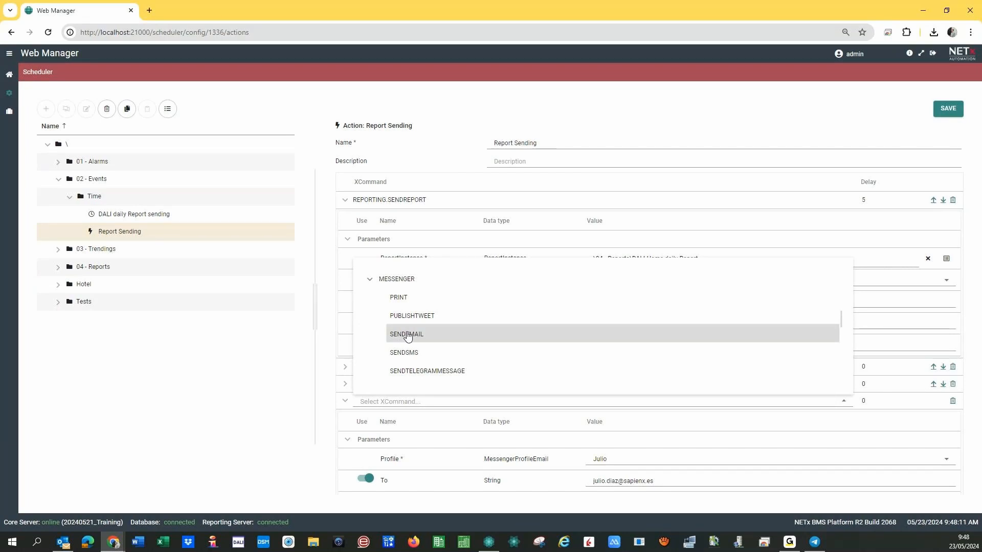
{"action": "left_click", "coordinate": [269, 375]}
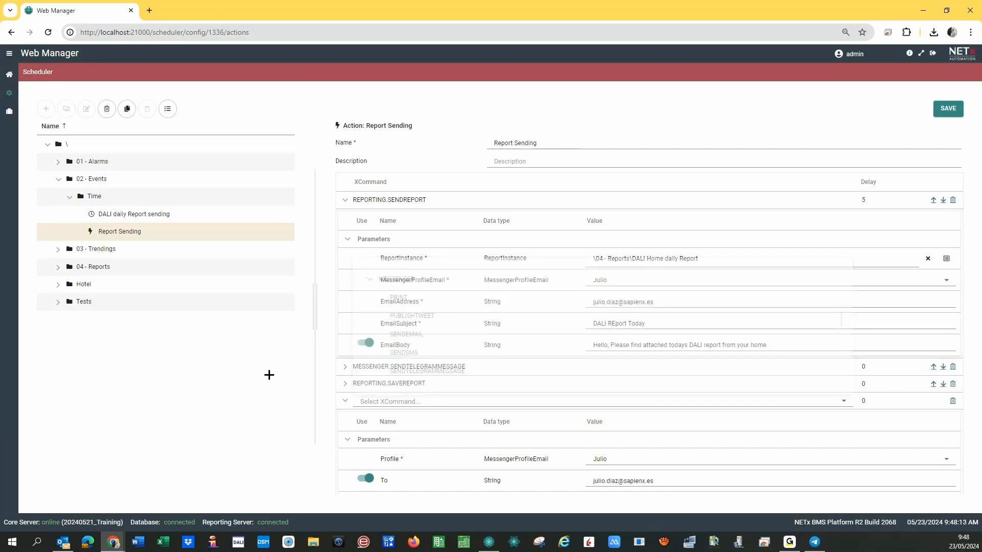
{"action": "scroll", "coordinate": [490, 351], "scroll_direction": "down", "scroll_amount": 2}
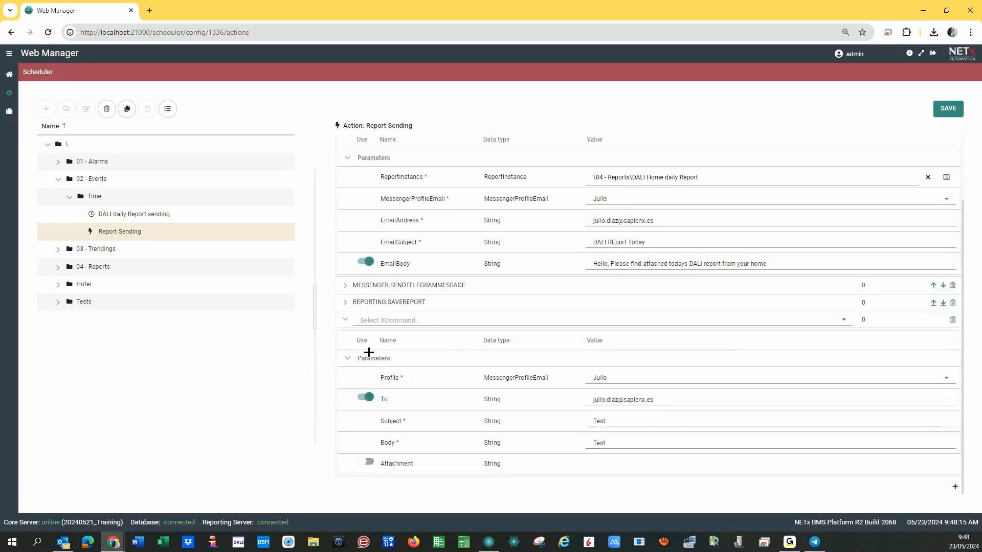
{"action": "left_click", "coordinate": [942, 110]}
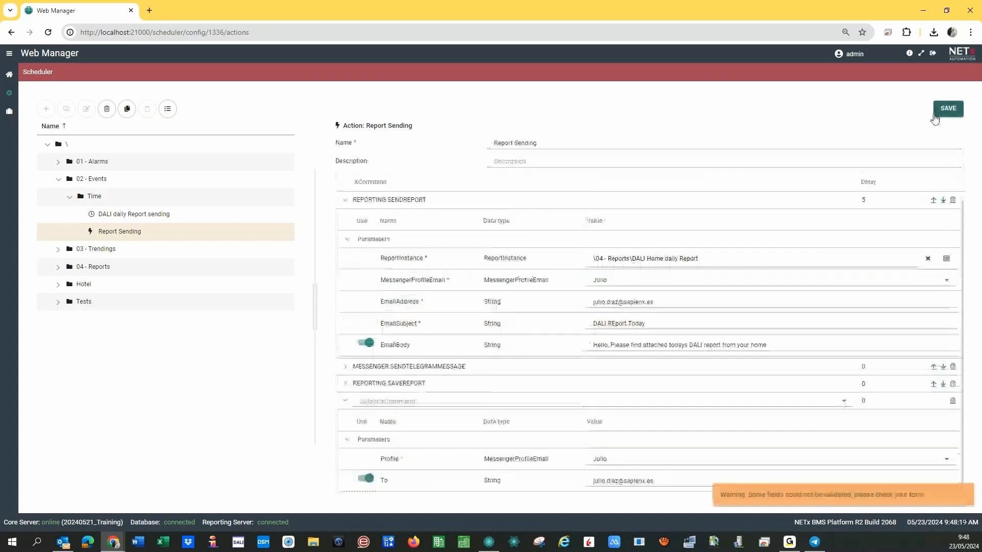
{"action": "left_click", "coordinate": [346, 402]}
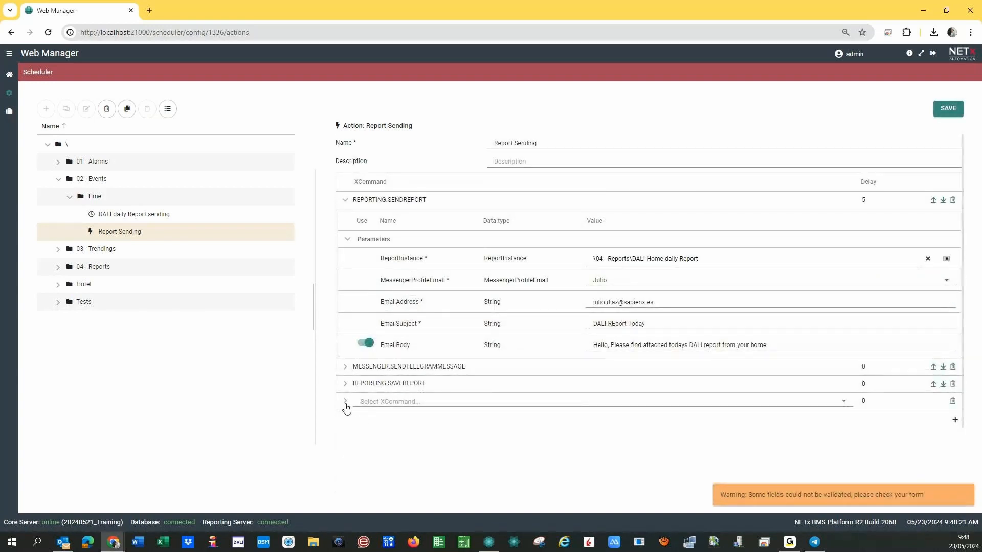
Replace the empty row with a new MESSENGER > SENDEMAIL command row.
{"action": "left_click", "coordinate": [952, 401]}
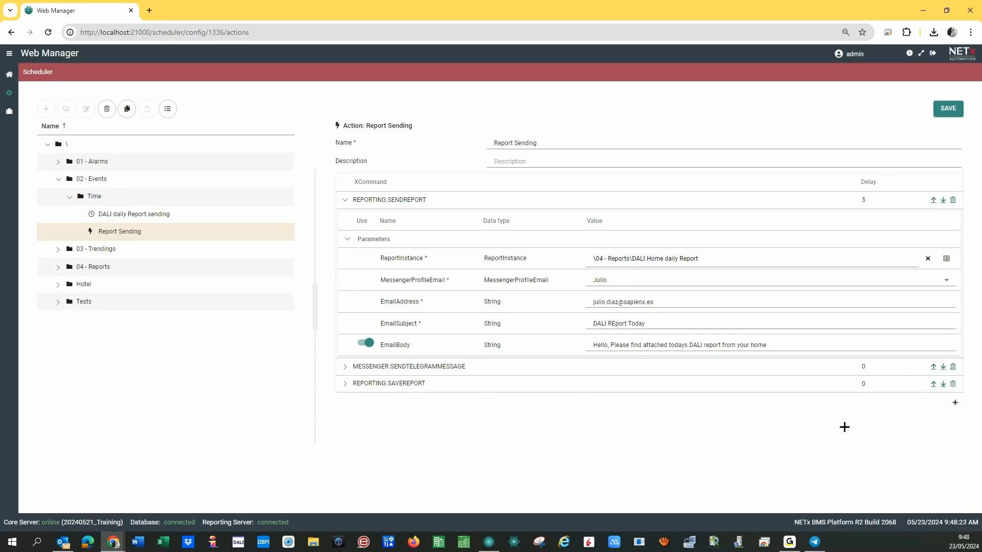
{"action": "left_click", "coordinate": [954, 403]}
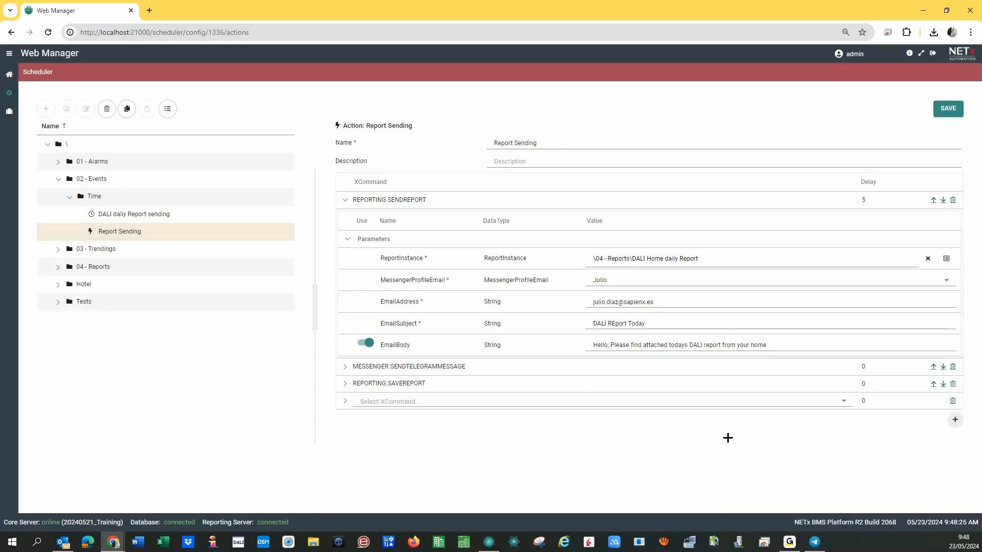
{"action": "left_click", "coordinate": [843, 401]}
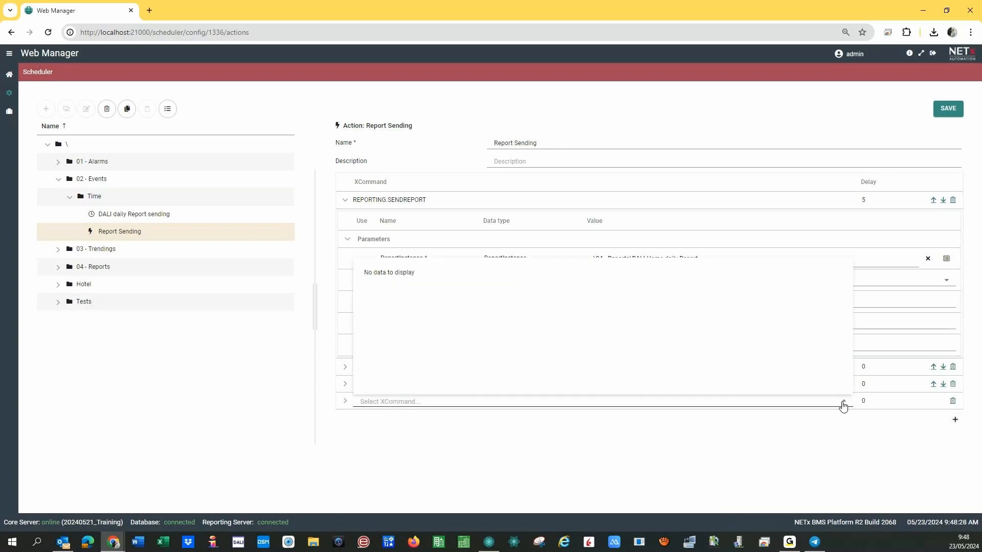
{"action": "left_click_drag", "start_coordinate": [839, 281], "coordinate": [837, 330]}
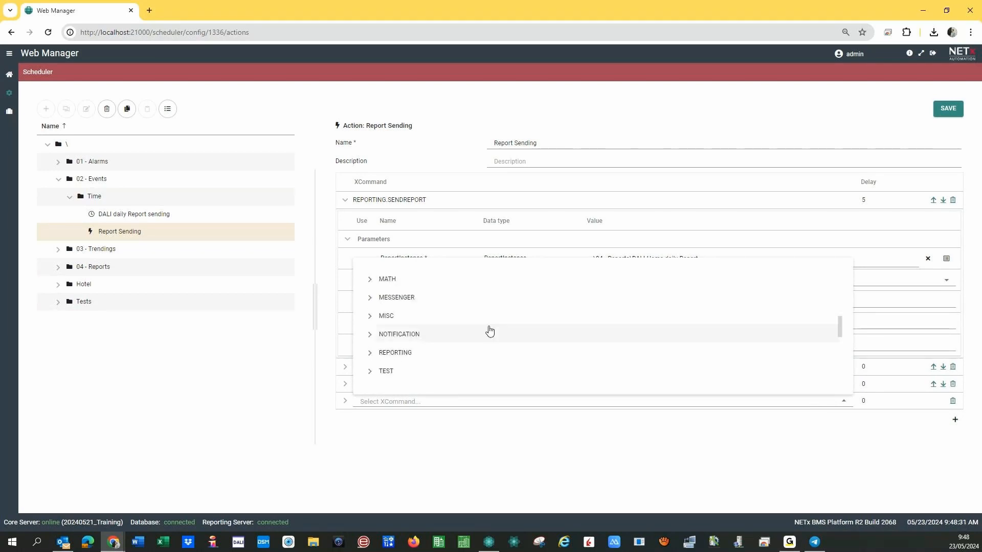
{"action": "left_click", "coordinate": [369, 297]}
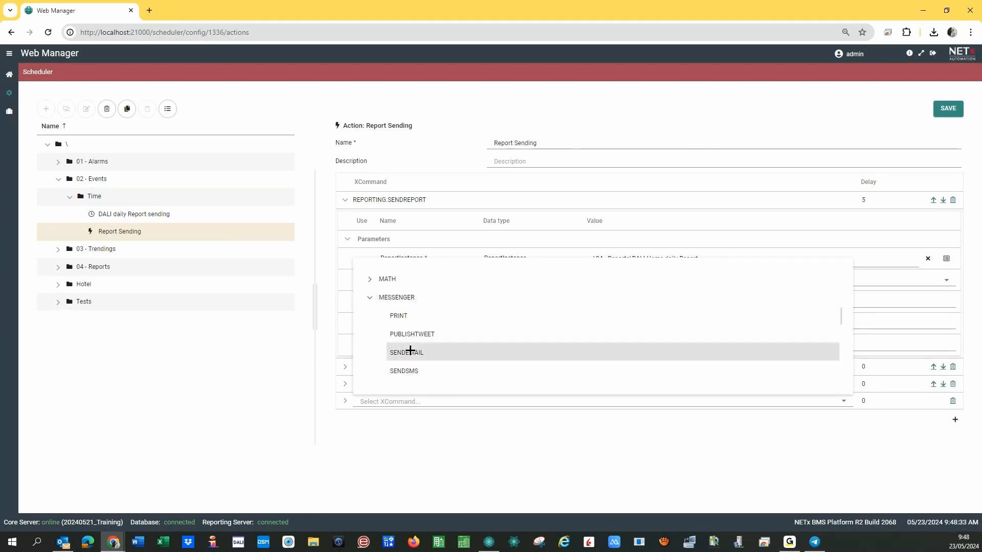
{"action": "left_click", "coordinate": [410, 353]}
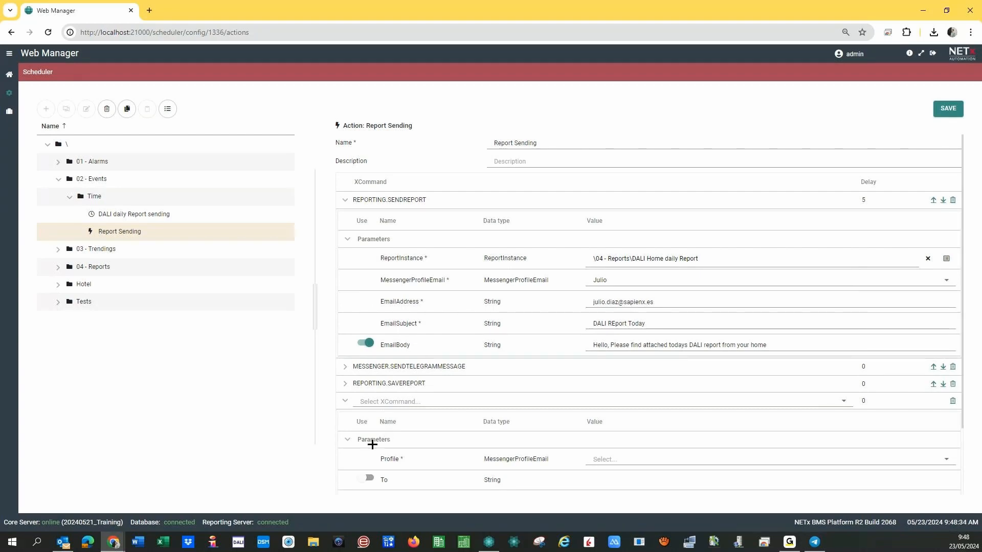
Pick the sender profile, enable To with the recipient, set subject Test and body Test_1, and save.
{"action": "left_click", "coordinate": [616, 463]}
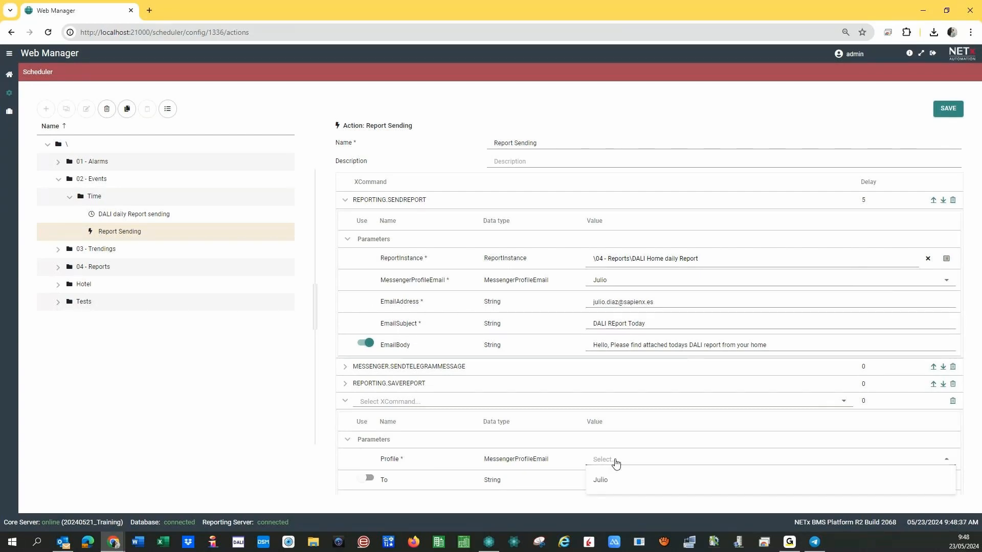
{"action": "left_click", "coordinate": [605, 480]}
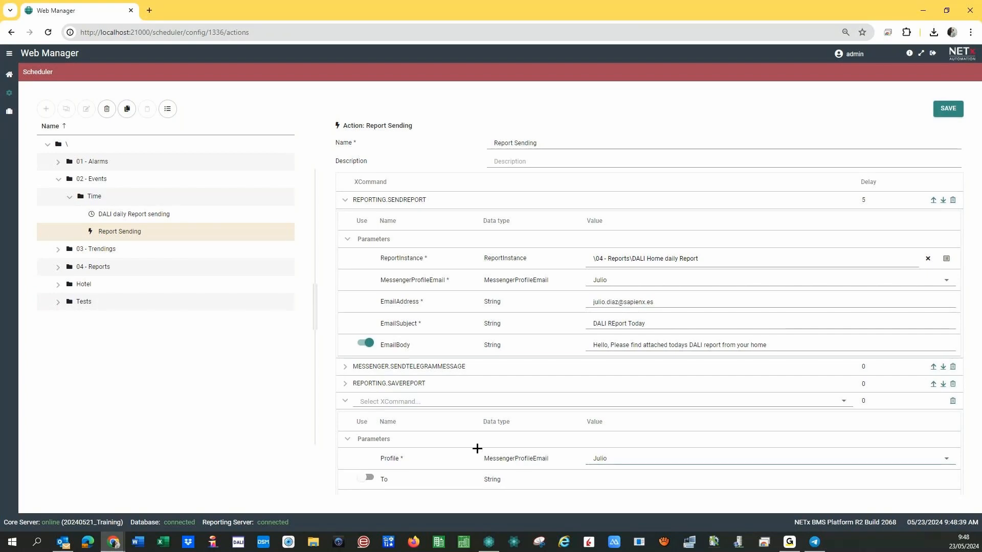
{"action": "left_click", "coordinate": [369, 479]}
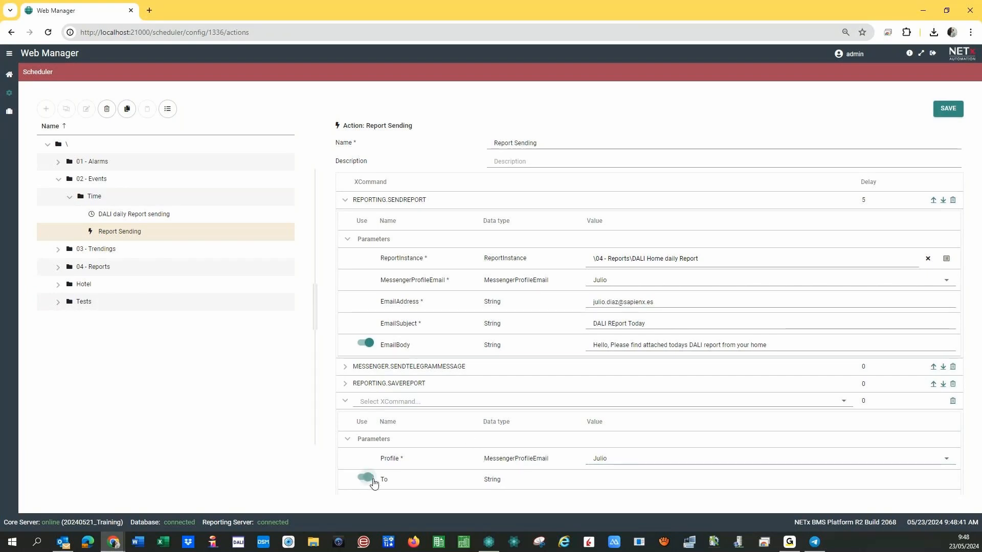
{"action": "left_click", "coordinate": [607, 479]}
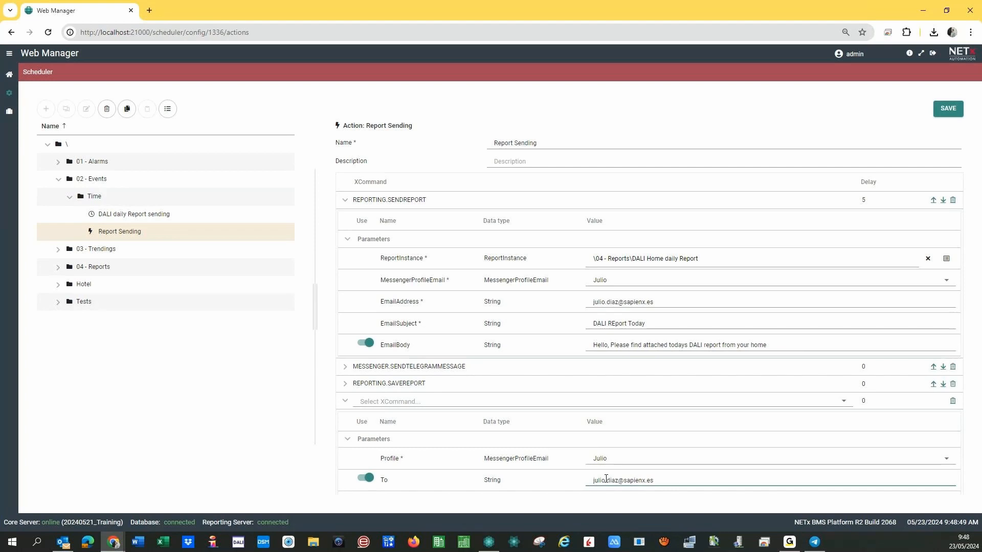
{"action": "scroll", "coordinate": [424, 419], "scroll_direction": "down", "scroll_amount": 2}
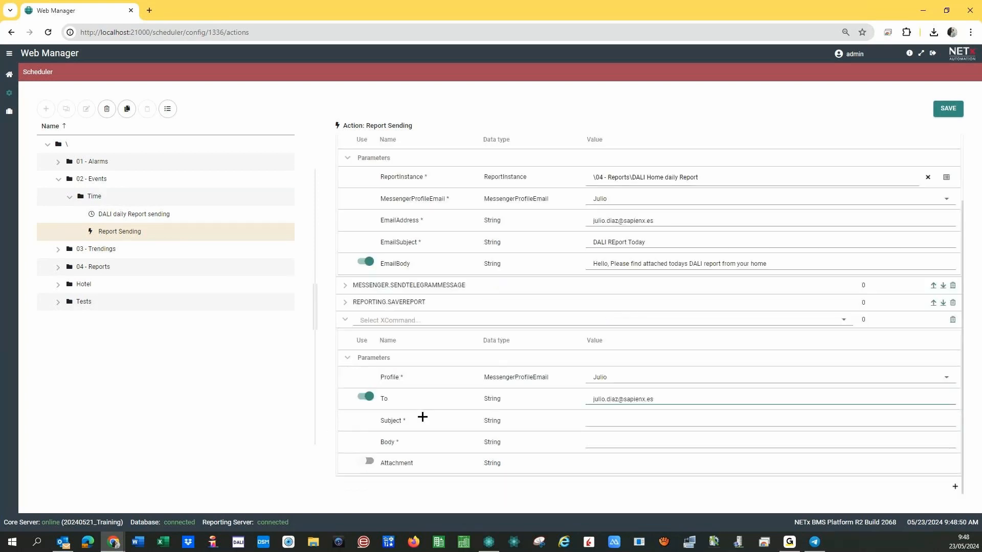
{"action": "left_click", "coordinate": [603, 420]}
{"action": "type", "text": "Test"}
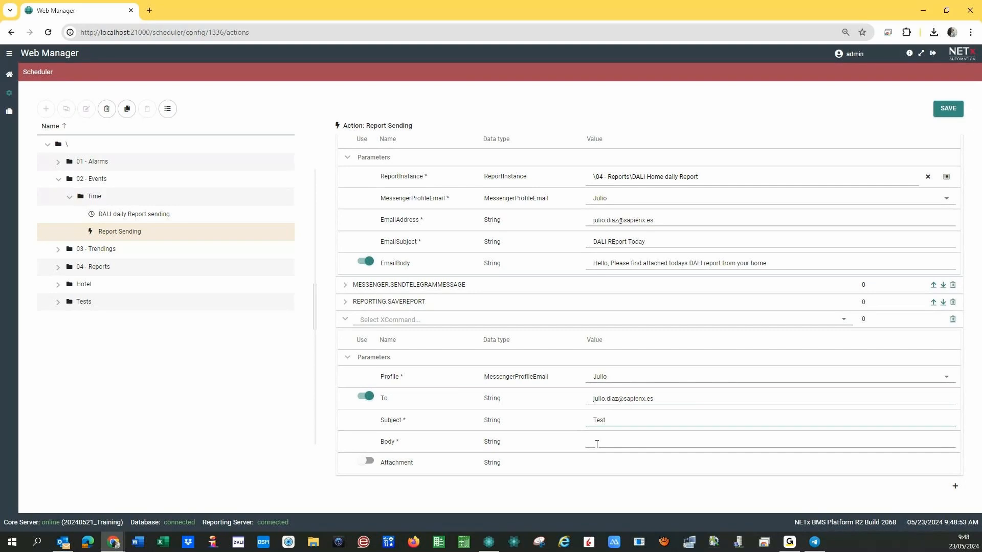
{"action": "left_click", "coordinate": [606, 440]}
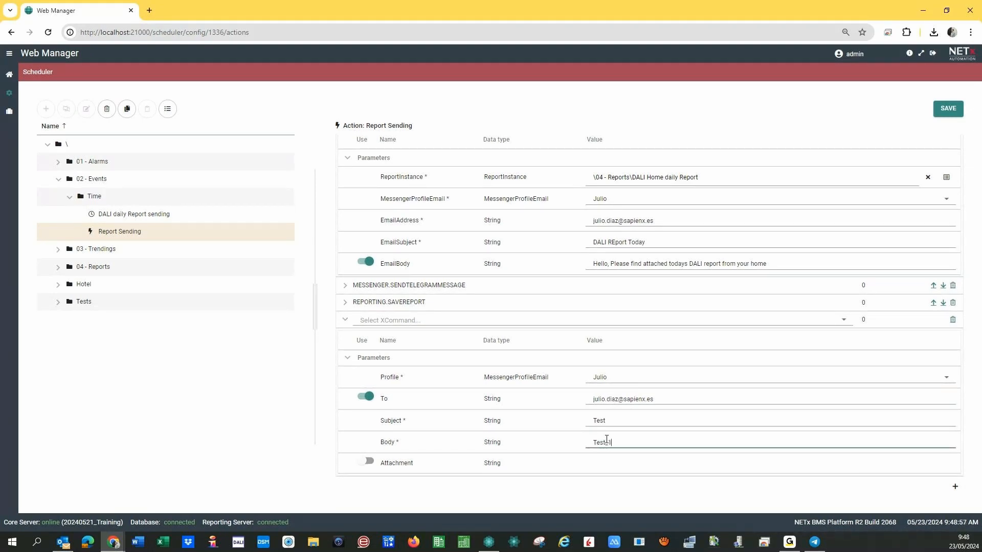
{"action": "left_click", "coordinate": [950, 109]}
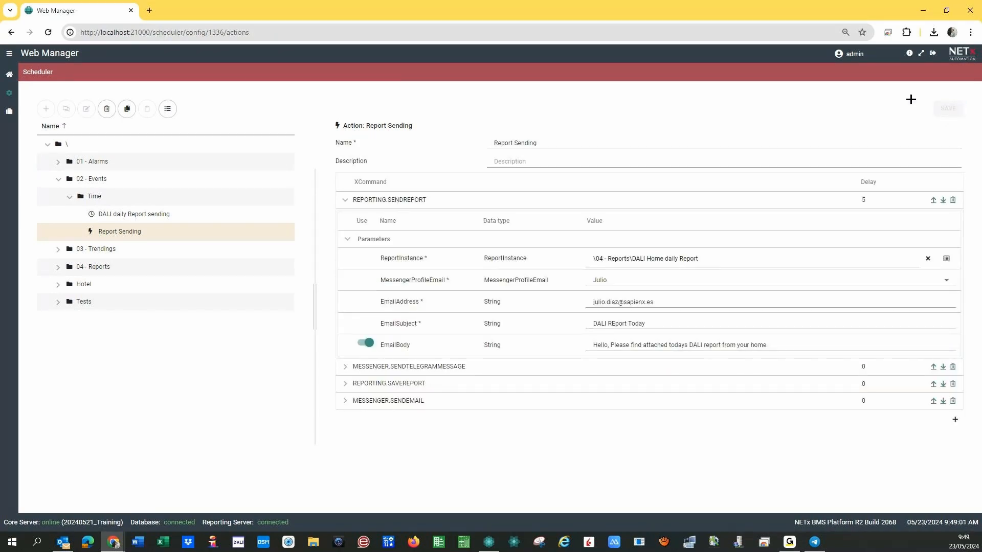
Move the DALI daily Report sending event's start to 05/23/2024 9:49:20 AM, confirm saving, then check Outlook.
{"action": "left_click", "coordinate": [123, 218]}
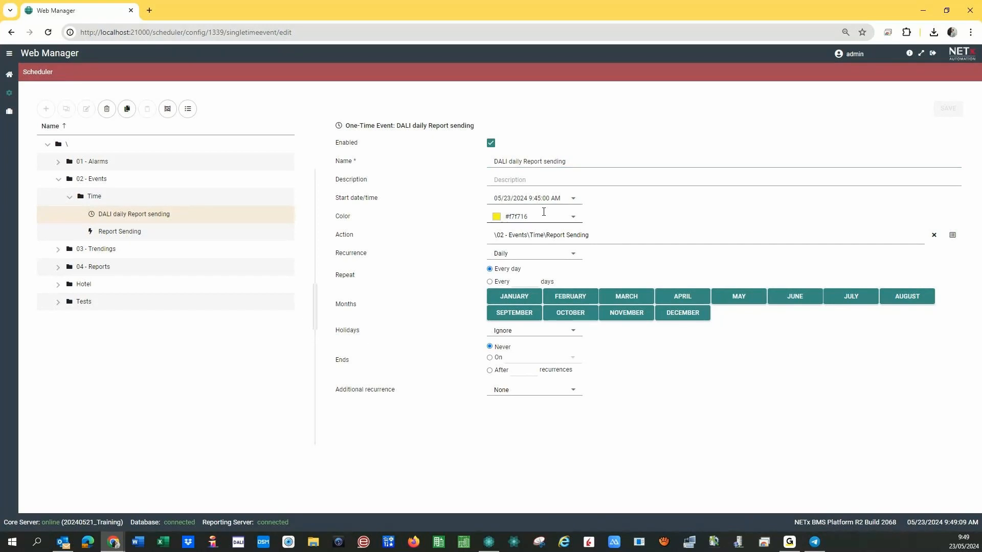
{"action": "key", "text": "BackSpace"}
{"action": "type", "text": "9:20"}
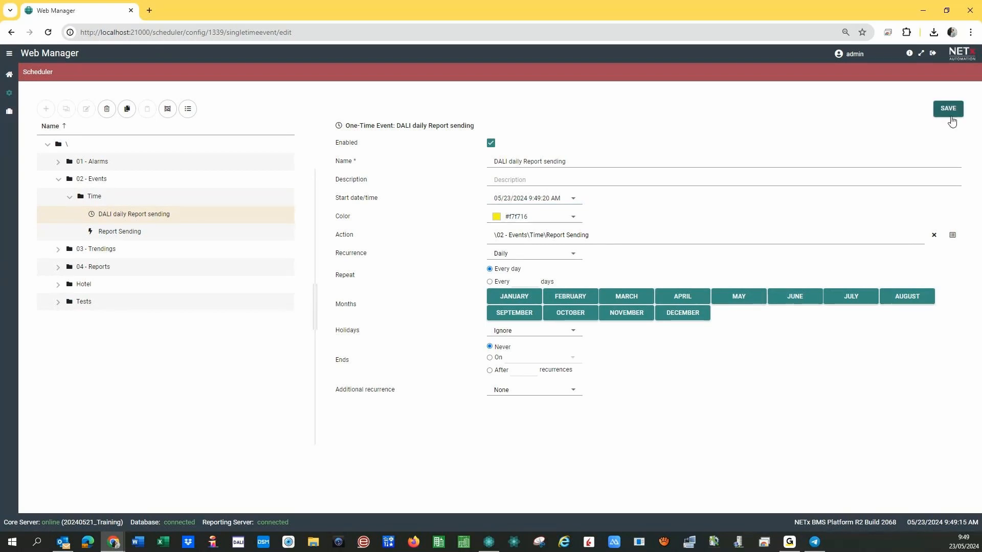
{"action": "left_click", "coordinate": [953, 112]}
{"action": "left_click", "coordinate": [447, 316]}
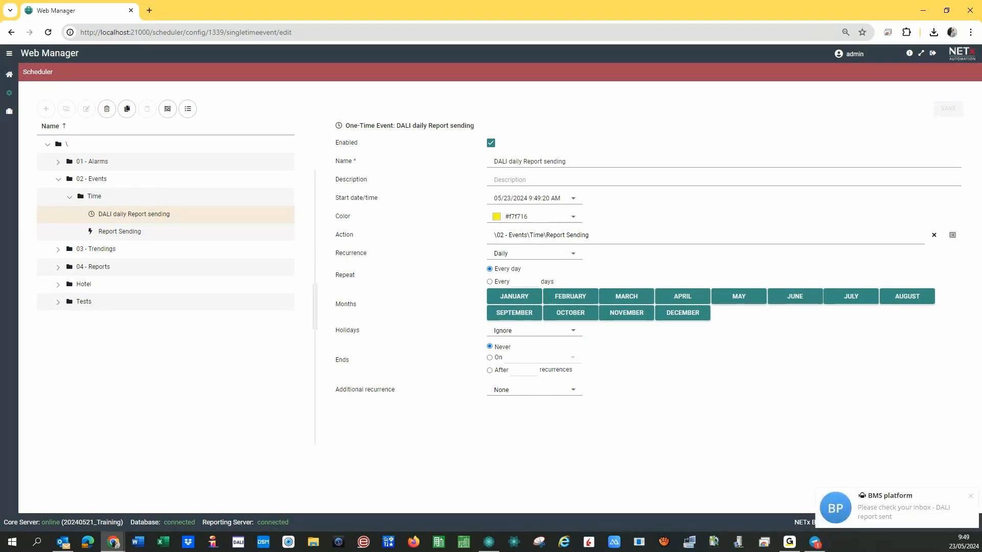
{"action": "left_click", "coordinate": [62, 542]}
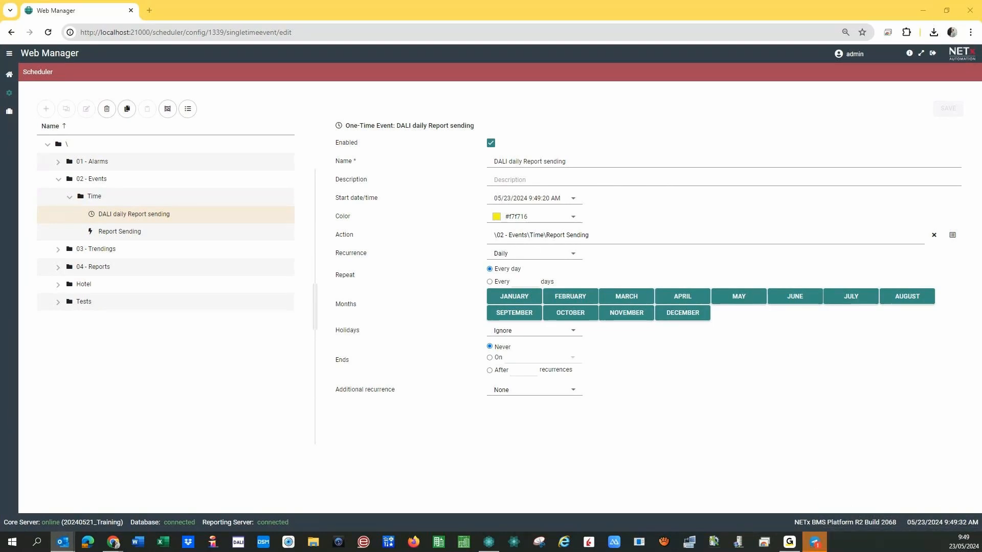
Read the 9:49 'Test' e-mail with body Test_1 in Outlook, then close it.
{"action": "left_click_drag", "start_coordinate": [0, 114], "coordinate": [616, 106]}
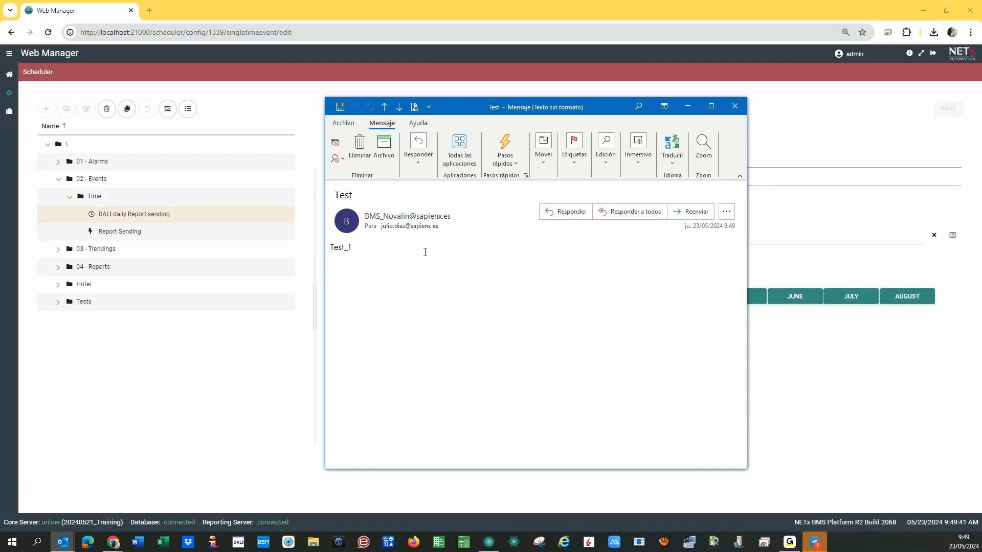
{"action": "left_click", "coordinate": [734, 106]}
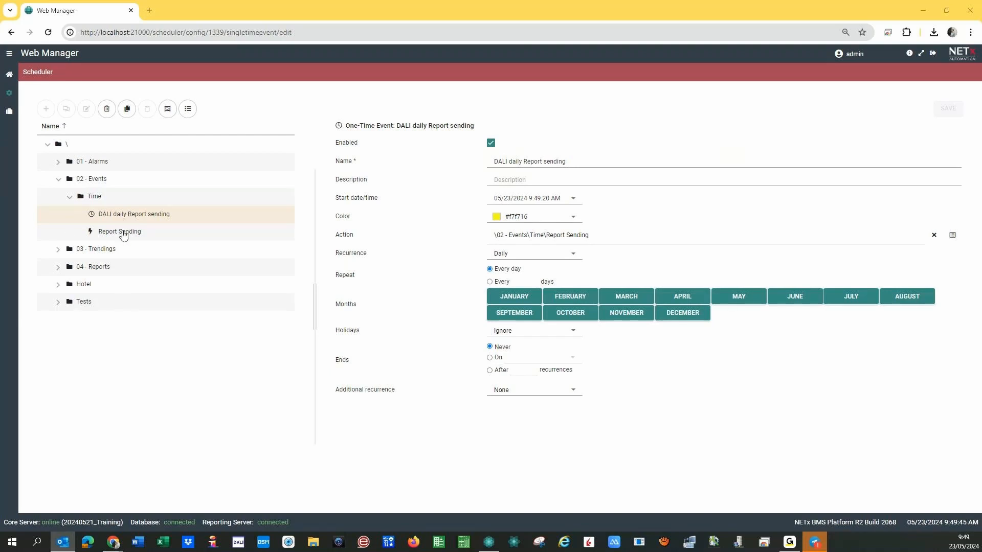
Set the ReportInstance of both SENDREPORT and SAVEREPORT to DALI Home daily Report (1), and save.
{"action": "left_click", "coordinate": [123, 235]}
{"action": "left_click", "coordinate": [123, 235]}
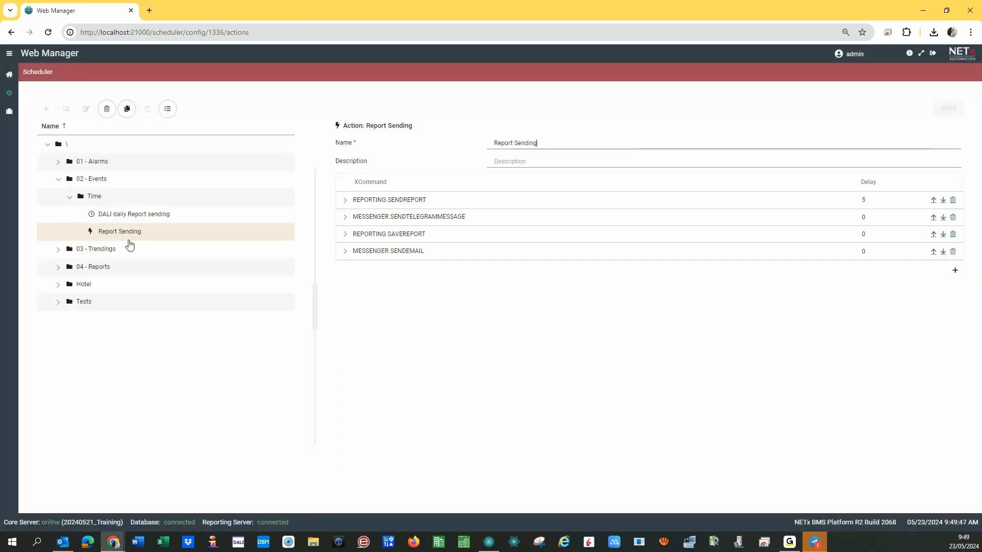
{"action": "left_click", "coordinate": [345, 237]}
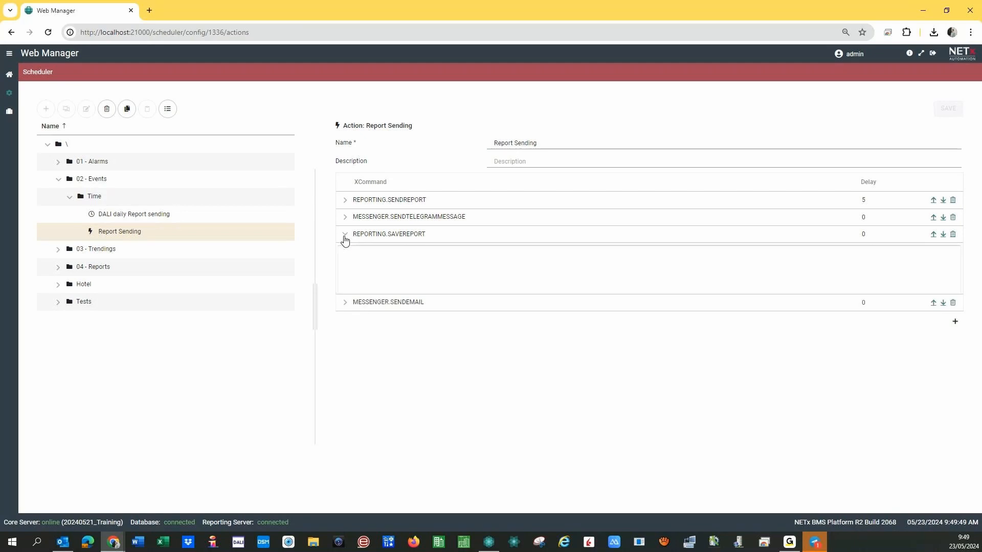
{"action": "left_click", "coordinate": [344, 201]}
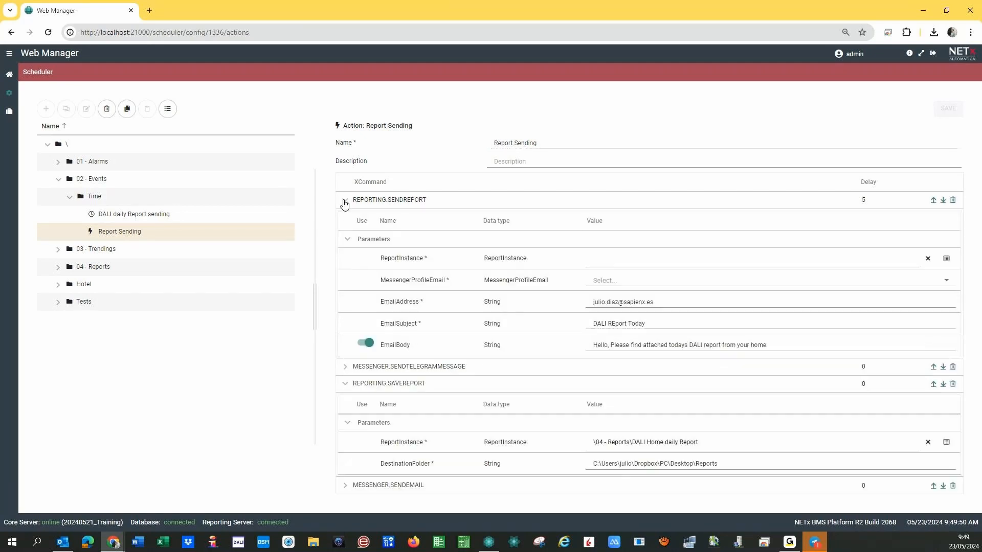
{"action": "left_click", "coordinate": [946, 259]}
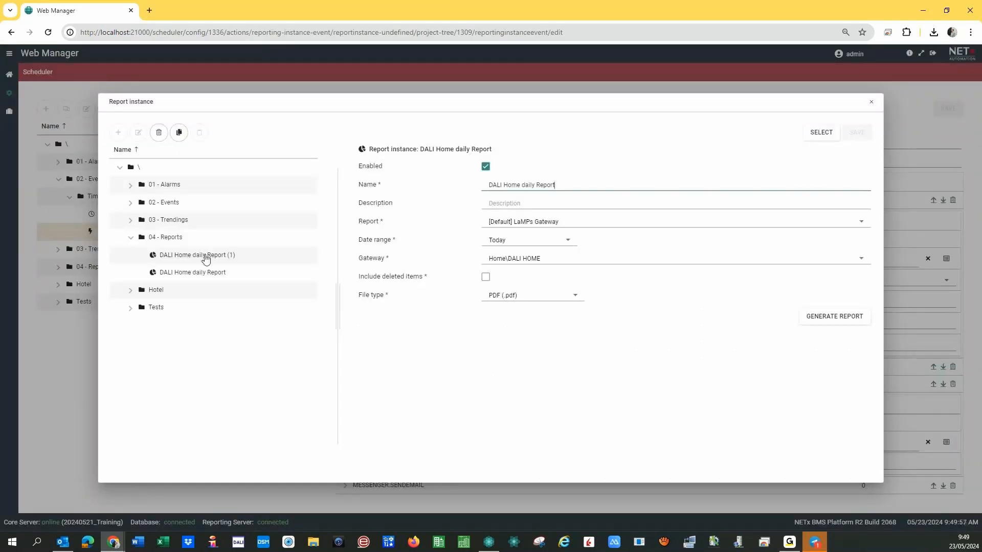
{"action": "left_click", "coordinate": [205, 255]}
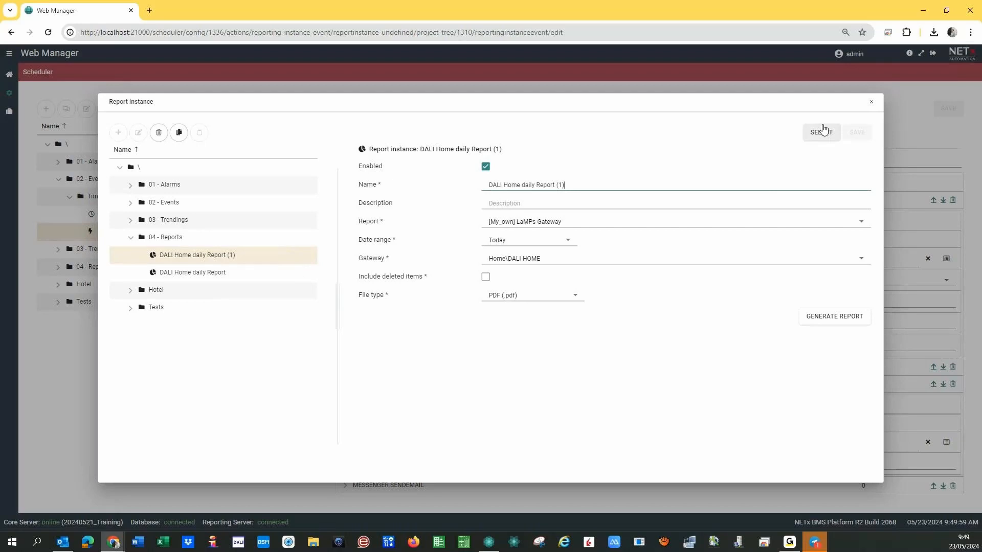
{"action": "left_click", "coordinate": [821, 133]}
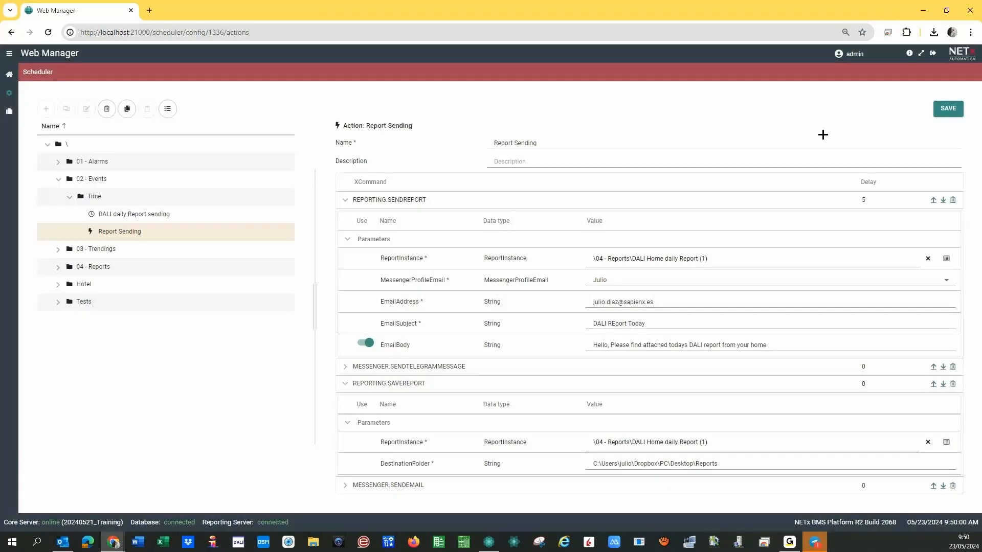
{"action": "left_click", "coordinate": [946, 259]}
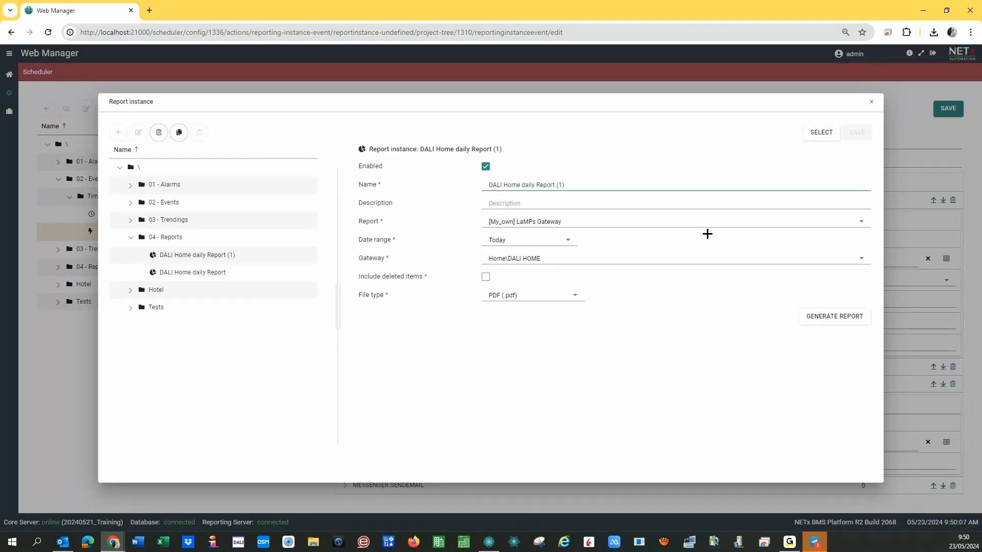
{"action": "left_click", "coordinate": [820, 136]}
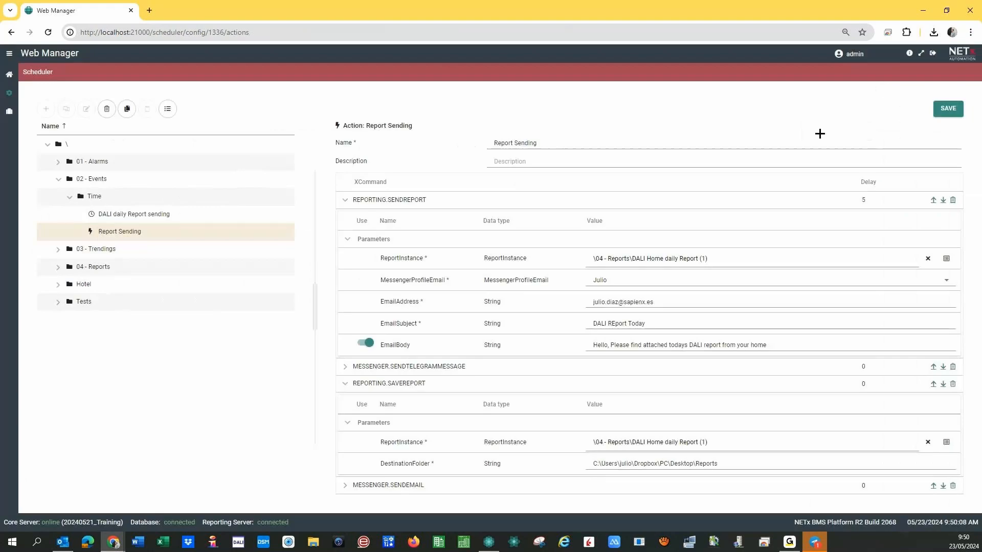
{"action": "left_click", "coordinate": [946, 110]}
Change the DALI daily Report sending event's start time to 9:50:29 AM.
{"action": "left_click", "coordinate": [127, 221]}
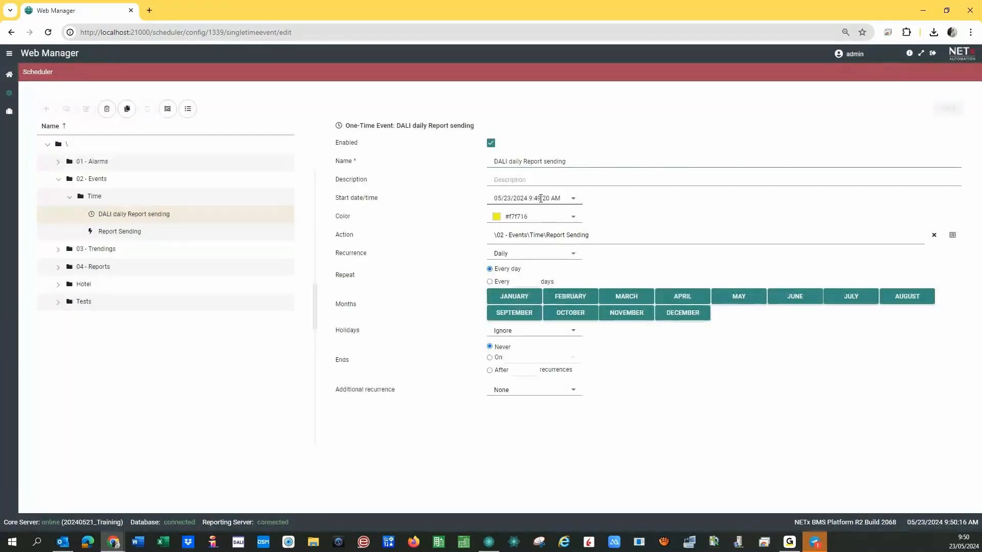
{"action": "left_click", "coordinate": [538, 198]}
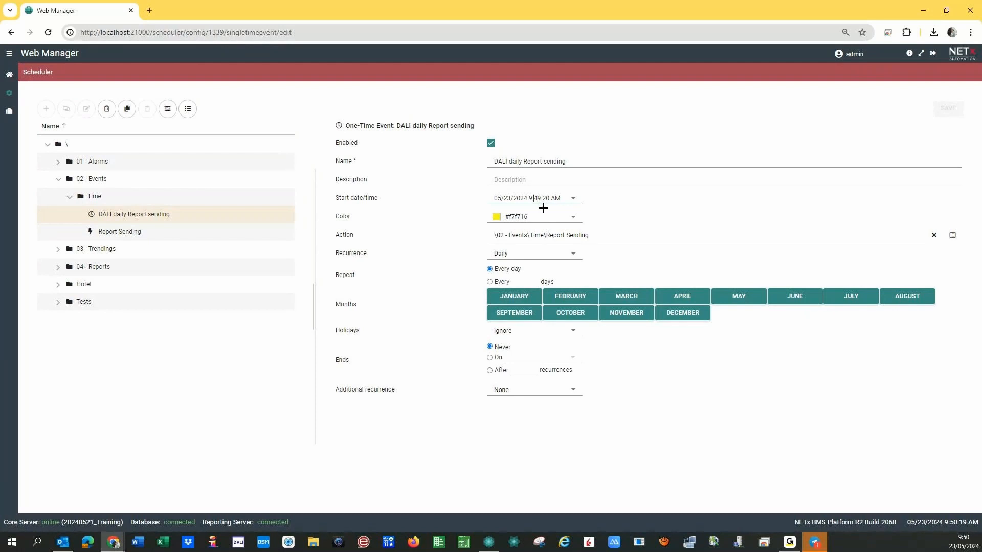
{"action": "type", "text": "50"}
{"action": "key", "text": "Delete"}
{"action": "key", "text": "Delete"}
{"action": "type", "text": "9"}
Save the rescheduled event, accept the recurrence reset, then check Outlook and Core Server Studio.
{"action": "left_click", "coordinate": [958, 116]}
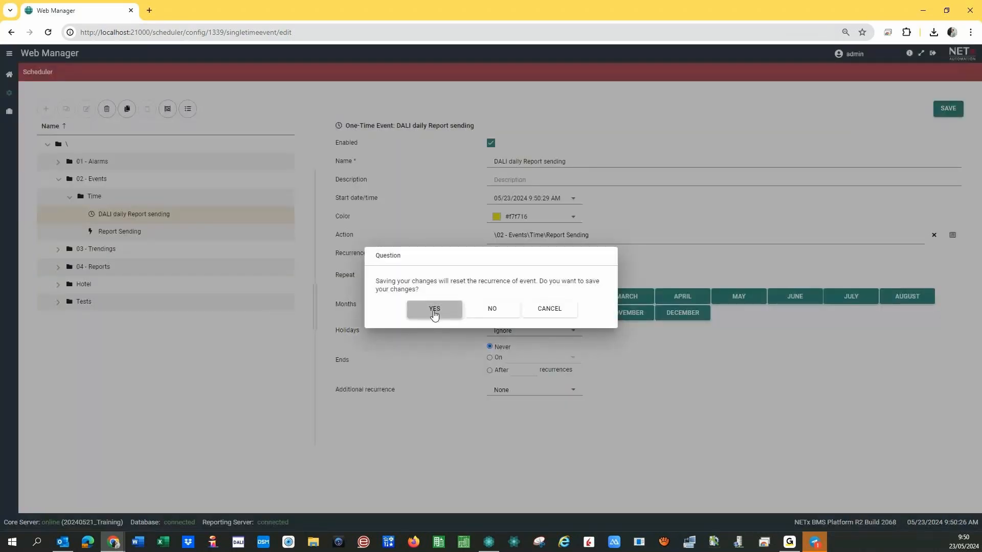
{"action": "left_click", "coordinate": [434, 309]}
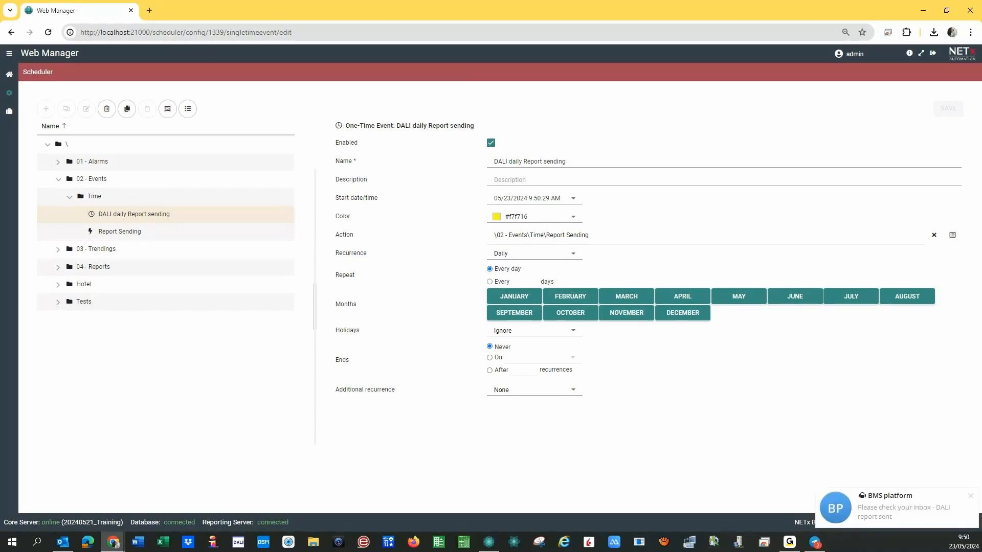
{"action": "left_click", "coordinate": [63, 542]}
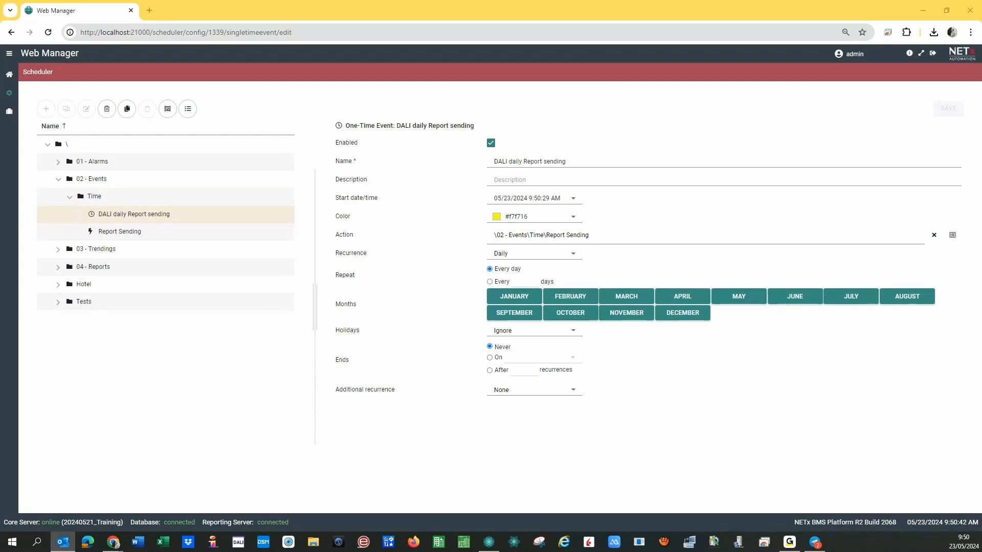
{"action": "left_click", "coordinate": [488, 540]}
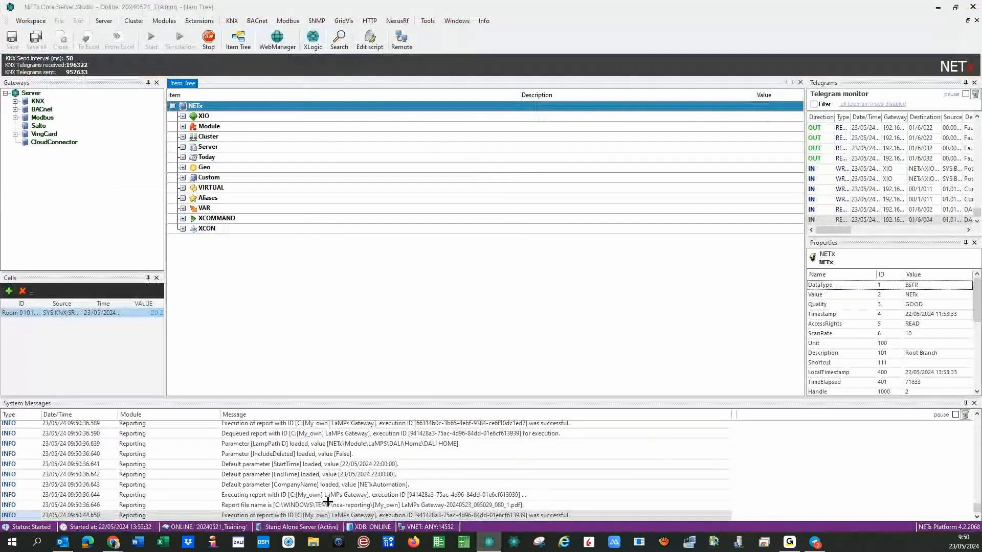
Scroll the System Messages list up to the Messenger e-mail ERROR rows.
{"action": "scroll", "coordinate": [324, 501], "scroll_direction": "up", "scroll_amount": 3}
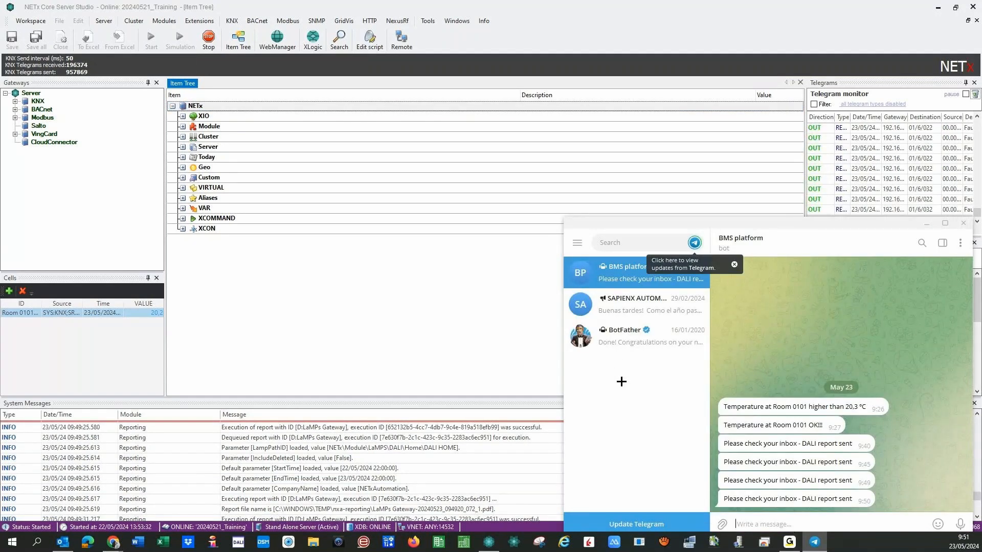
Confirm the BMS platform bot's 9:50 'DALI report sent' message, close Telegram, and enlarge the upper panels.
{"action": "left_click_drag", "start_coordinate": [791, 227], "coordinate": [585, 175]}
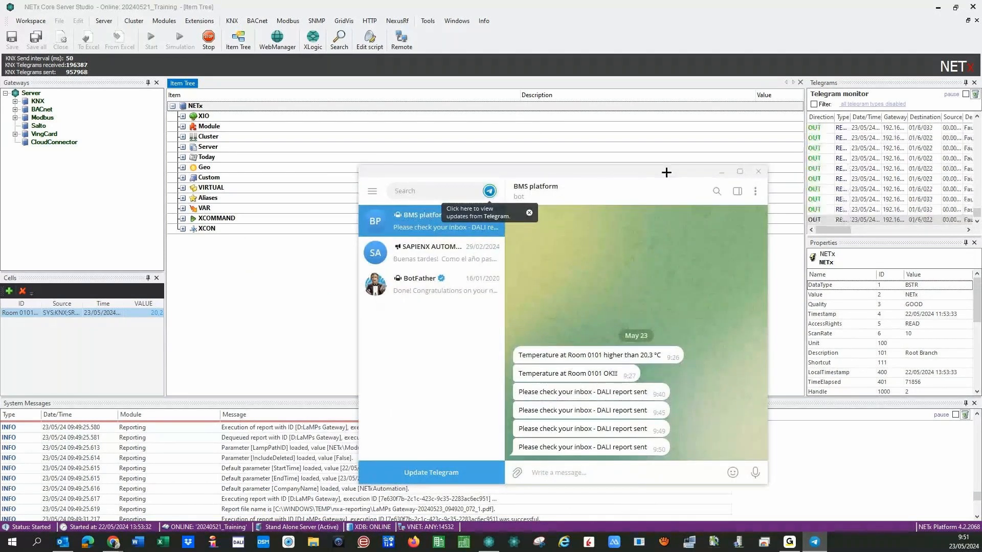
{"action": "left_click_drag", "start_coordinate": [722, 170], "coordinate": [763, 208]}
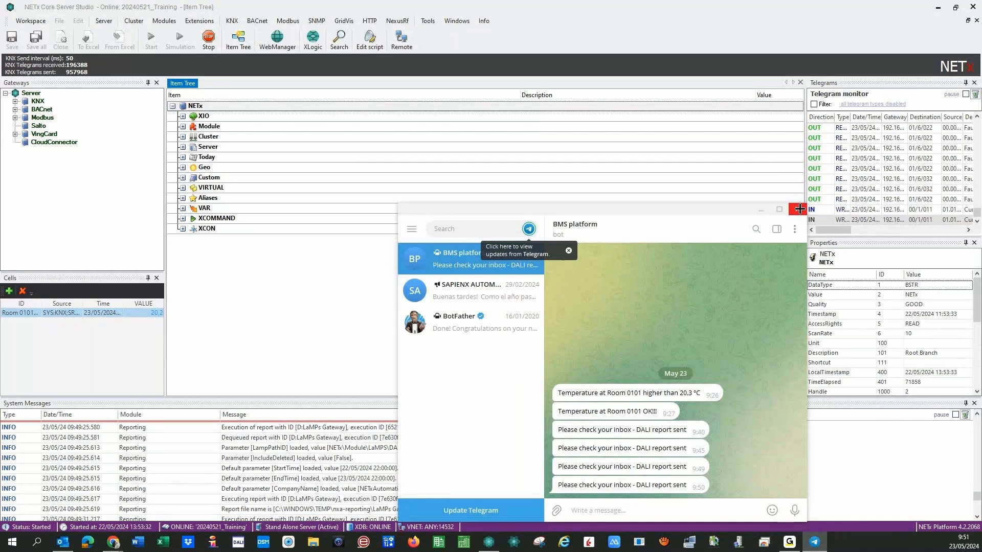
{"action": "left_click", "coordinate": [799, 209]}
{"action": "left_click_drag", "start_coordinate": [437, 395], "coordinate": [437, 423]}
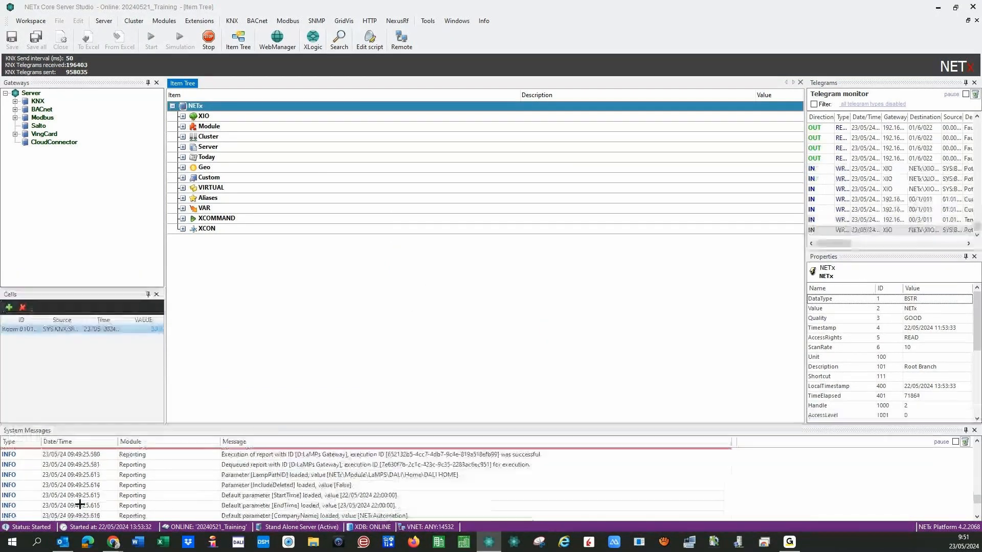
Return to Web Manager's dashboard and open the Diagnosis item tree with its NETx root branch.
{"action": "left_click", "coordinate": [114, 543]}
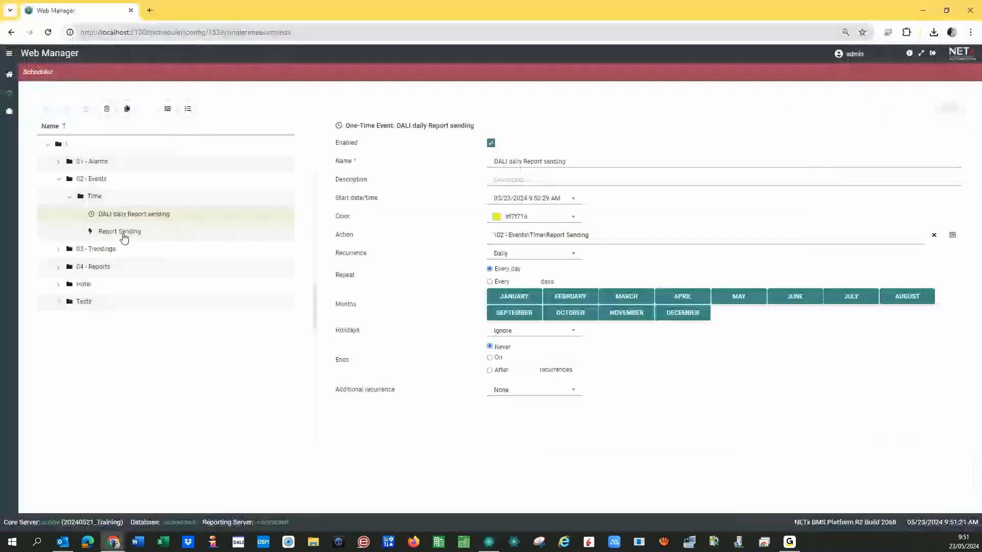
{"action": "left_click", "coordinate": [123, 233]}
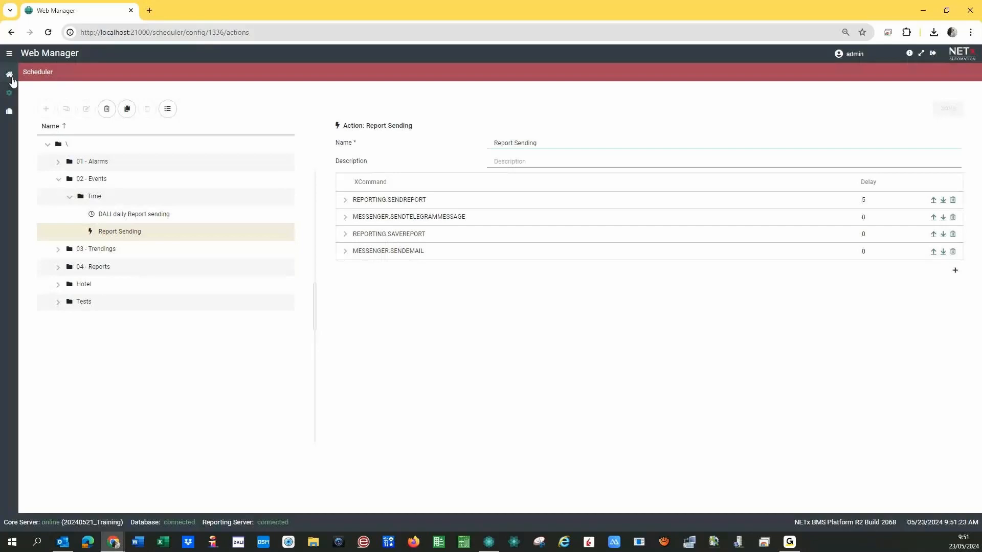
{"action": "left_click", "coordinate": [10, 76]}
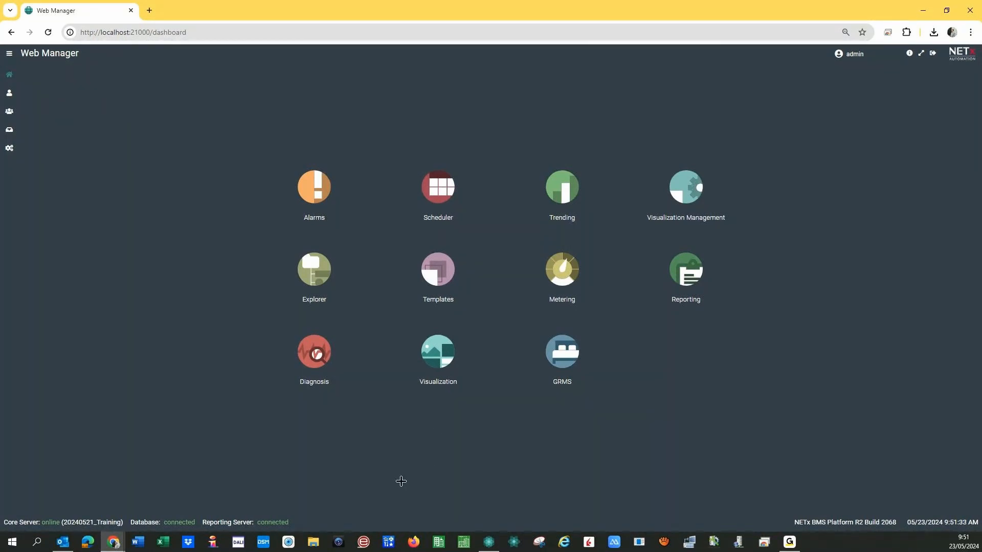
{"action": "left_click", "coordinate": [305, 353]}
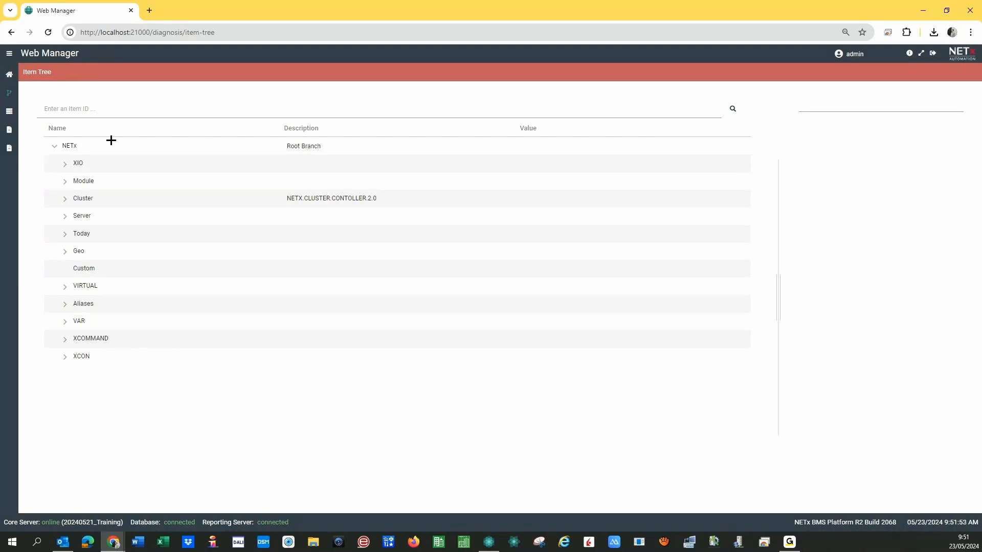
Expand Aliases > Room 0101 and write true to its CENTRAL OFF item.
{"action": "left_click_drag", "start_coordinate": [100, 32], "coordinate": [129, 33]}
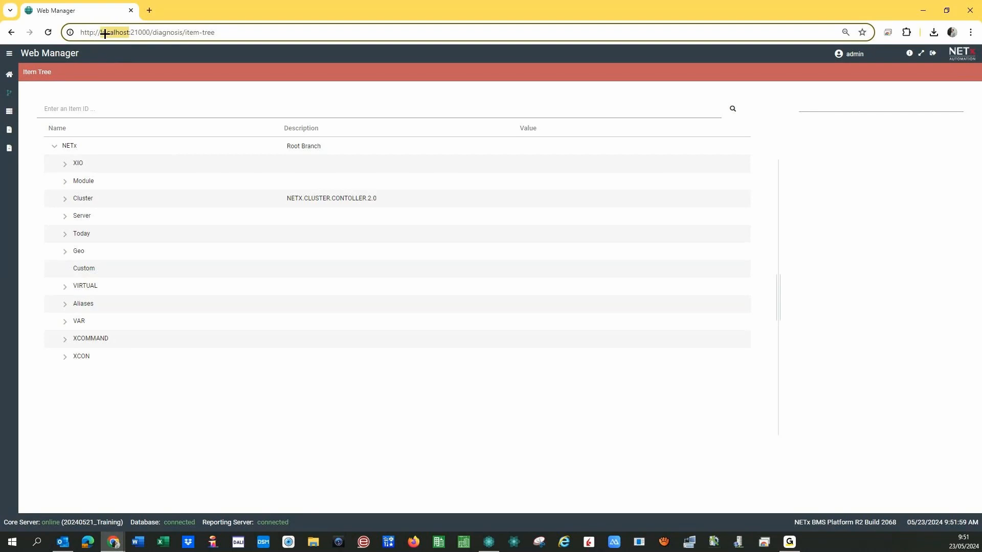
{"action": "left_click", "coordinate": [126, 407]}
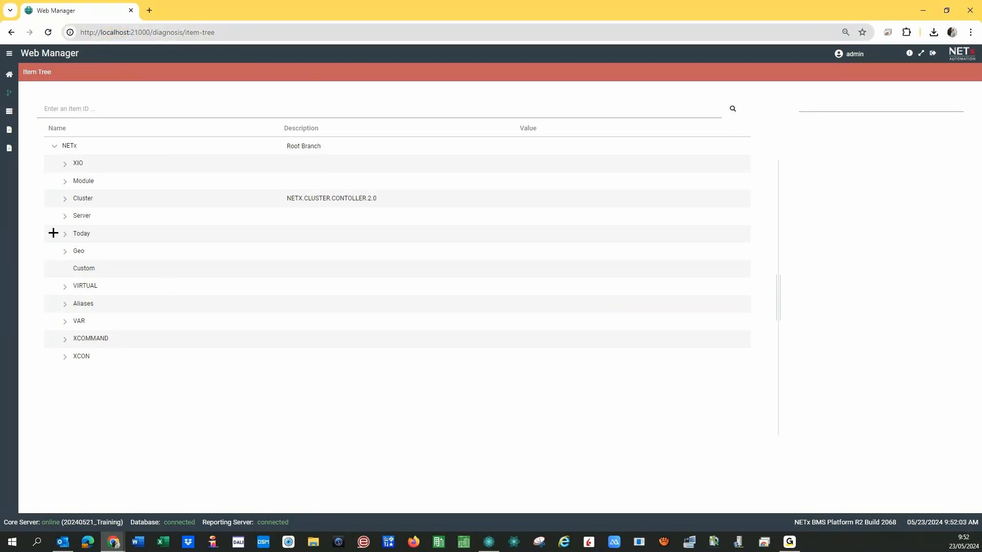
{"action": "left_click", "coordinate": [65, 305]}
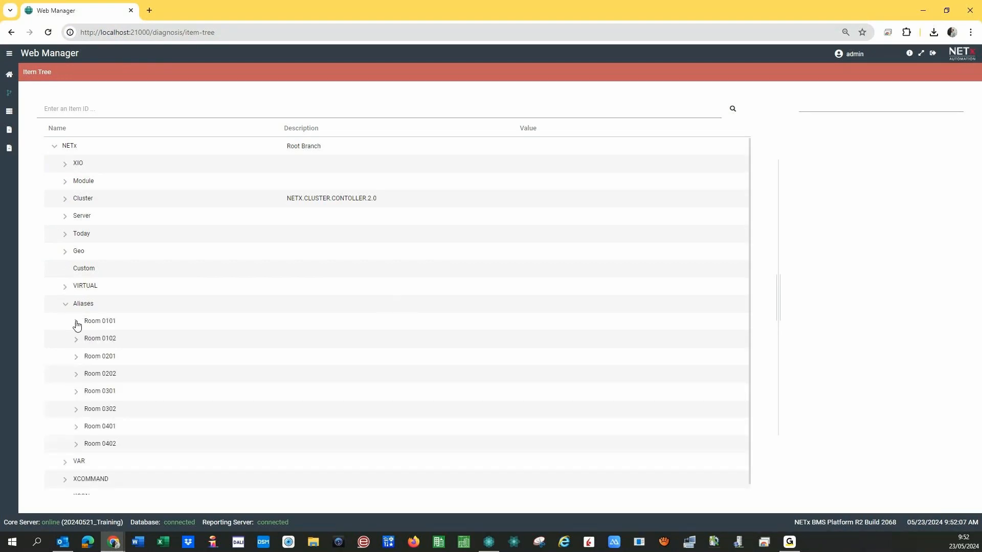
{"action": "left_click", "coordinate": [77, 322]}
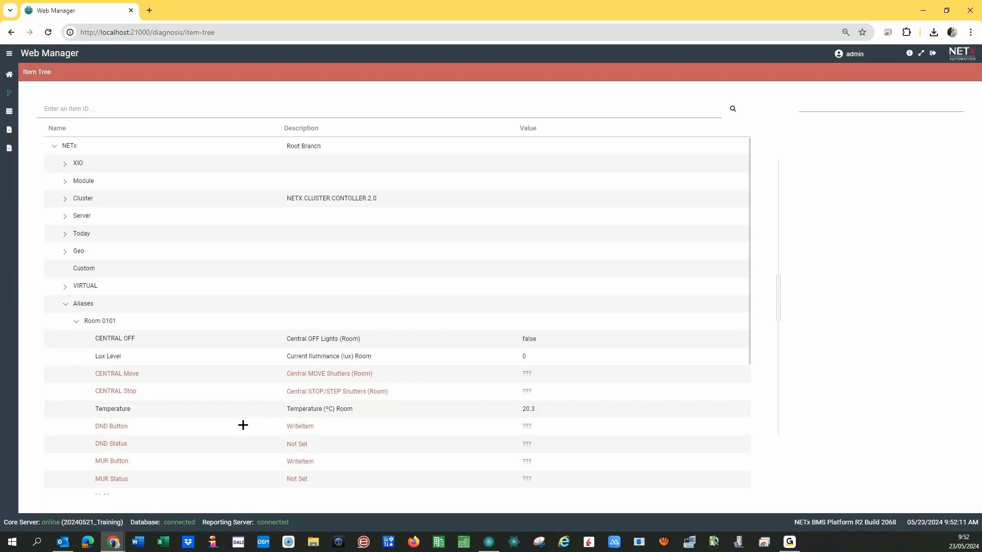
{"action": "right_click", "coordinate": [358, 340]}
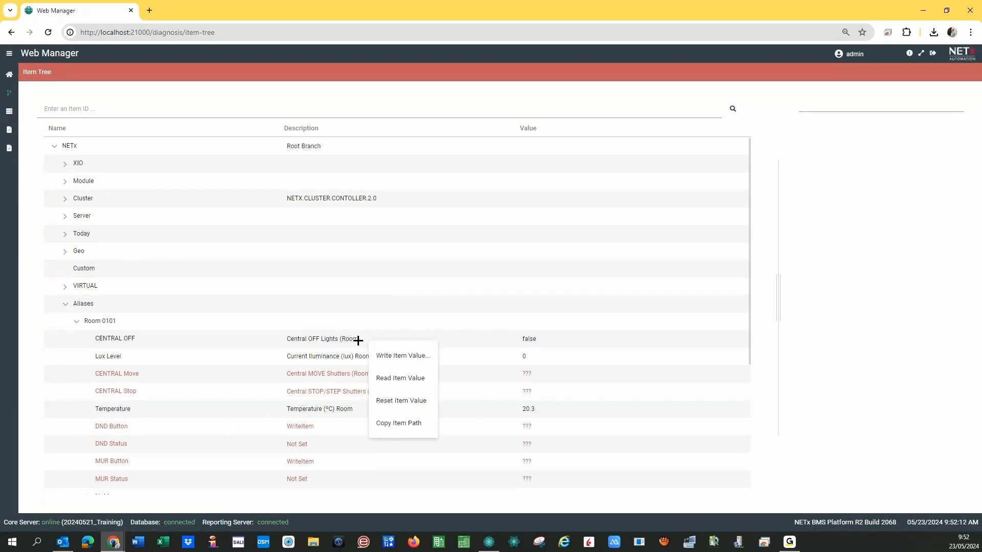
{"action": "left_click", "coordinate": [399, 356]}
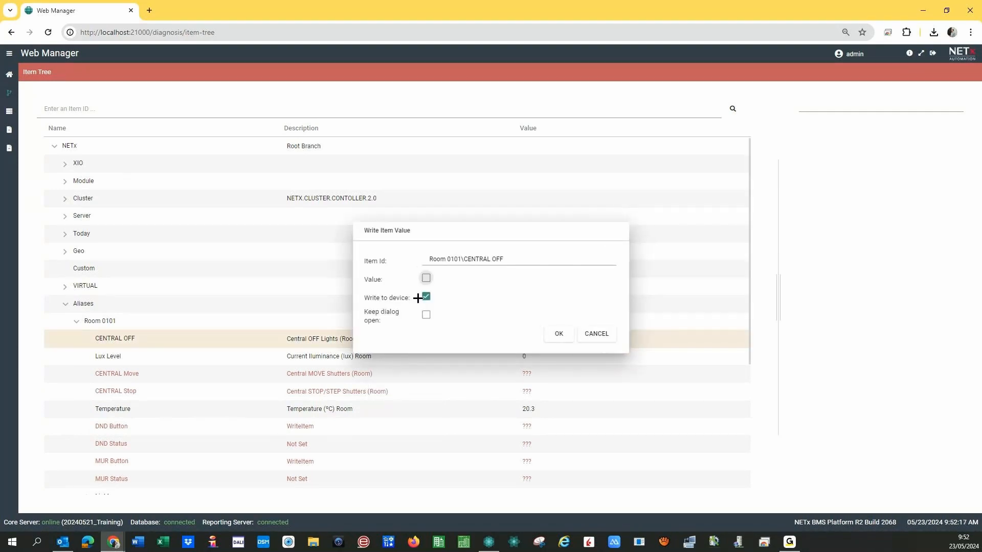
{"action": "left_click", "coordinate": [427, 279]}
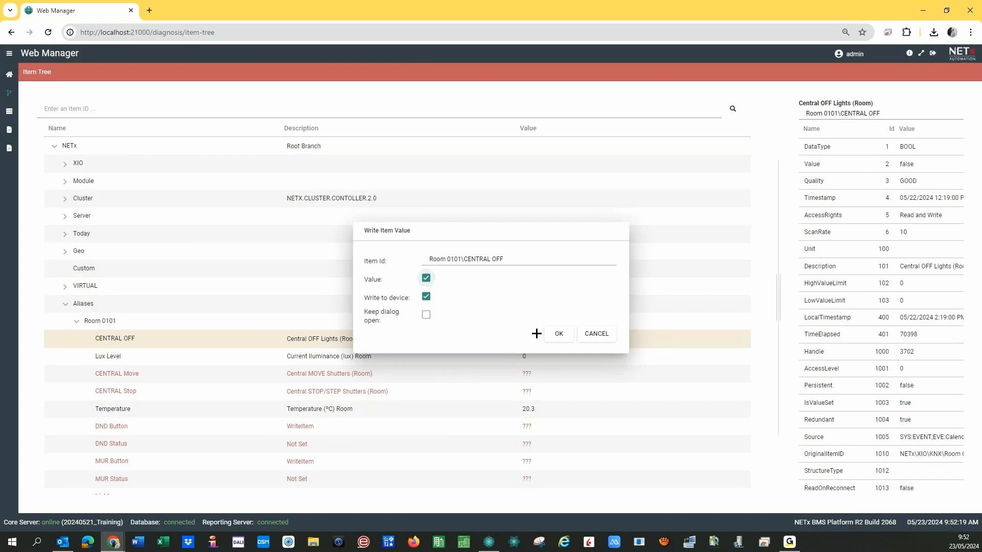
{"action": "left_click", "coordinate": [557, 334]}
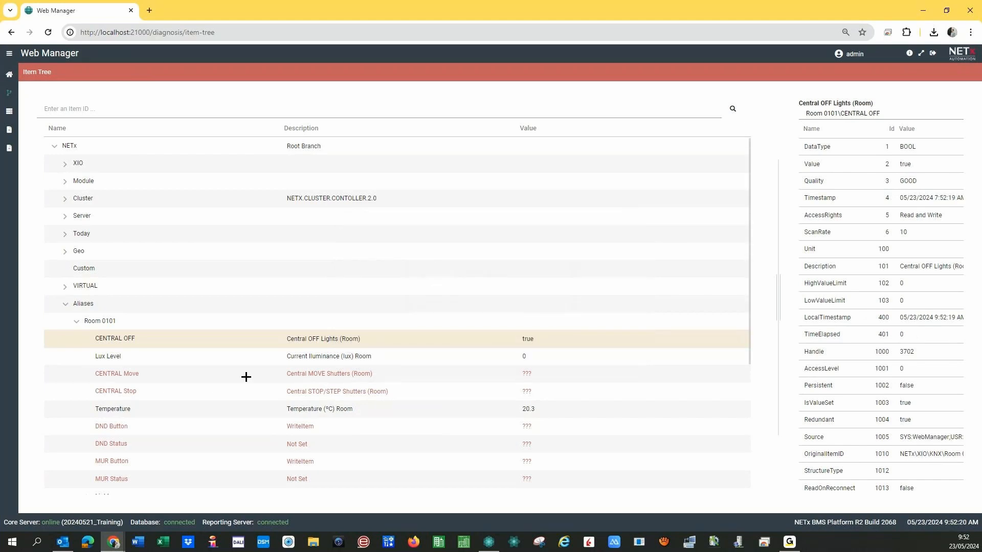
Write false back to CENTRAL OFF, review its BOOL properties, and collapse Aliases.
{"action": "right_click", "coordinate": [397, 342]}
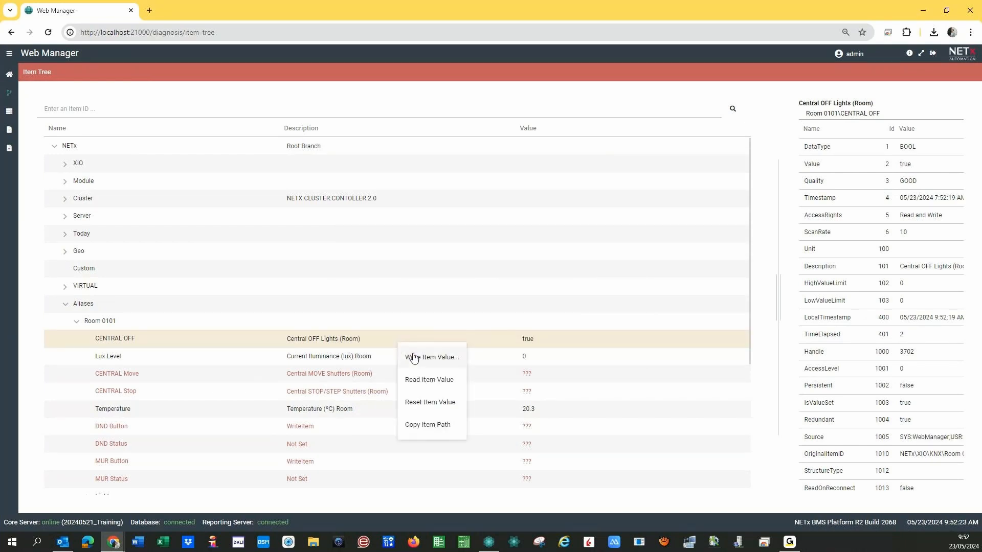
{"action": "left_click", "coordinate": [412, 356]}
{"action": "left_click", "coordinate": [426, 279]}
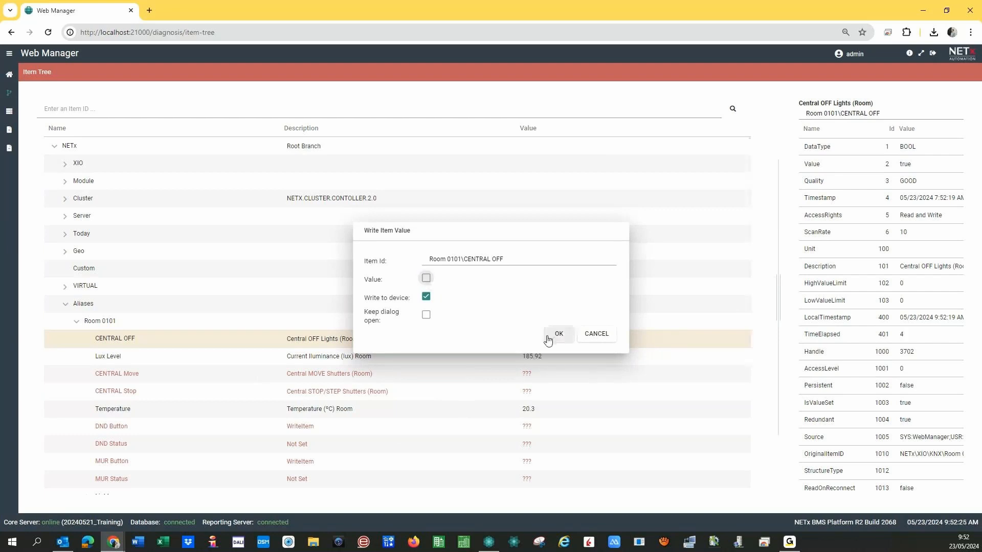
{"action": "left_click", "coordinate": [556, 334]}
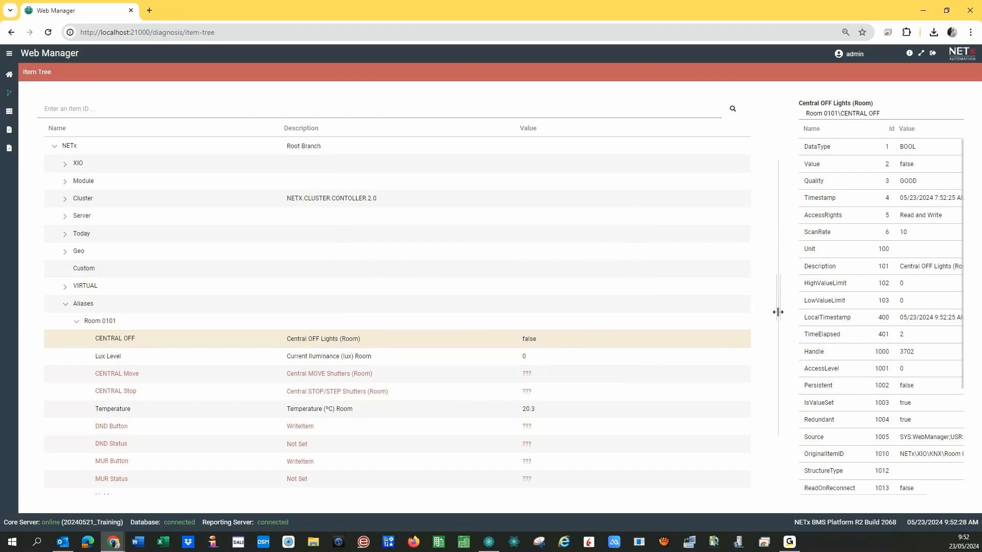
{"action": "left_click_drag", "start_coordinate": [777, 312], "coordinate": [763, 295]}
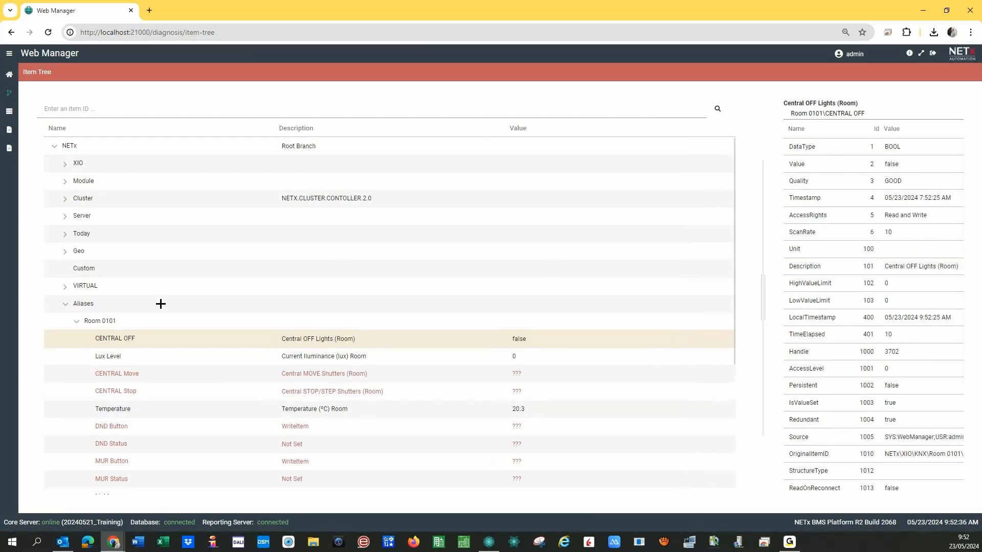
{"action": "left_click", "coordinate": [65, 304]}
Review gateway statuses including the Alarms gateway, then open Core Server Logs for nxaOPCSystem.35.log.
{"action": "left_click", "coordinate": [9, 111]}
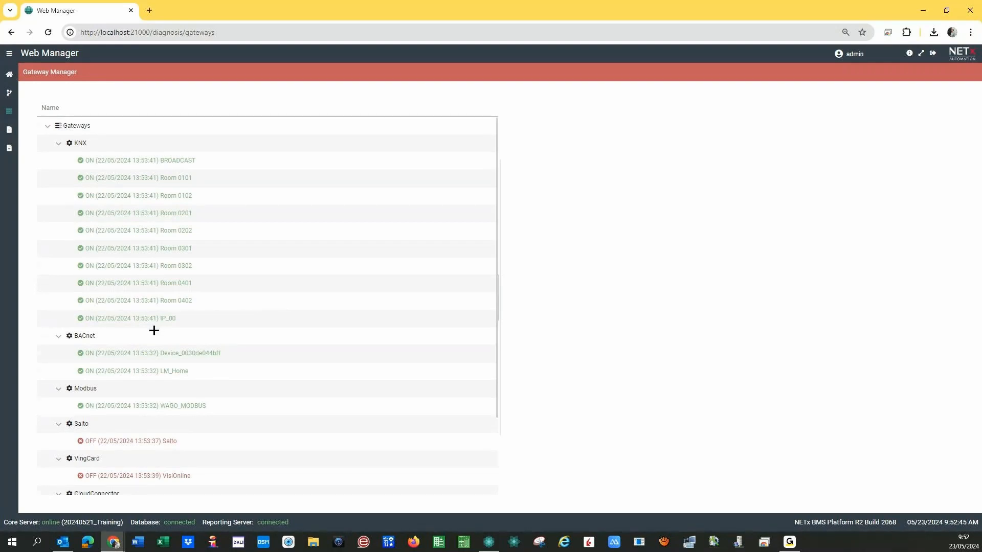
{"action": "scroll", "coordinate": [151, 332], "scroll_direction": "down", "scroll_amount": 2}
{"action": "scroll", "coordinate": [138, 373], "scroll_direction": "up", "scroll_amount": 2}
{"action": "scroll", "coordinate": [116, 193], "scroll_direction": "down", "scroll_amount": 2}
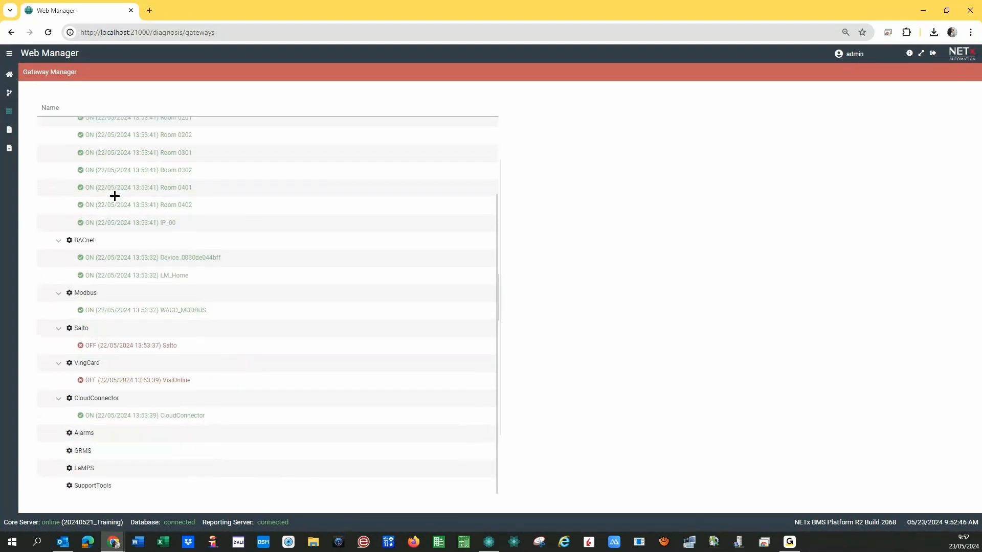
{"action": "scroll", "coordinate": [92, 179], "scroll_direction": "up", "scroll_amount": 2}
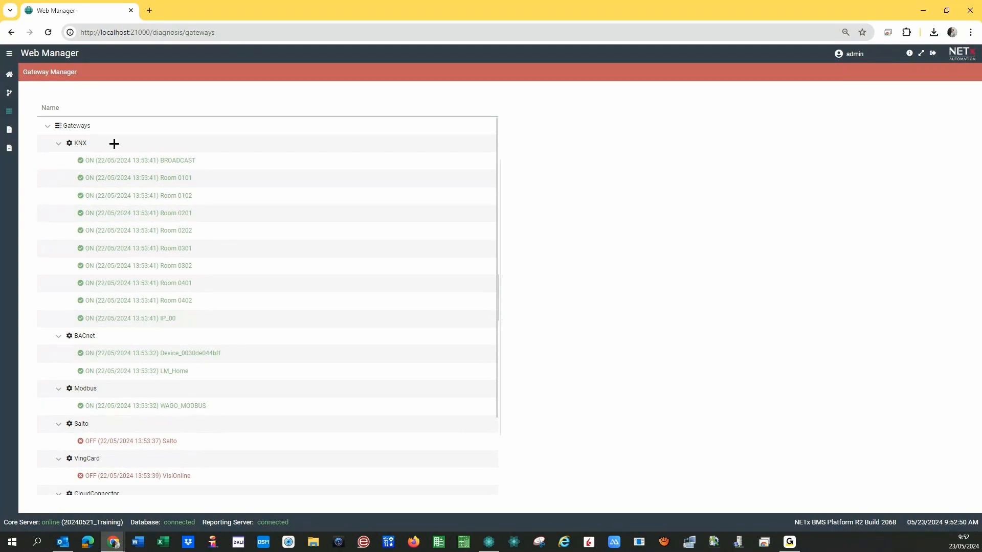
{"action": "scroll", "coordinate": [108, 460], "scroll_direction": "down", "scroll_amount": 2}
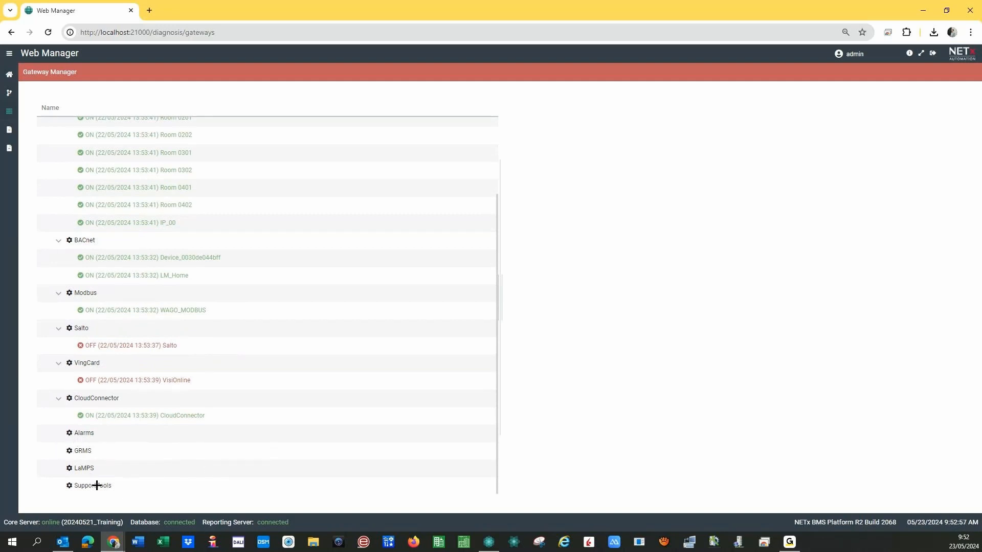
{"action": "left_click", "coordinate": [95, 436]}
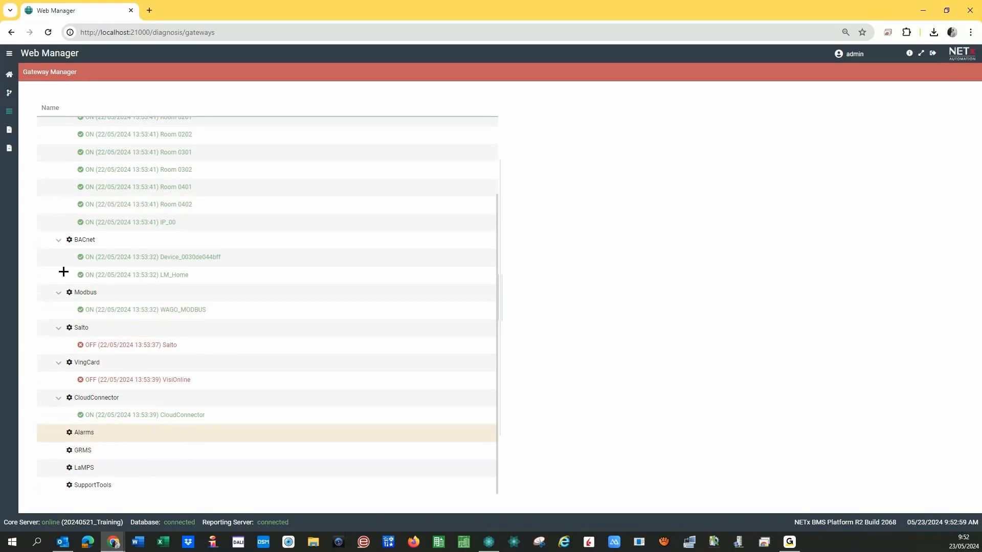
{"action": "scroll", "coordinate": [63, 272], "scroll_direction": "up", "scroll_amount": 2}
{"action": "left_click", "coordinate": [9, 130]}
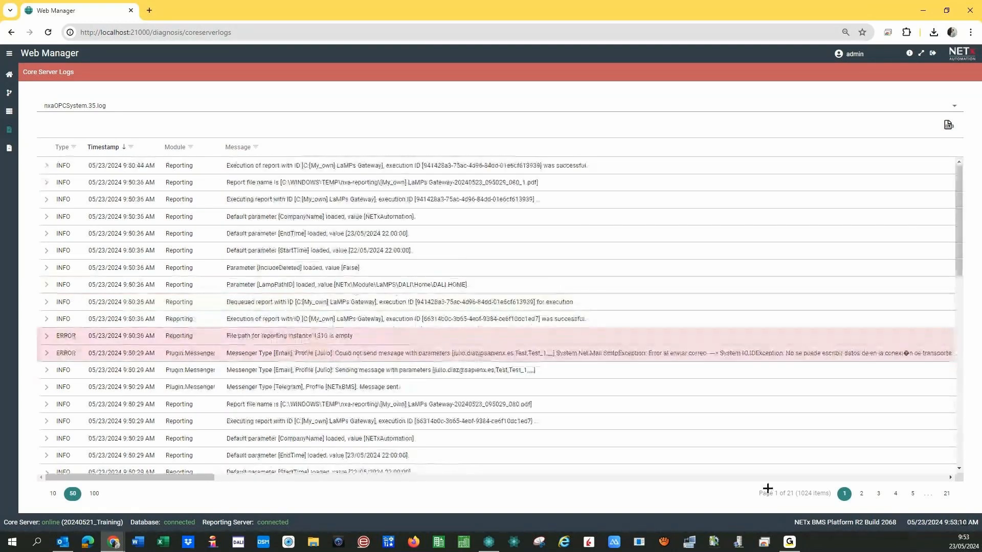
{"action": "left_click", "coordinate": [861, 495]}
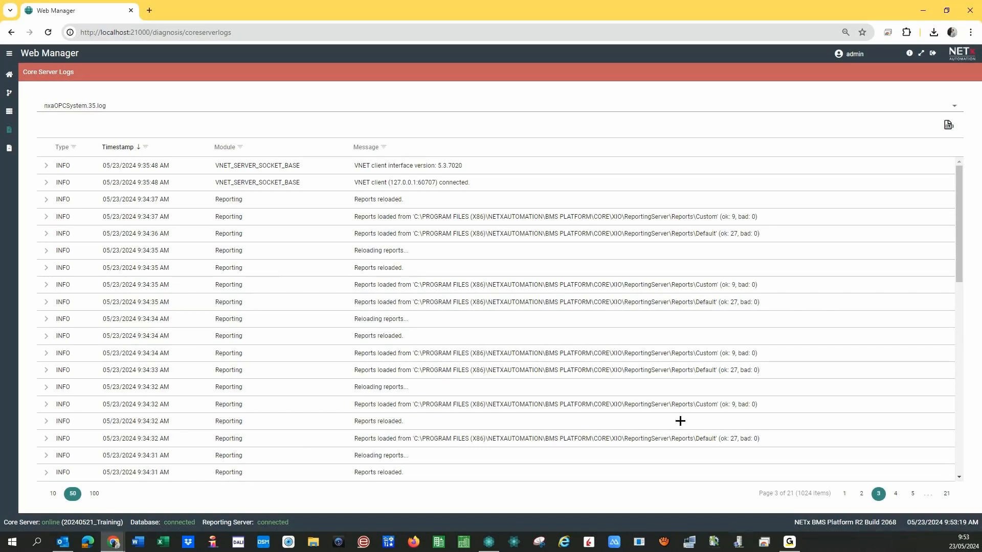
{"action": "left_click", "coordinate": [895, 494]}
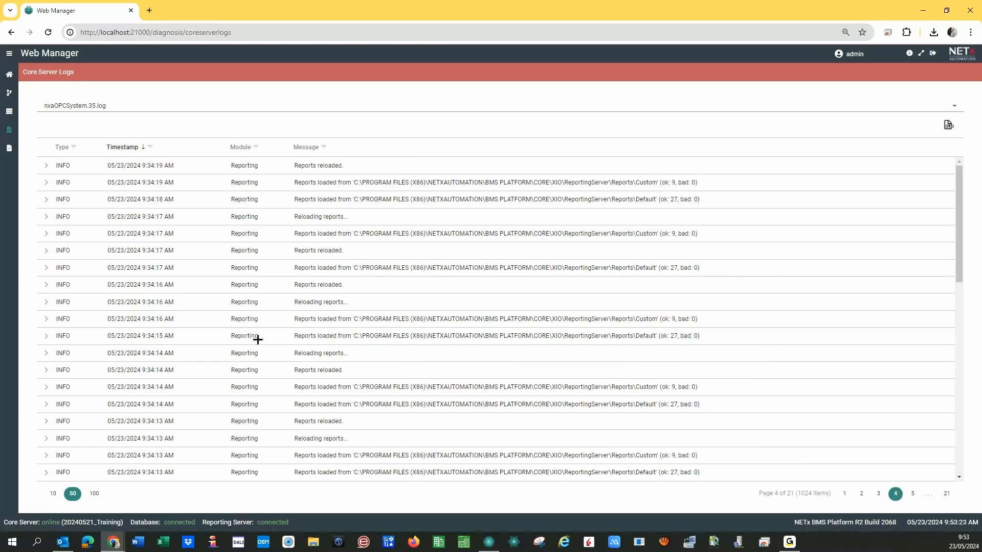
{"action": "left_click", "coordinate": [913, 494]}
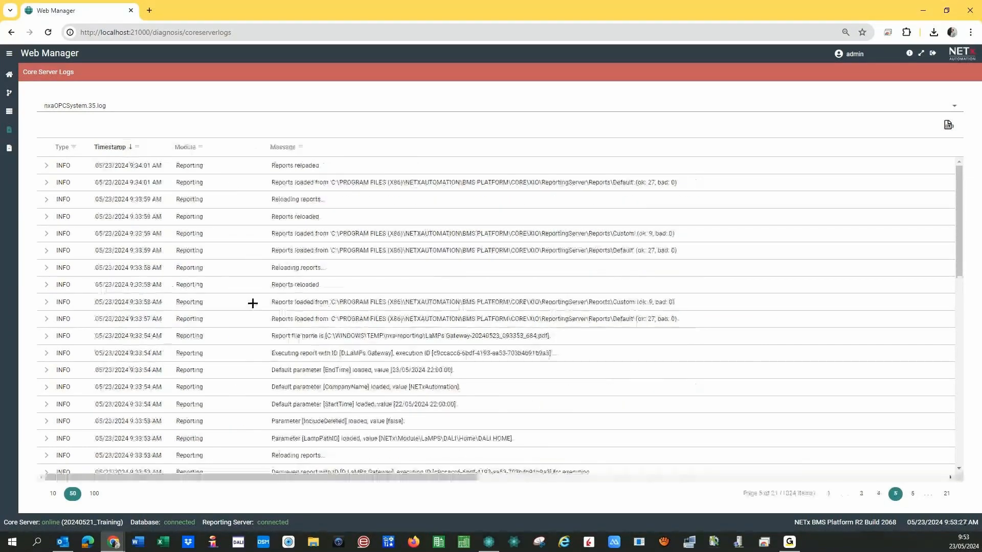
{"action": "scroll", "coordinate": [213, 312], "scroll_direction": "down", "scroll_amount": 10}
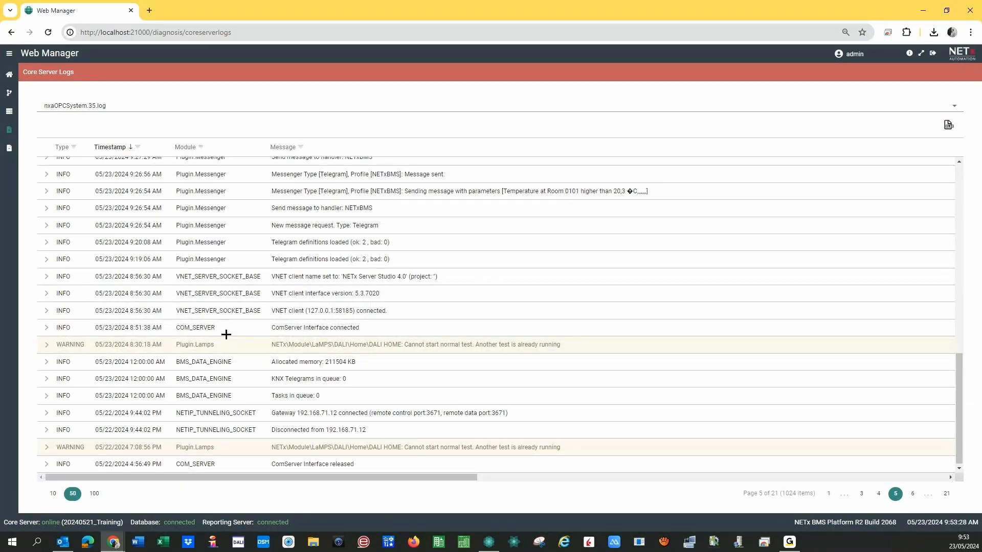
{"action": "scroll", "coordinate": [226, 335], "scroll_direction": "up", "scroll_amount": 10}
{"action": "left_click", "coordinate": [9, 148]}
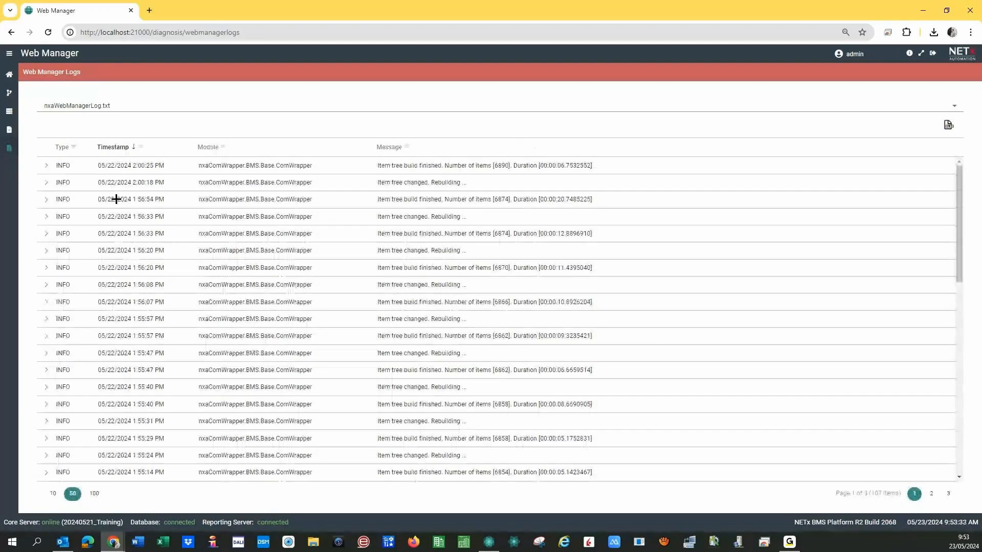
{"action": "scroll", "coordinate": [261, 285], "scroll_direction": "down", "scroll_amount": 10}
{"action": "scroll", "coordinate": [261, 285], "scroll_direction": "up", "scroll_amount": 10}
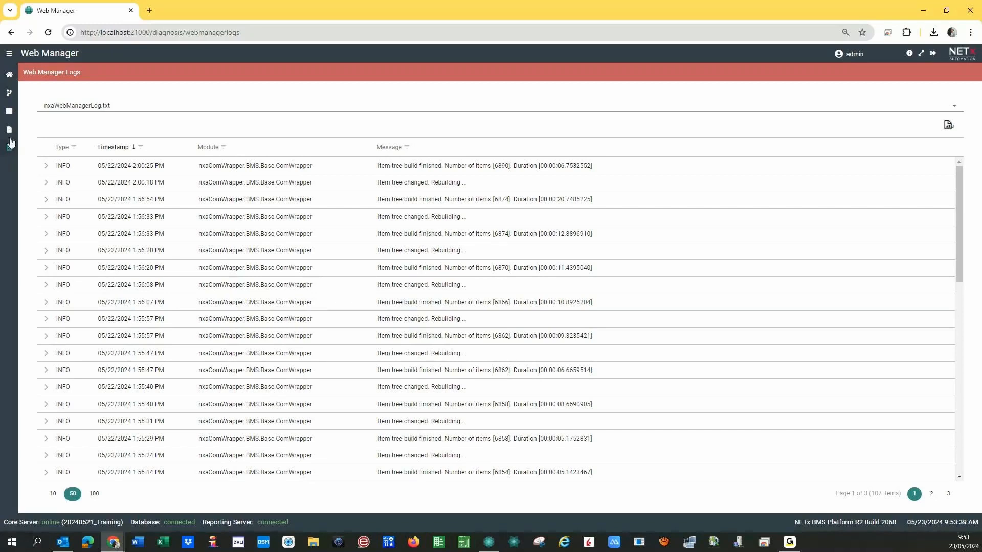
{"action": "left_click", "coordinate": [10, 130]}
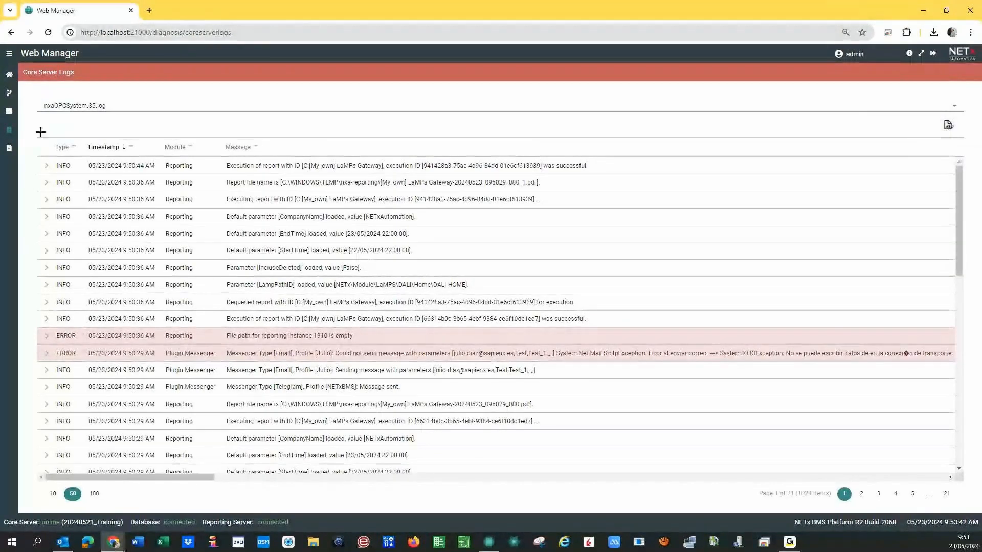
{"action": "left_click", "coordinate": [9, 114]}
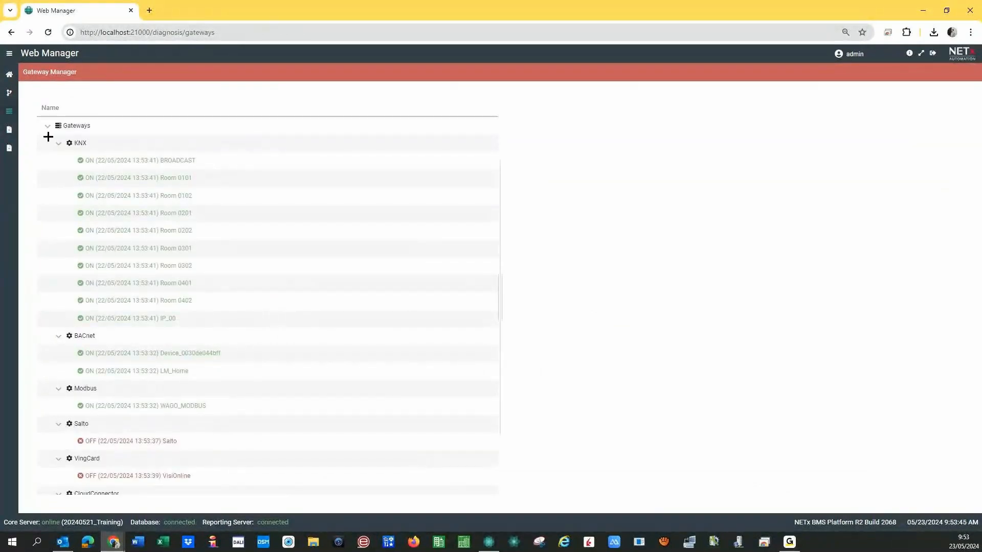
Go back via the Item Tree to the Web Manager dashboard, then bring Core Server Studio forward.
{"action": "left_click", "coordinate": [9, 93]}
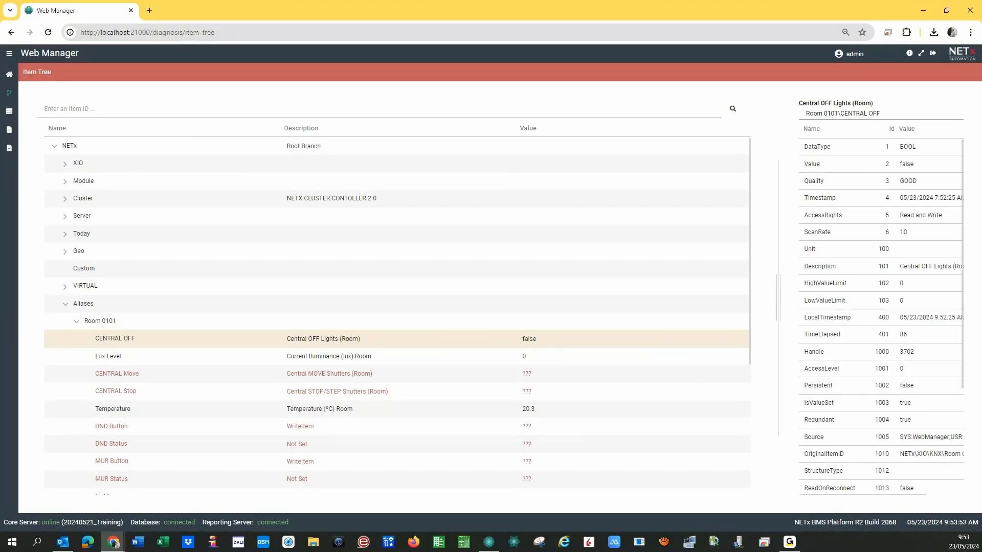
{"action": "left_click", "coordinate": [9, 74]}
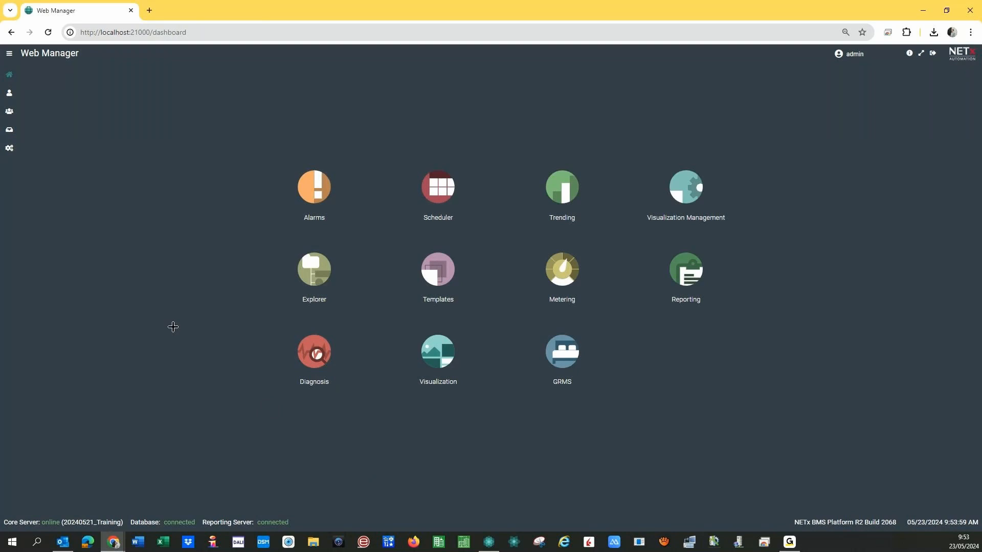
{"action": "left_click", "coordinate": [490, 542]}
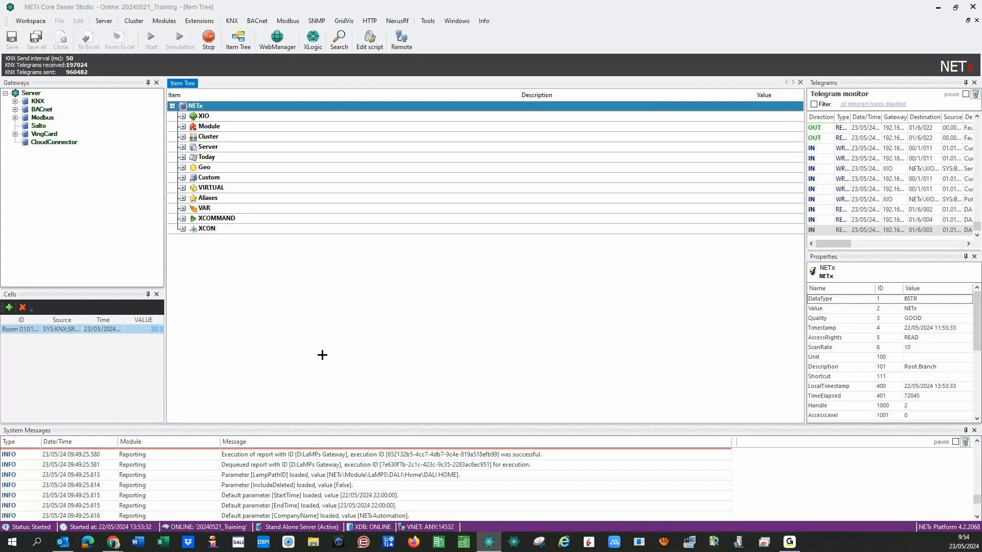
{"action": "left_click", "coordinate": [313, 542]}
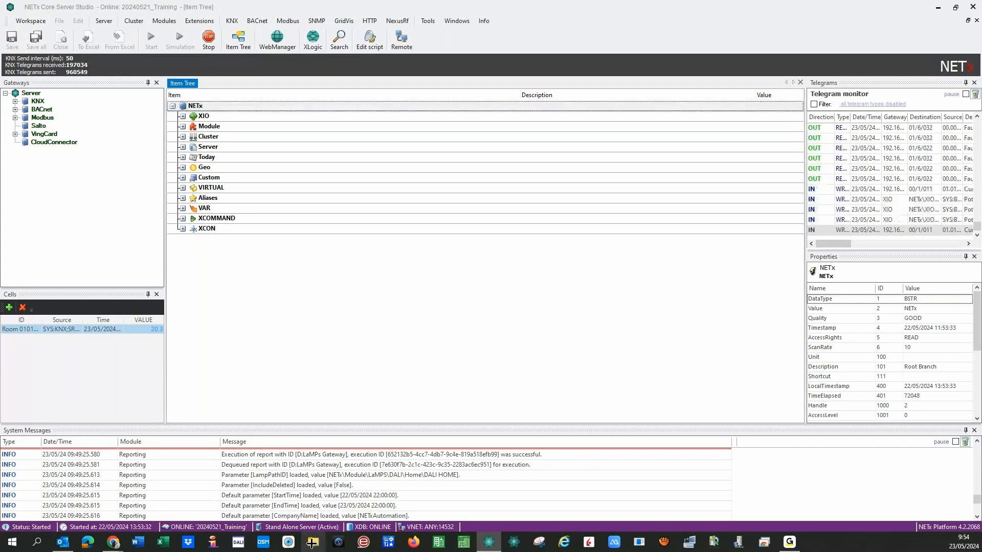
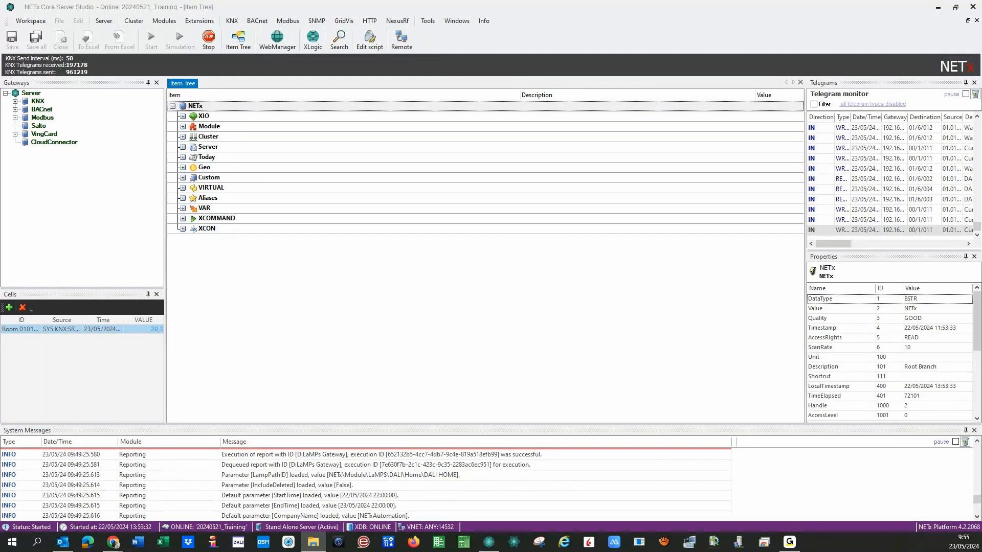
Drag the NETxAutomation File Explorer window from the screen edge onto the Studio window.
{"action": "left_click_drag", "start_coordinate": [0, 46], "coordinate": [543, 62]}
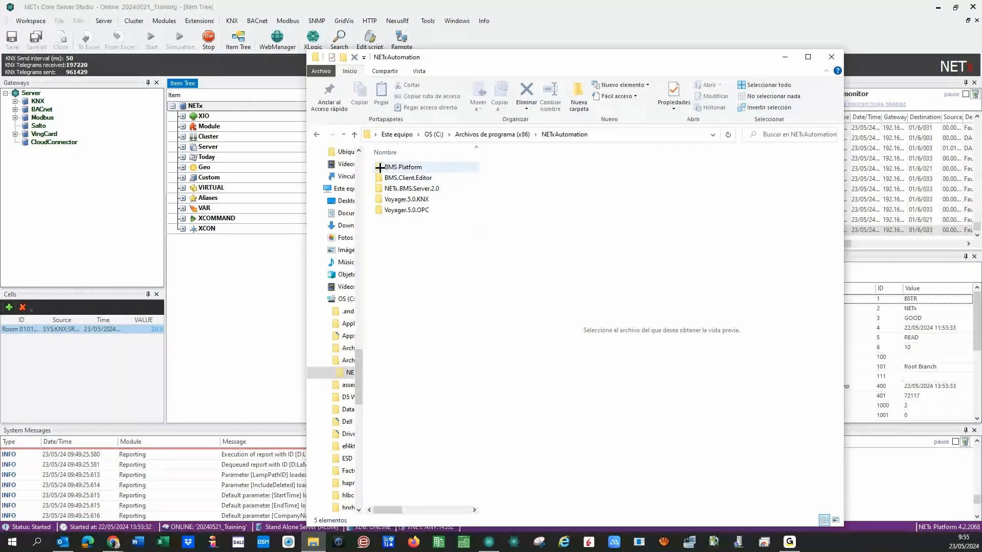
Navigate through BMS Platform > Core > Workspaces into the 20240521_Training folder.
{"action": "left_click", "coordinate": [379, 167]}
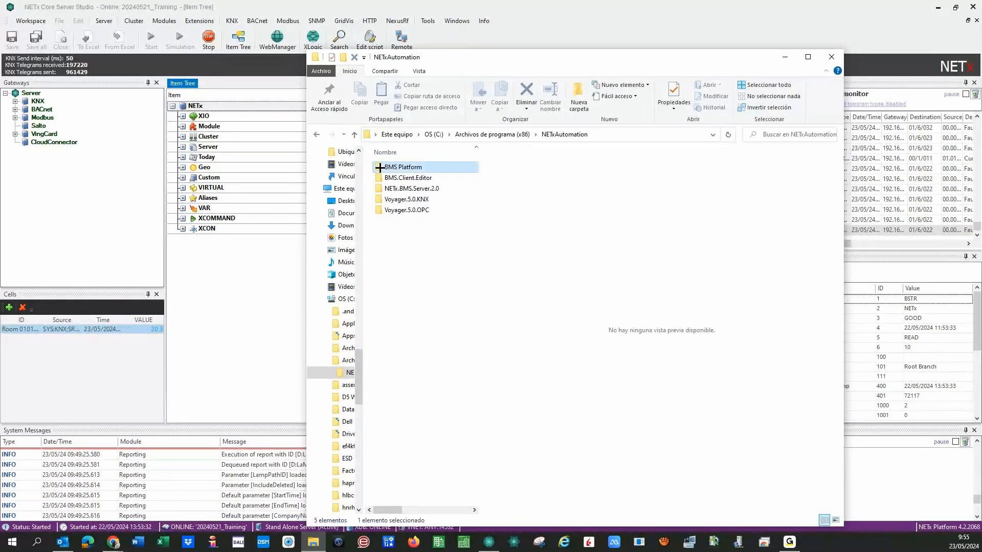
{"action": "double_click", "coordinate": [380, 167]}
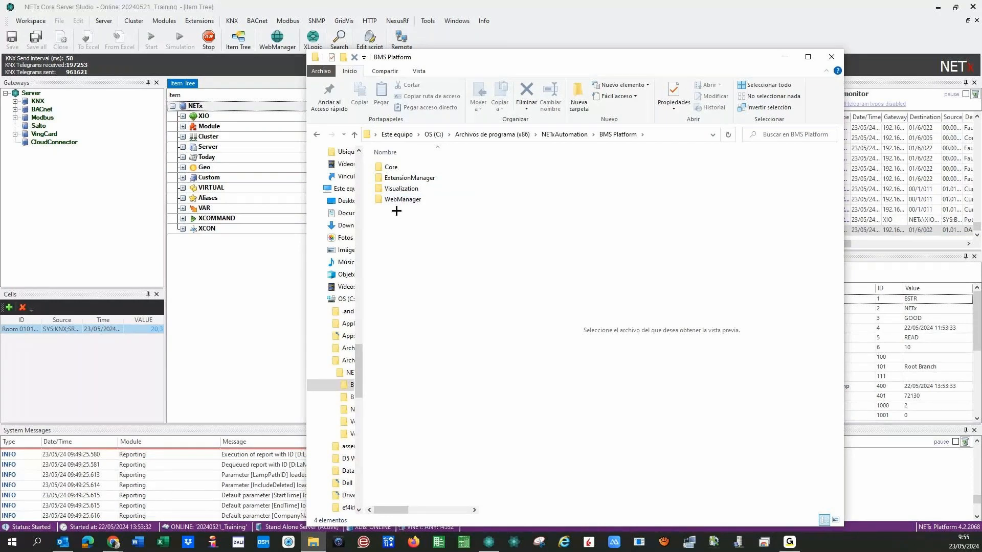
{"action": "double_click", "coordinate": [377, 167]}
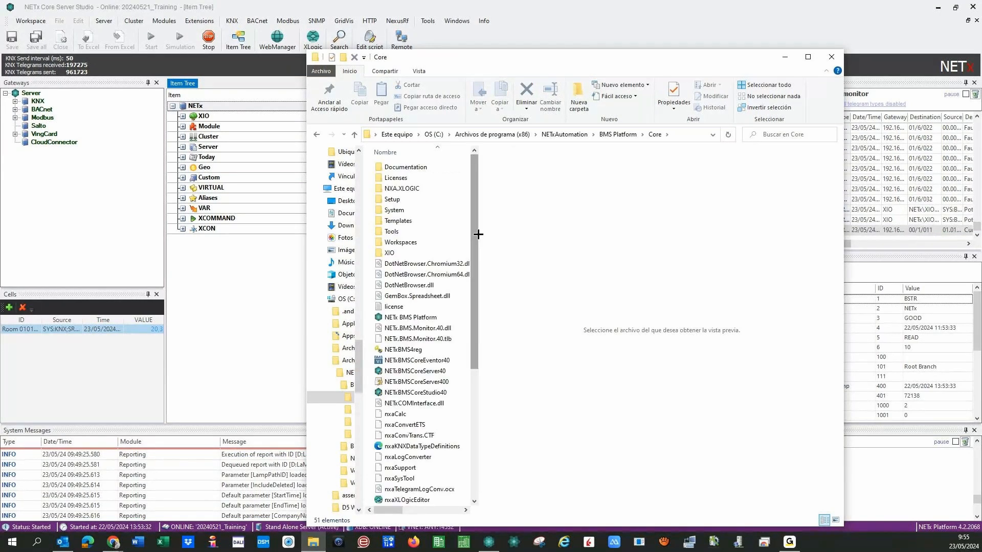
{"action": "left_click_drag", "start_coordinate": [475, 232], "coordinate": [532, 238]}
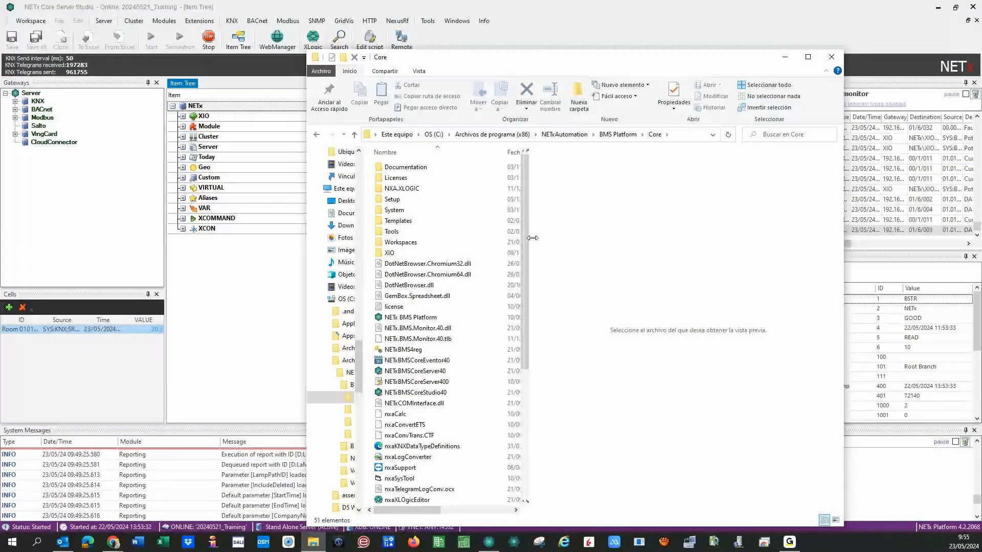
{"action": "left_click", "coordinate": [393, 243]}
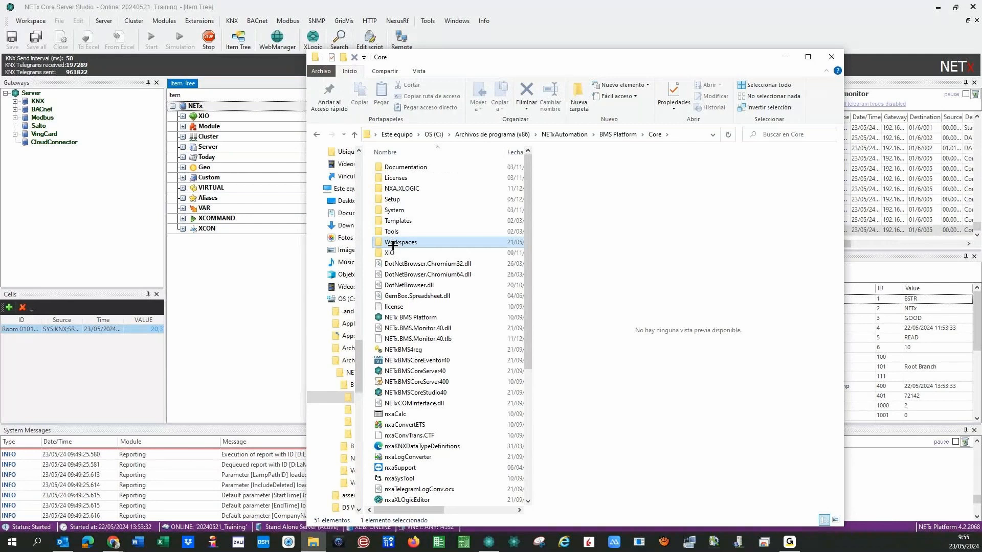
{"action": "double_click", "coordinate": [379, 242]}
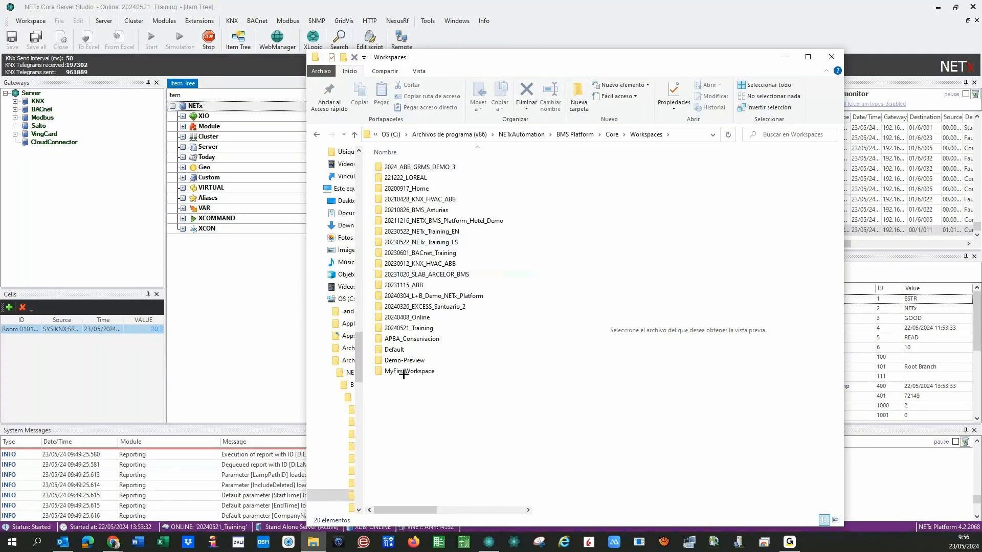
{"action": "left_click", "coordinate": [382, 330]}
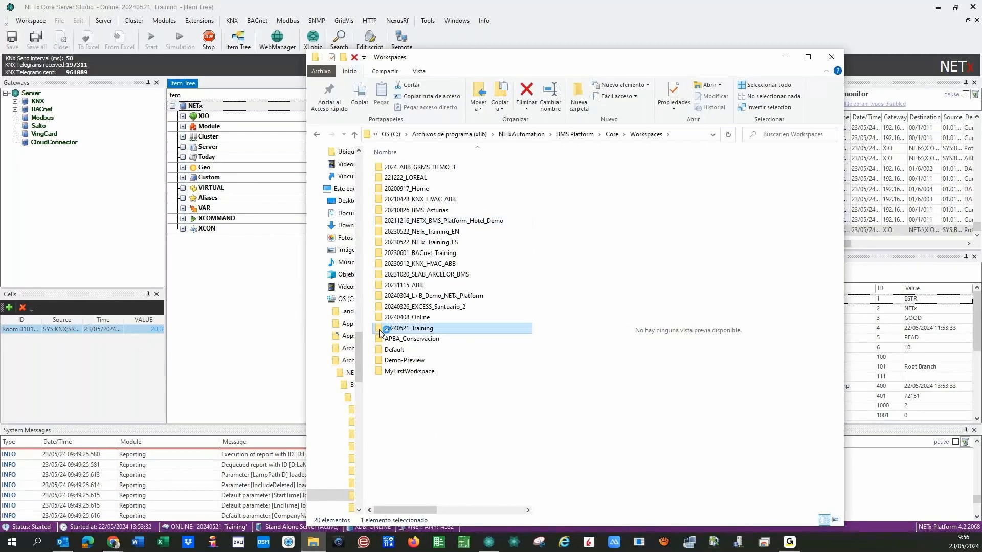
{"action": "double_click", "coordinate": [382, 330]}
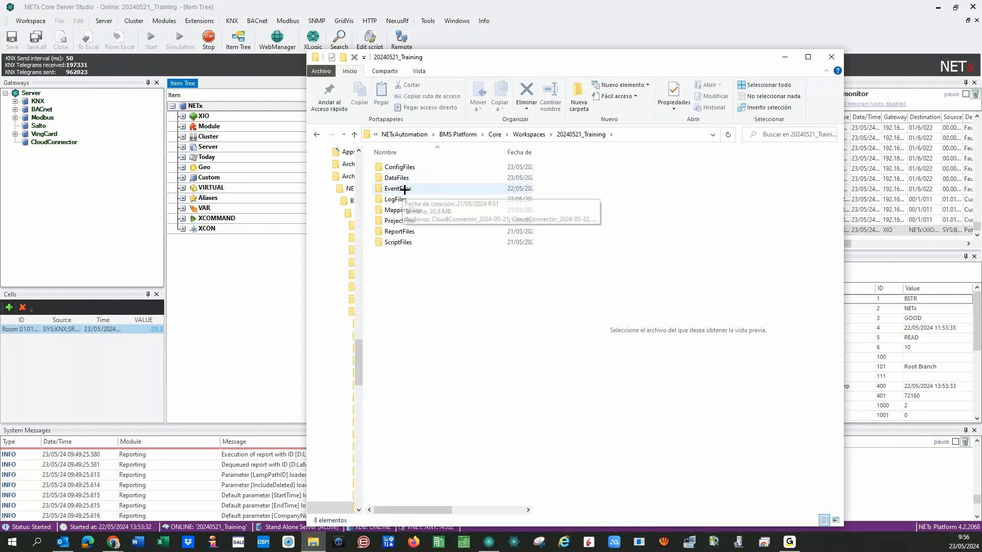
In LogFiles, widen the list and name column, then select log nxaOPCSystem.35.2024_05_21_10_24_25_637.
{"action": "double_click", "coordinate": [381, 201]}
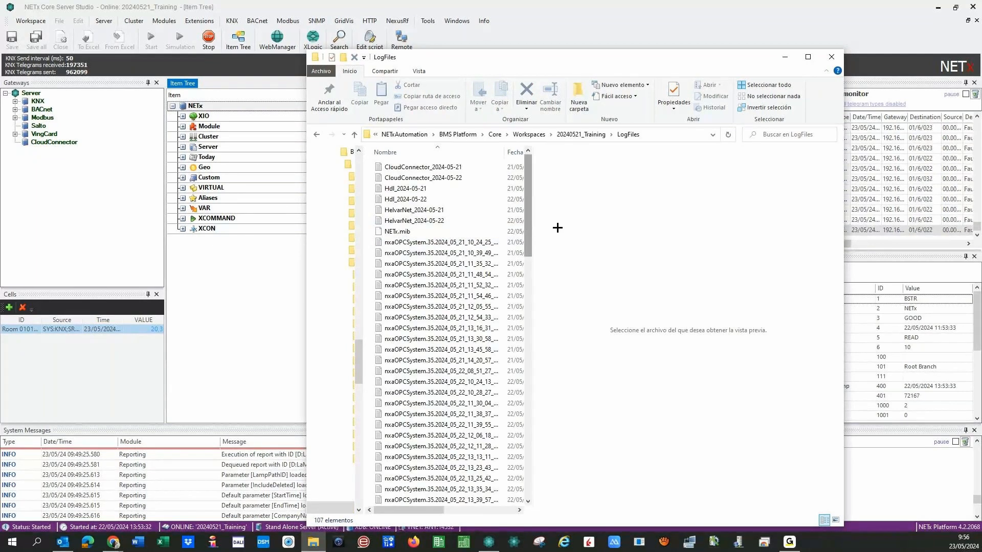
{"action": "left_click_drag", "start_coordinate": [533, 230], "coordinate": [585, 232]}
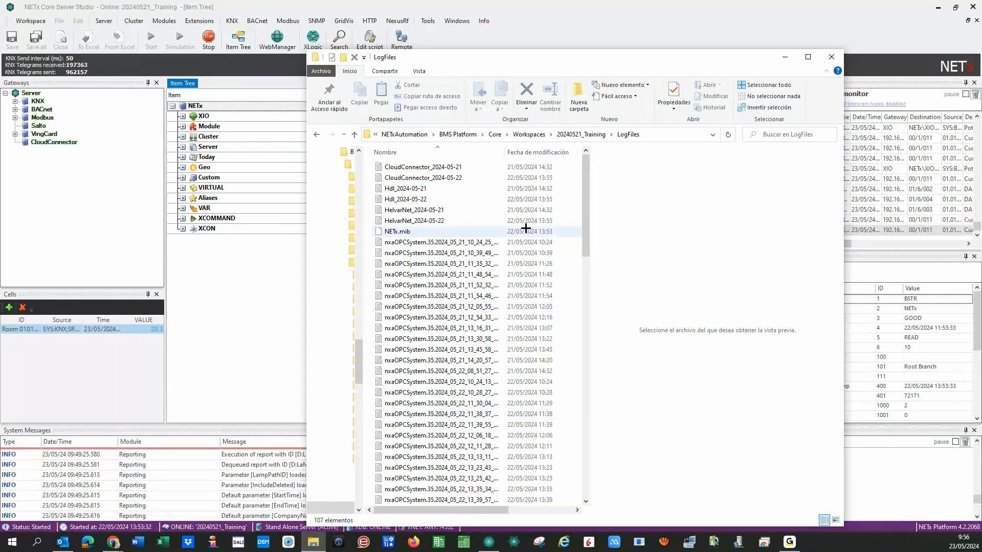
{"action": "mouse_move", "coordinate": [505, 154]}
{"action": "left_mouse_down"}
{"action": "mouse_move", "coordinate": [527, 160]}
{"action": "mouse_move", "coordinate": [517, 160]}
{"action": "left_mouse_up"}
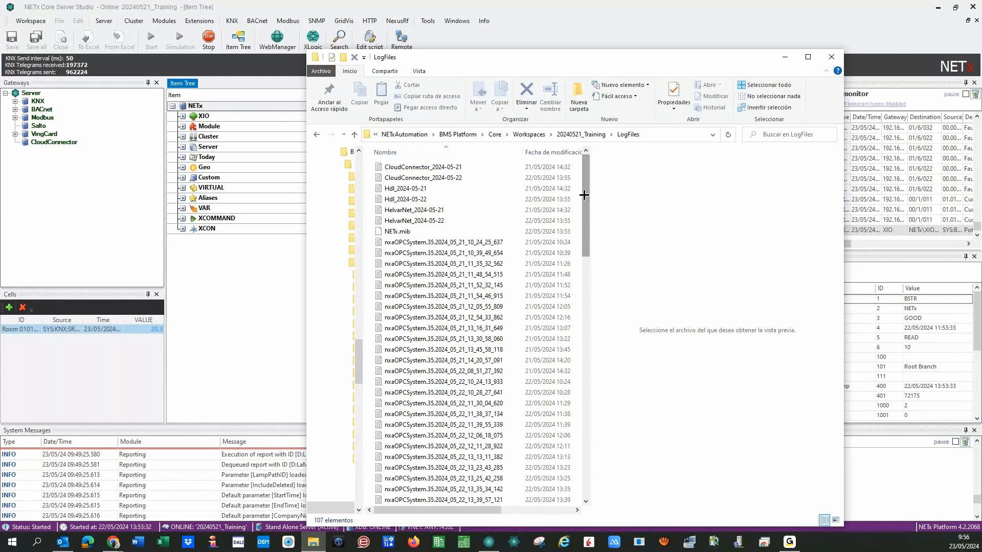
{"action": "mouse_move", "coordinate": [583, 194]}
{"action": "left_mouse_down"}
{"action": "mouse_move", "coordinate": [581, 252]}
{"action": "mouse_move", "coordinate": [576, 201]}
{"action": "left_mouse_up"}
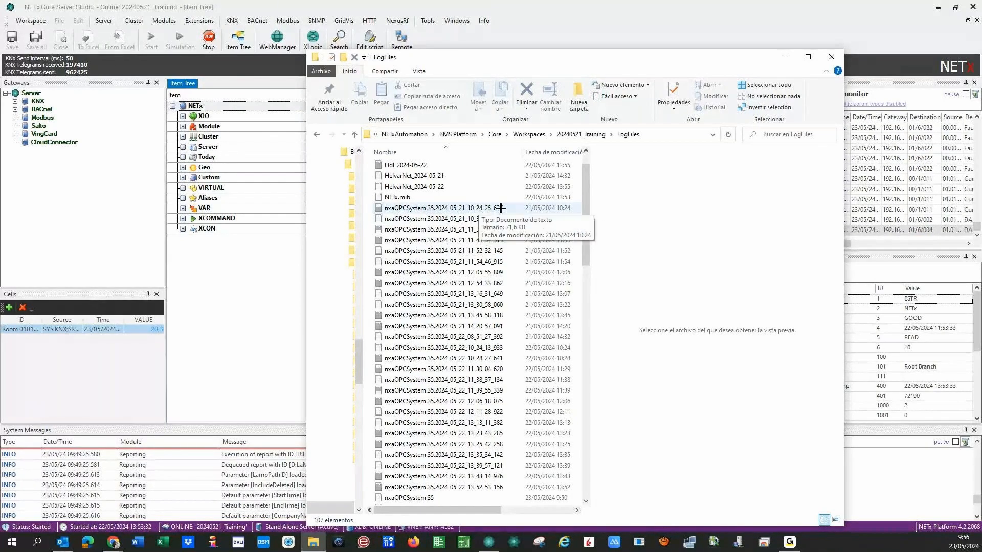
{"action": "left_click", "coordinate": [391, 206]}
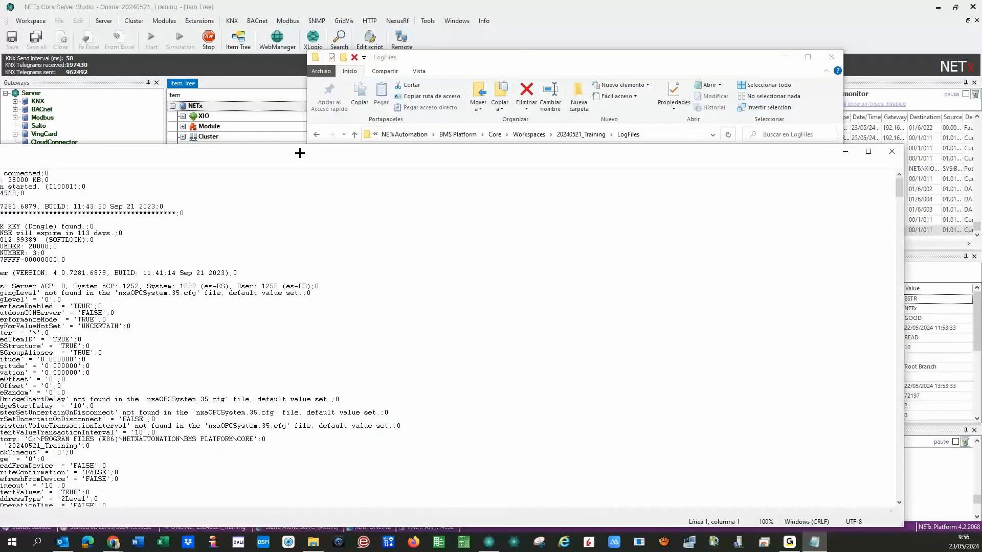
Scroll the 21/05 system log down to its shutdown errors, close it, and scroll LogFiles.
{"action": "left_click_drag", "start_coordinate": [300, 153], "coordinate": [634, 116]}
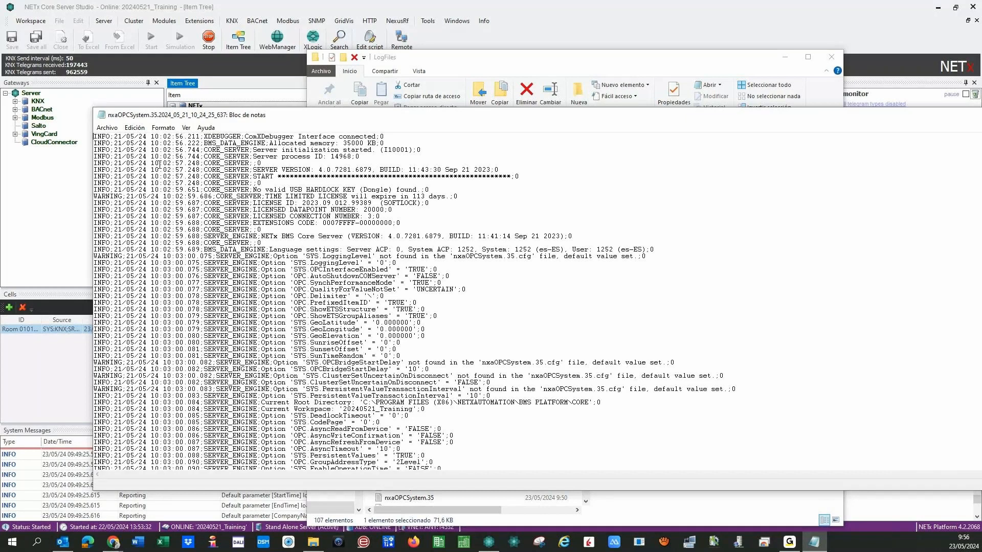
{"action": "scroll", "coordinate": [200, 267], "scroll_direction": "down", "scroll_amount": 20}
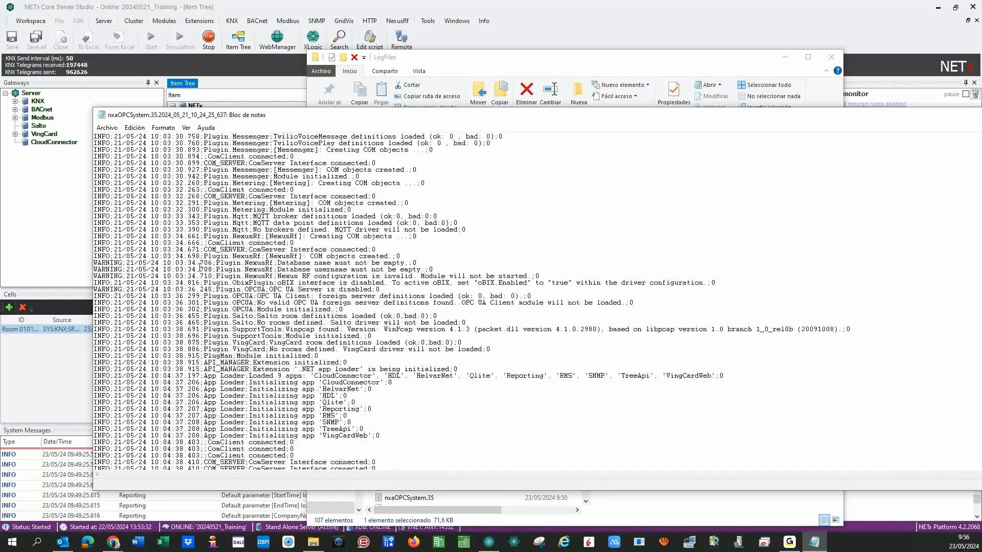
{"action": "scroll", "coordinate": [199, 266], "scroll_direction": "down", "scroll_amount": 15}
{"action": "scroll", "coordinate": [216, 295], "scroll_direction": "down", "scroll_amount": 15}
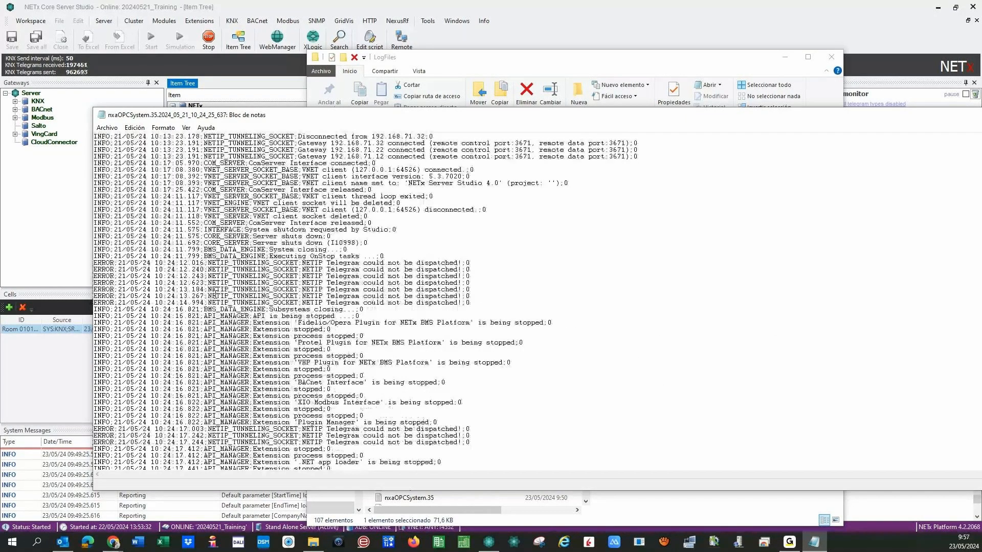
{"action": "left_click_drag", "start_coordinate": [690, 114], "coordinate": [386, 121]}
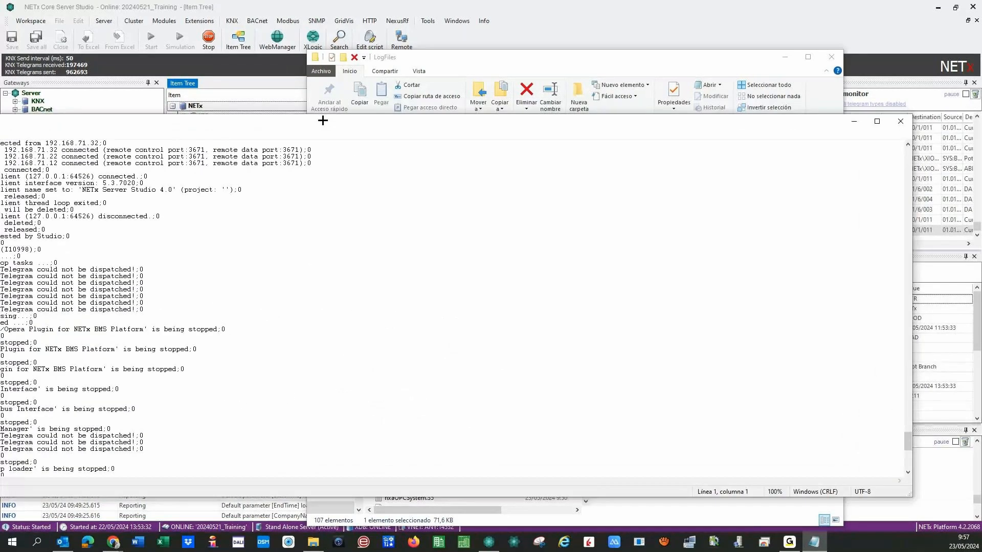
{"action": "left_click", "coordinate": [897, 126]}
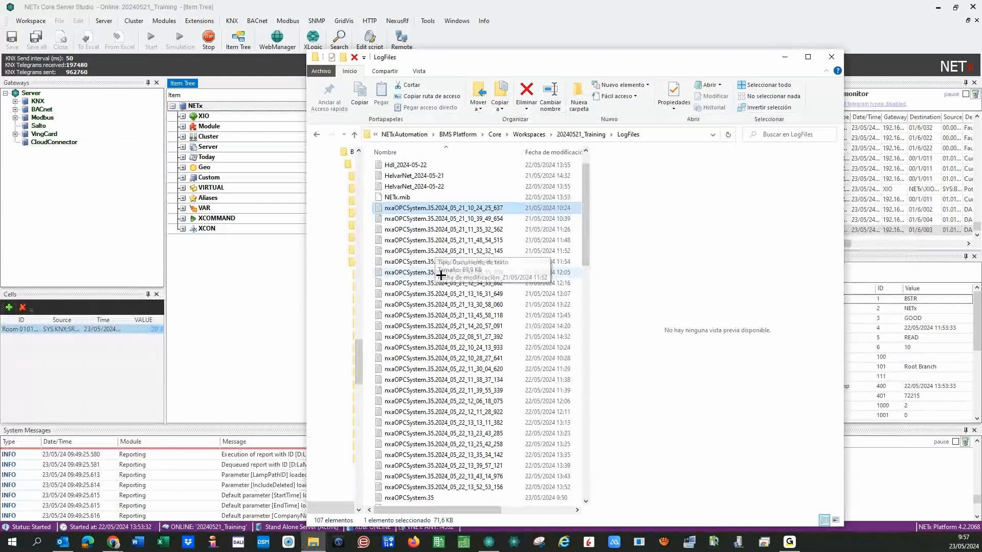
{"action": "scroll", "coordinate": [429, 276], "scroll_direction": "down", "scroll_amount": 7}
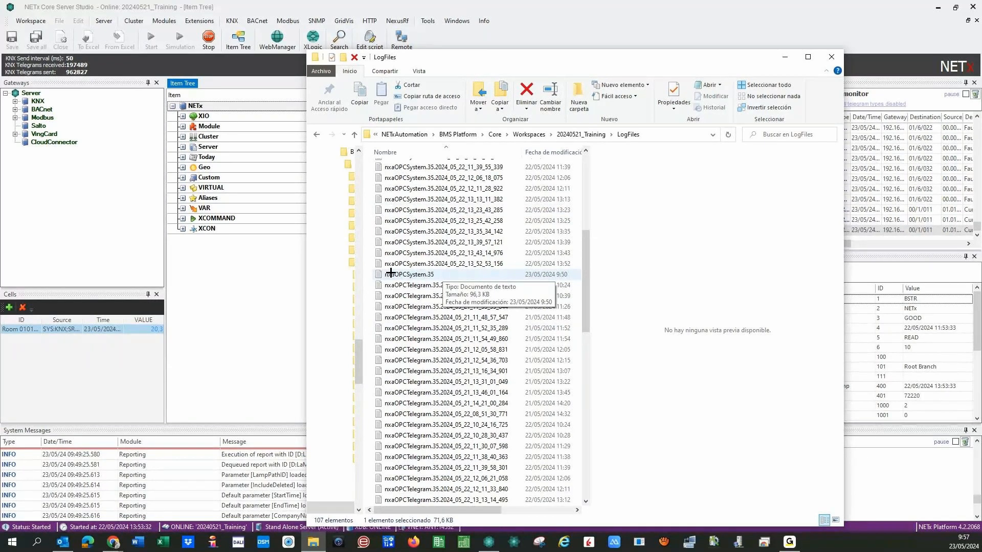
Open the current nxaOPCSystem.35 log full-width and scroll back from its end.
{"action": "double_click", "coordinate": [410, 274]}
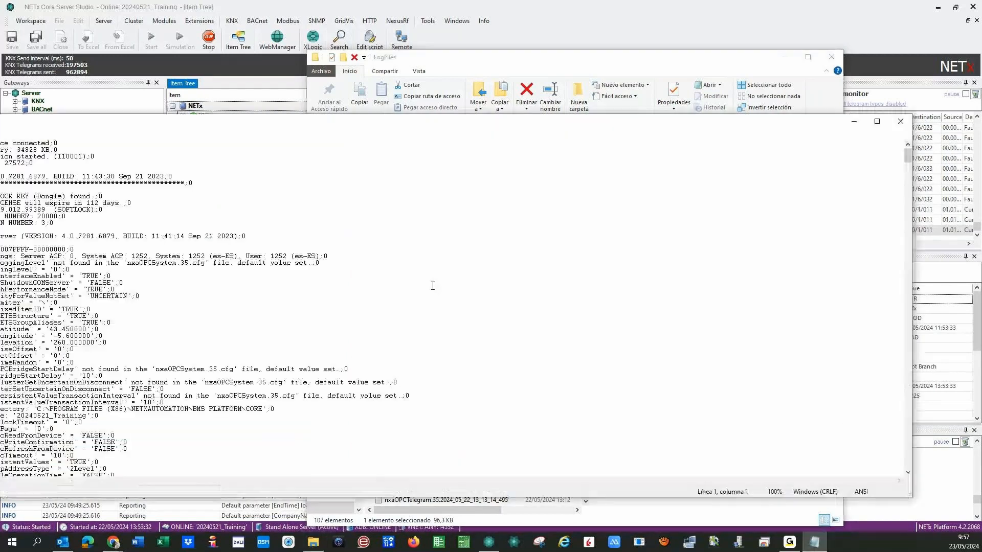
{"action": "double_click", "coordinate": [417, 120]}
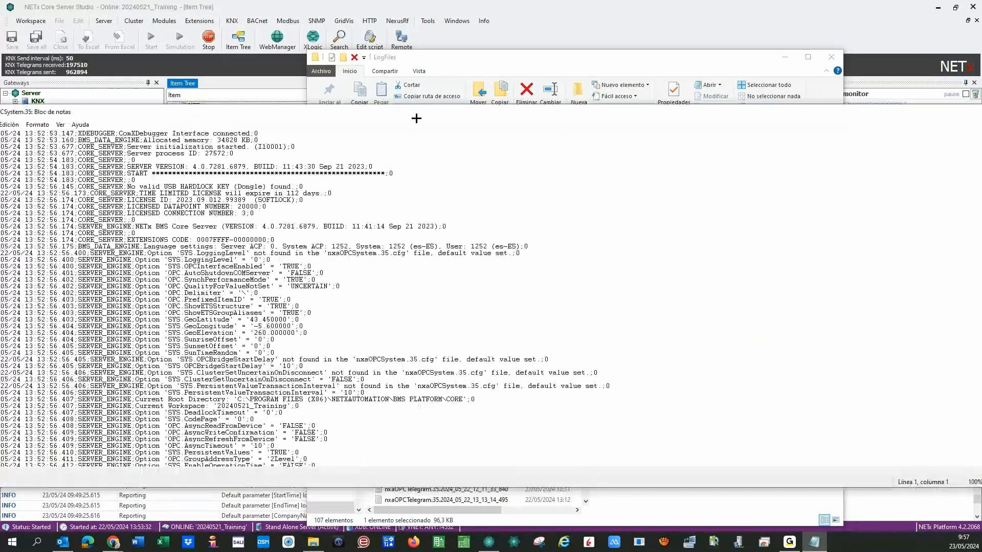
{"action": "left_click_drag", "start_coordinate": [416, 118], "coordinate": [514, 86]}
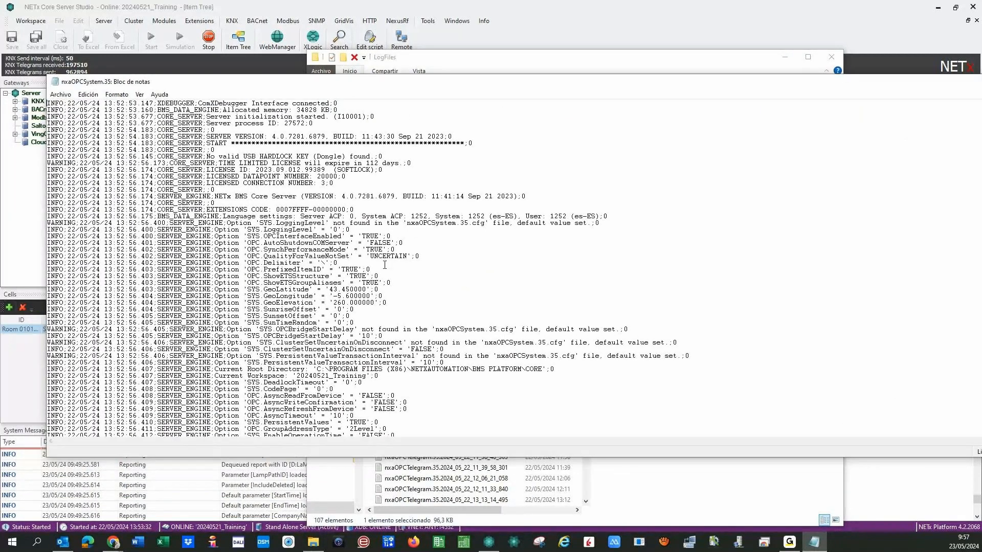
{"action": "key", "text": "ctrl+End"}
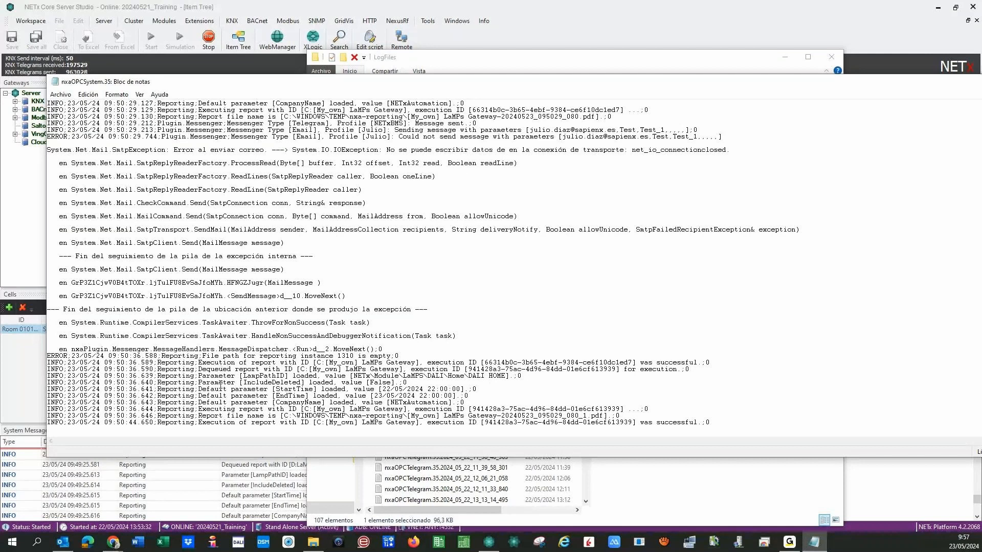
{"action": "scroll", "coordinate": [218, 383], "scroll_direction": "up", "scroll_amount": 7}
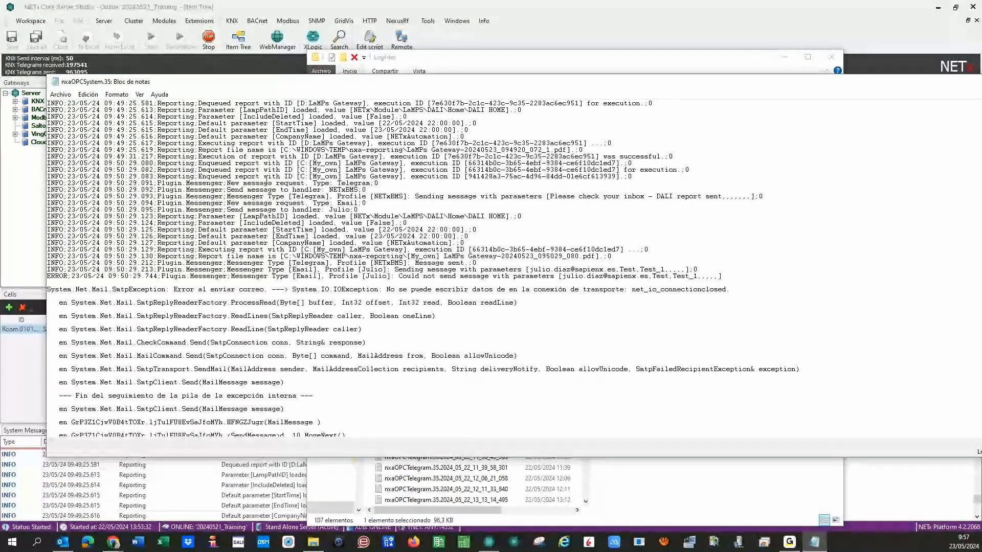
{"action": "scroll", "coordinate": [268, 205], "scroll_direction": "up", "scroll_amount": 7}
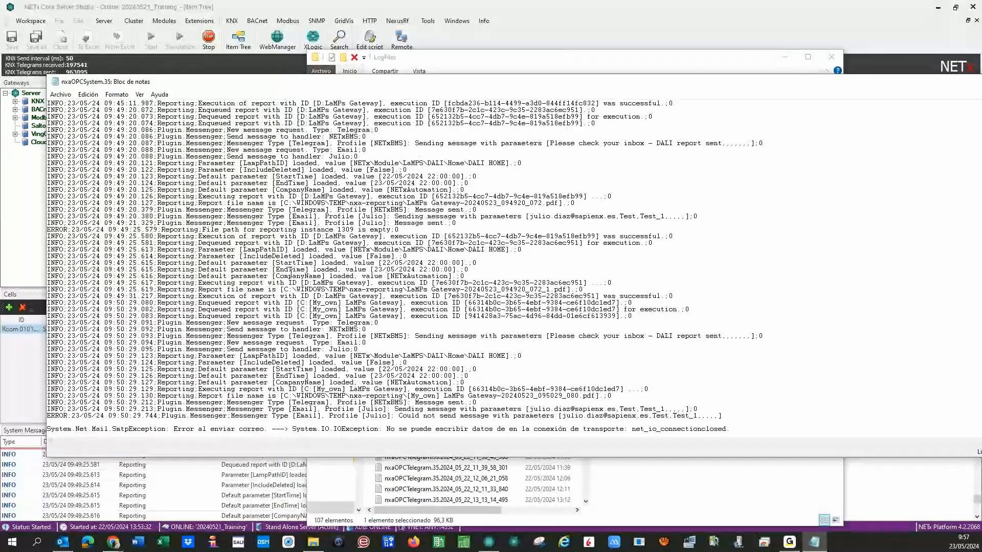
{"action": "scroll", "coordinate": [291, 273], "scroll_direction": "down", "scroll_amount": 14}
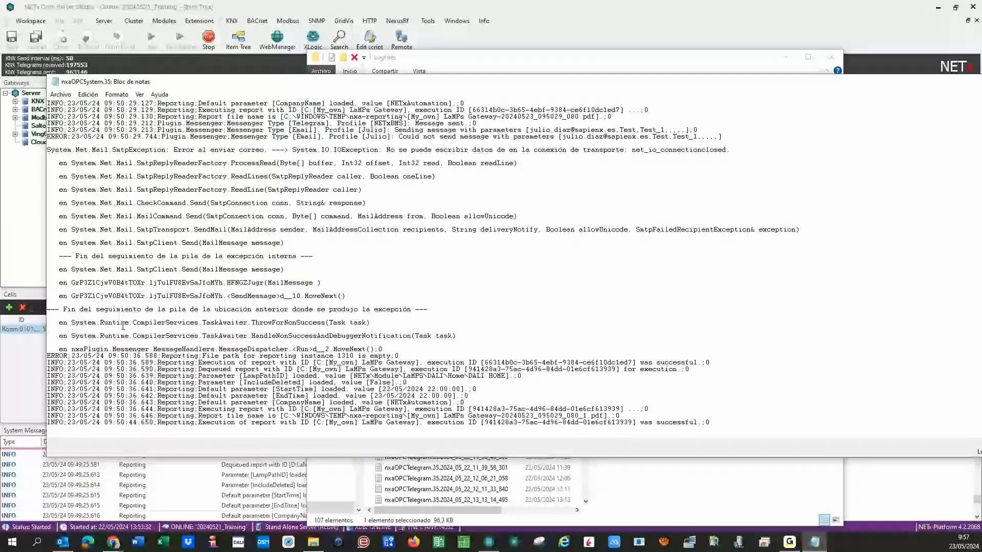
{"action": "scroll", "coordinate": [123, 325], "scroll_direction": "up", "scroll_amount": 17}
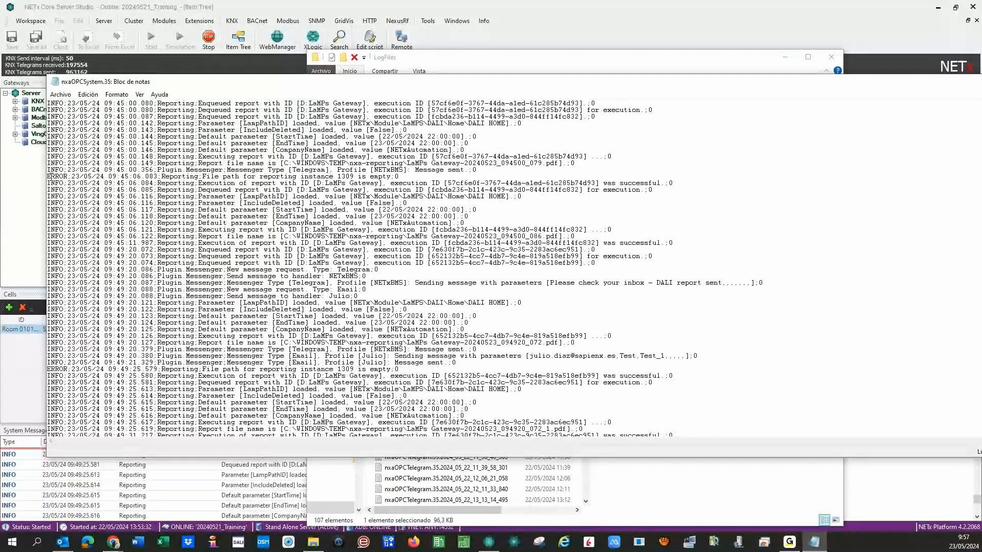
Highlight the empty-report-path ERROR and cloud-project WARNING lines, then close the log.
{"action": "triple_click", "coordinate": [50, 176]}
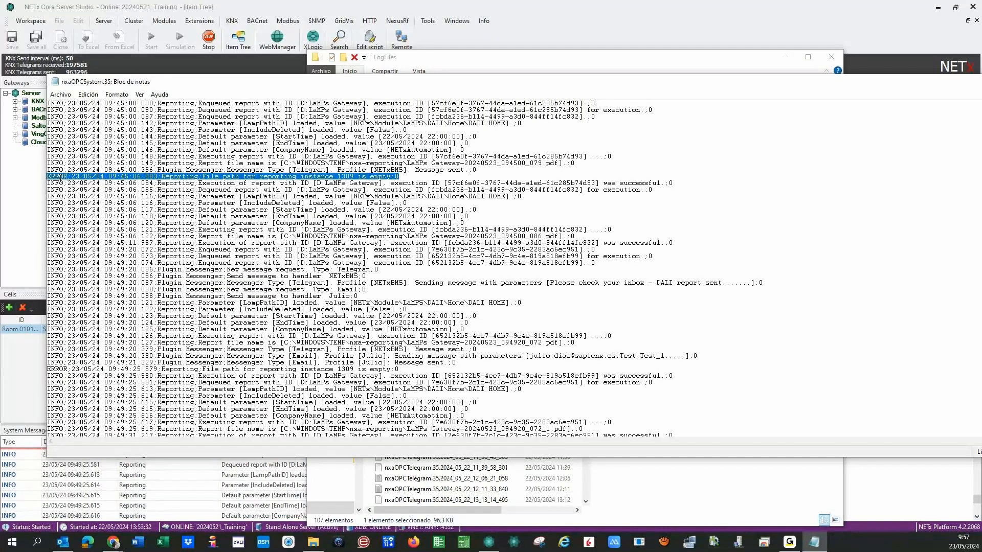
{"action": "left_click", "coordinate": [59, 177]}
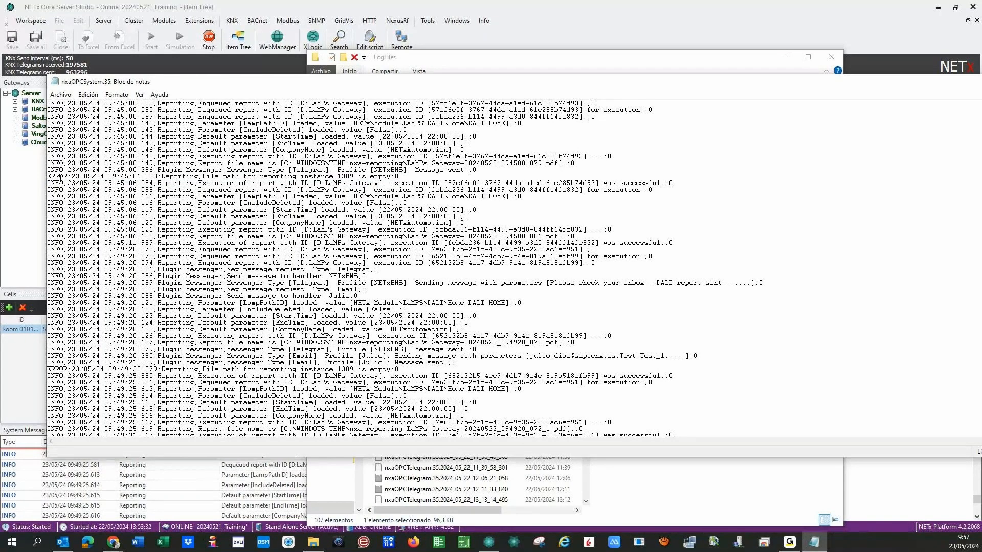
{"action": "scroll", "coordinate": [59, 177], "scroll_direction": "up", "scroll_amount": 20}
{"action": "left_click_drag", "start_coordinate": [51, 123], "coordinate": [493, 124]}
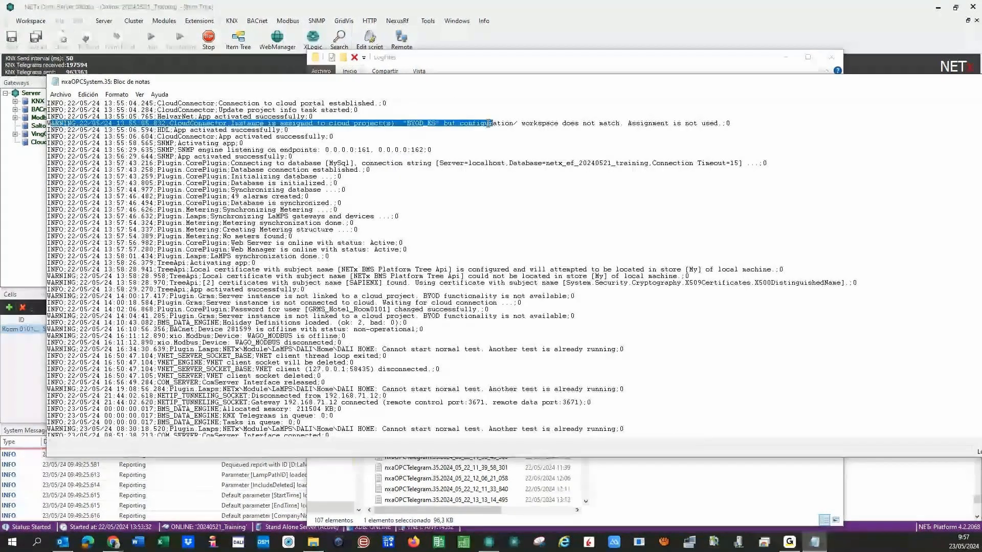
{"action": "left_click", "coordinate": [684, 164]}
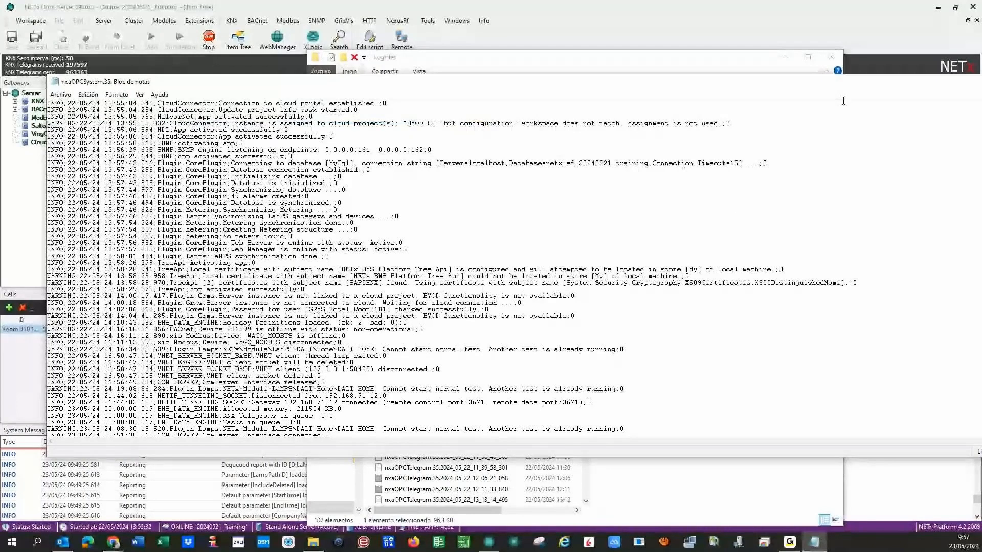
{"action": "left_click_drag", "start_coordinate": [817, 81], "coordinate": [573, 80]}
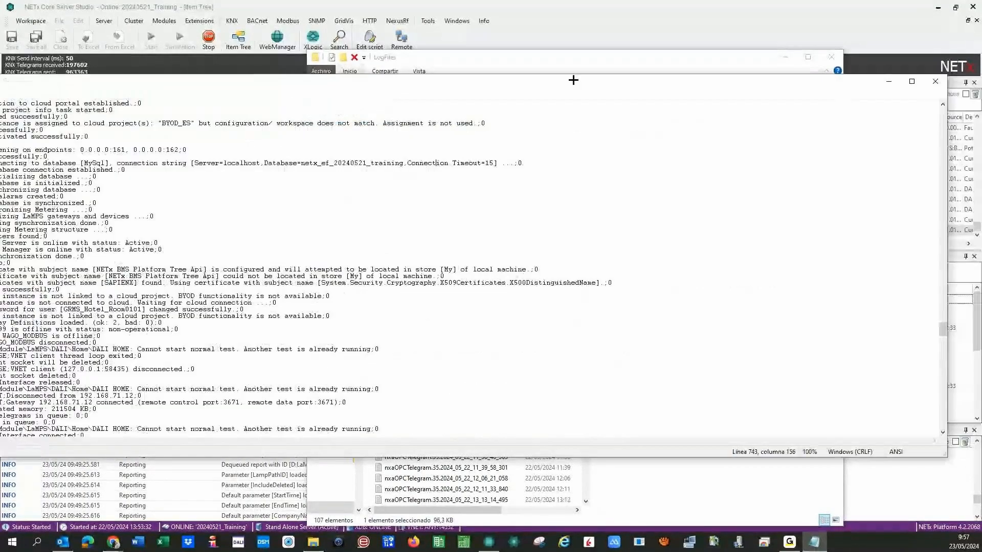
{"action": "key", "text": "alt+F4"}
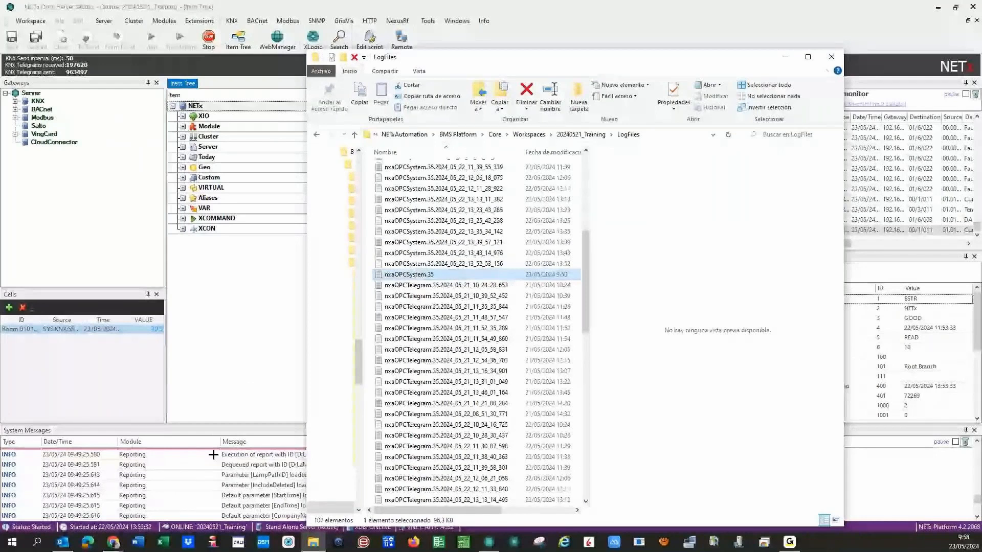
Go up to 20240521_Training and open its DataFiles folder.
{"action": "left_click_drag", "start_coordinate": [586, 287], "coordinate": [590, 325]}
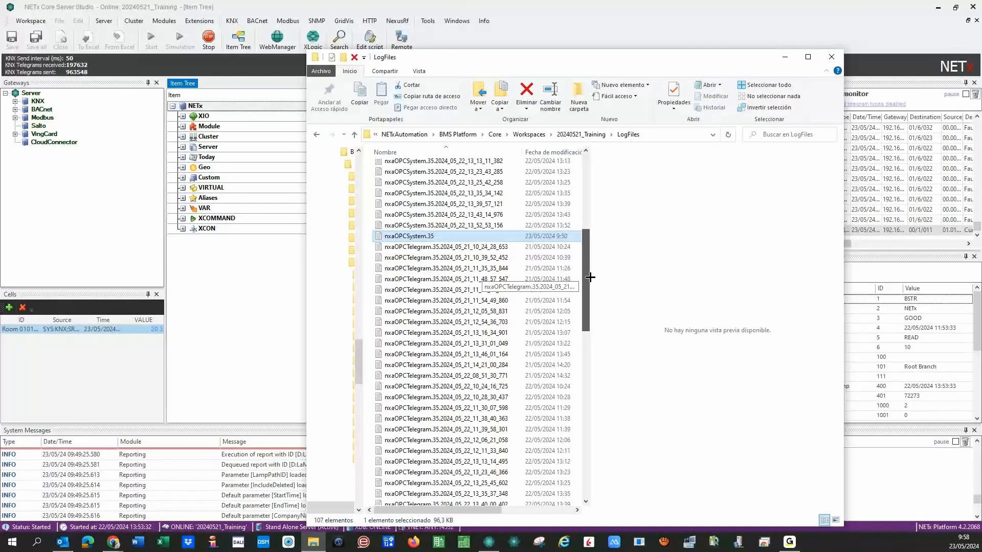
{"action": "left_click", "coordinate": [581, 134]}
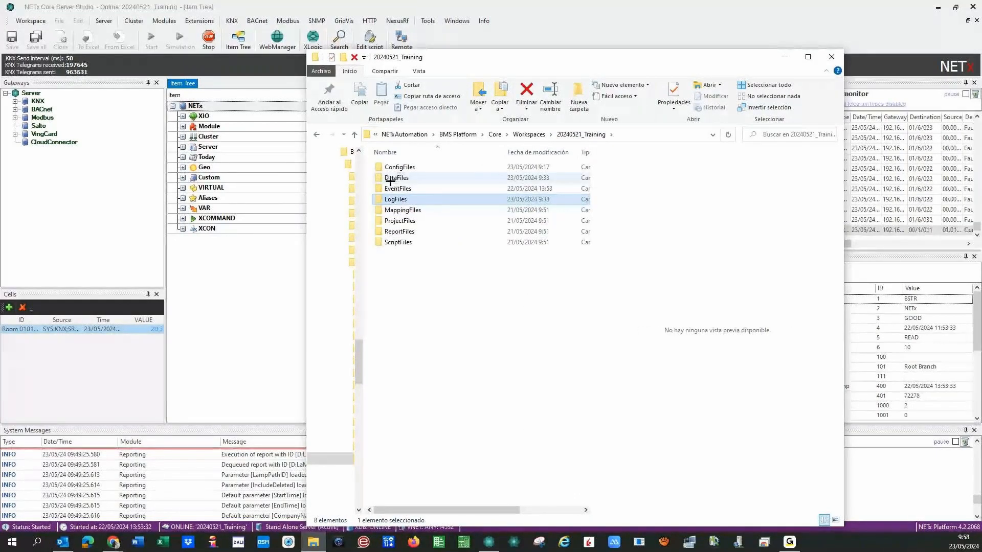
{"action": "left_click", "coordinate": [390, 178]}
{"action": "double_click", "coordinate": [390, 177]}
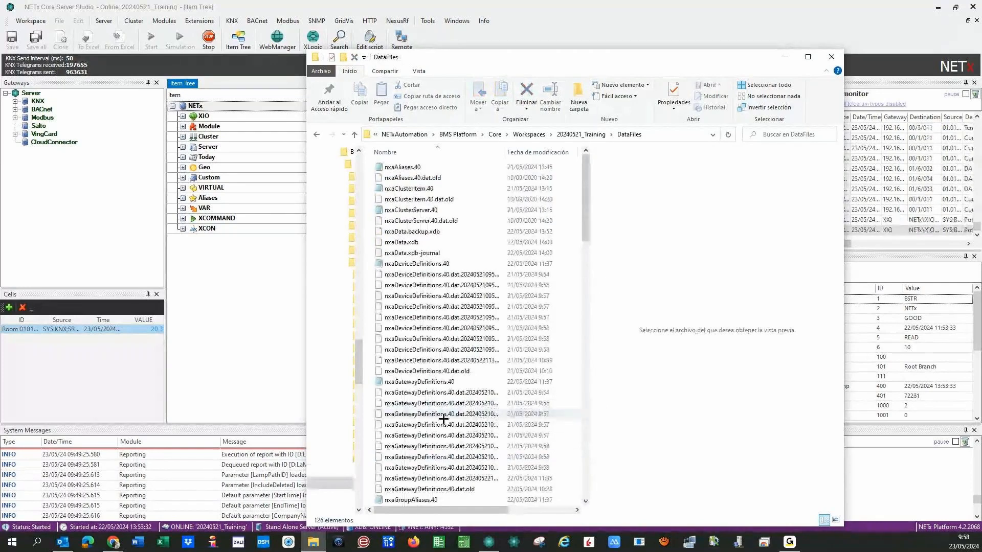
View the nxaGatewayDefinitions.40 room gateway entries in Notepad, then close it.
{"action": "double_click", "coordinate": [415, 385]}
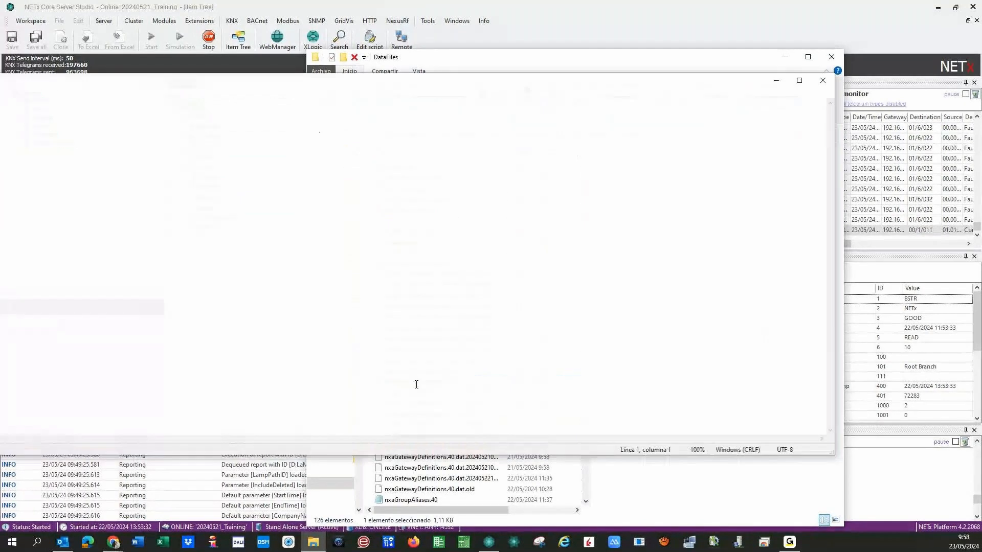
{"action": "left_click_drag", "start_coordinate": [0, 80], "coordinate": [356, 99]}
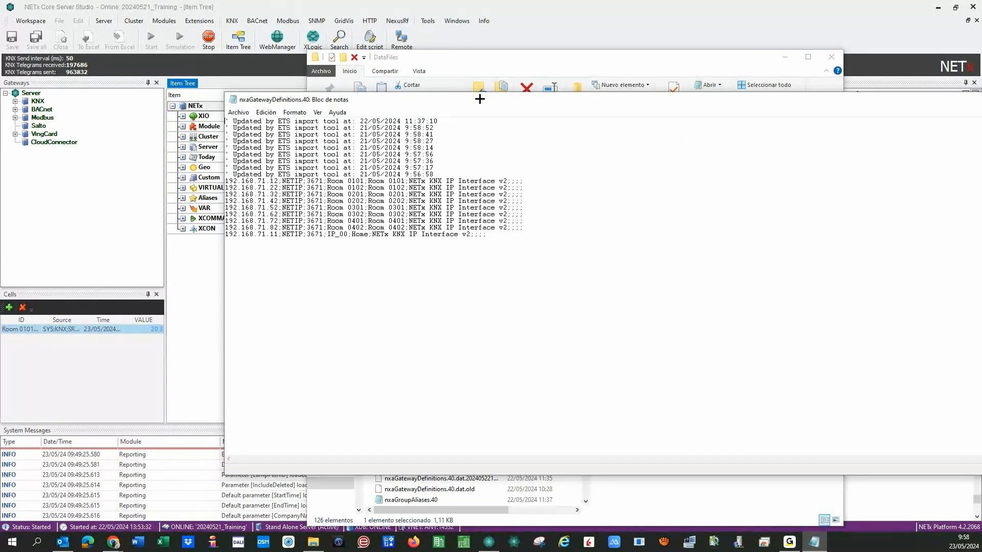
{"action": "left_click_drag", "start_coordinate": [477, 99], "coordinate": [314, 102]}
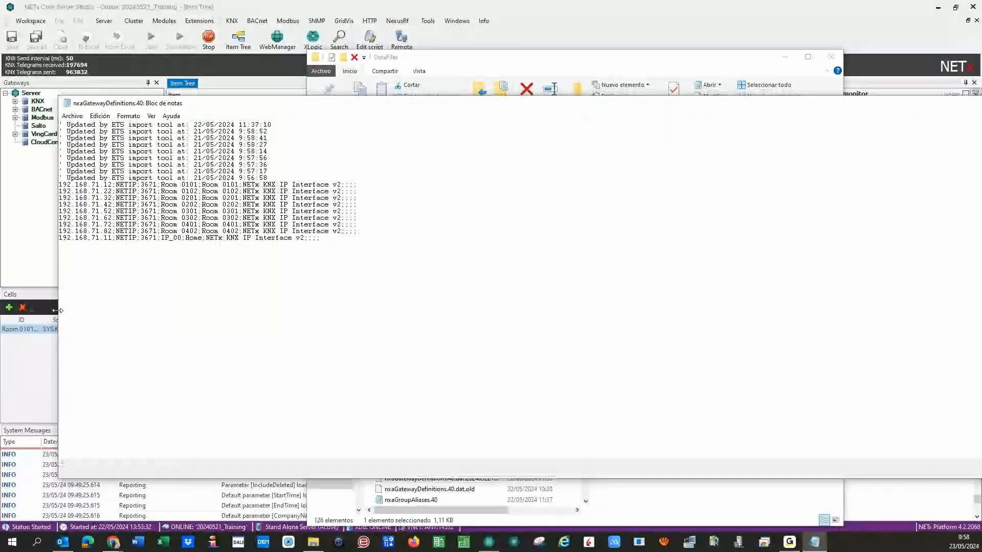
{"action": "left_click_drag", "start_coordinate": [59, 312], "coordinate": [373, 332]}
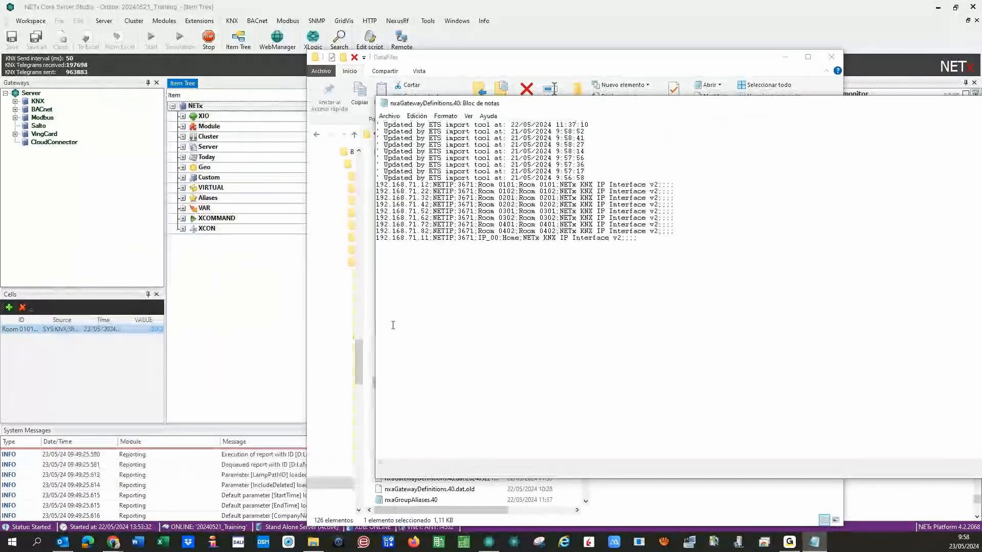
{"action": "left_click_drag", "start_coordinate": [600, 106], "coordinate": [321, 80]}
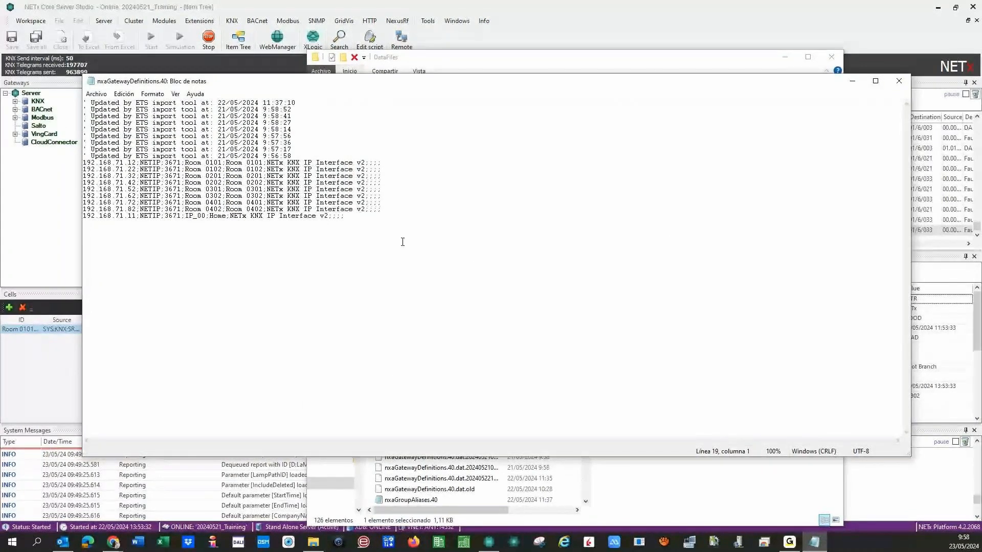
{"action": "key", "text": "alt+F4"}
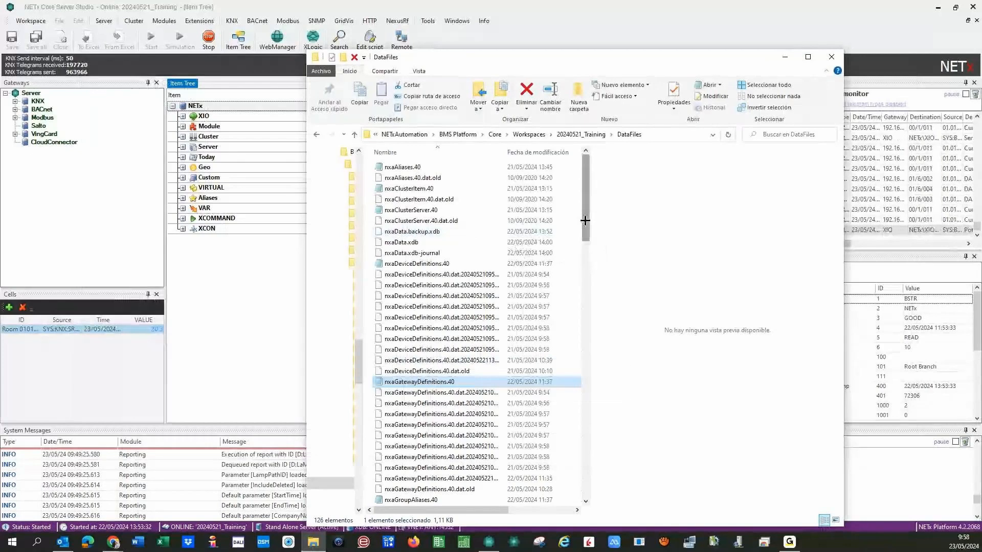
View the xio.BACnet configuration file from ConfigFiles, close it, and return to 20240521_Training.
{"action": "left_click_drag", "start_coordinate": [584, 221], "coordinate": [590, 134]}
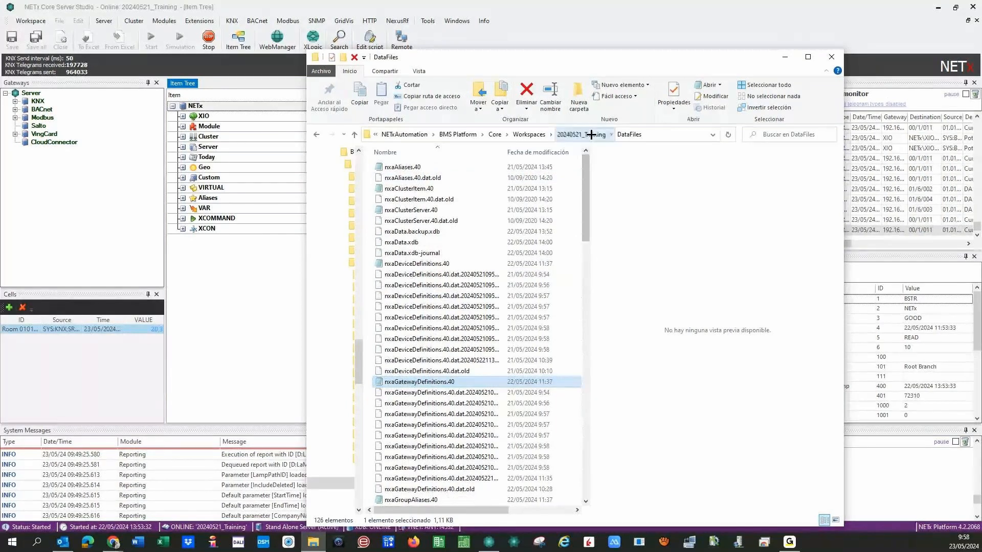
{"action": "left_click", "coordinate": [591, 134]}
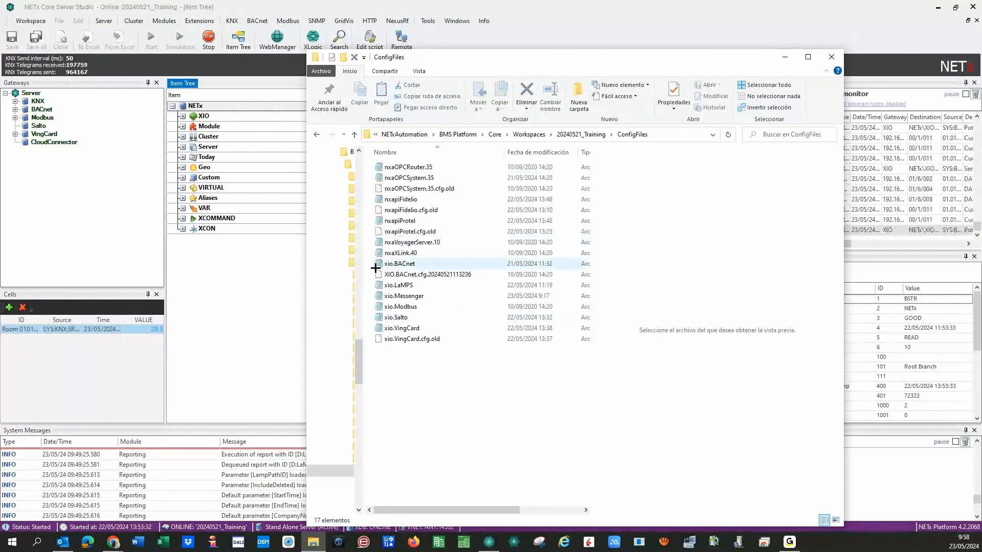
{"action": "left_click", "coordinate": [395, 265]}
{"action": "double_click", "coordinate": [396, 265]}
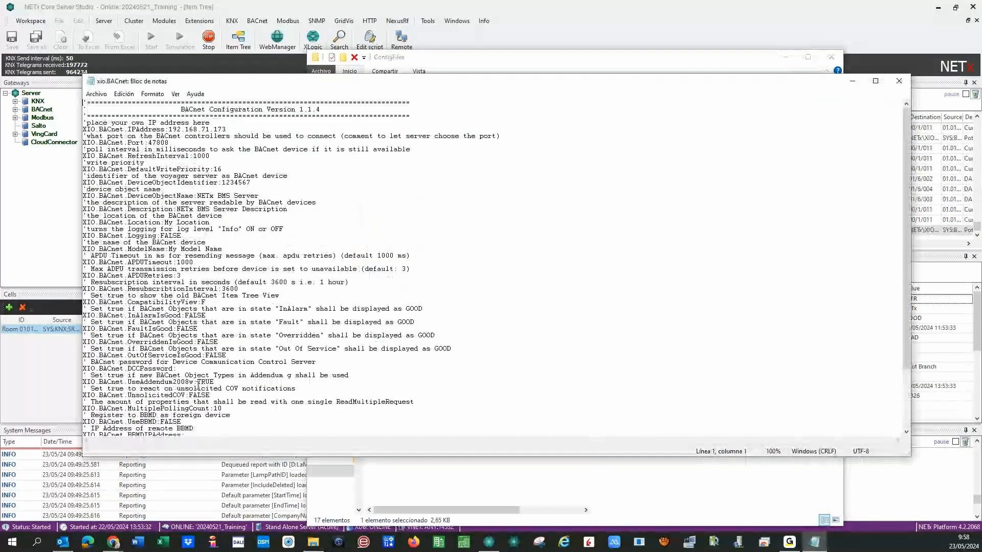
{"action": "scroll", "coordinate": [198, 385], "scroll_direction": "down", "scroll_amount": 4}
{"action": "scroll", "coordinate": [142, 409], "scroll_direction": "up", "scroll_amount": 4}
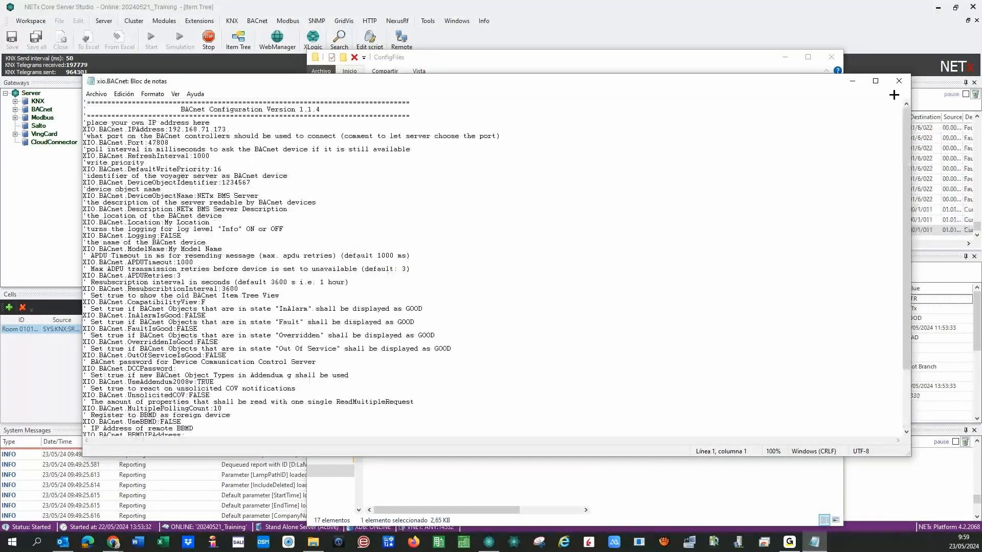
{"action": "left_click", "coordinate": [899, 81]}
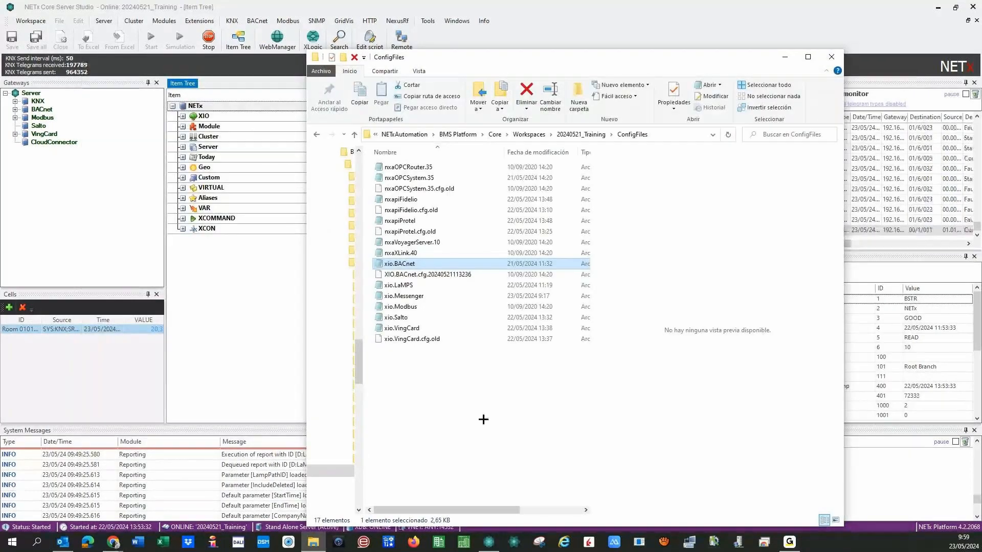
{"action": "left_click", "coordinate": [581, 134]}
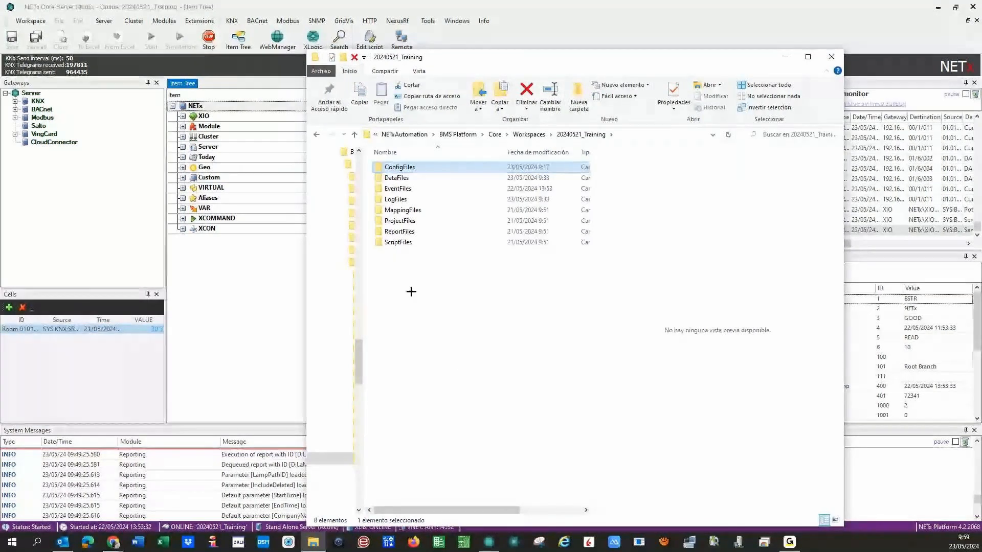
Open the ScriptFiles folder and look at the nxaDefinitions script file.
{"action": "key", "text": "Down"}
{"action": "key", "text": "Down"}
{"action": "key", "text": "Down"}
{"action": "key", "text": "Down"}
{"action": "key", "text": "Down"}
{"action": "key", "text": "Down"}
{"action": "key", "text": "Down"}
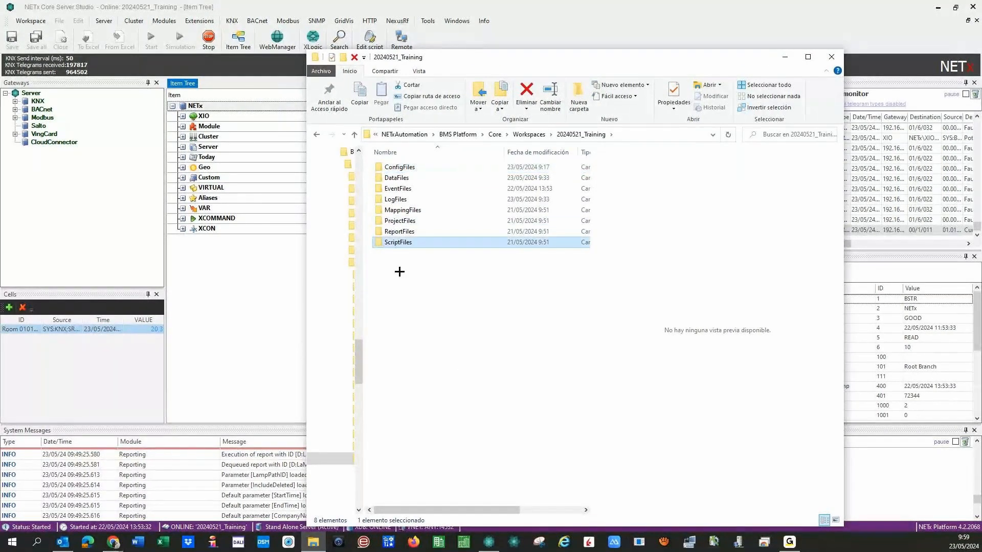
{"action": "key", "text": "Return"}
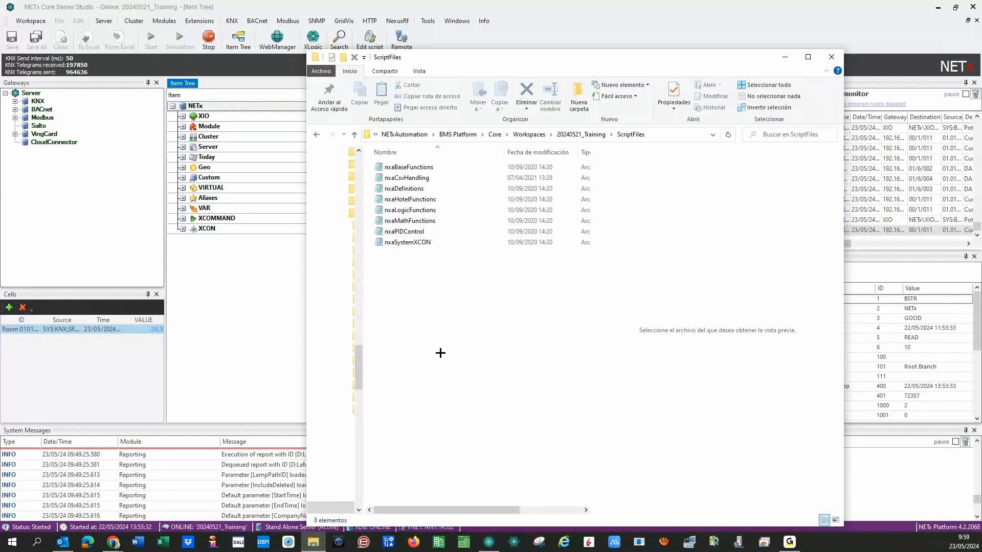
{"action": "left_click", "coordinate": [404, 191]}
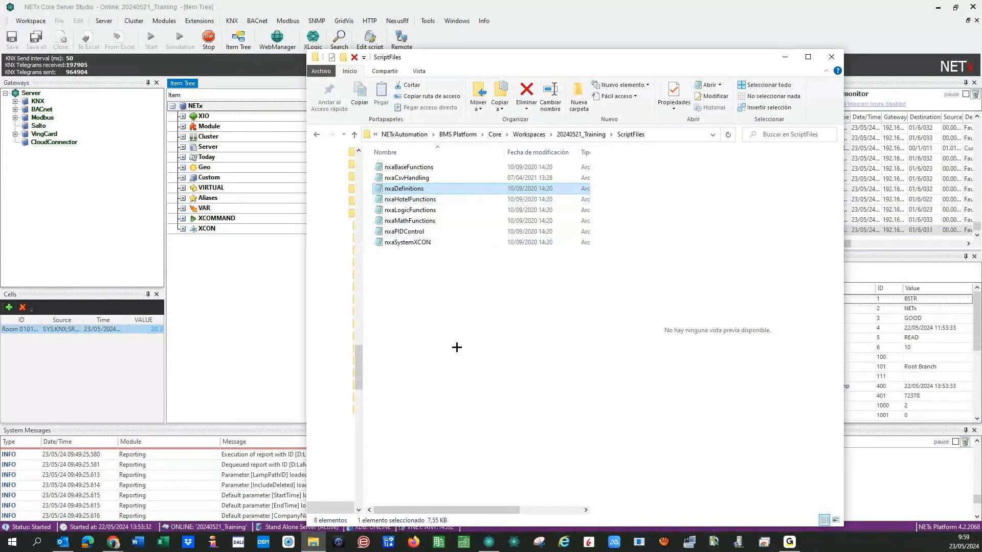
{"action": "left_click", "coordinate": [443, 310]}
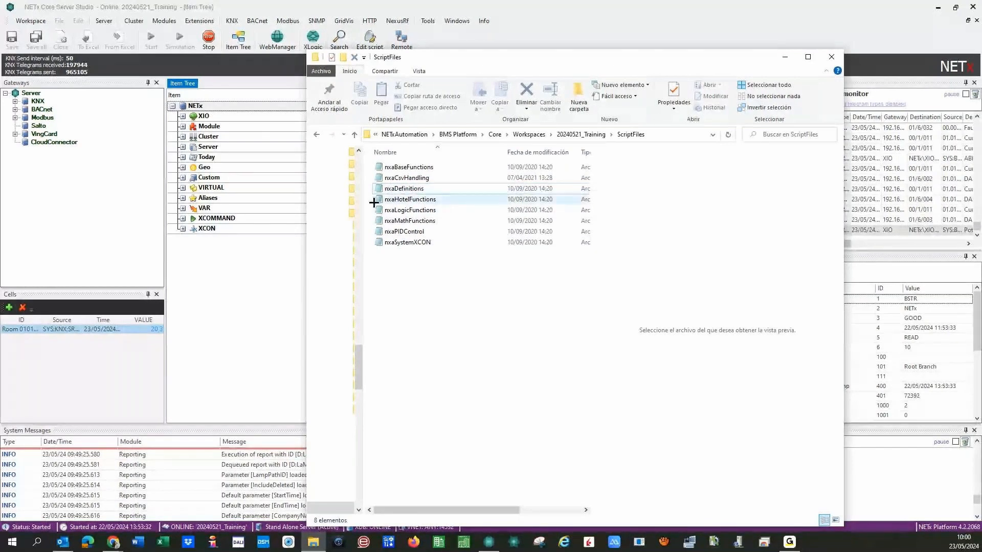
Go up to Workspaces, check the 20240521_Training folder's context menu, then leave File Explorer.
{"action": "left_click", "coordinate": [581, 134]}
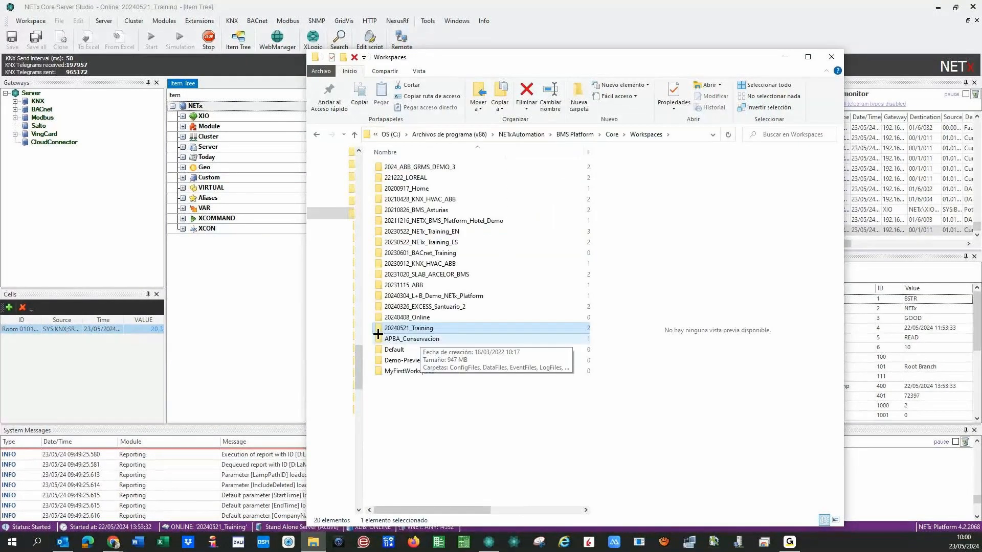
{"action": "right_click", "coordinate": [378, 328]}
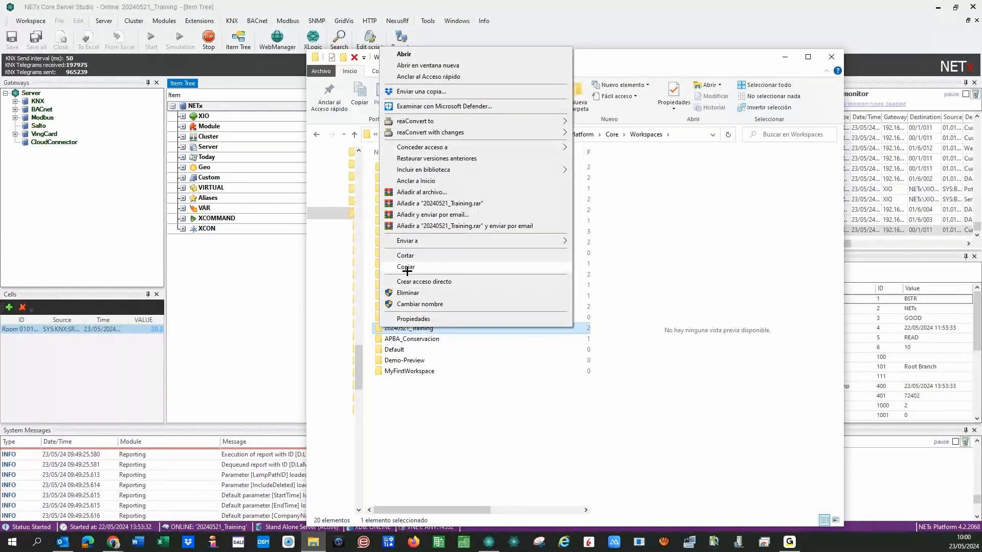
{"action": "left_click", "coordinate": [394, 399]}
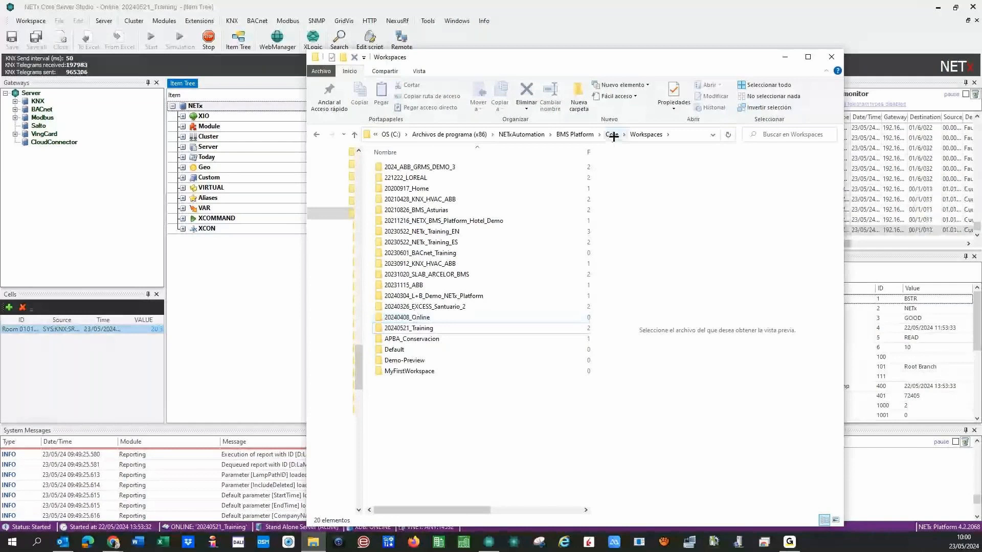
{"action": "key", "text": "alt+Tab"}
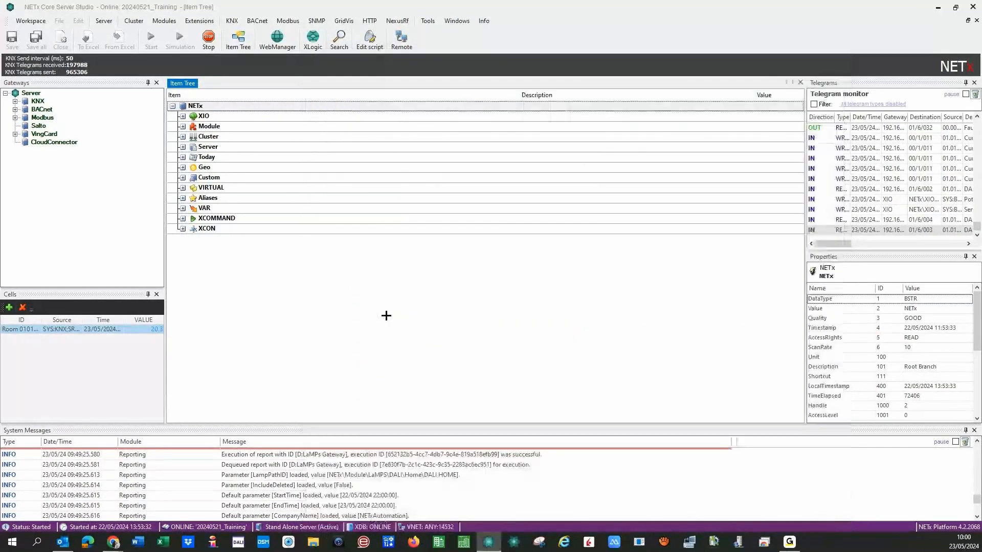
{"action": "left_click", "coordinate": [386, 315]}
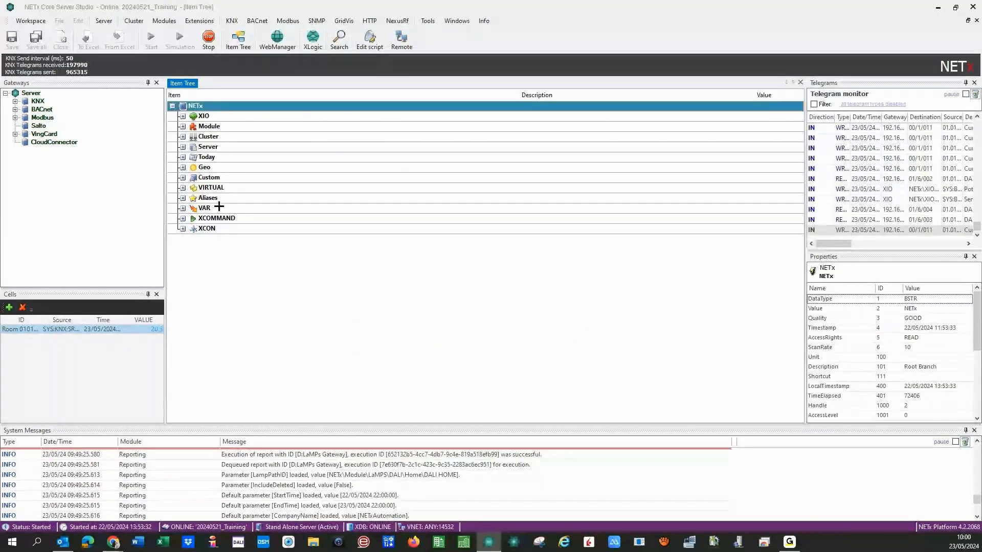
{"action": "left_click", "coordinate": [31, 21]}
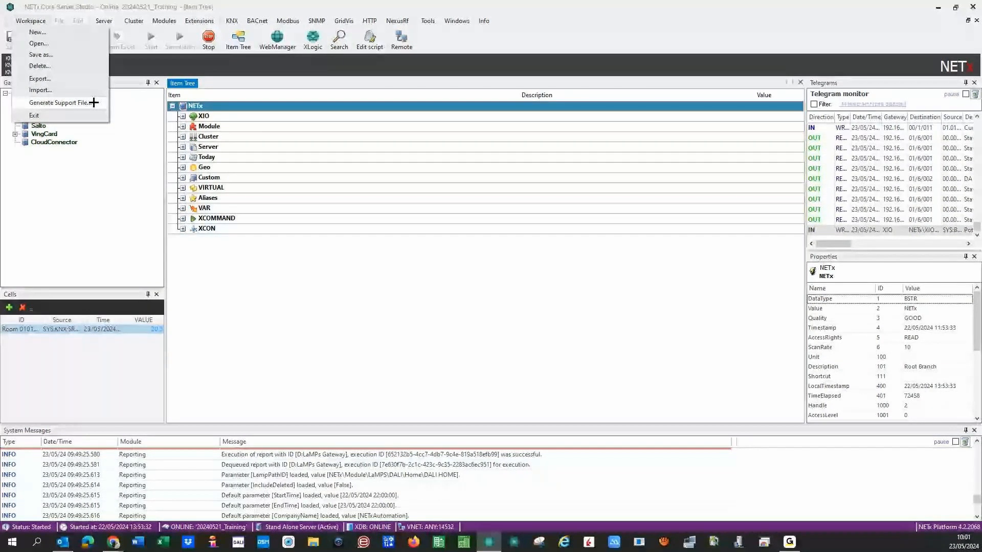
{"action": "left_click", "coordinate": [275, 318]}
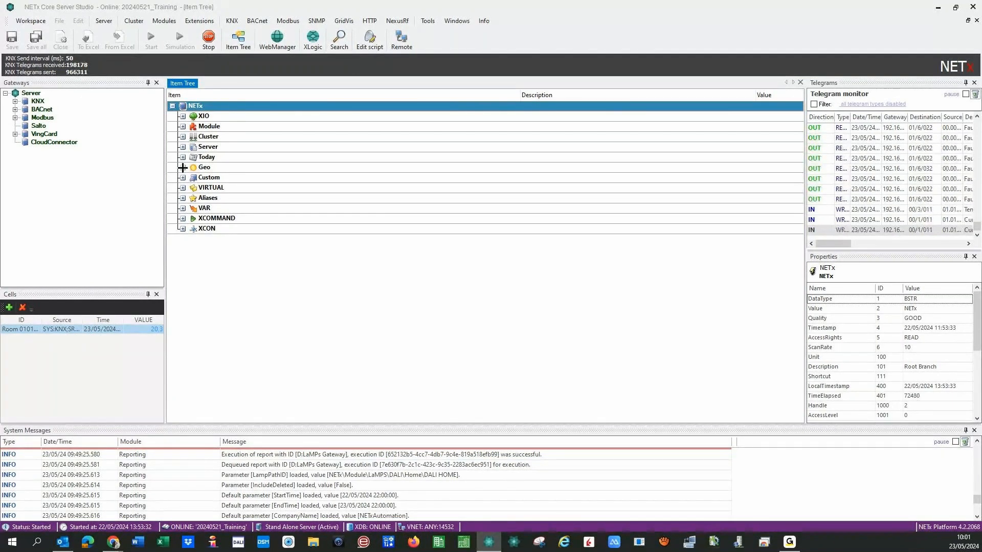
Expand the Server branch and resize the Item and Description columns.
{"action": "left_click", "coordinate": [183, 148]}
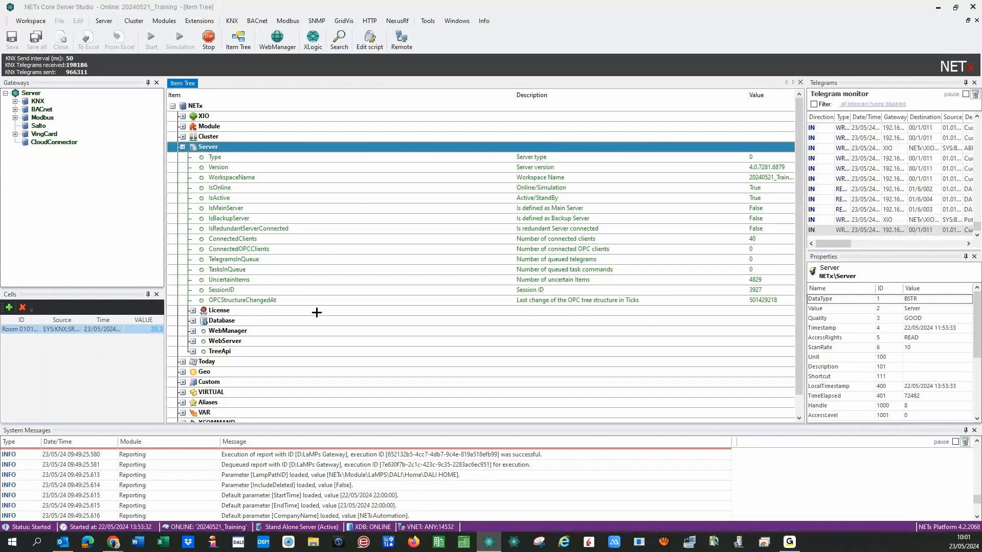
{"action": "left_click_drag", "start_coordinate": [515, 95], "coordinate": [383, 113]}
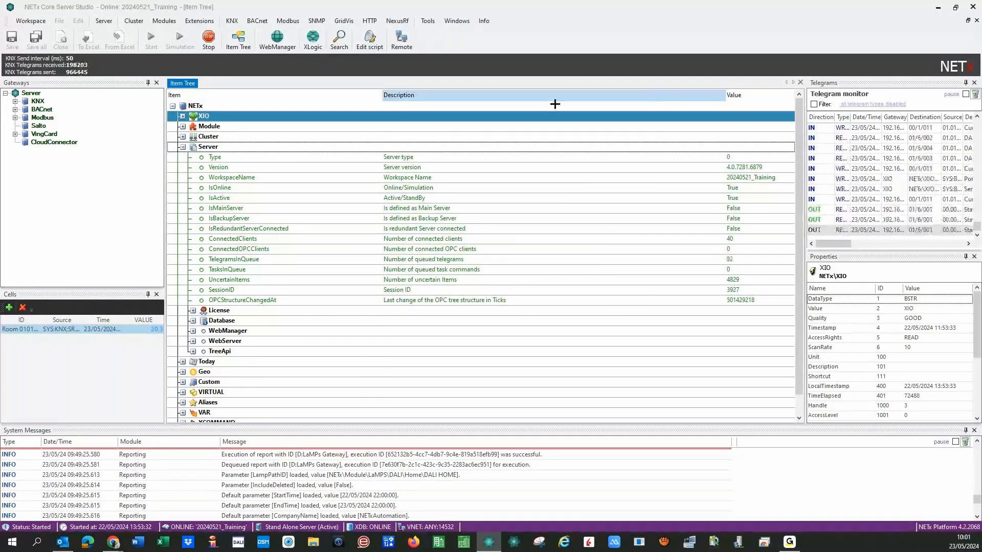
{"action": "left_click_drag", "start_coordinate": [725, 103], "coordinate": [584, 104]}
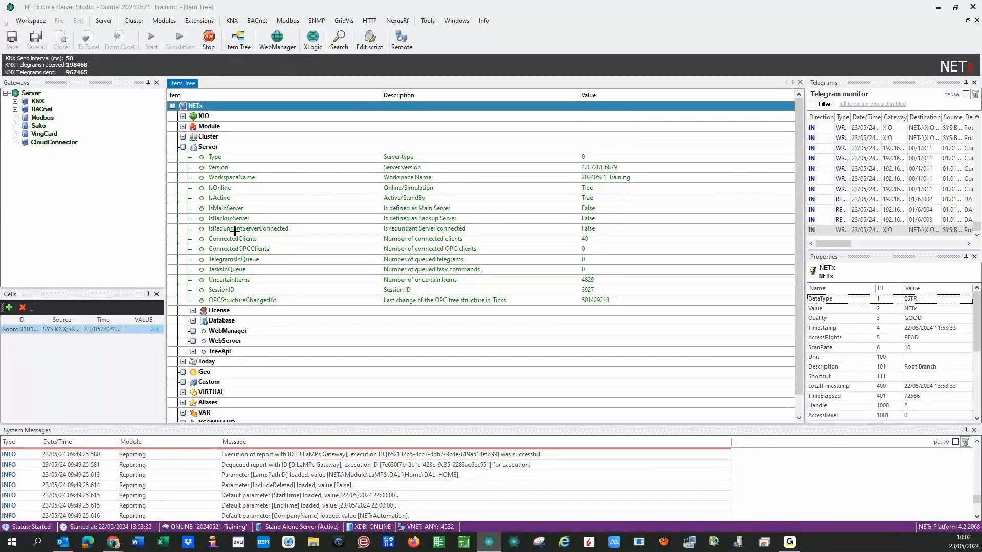
Check the IsOnline, IsActive, IsBackupServer and IsRedundantServerConnected status values.
{"action": "left_click", "coordinate": [287, 188]}
{"action": "left_click", "coordinate": [371, 200]}
{"action": "left_click", "coordinate": [368, 187]}
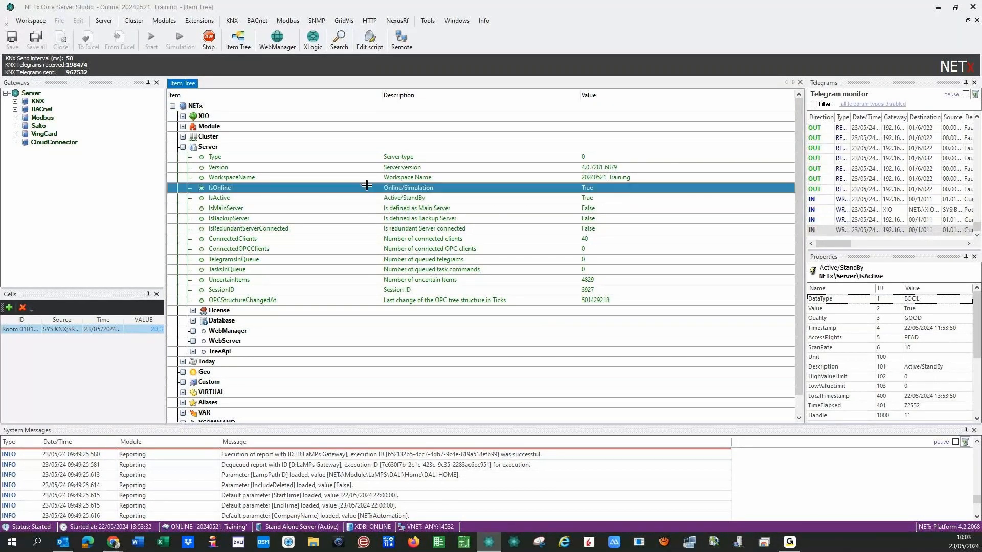
{"action": "left_click", "coordinate": [366, 198]}
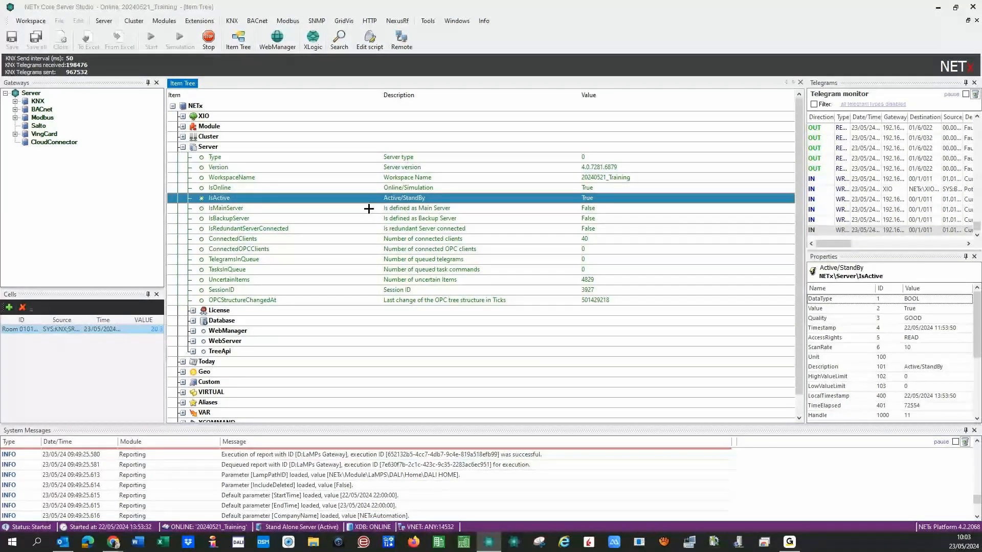
{"action": "left_click", "coordinate": [369, 208]}
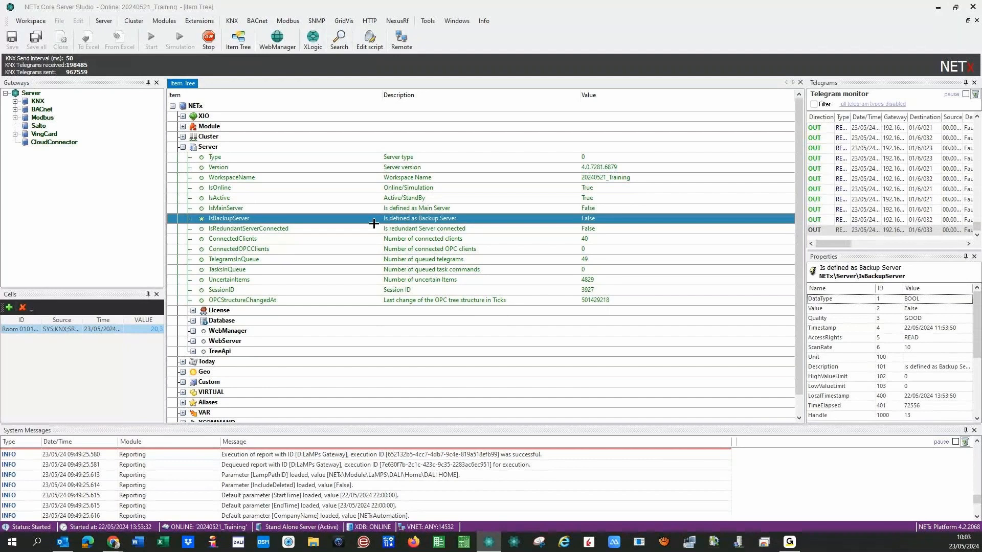
{"action": "left_click", "coordinate": [569, 230]}
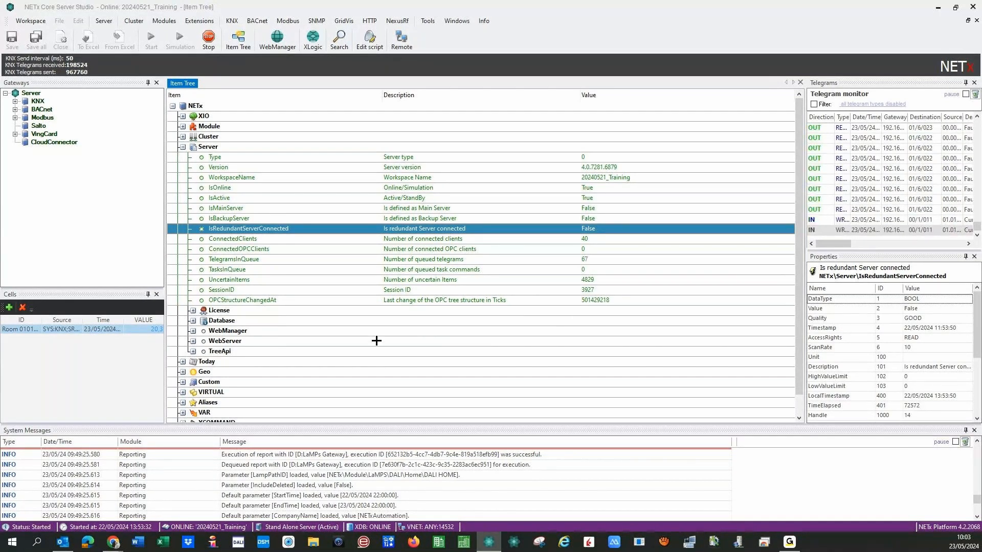
{"action": "left_click", "coordinate": [164, 21]}
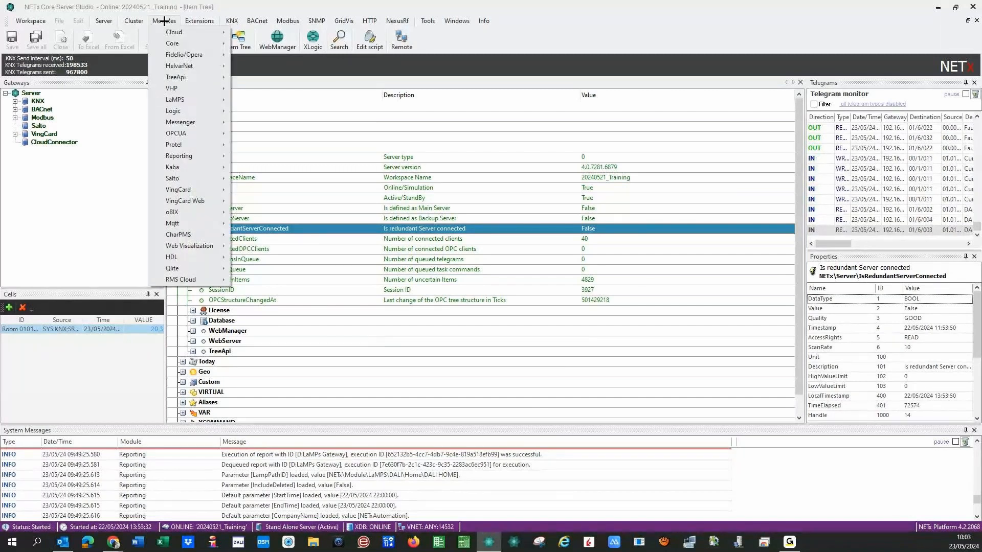
Inspect the blank IP rows in Modules > Core > Main/Backup configuration, cancel, and collapse Server.
{"action": "mouse_move", "coordinate": [159, 45]}
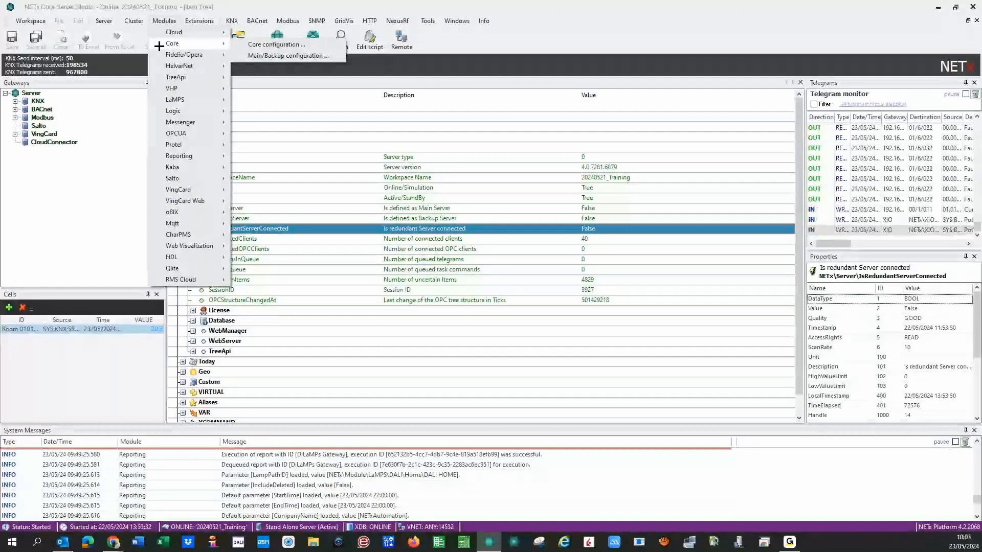
{"action": "left_click", "coordinate": [239, 57]}
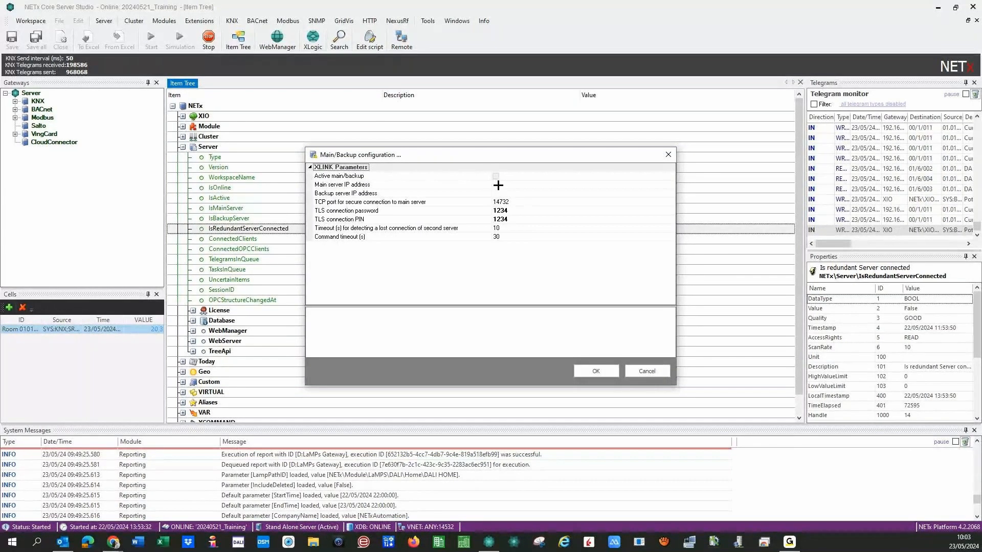
{"action": "left_click", "coordinate": [498, 185]}
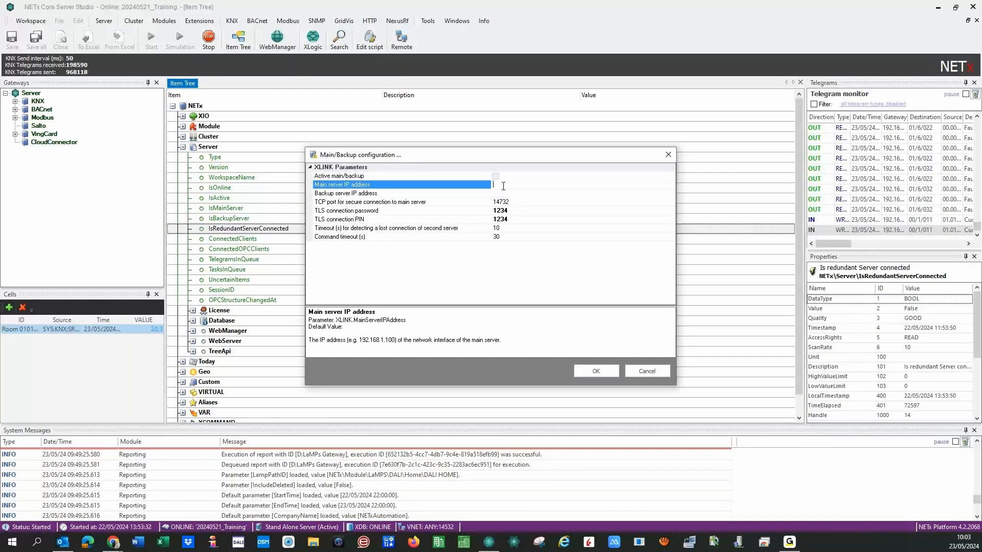
{"action": "left_click", "coordinate": [562, 194]}
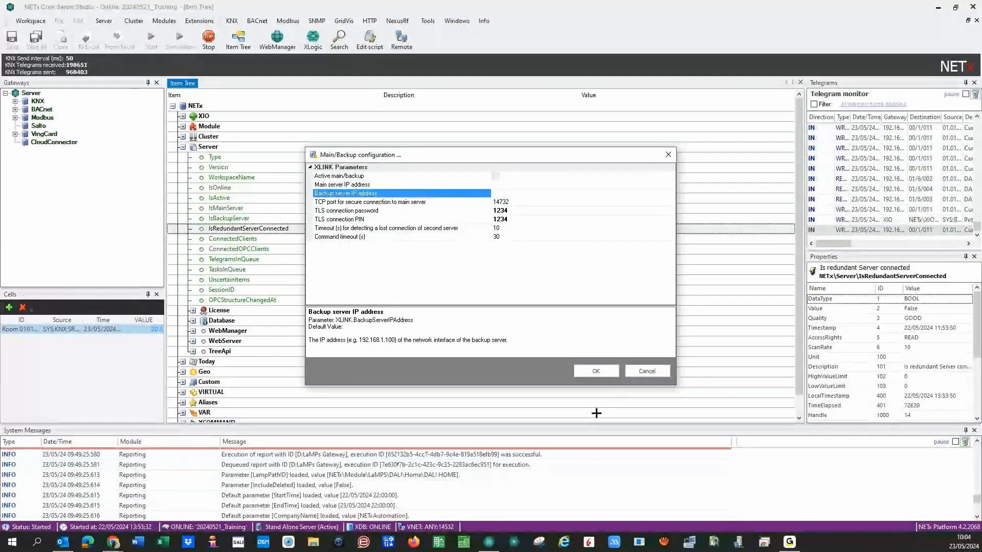
{"action": "left_click", "coordinate": [632, 370]}
{"action": "left_click", "coordinate": [182, 147]}
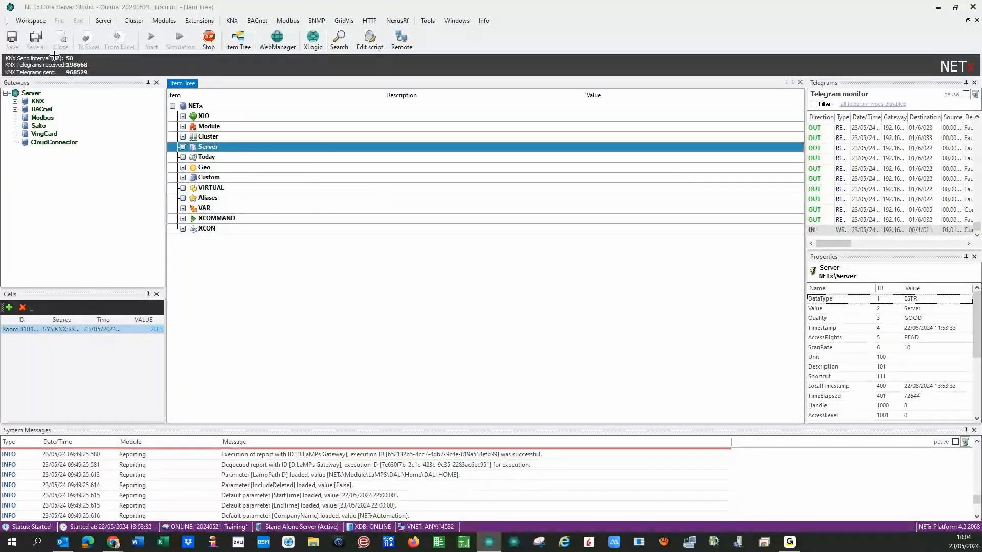
Close the Workspace menu without exporting and switch to the NETx-Test-MAIN Chrome remote session.
{"action": "left_click", "coordinate": [31, 21]}
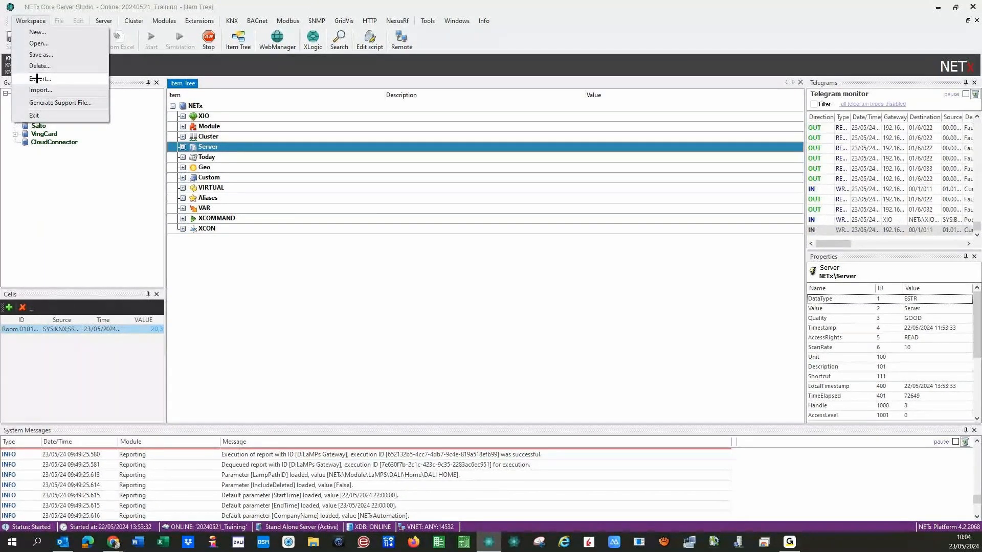
{"action": "left_click", "coordinate": [275, 333]}
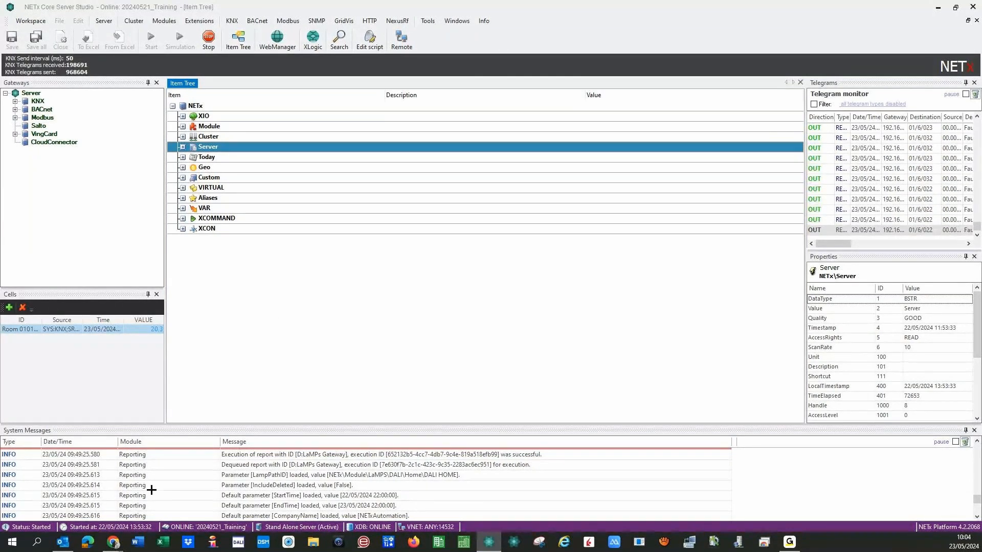
{"action": "left_click", "coordinate": [112, 541]}
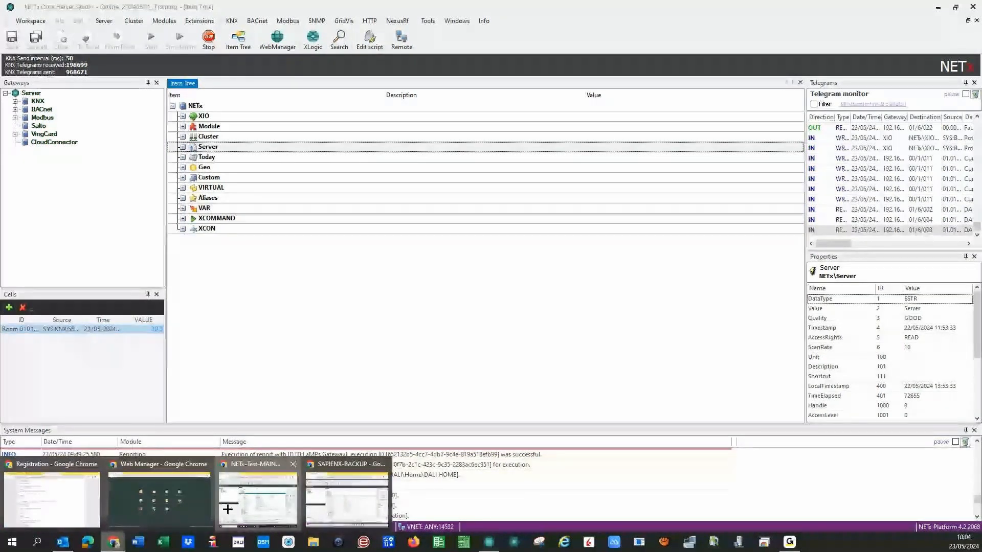
{"action": "left_click", "coordinate": [228, 509]}
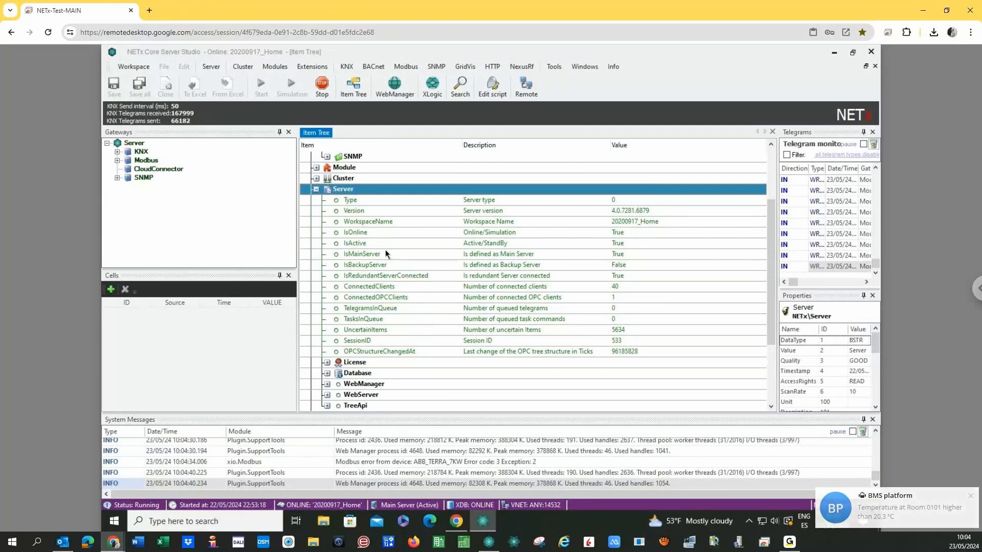
Check the main server's IsOnline, IsActive, IsMainServer, IsBackupServer and redundancy items, then switch to SAPIENX-BACKUP.
{"action": "left_click", "coordinate": [436, 232]}
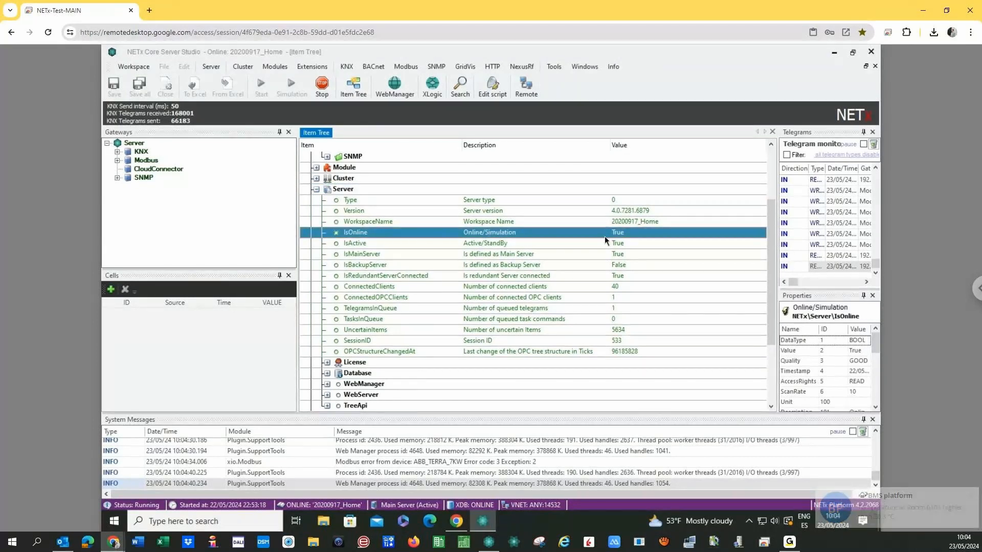
{"action": "left_click", "coordinate": [471, 248]}
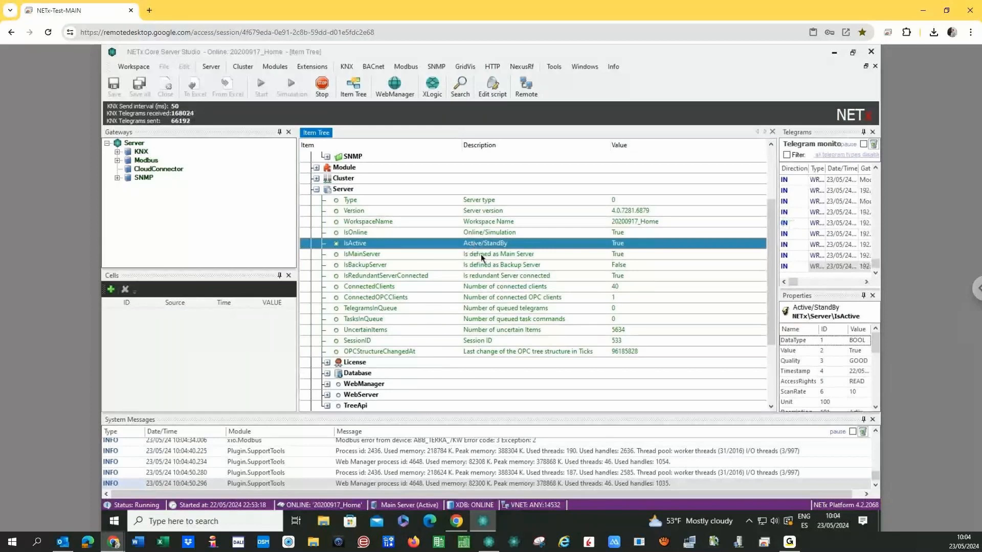
{"action": "left_click", "coordinate": [482, 256]}
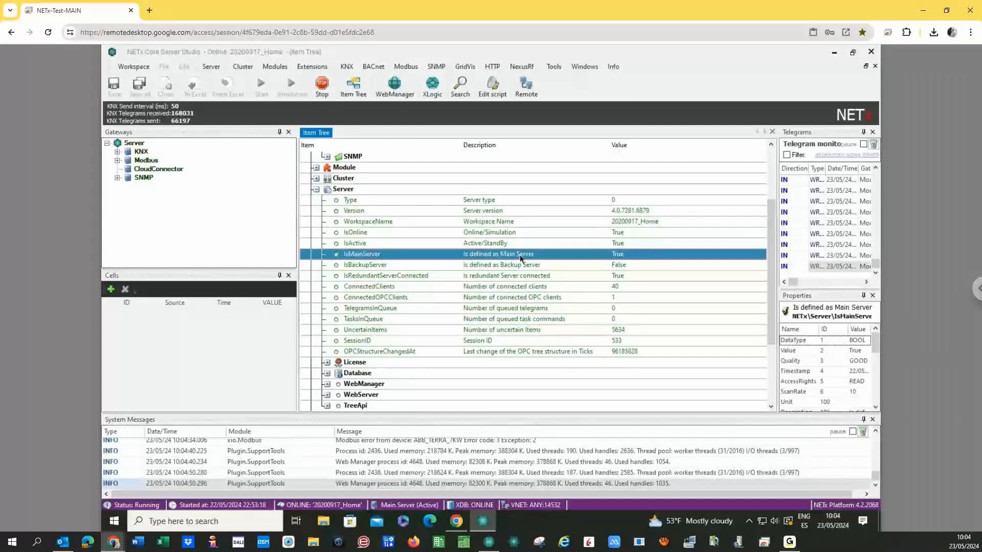
{"action": "left_click", "coordinate": [618, 264]}
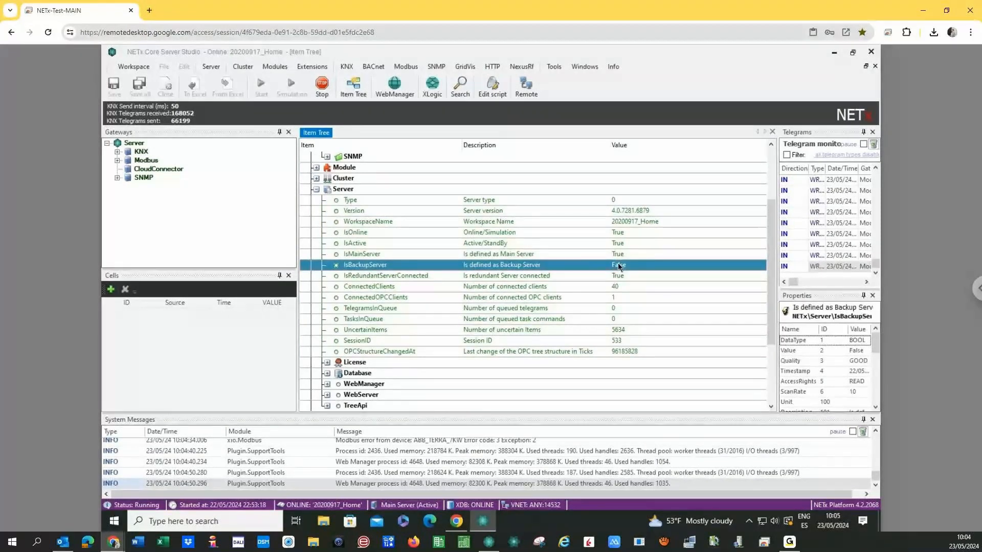
{"action": "left_click", "coordinate": [621, 276]}
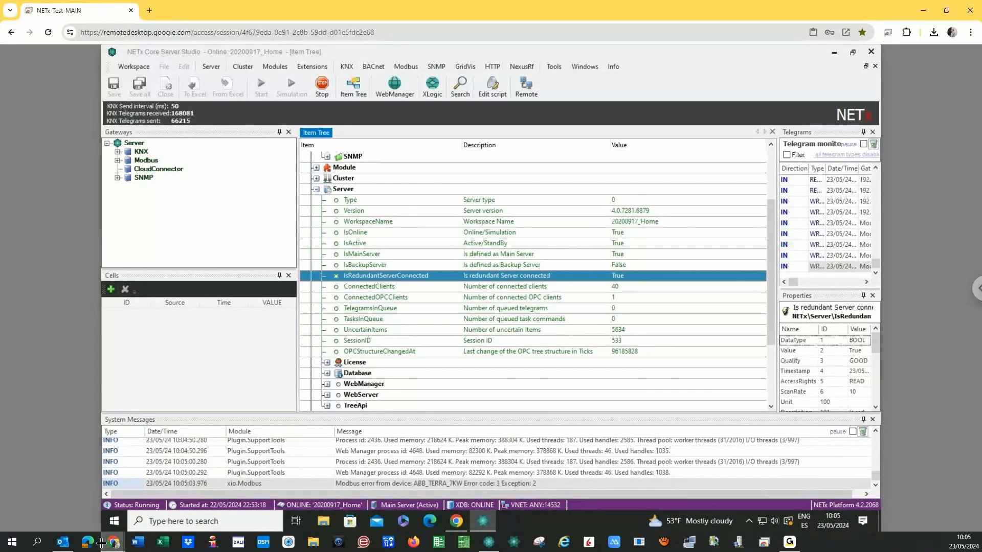
{"action": "mouse_move", "coordinate": [111, 541]}
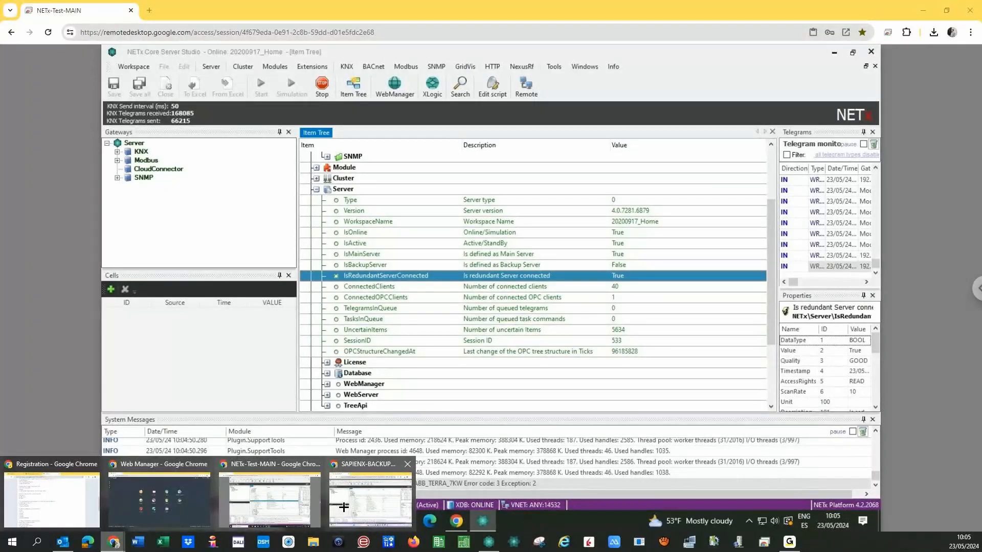
{"action": "left_click", "coordinate": [344, 507]}
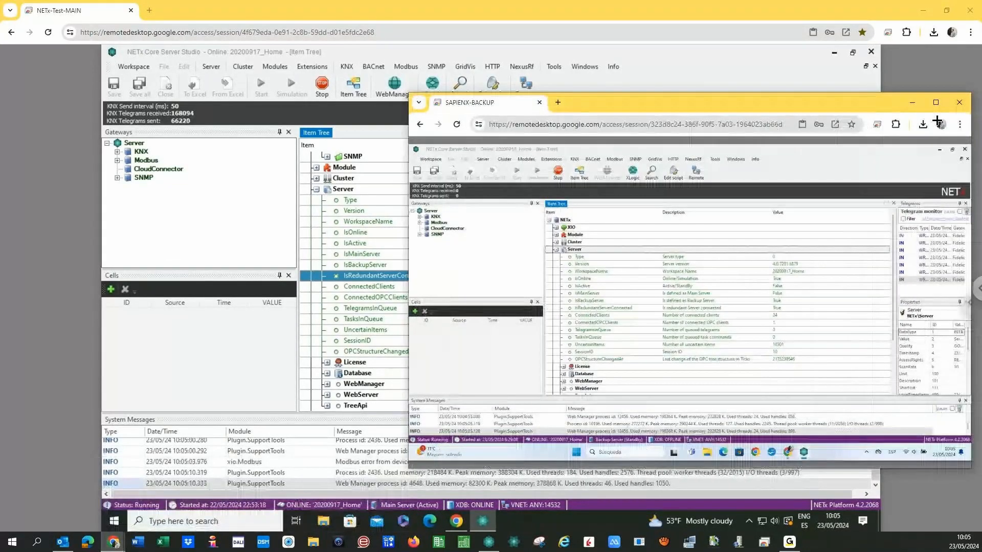
Maximize SAPIENX-BACKUP, check its IsOnline through IsRedundantServerConnected items, then return to NETx-Test-MAIN.
{"action": "left_click", "coordinate": [936, 102]}
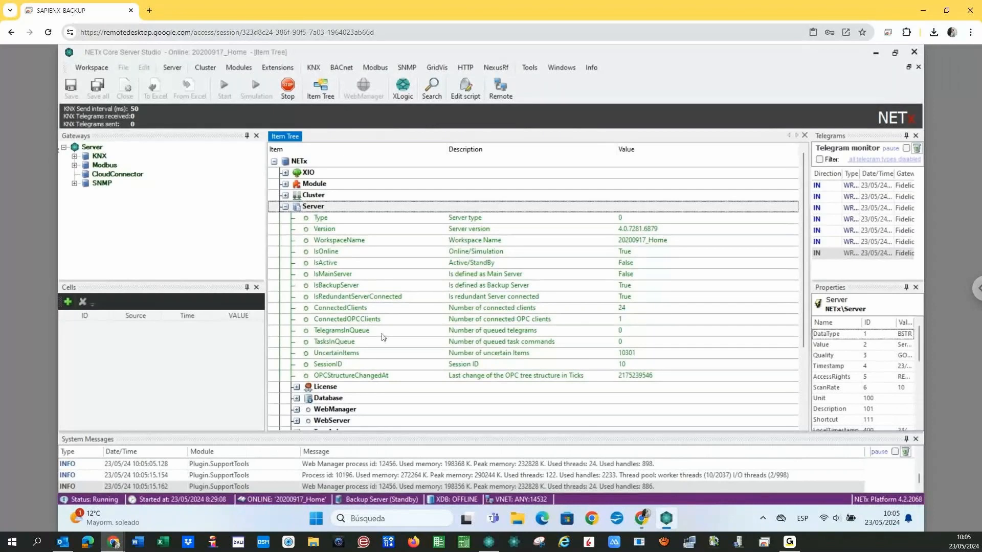
{"action": "left_click", "coordinate": [591, 253]}
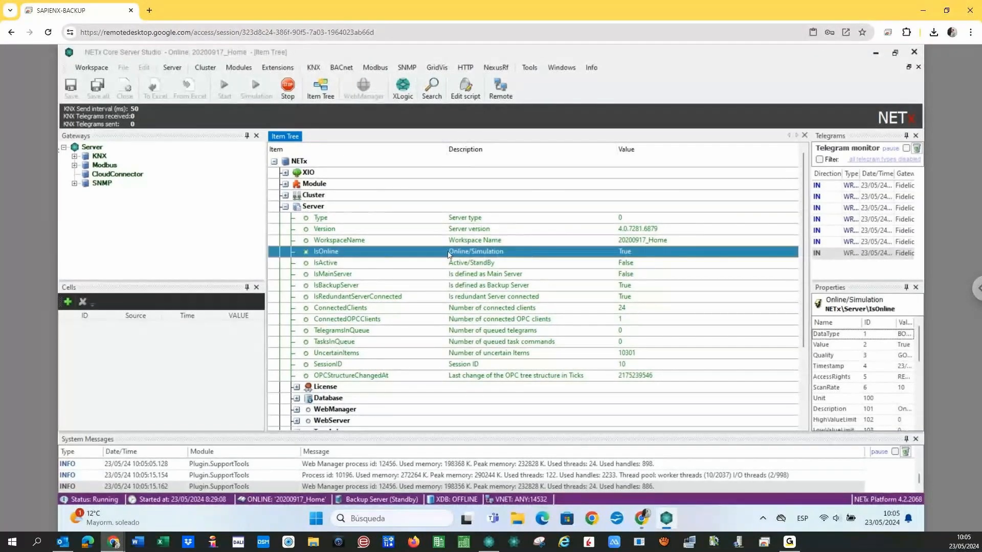
{"action": "left_click", "coordinate": [455, 267]}
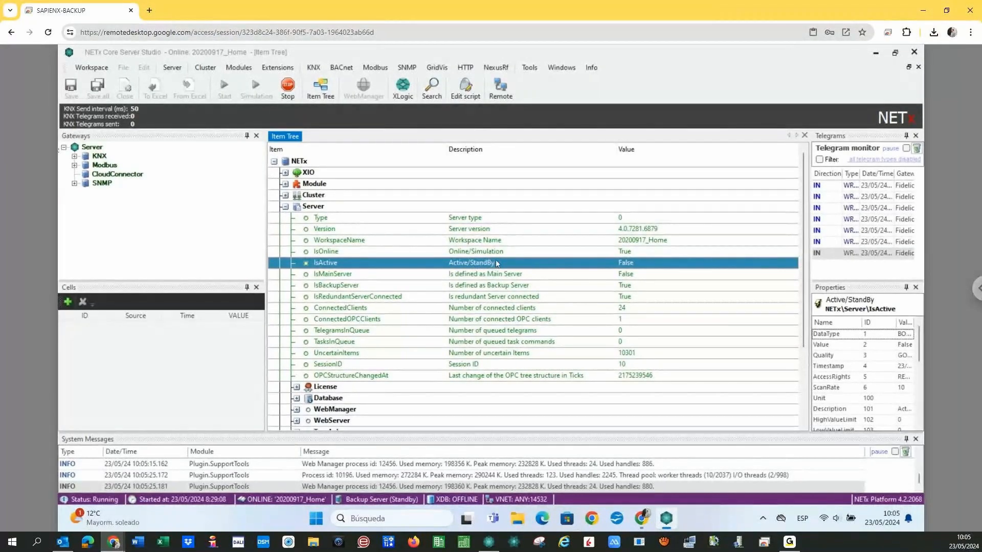
{"action": "left_click", "coordinate": [539, 275]}
{"action": "left_click", "coordinate": [615, 285]}
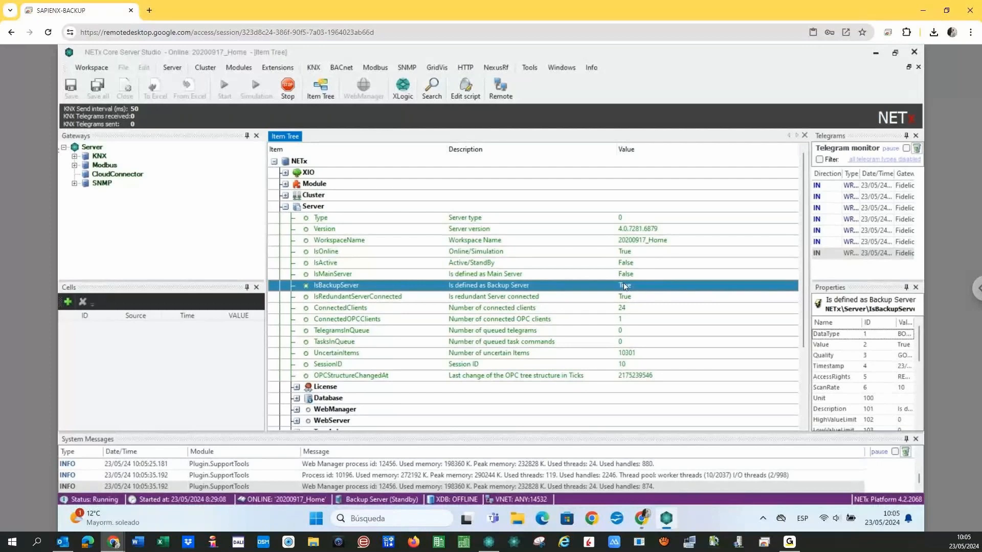
{"action": "left_click", "coordinate": [622, 297]}
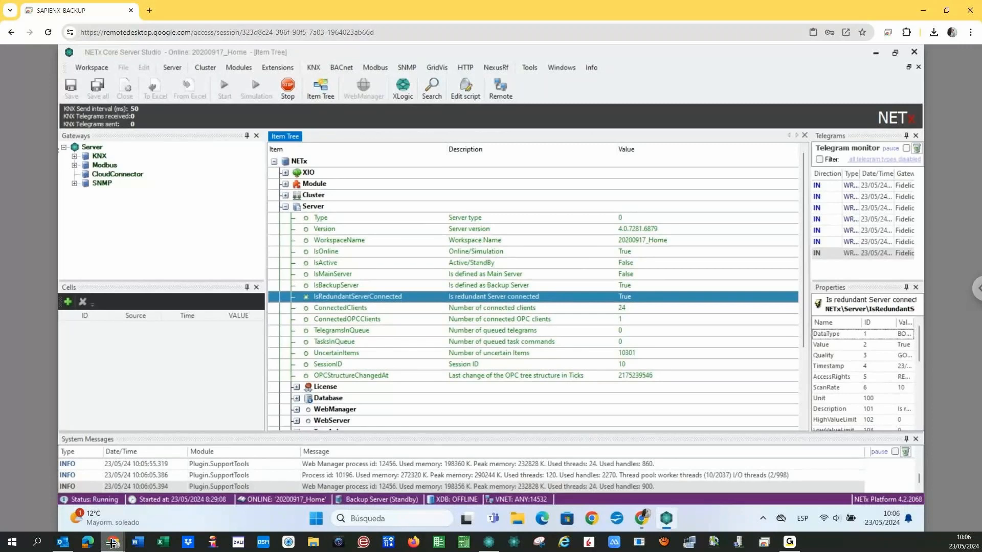
{"action": "left_click", "coordinate": [112, 543]}
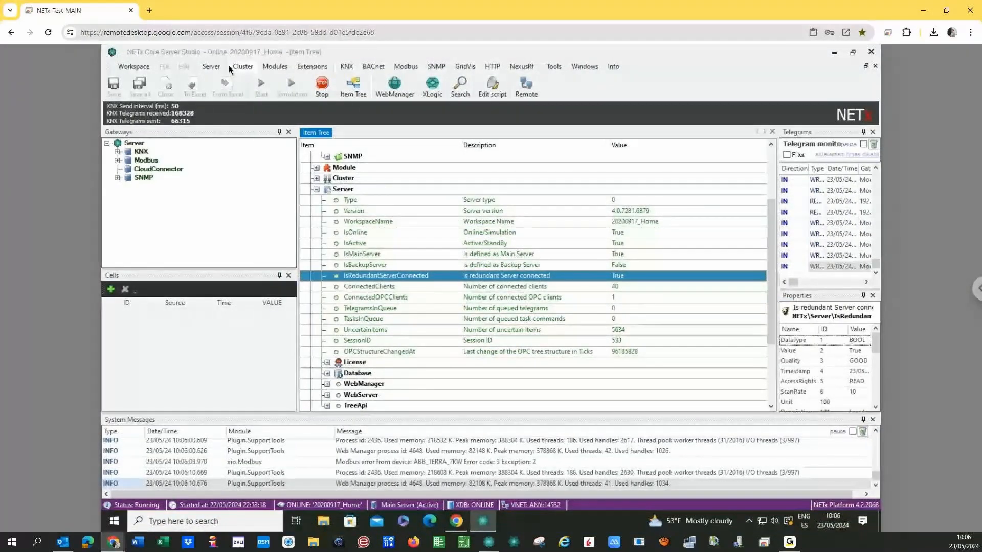
Open Modules > Core > Main/Backup configuration on the main server.
{"action": "left_click", "coordinate": [274, 66]}
{"action": "mouse_move", "coordinate": [307, 90]}
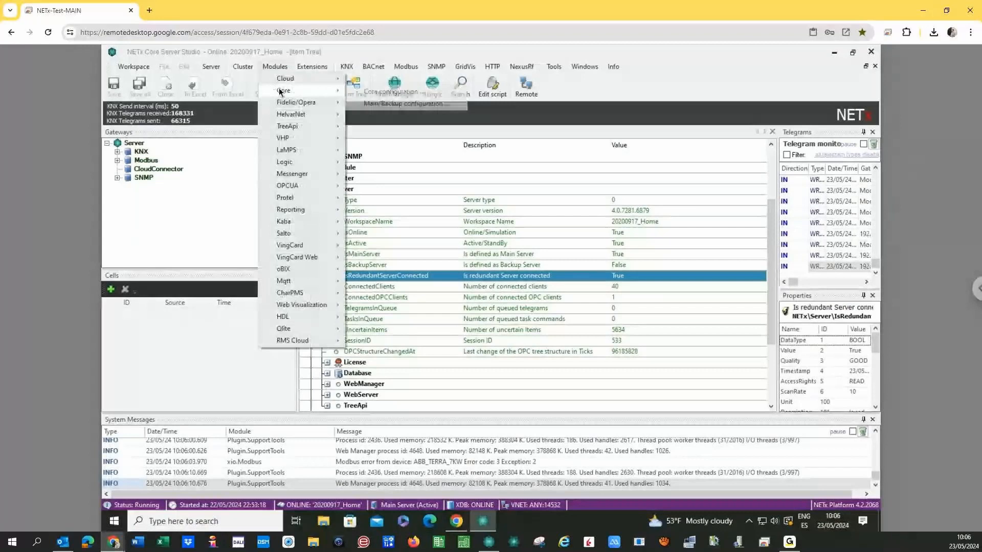
{"action": "left_click", "coordinate": [405, 104]}
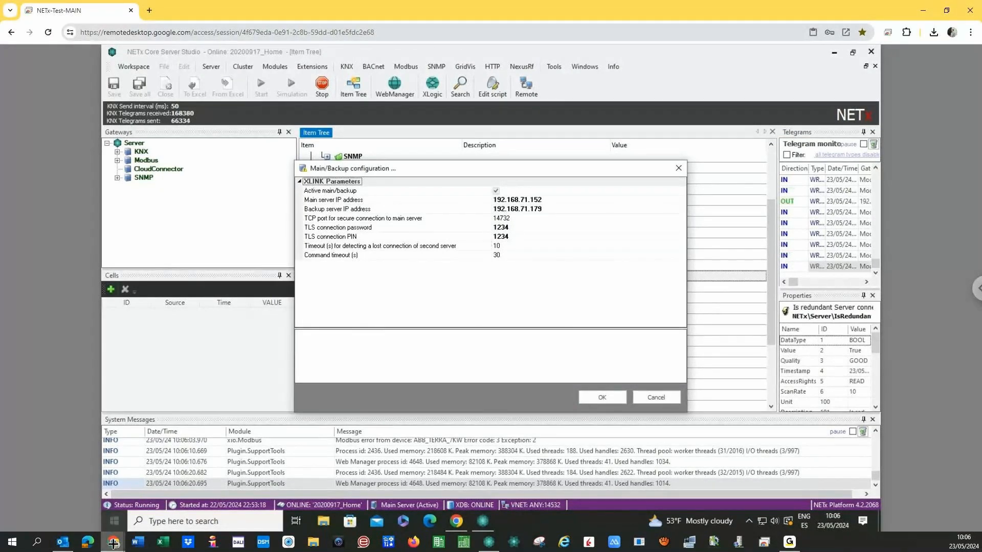
On SAPIENX-BACKUP, confirm the Main/Backup settings with main 192.168.71.152 and backup 192.168.71.179.
{"action": "mouse_move", "coordinate": [113, 542]}
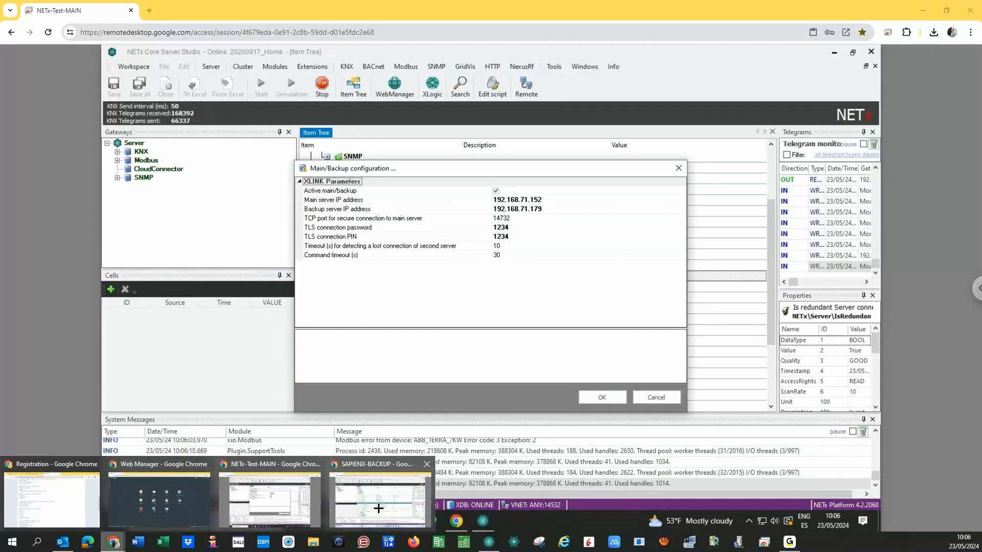
{"action": "left_click", "coordinate": [378, 508]}
{"action": "left_click", "coordinate": [236, 69]}
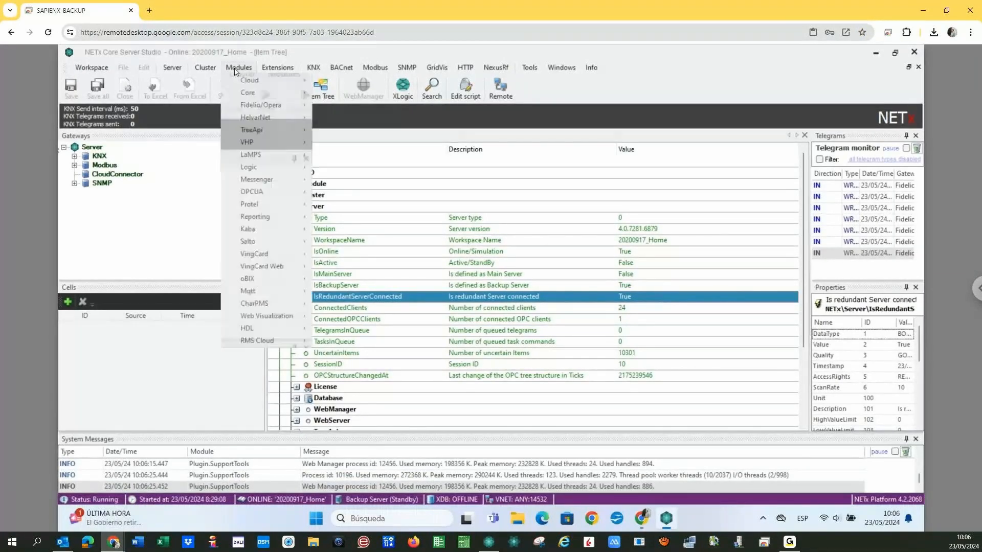
{"action": "mouse_move", "coordinate": [264, 94]}
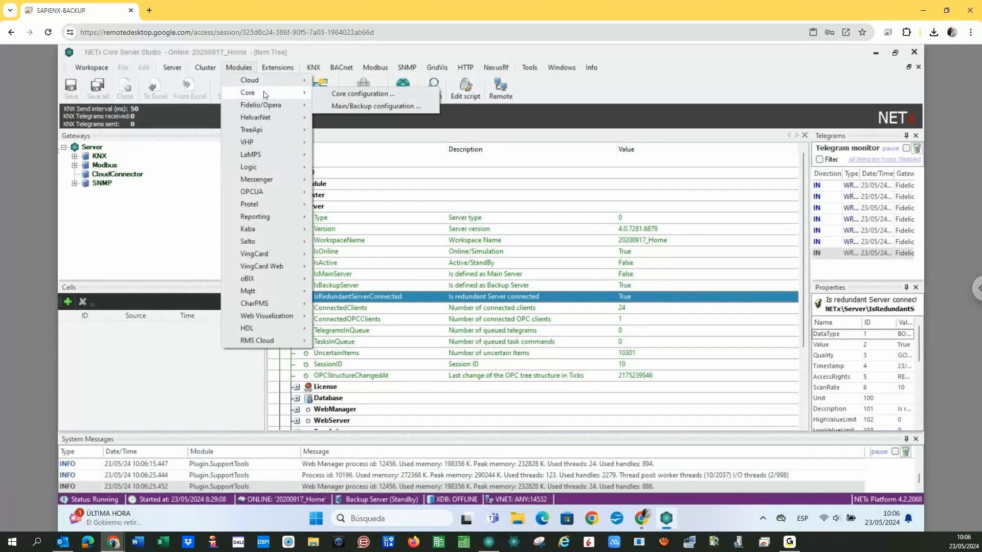
{"action": "left_click", "coordinate": [353, 106]}
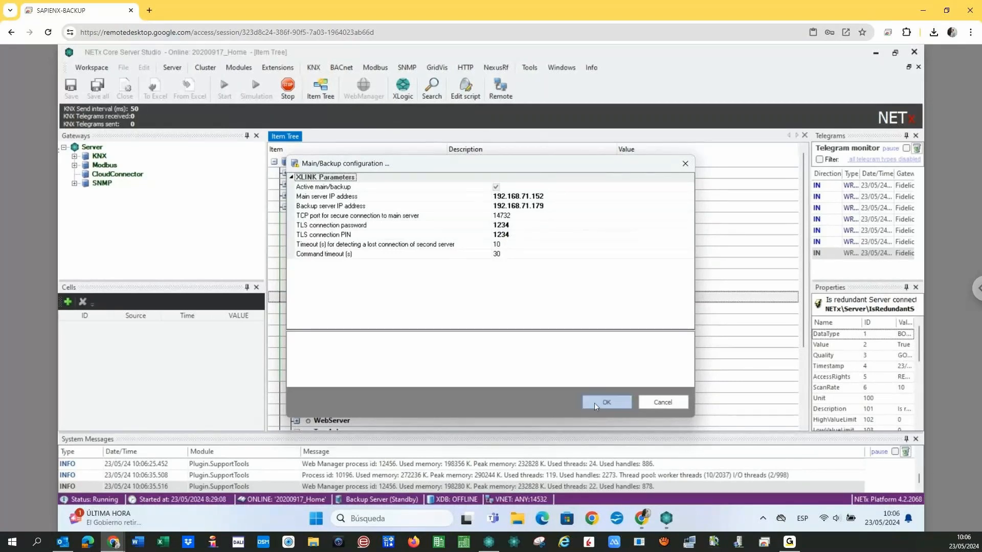
{"action": "left_click", "coordinate": [595, 403]}
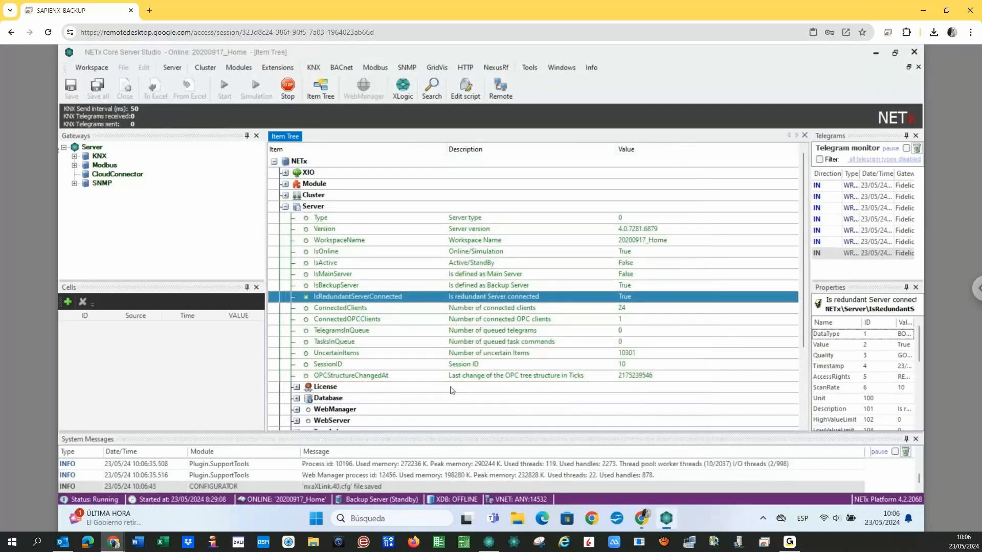
Enlarge the System Messages log and expand the KNX and Modbus gateways to show connection states.
{"action": "left_click_drag", "start_coordinate": [436, 432], "coordinate": [435, 400]}
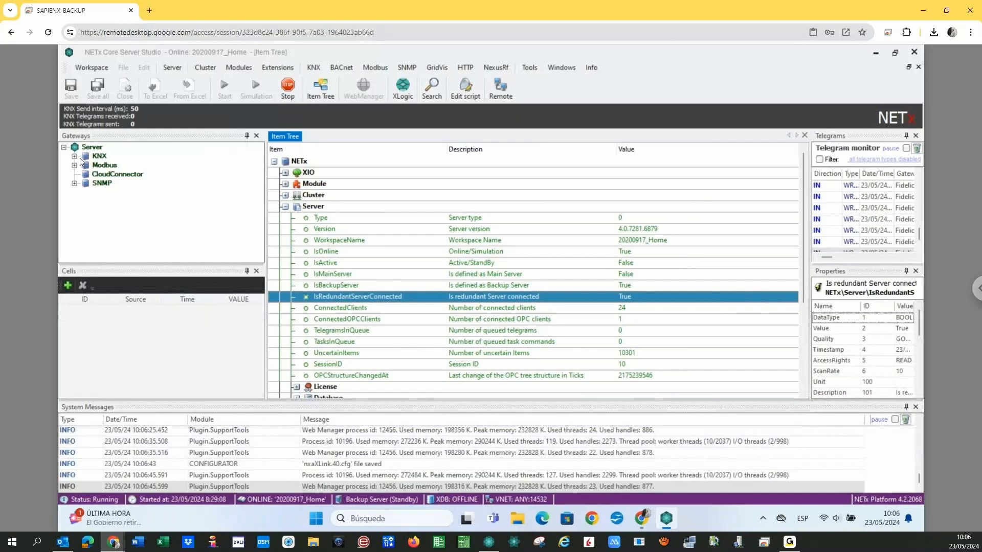
{"action": "double_click", "coordinate": [86, 157]}
{"action": "double_click", "coordinate": [86, 182]}
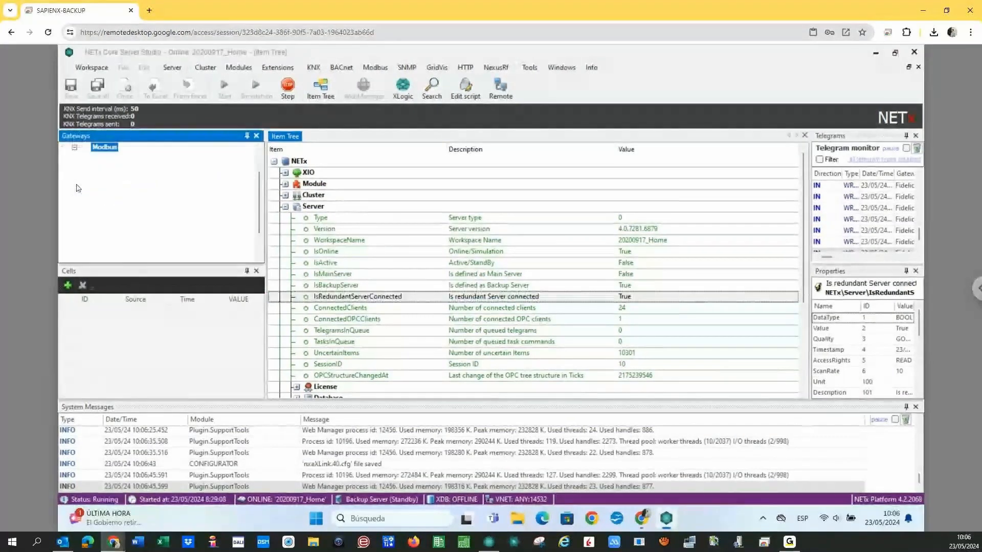
{"action": "left_click", "coordinate": [74, 148]}
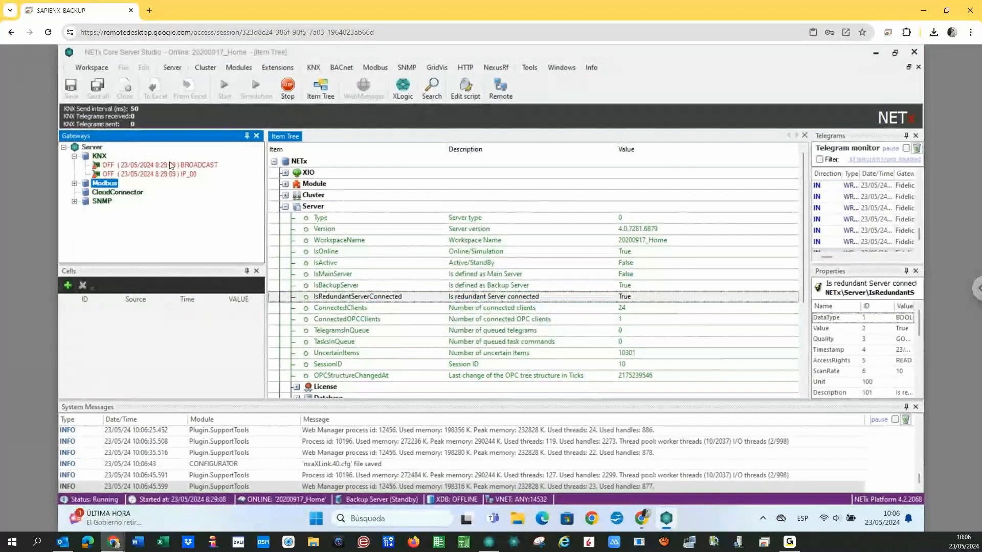
{"action": "scroll", "coordinate": [159, 217], "scroll_direction": "down", "scroll_amount": 3}
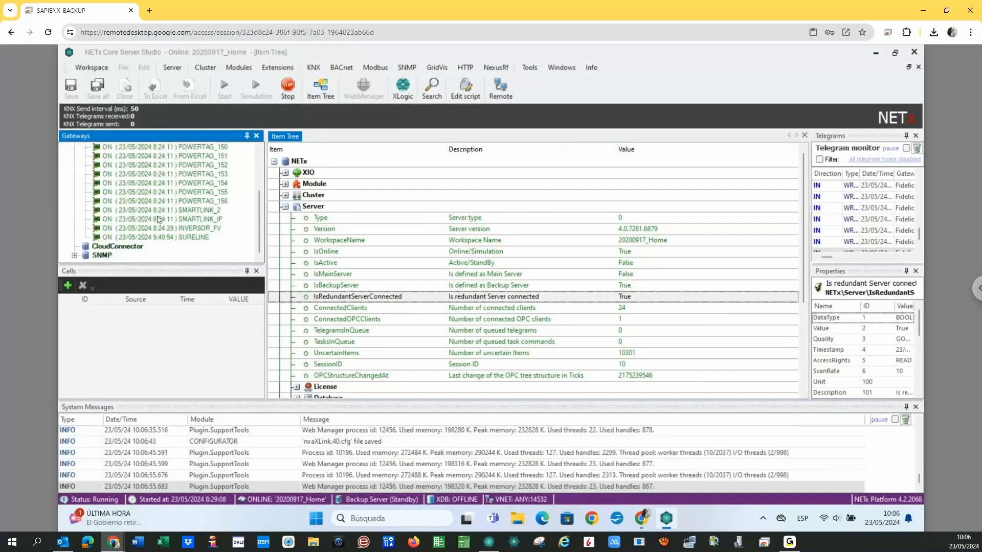
{"action": "scroll", "coordinate": [145, 212], "scroll_direction": "up", "scroll_amount": 4}
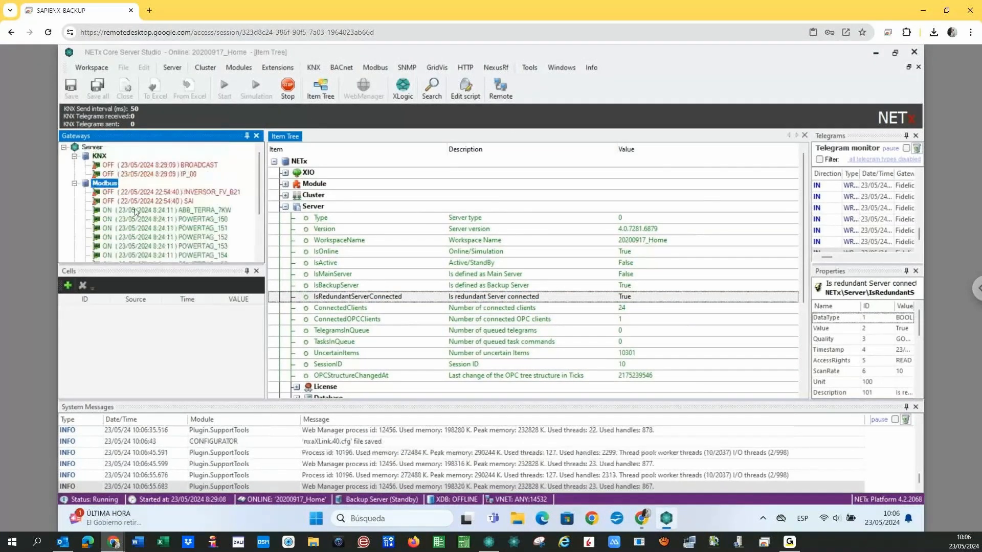
{"action": "scroll", "coordinate": [135, 212], "scroll_direction": "down", "scroll_amount": 3}
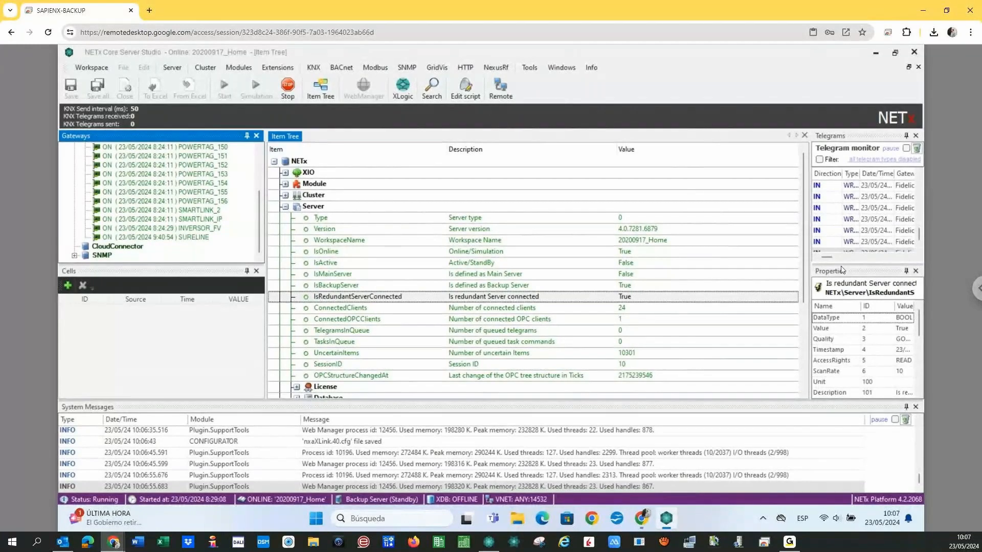
Make the telegram monitor taller and wider, clear its entries, and restore the backup window.
{"action": "left_click_drag", "start_coordinate": [841, 263], "coordinate": [841, 360]}
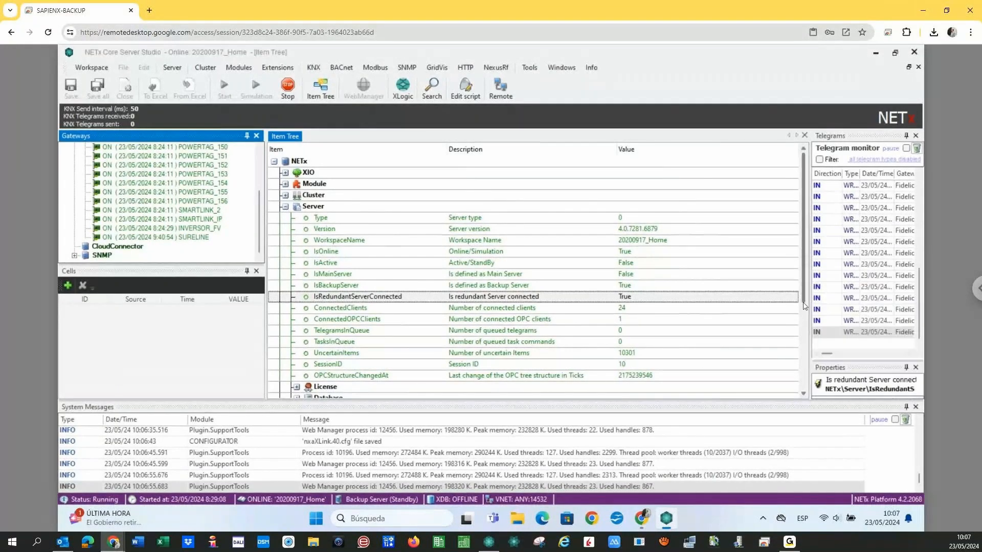
{"action": "left_click_drag", "start_coordinate": [810, 301], "coordinate": [717, 302]}
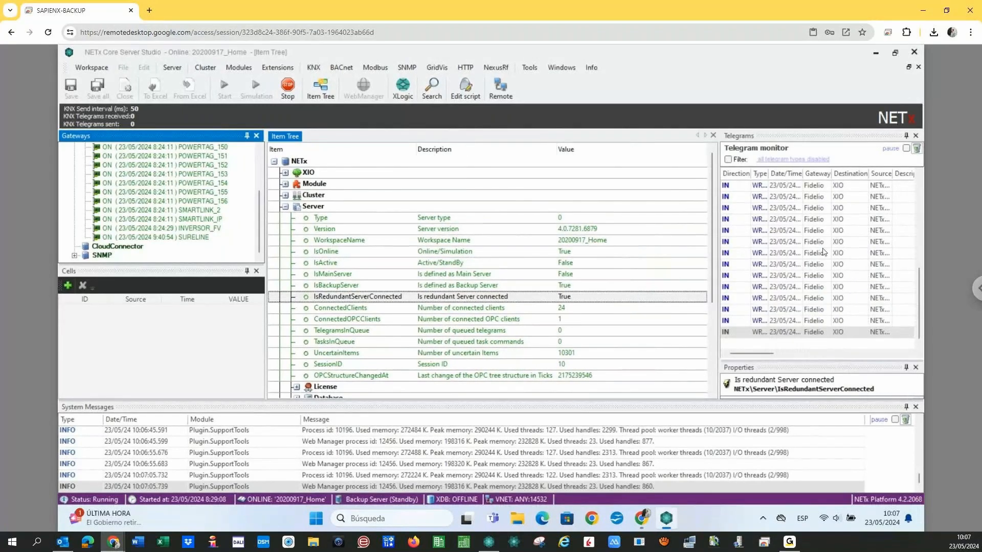
{"action": "left_click", "coordinate": [916, 148]}
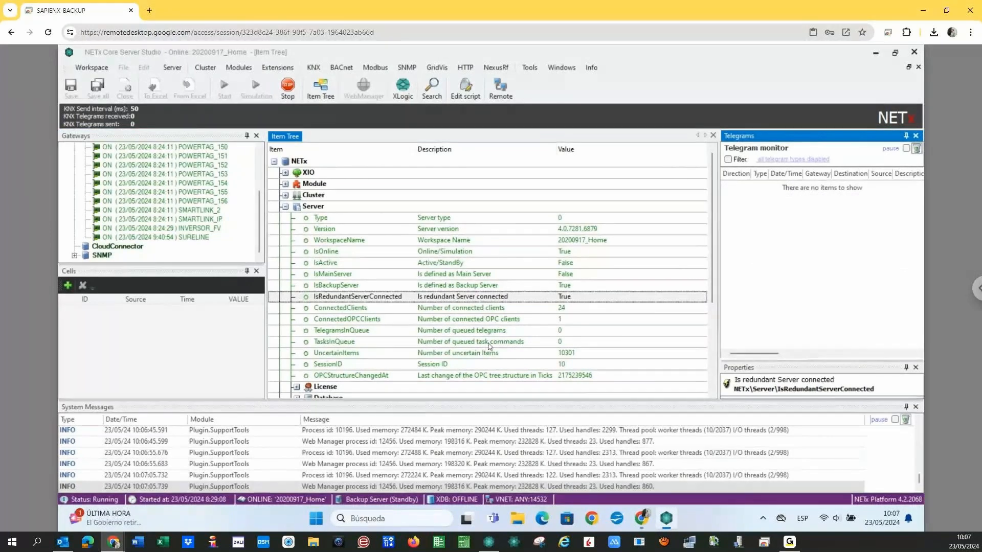
{"action": "left_click", "coordinate": [949, 10]}
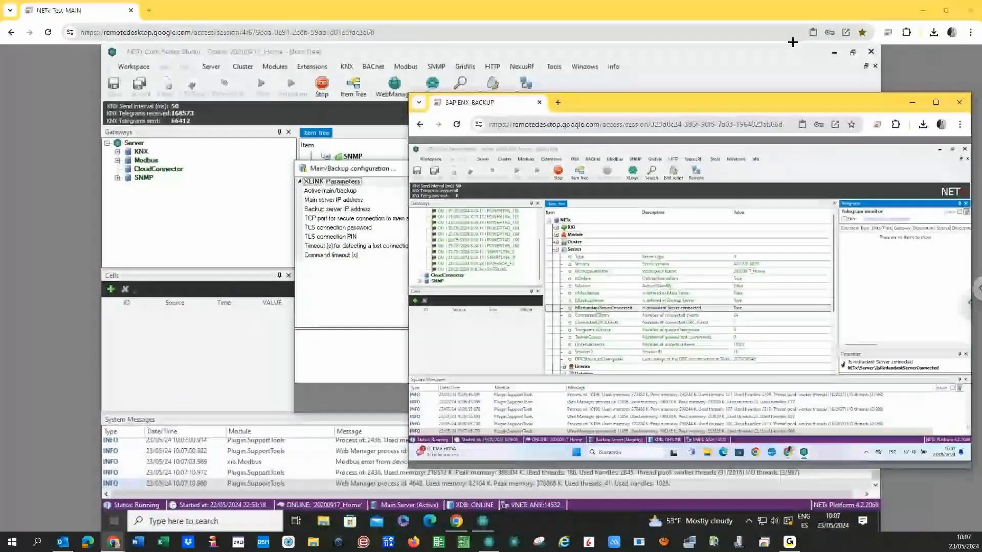
Cancel the Main/Backup dialog, stop the NETx-Test-MAIN core server, then view SAPIENX-BACKUP.
{"action": "left_click", "coordinate": [938, 16]}
{"action": "left_click", "coordinate": [944, 11]}
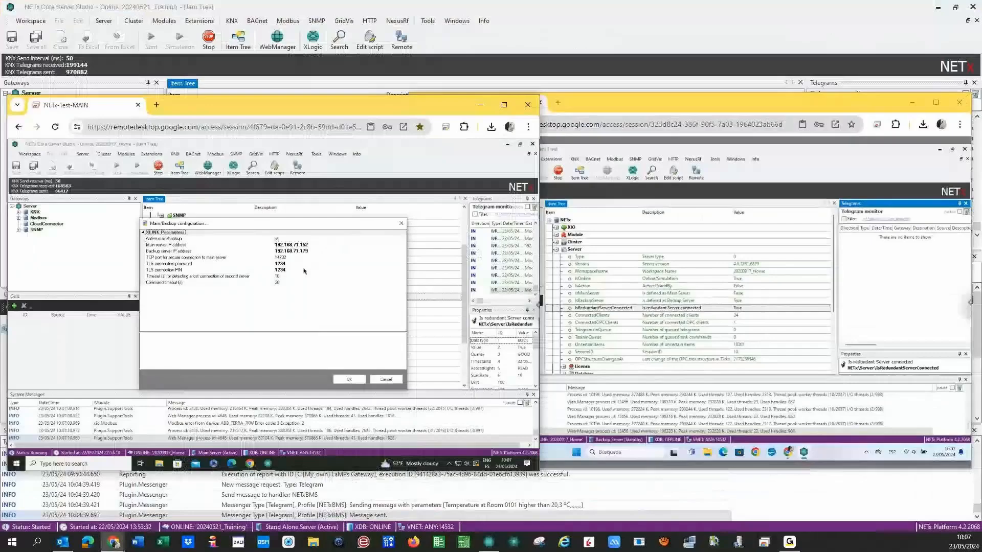
{"action": "left_click", "coordinate": [385, 380]}
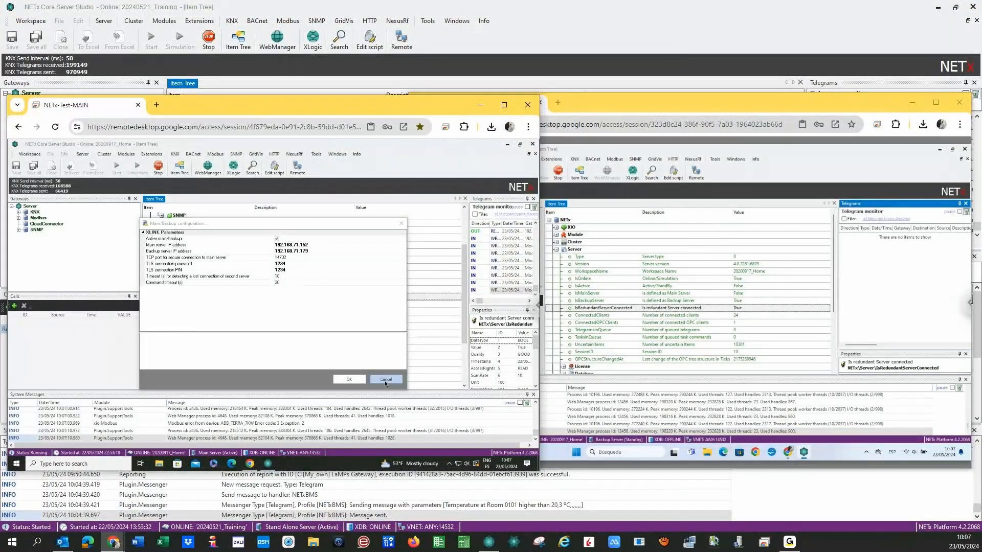
{"action": "left_click", "coordinate": [159, 171]}
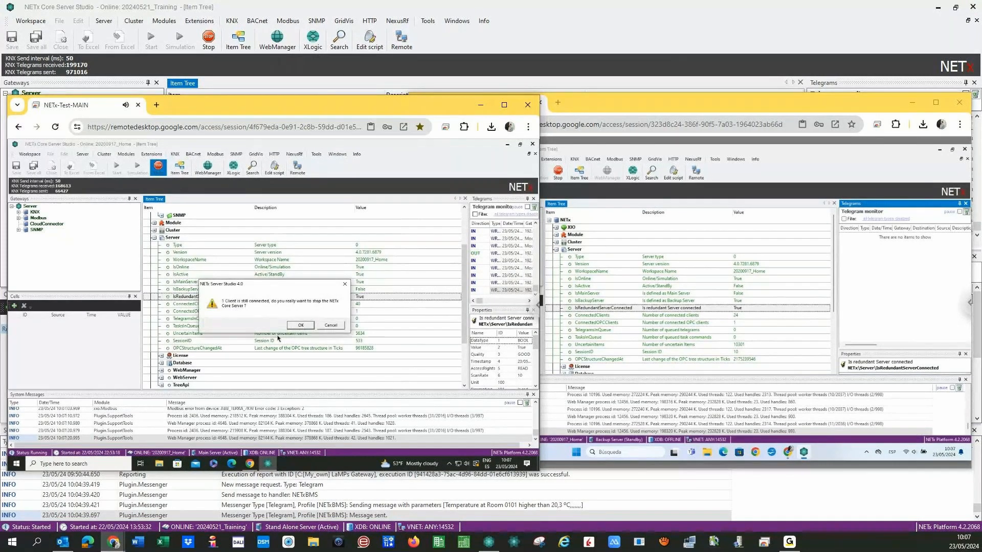
{"action": "key", "text": "Return"}
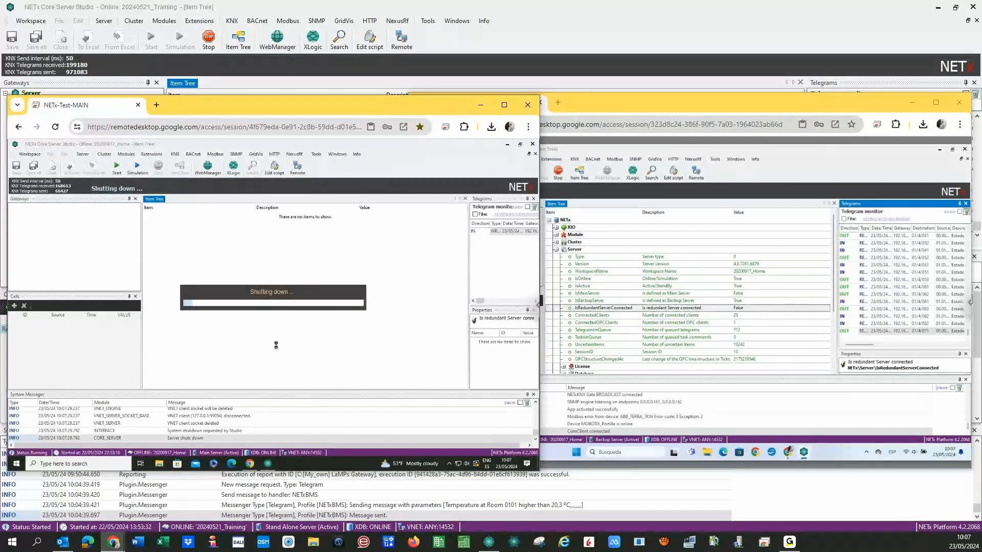
{"action": "left_click", "coordinate": [637, 285]}
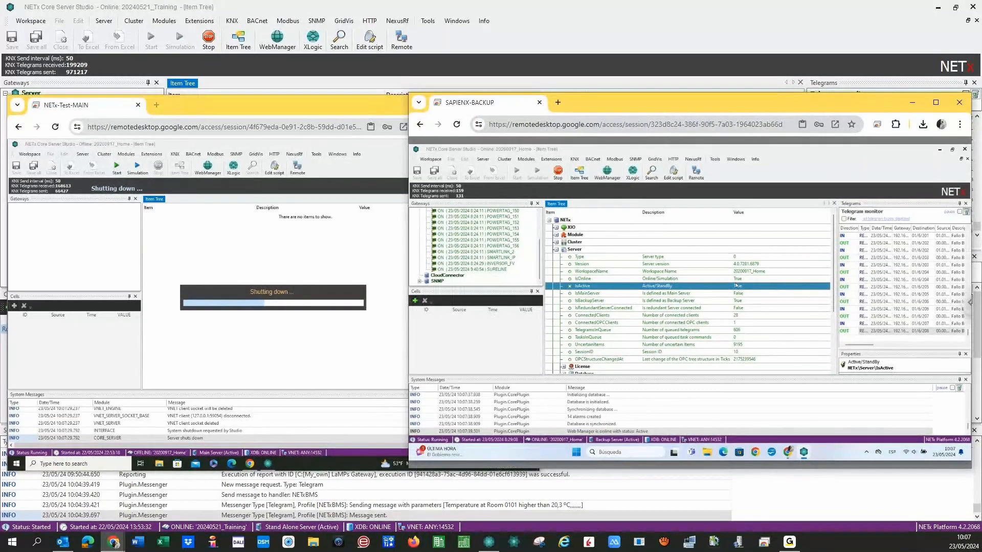
Check IsRedundantServerConnected on the backup, then open the 'MAIN SERVER DISCONECTED!!!' alert email.
{"action": "left_click", "coordinate": [701, 308]}
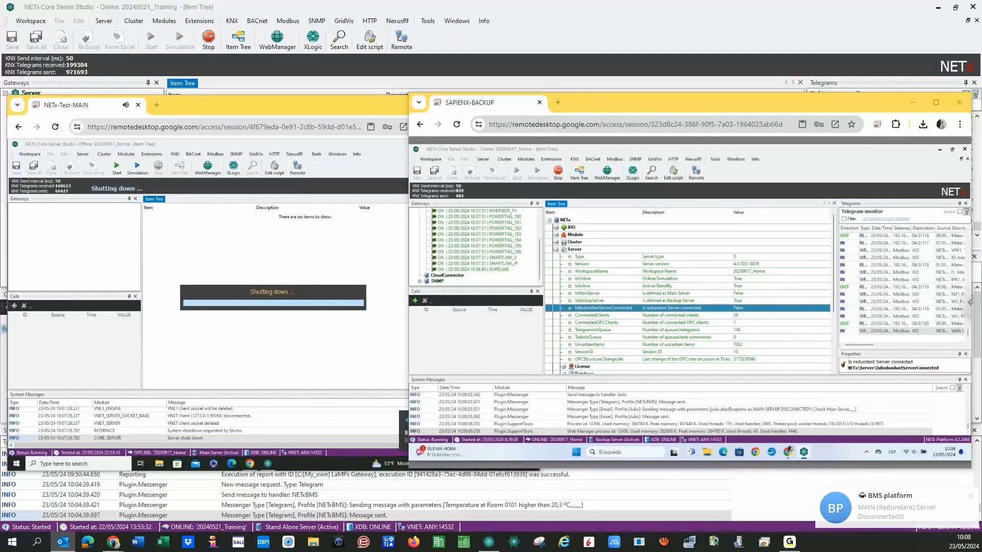
{"action": "key", "text": "Return"}
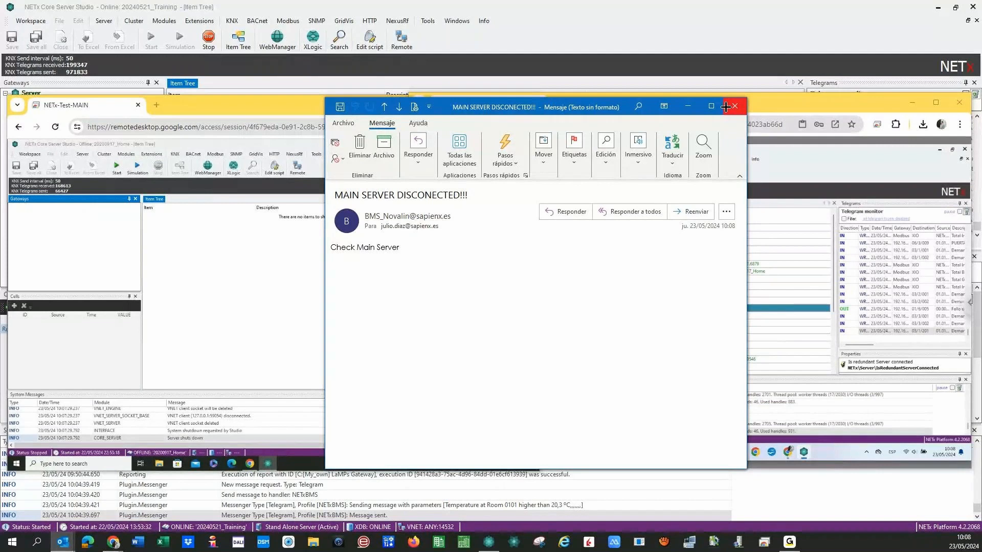
Close the 'MAIN SERVER DISCONECTED!!!' Outlook message window.
{"action": "mouse_move", "coordinate": [372, 217]}
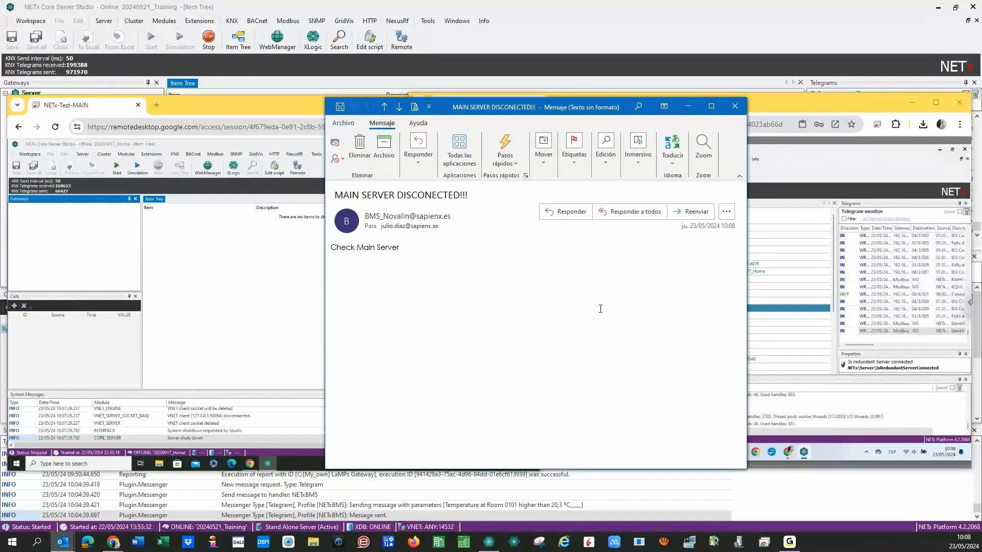
{"action": "left_click", "coordinate": [734, 107]}
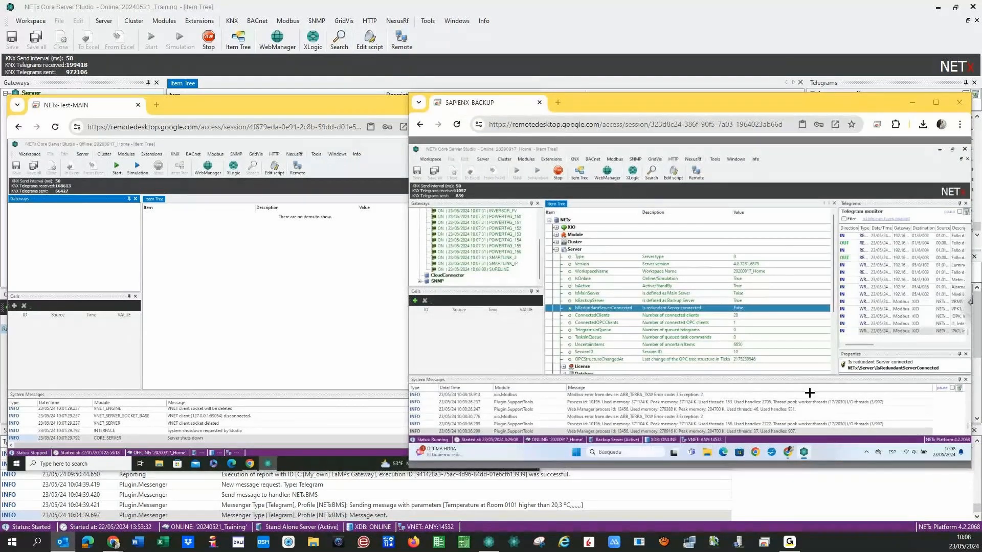
Try starting the NETx-Test-MAIN core server, then open BMS Platform Service Control from hidden tray icons.
{"action": "left_click", "coordinate": [116, 167]}
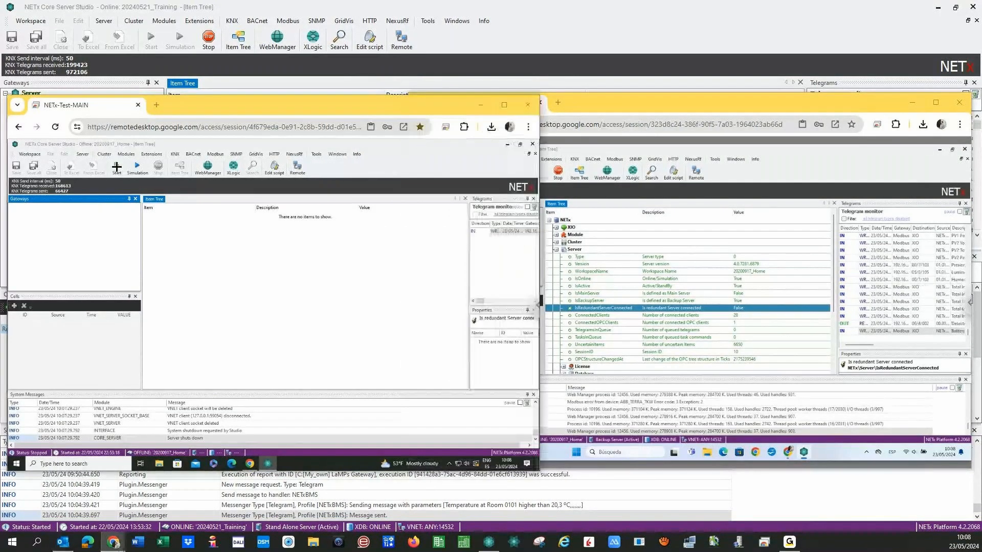
{"action": "left_click", "coordinate": [116, 167]}
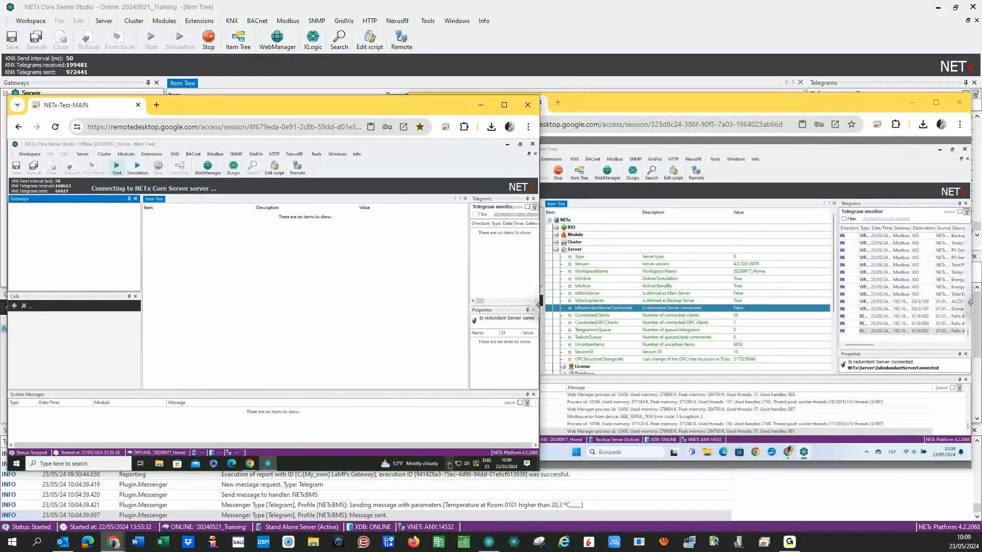
{"action": "left_click", "coordinate": [450, 466]}
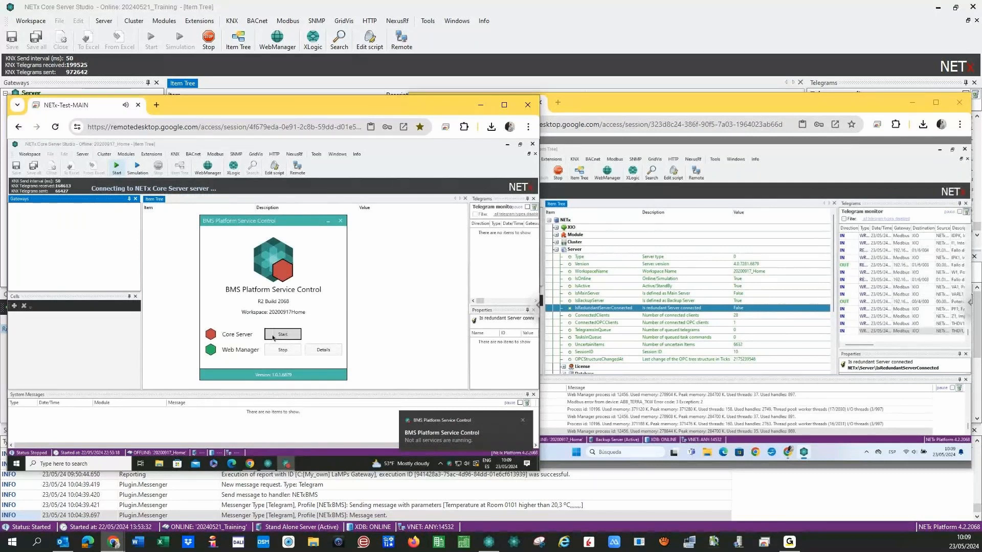
Start the Core Server service in BMS Platform Service Control so the main server runs again.
{"action": "left_click", "coordinate": [273, 337]}
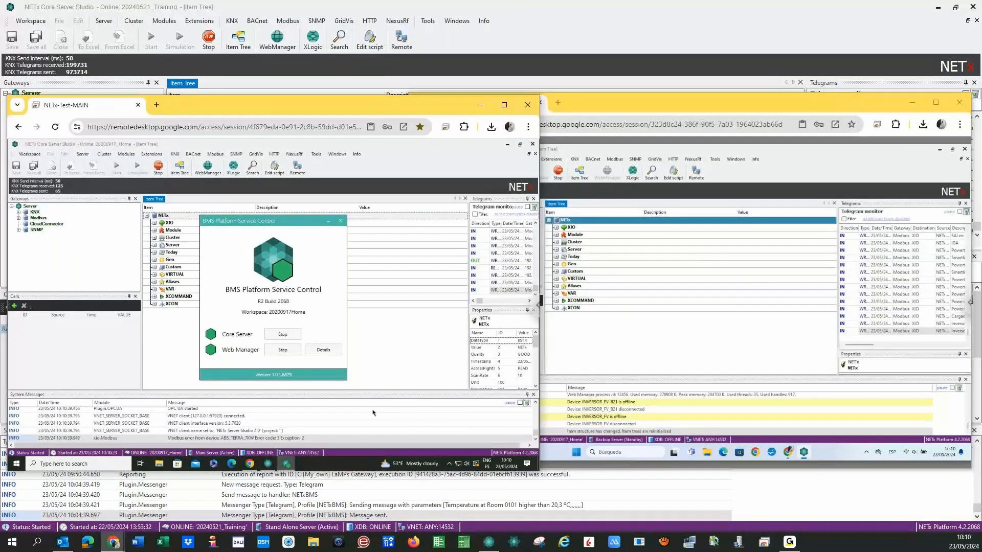
Check the disconnection alerts, start the SAPIENX-BACKUP core server, and close the alert e-mail.
{"action": "left_click", "coordinate": [340, 222]}
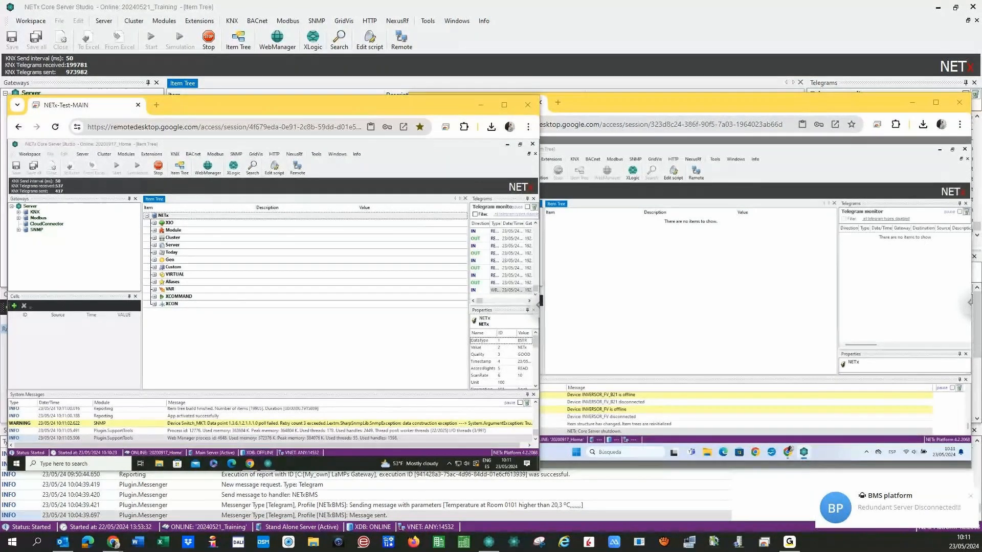
{"action": "left_click", "coordinate": [459, 259]}
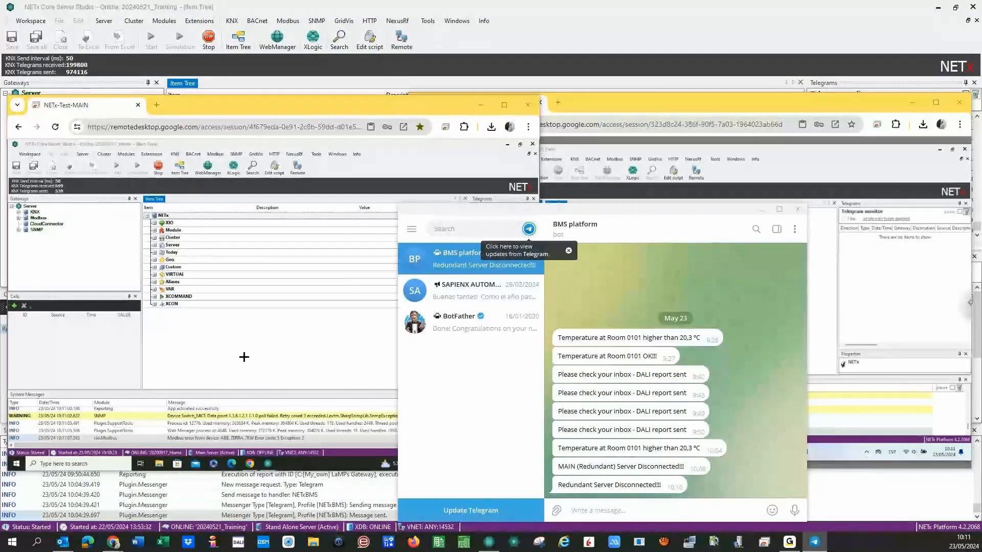
{"action": "left_click", "coordinate": [396, 348]}
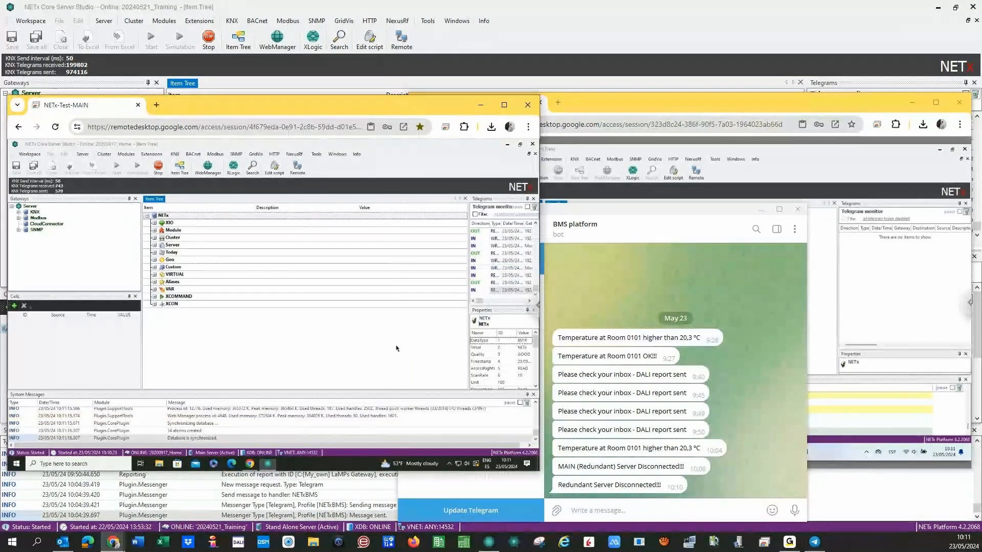
{"action": "left_click", "coordinate": [673, 148]}
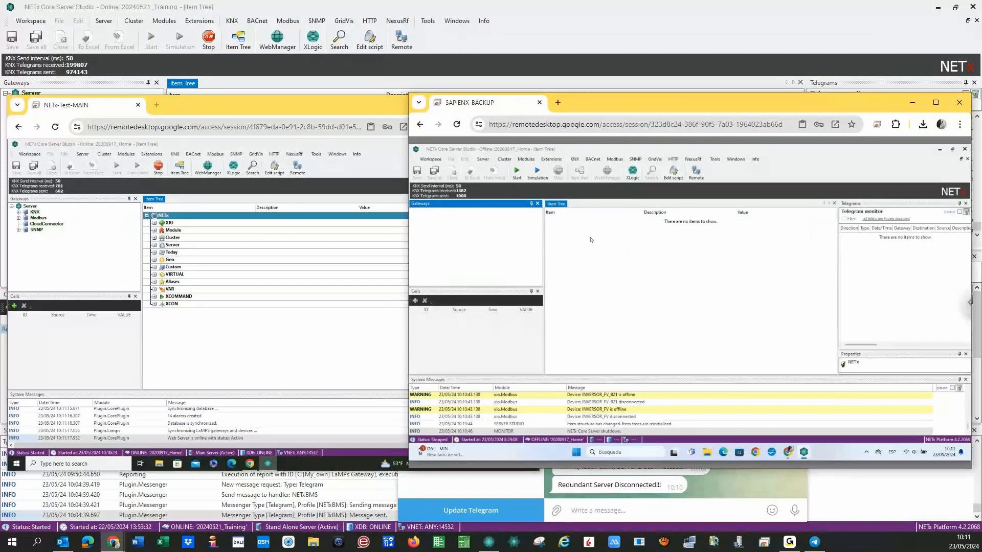
{"action": "left_click", "coordinate": [517, 172]}
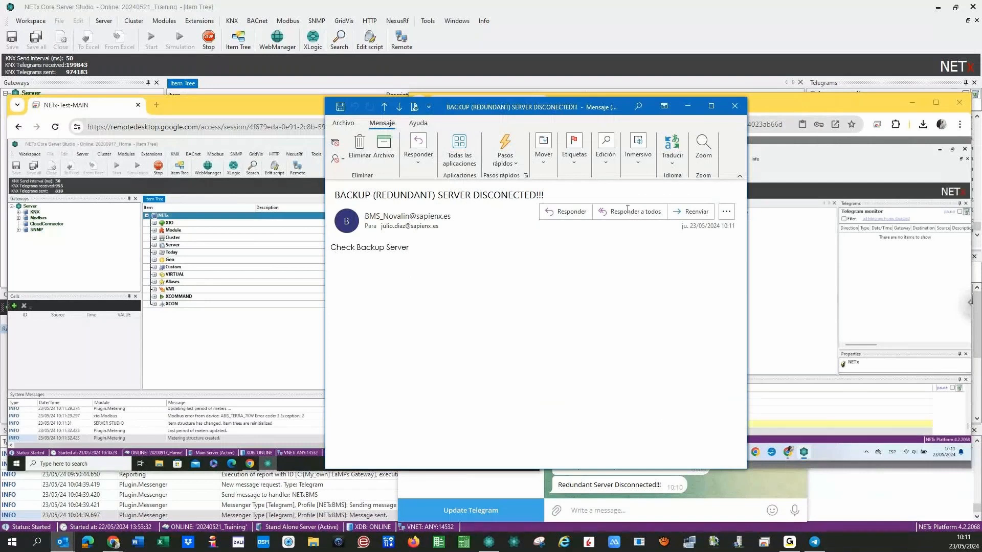
{"action": "key", "text": "Escape"}
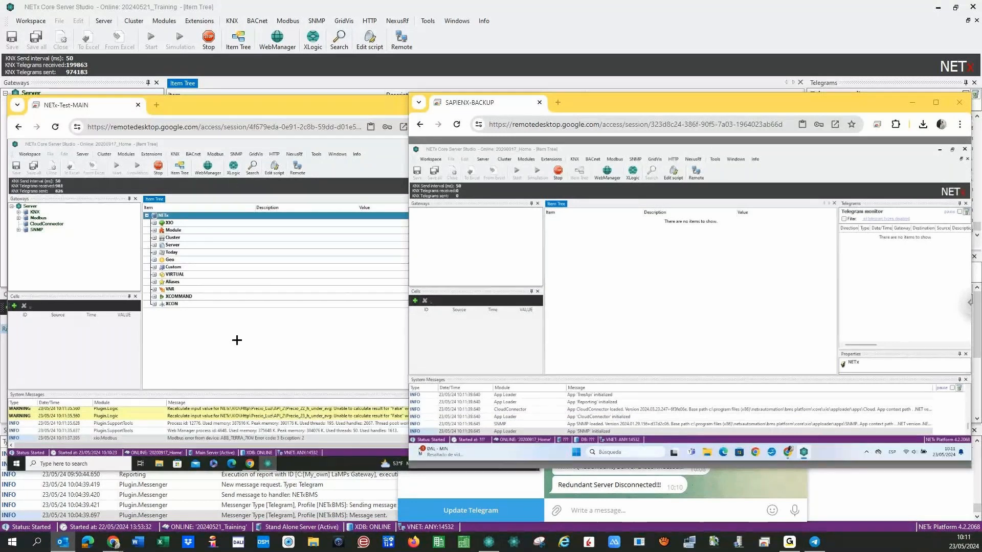
Confirm the main server's IsRedundantServerConnected reads True and read the reconnection alerts.
{"action": "left_click", "coordinate": [154, 246]}
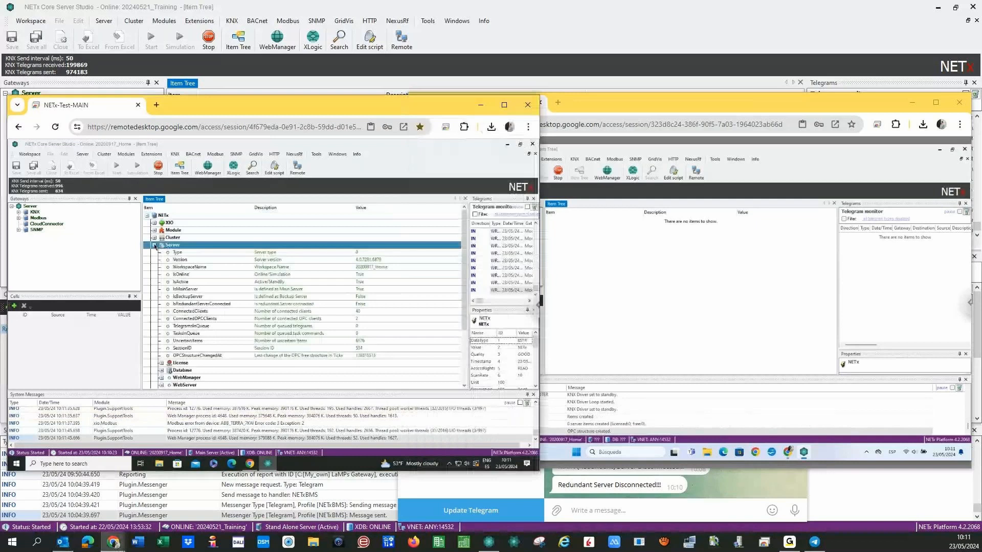
{"action": "left_click", "coordinate": [344, 305]}
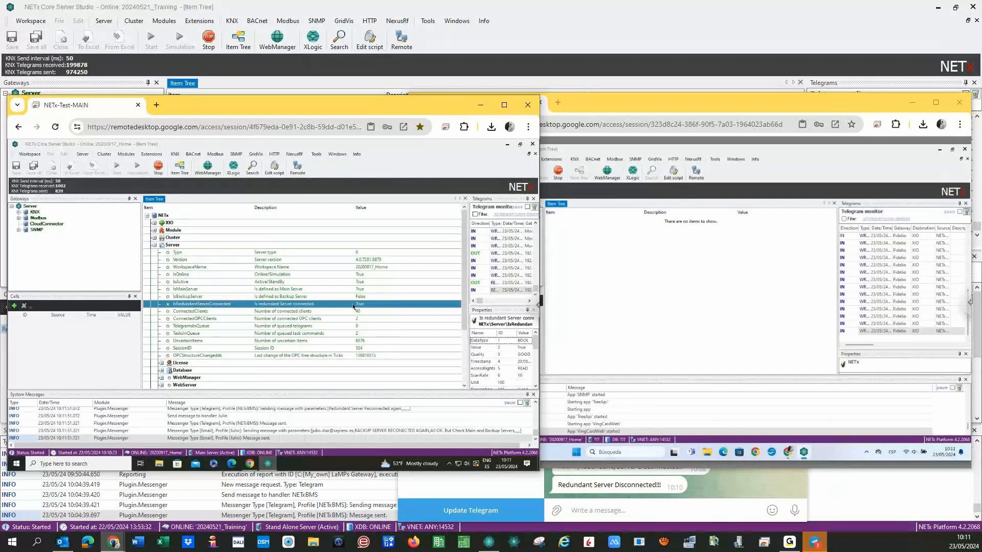
{"action": "left_click", "coordinate": [613, 486]}
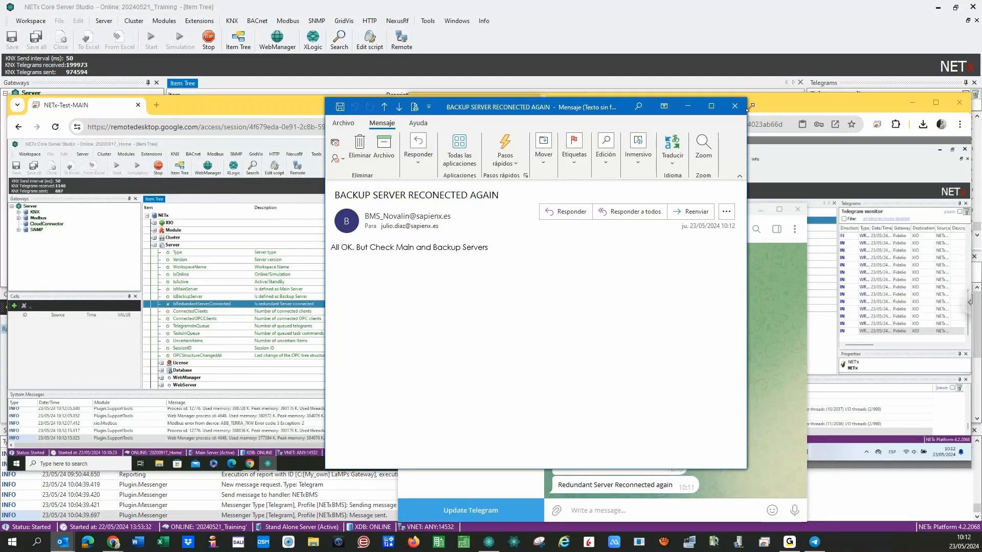
{"action": "key", "text": "Escape"}
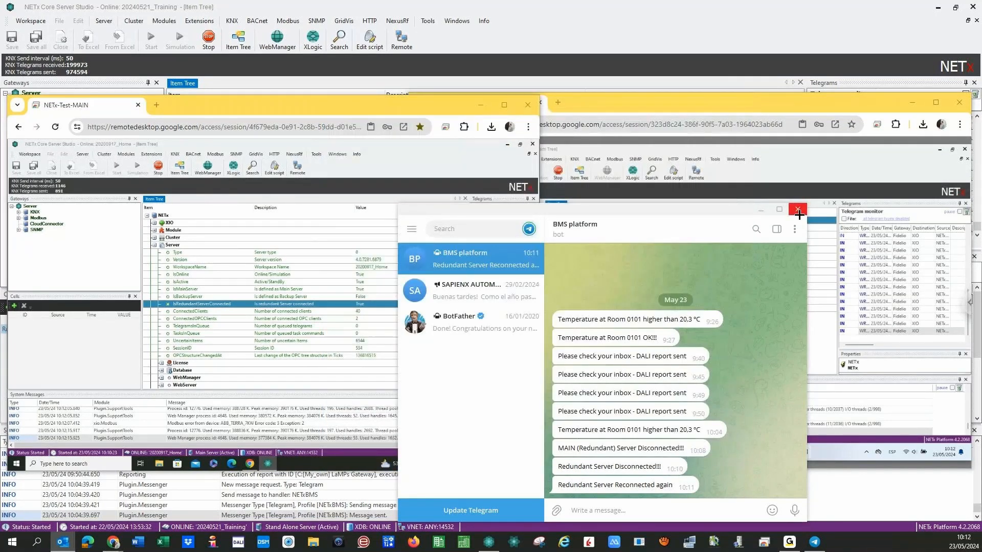
Close Telegram, inspect the backup server's IsRedundantServerConnected, then minimize both remote sessions.
{"action": "left_click", "coordinate": [798, 210]}
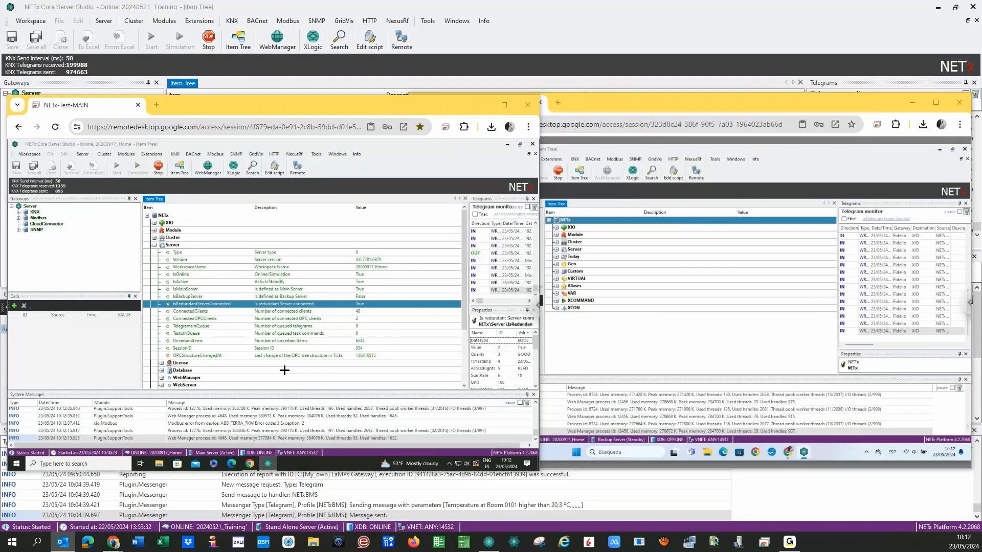
{"action": "left_click", "coordinate": [556, 249]}
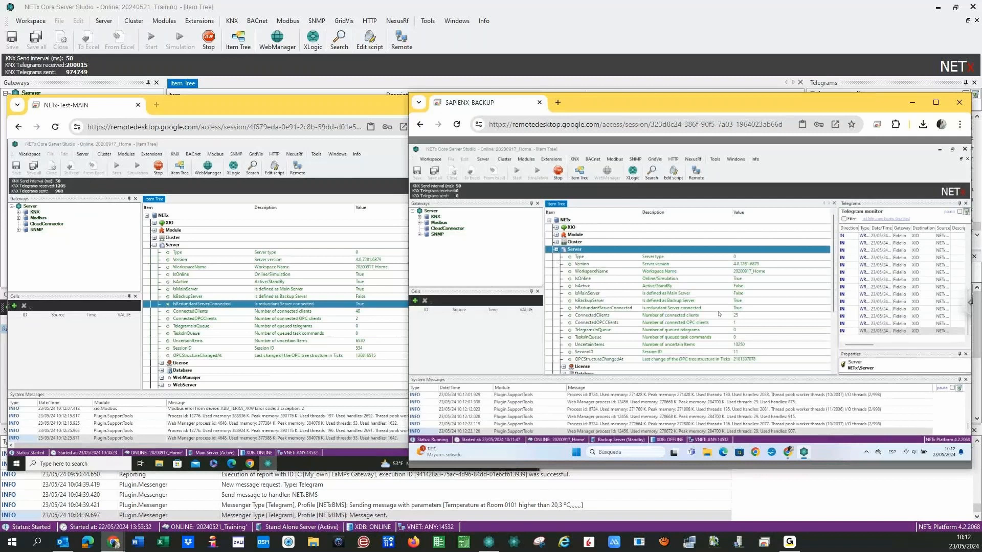
{"action": "left_click", "coordinate": [718, 309]}
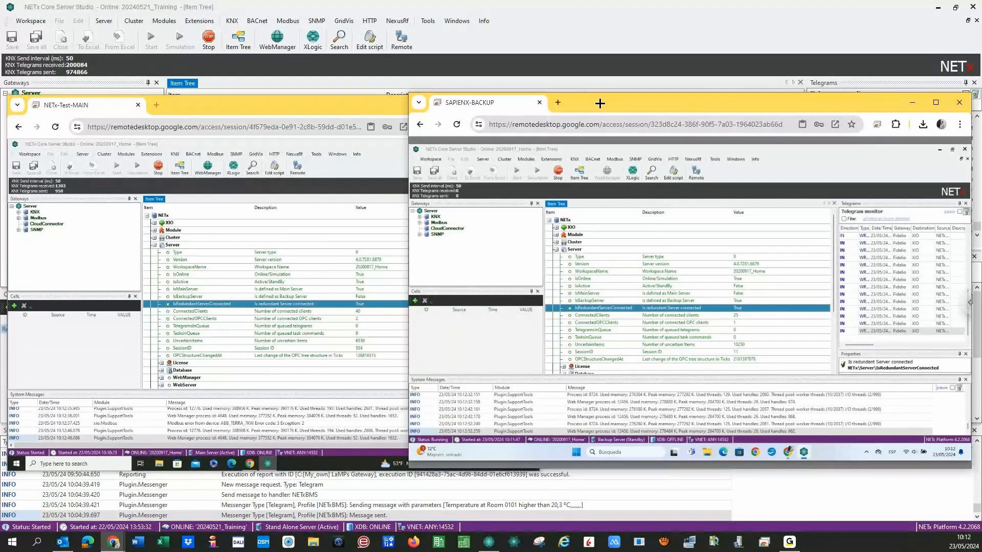
{"action": "mouse_move", "coordinate": [600, 103]}
{"action": "left_mouse_down"}
{"action": "mouse_move", "coordinate": [641, 111]}
{"action": "mouse_move", "coordinate": [608, 111]}
{"action": "left_mouse_up"}
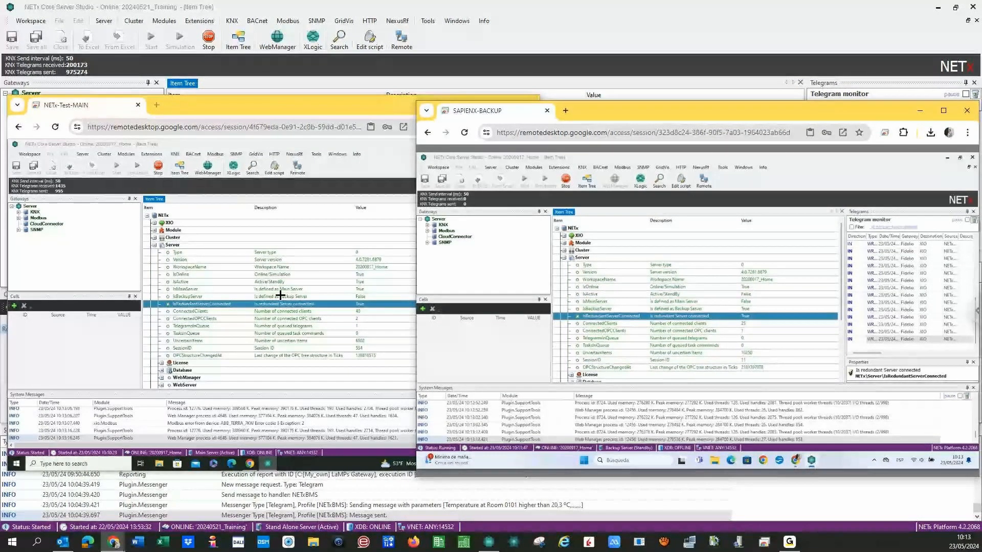
{"action": "left_click", "coordinate": [920, 110]}
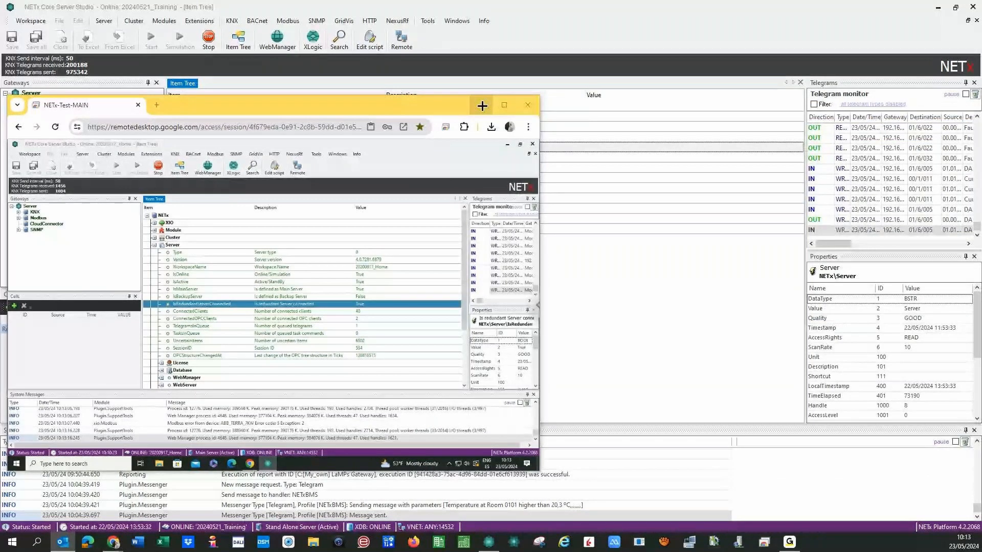
{"action": "left_click", "coordinate": [482, 105]}
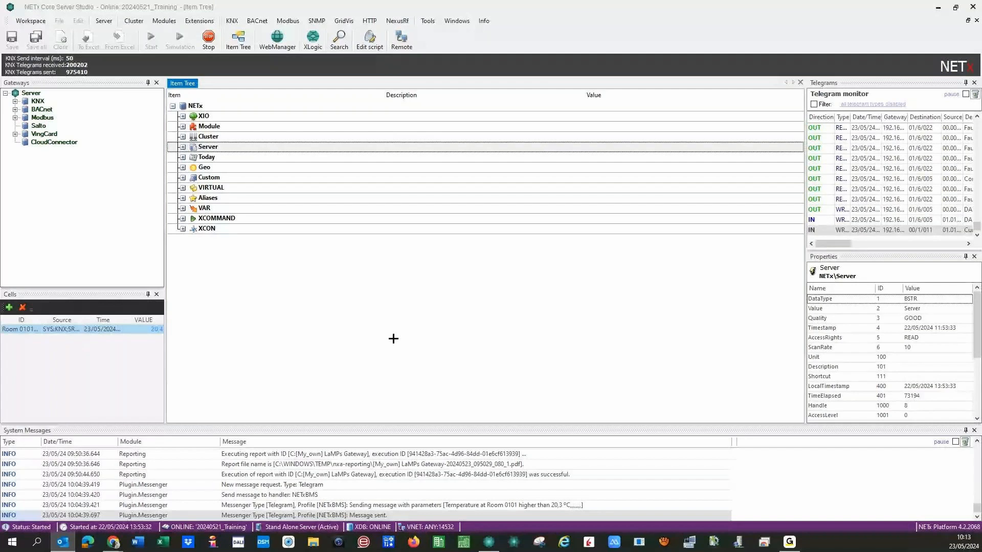
Open Alarms / Configuration in Web Manager to list folders 01 - Alarms through Tests.
{"action": "left_click", "coordinate": [115, 541]}
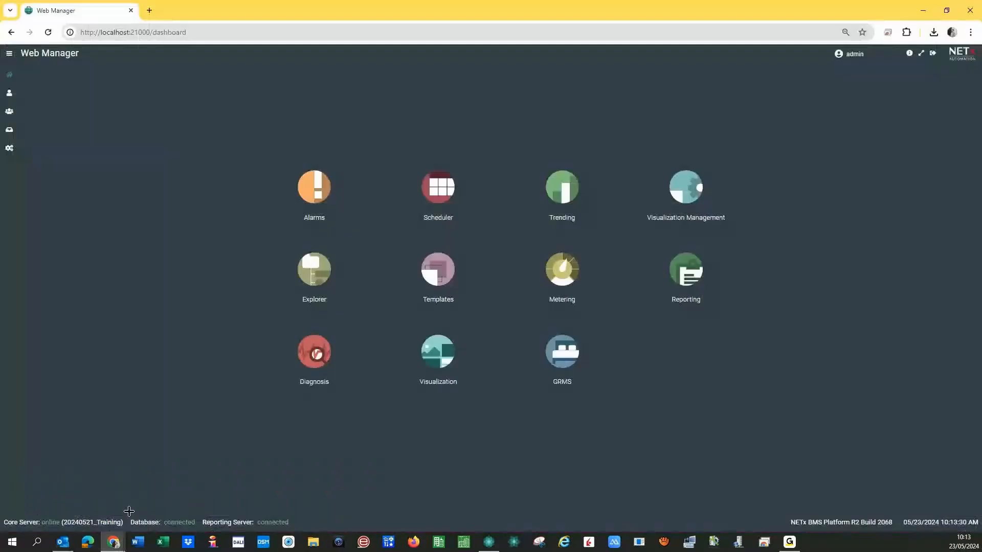
{"action": "left_click", "coordinate": [305, 193]}
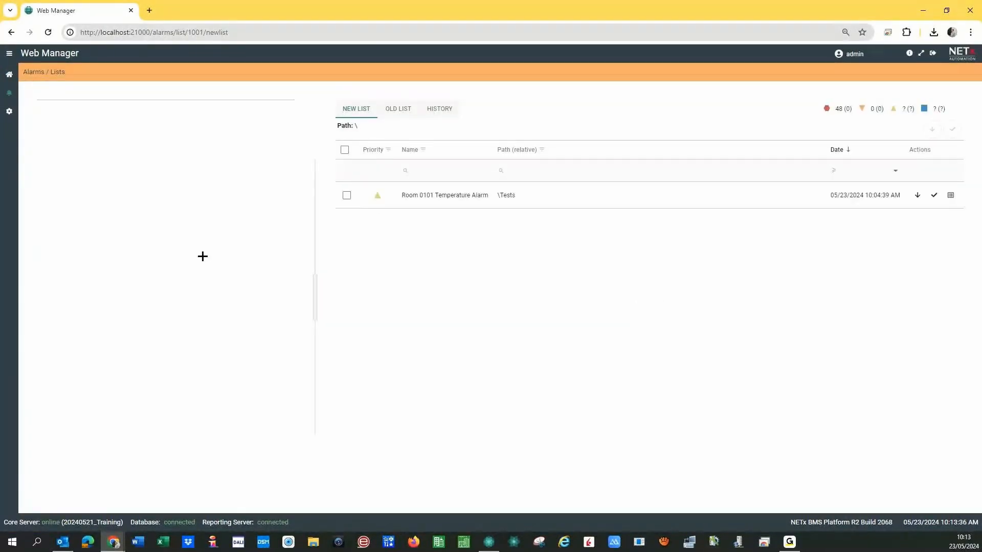
{"action": "left_click", "coordinate": [9, 111]}
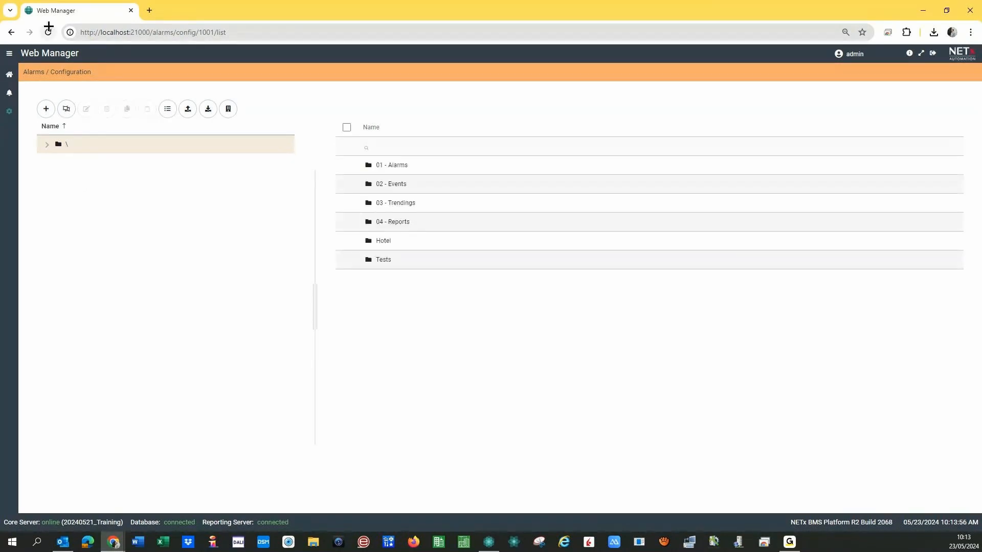
Inspect Room 0101's Light Bath alarm and Status ON condition under 01 - Alarms > Lights, then go Home.
{"action": "left_click", "coordinate": [58, 161]}
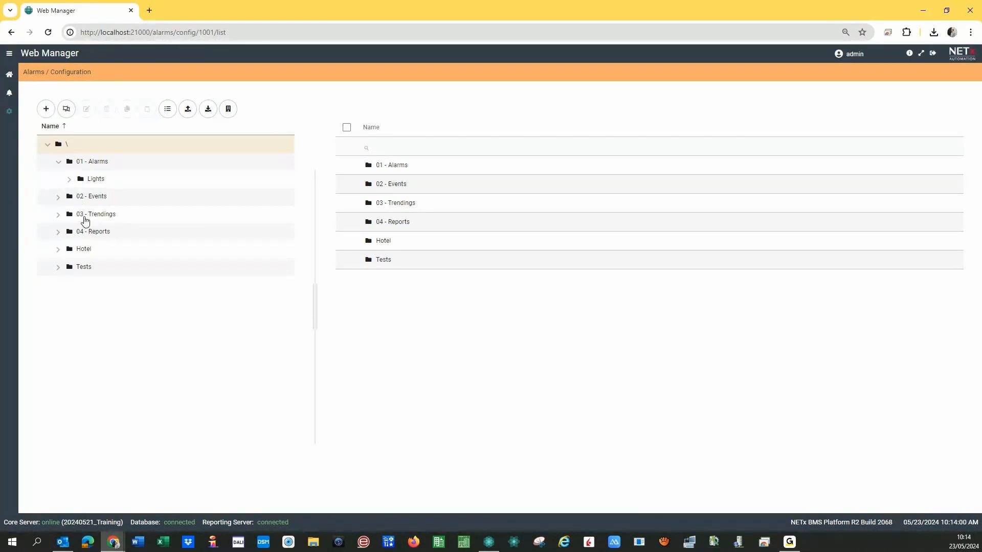
{"action": "left_click", "coordinate": [69, 180]}
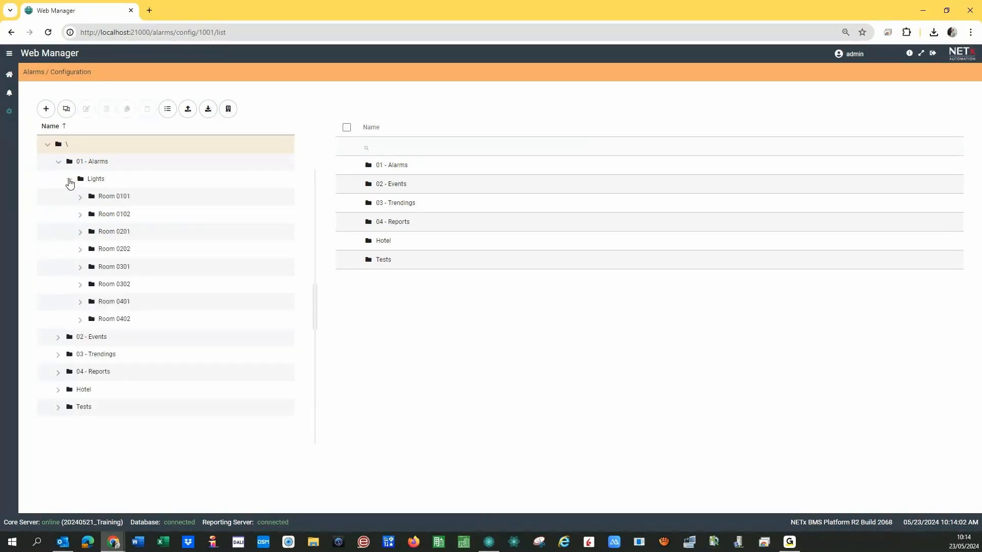
{"action": "left_click", "coordinate": [70, 180]}
{"action": "left_click", "coordinate": [70, 180]}
{"action": "left_click", "coordinate": [81, 197]}
{"action": "left_click", "coordinate": [91, 214]}
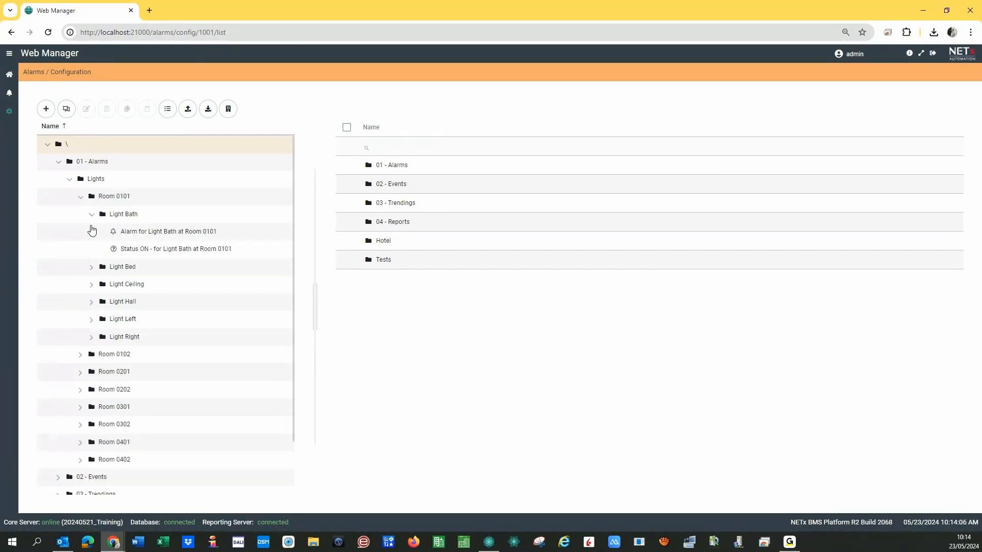
{"action": "left_click", "coordinate": [151, 231]}
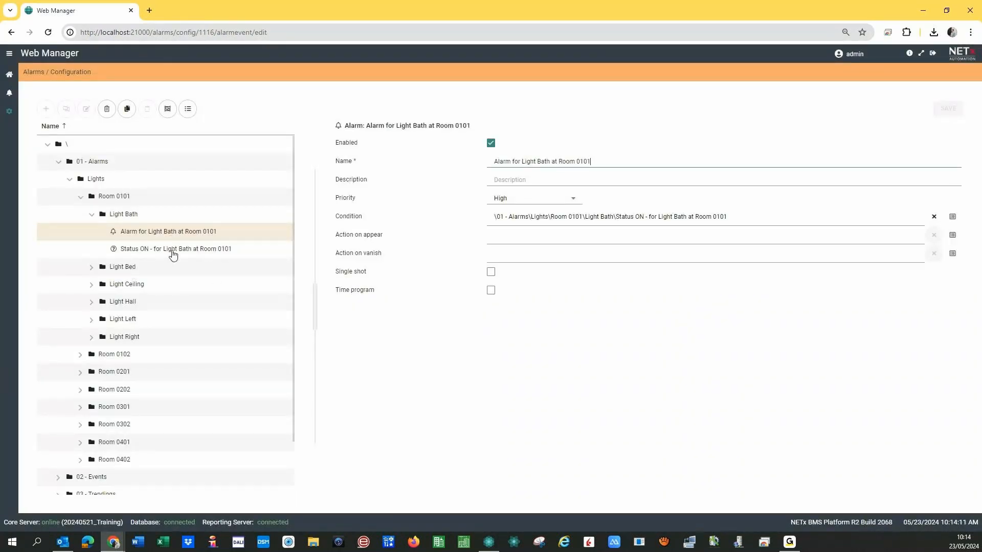
{"action": "left_click", "coordinate": [174, 255]}
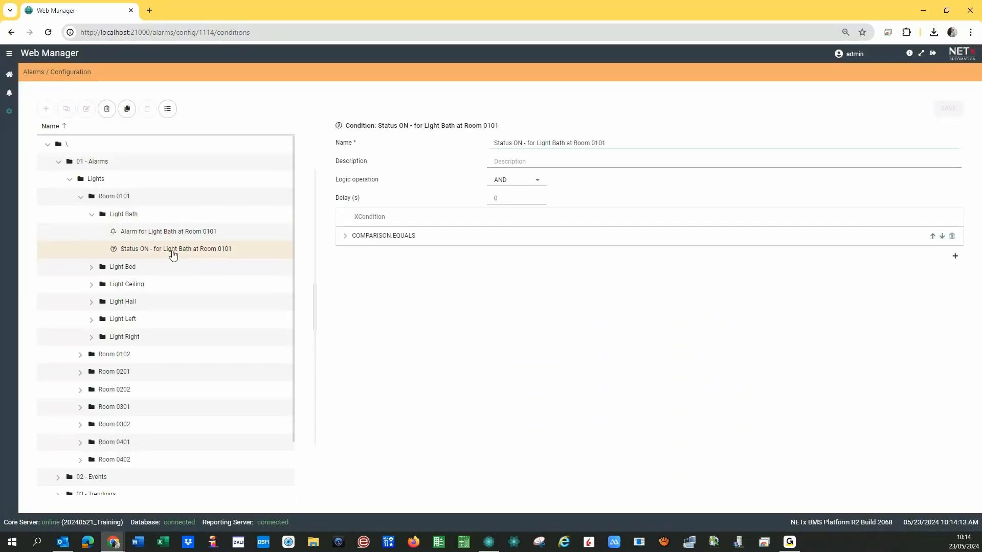
{"action": "left_click", "coordinate": [155, 233]}
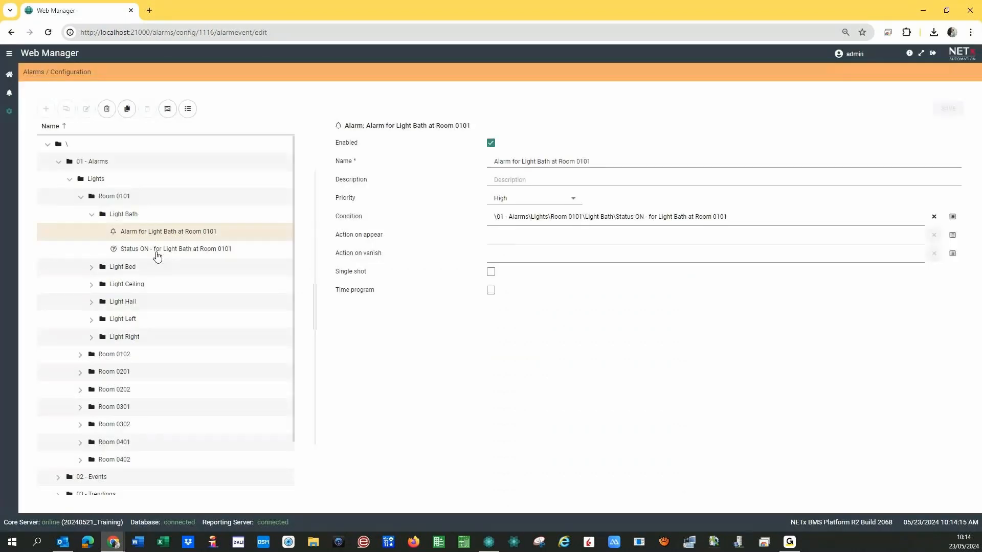
{"action": "left_click", "coordinate": [156, 250]}
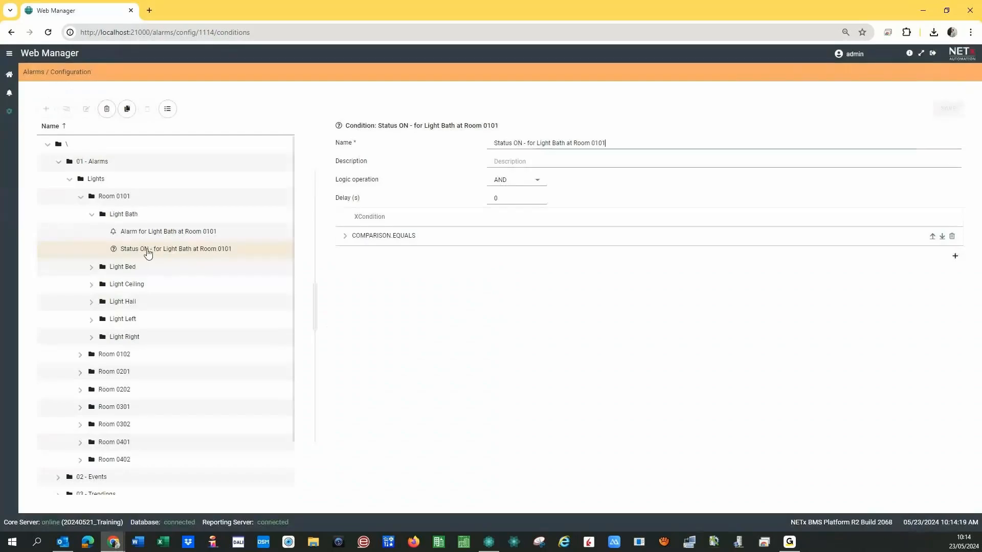
{"action": "left_click", "coordinate": [47, 144]}
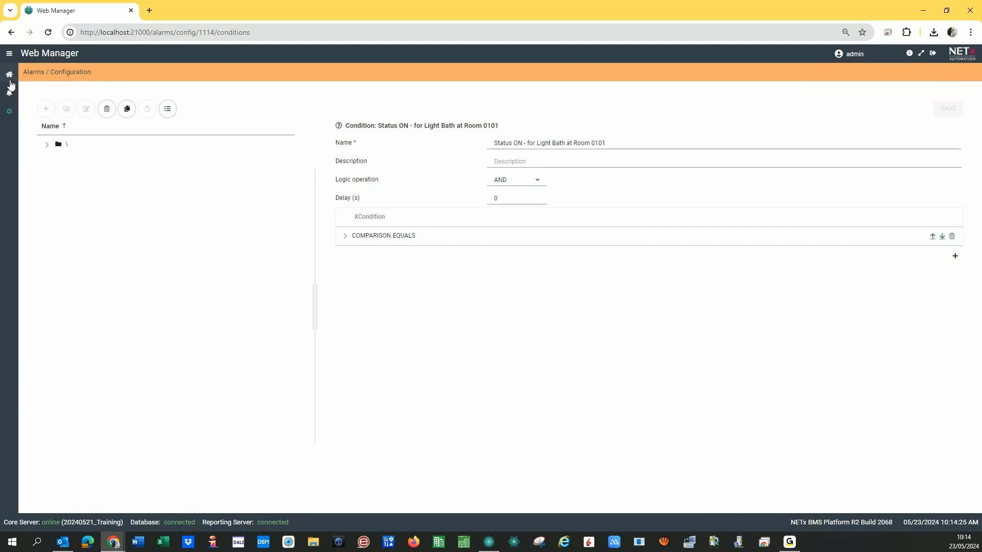
{"action": "left_click", "coordinate": [9, 75]}
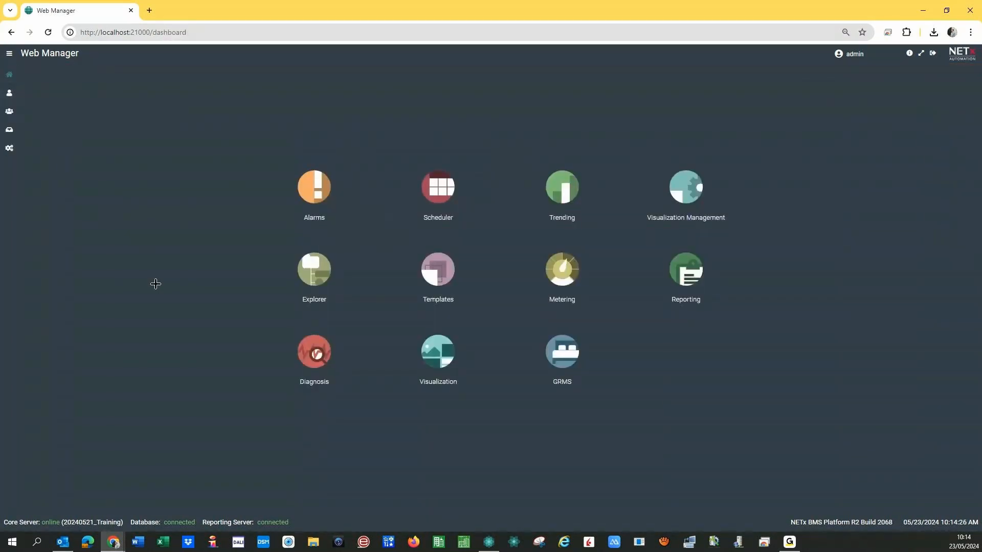
In the alarm template editor, enable an on-appear action named 'Telegram ON'.
{"action": "left_click", "coordinate": [428, 264]}
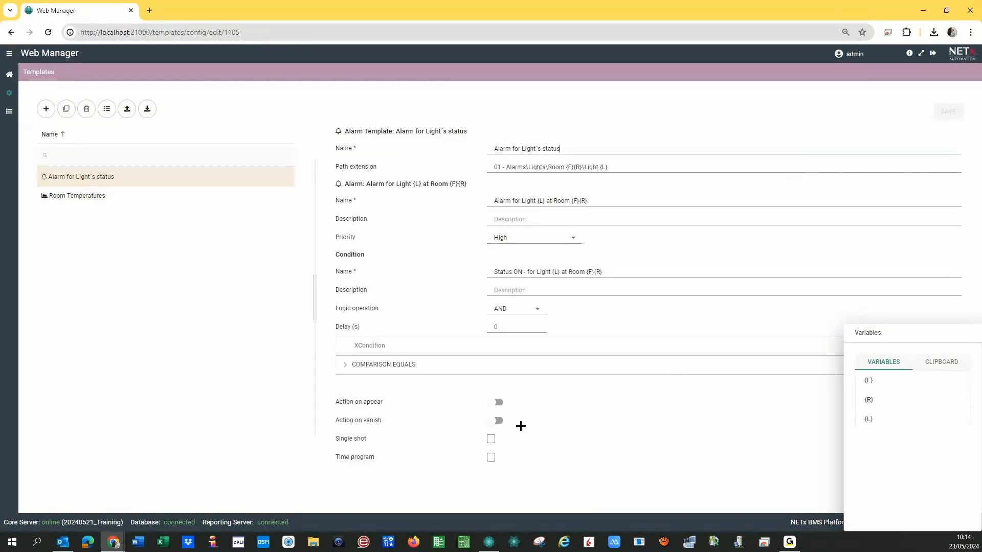
{"action": "left_click_drag", "start_coordinate": [915, 337], "coordinate": [156, 260]}
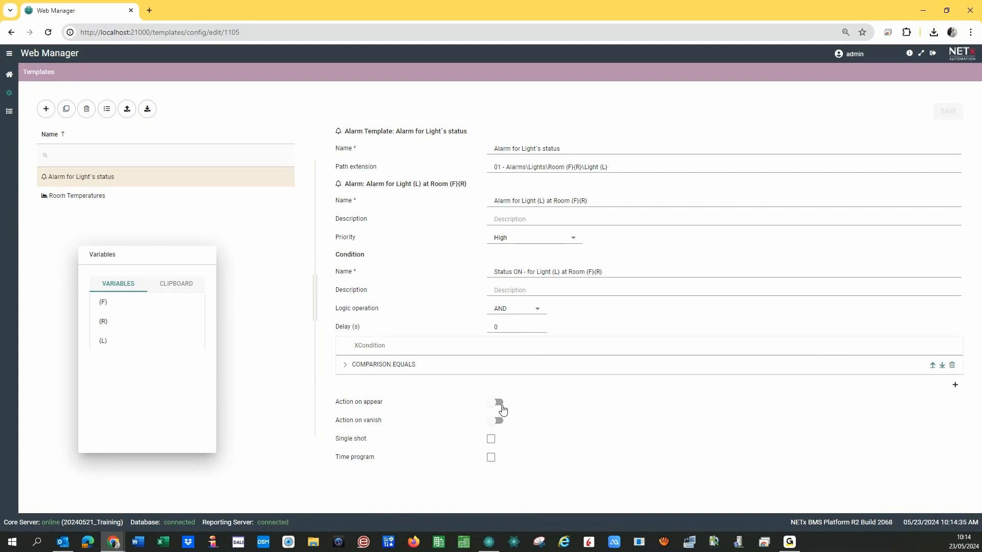
{"action": "left_click", "coordinate": [499, 404]}
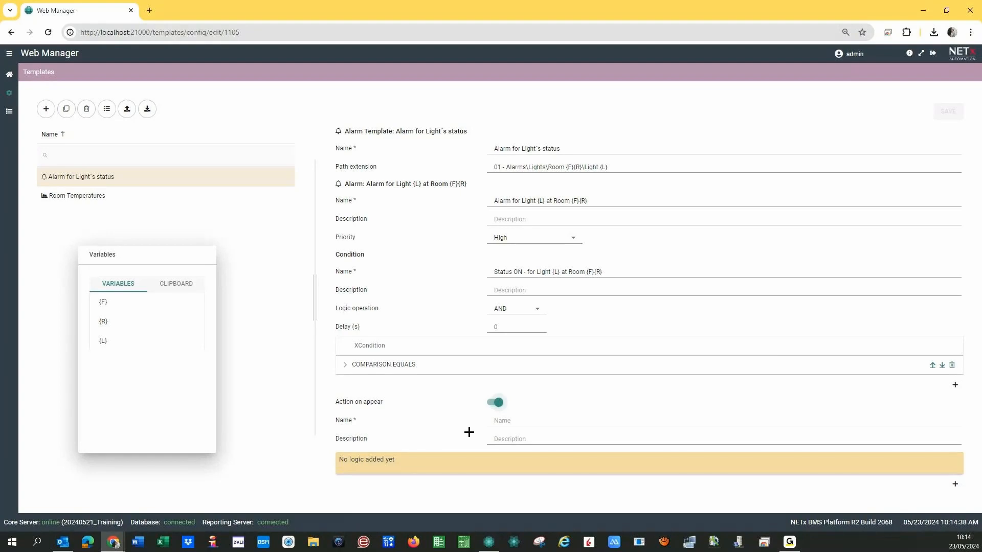
{"action": "left_click", "coordinate": [513, 430]}
{"action": "type", "text": "Telegram ON"}
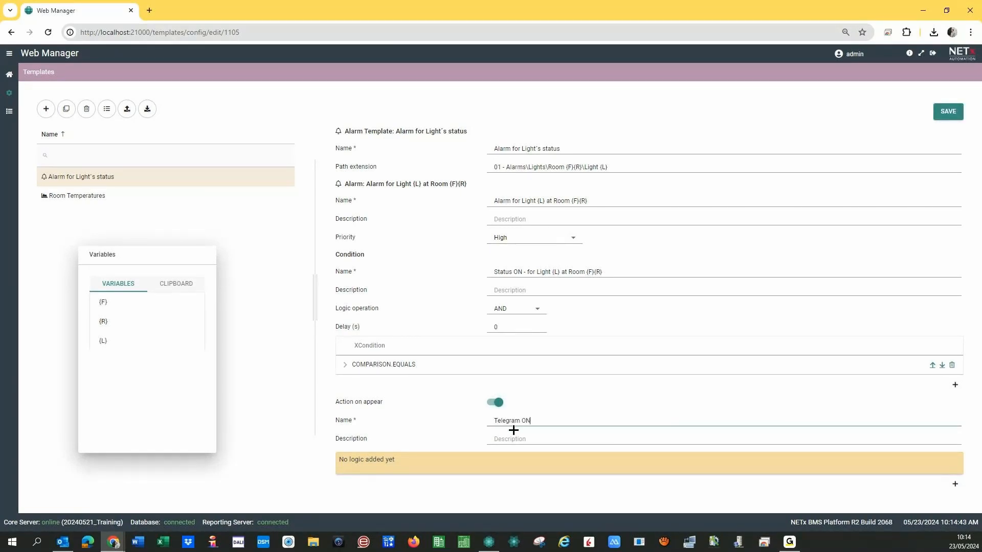
Add the MESSENGER.SENDTELEGRAMMESSAGE command with Profile NETxBMS to the on-appear action.
{"action": "left_click", "coordinate": [954, 485]}
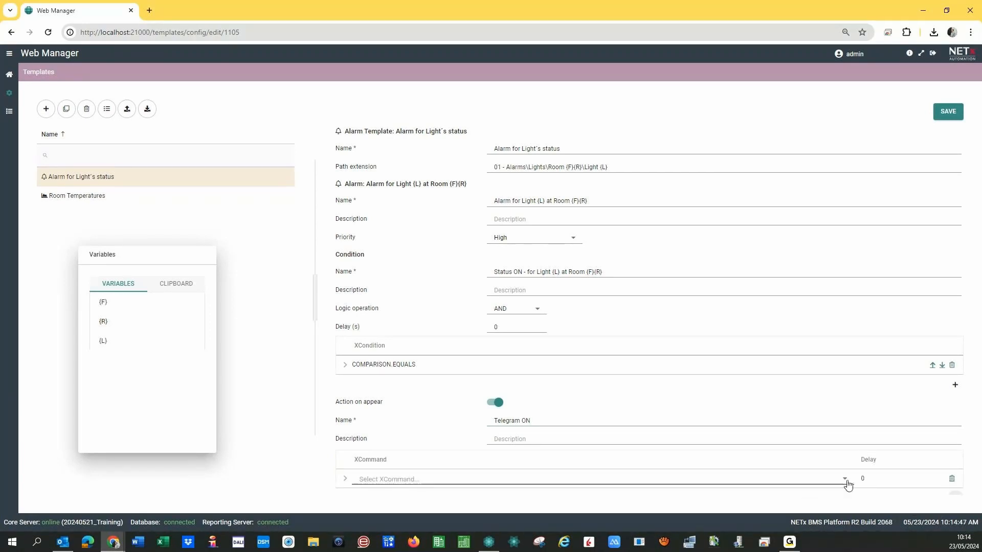
{"action": "left_click", "coordinate": [842, 480]}
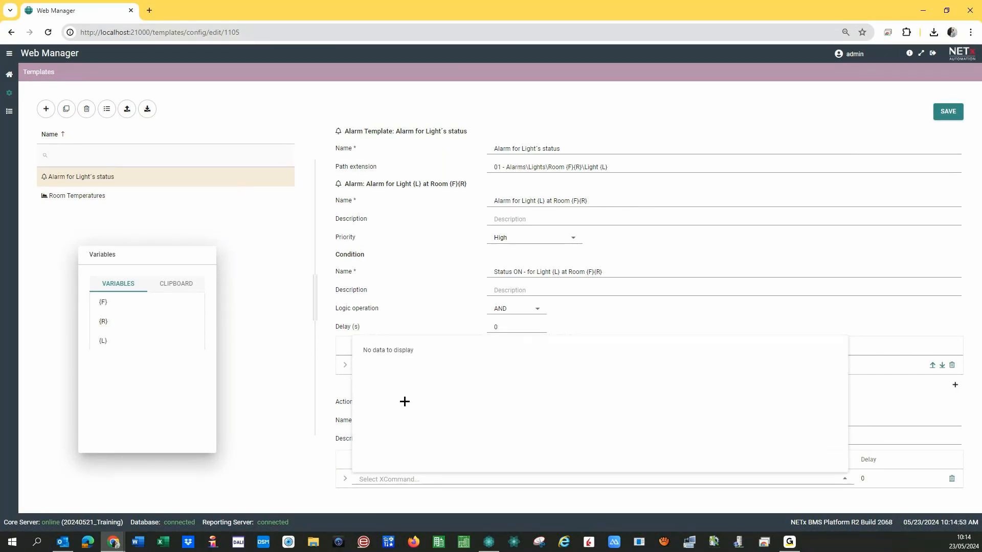
{"action": "left_click_drag", "start_coordinate": [833, 354], "coordinate": [841, 412]}
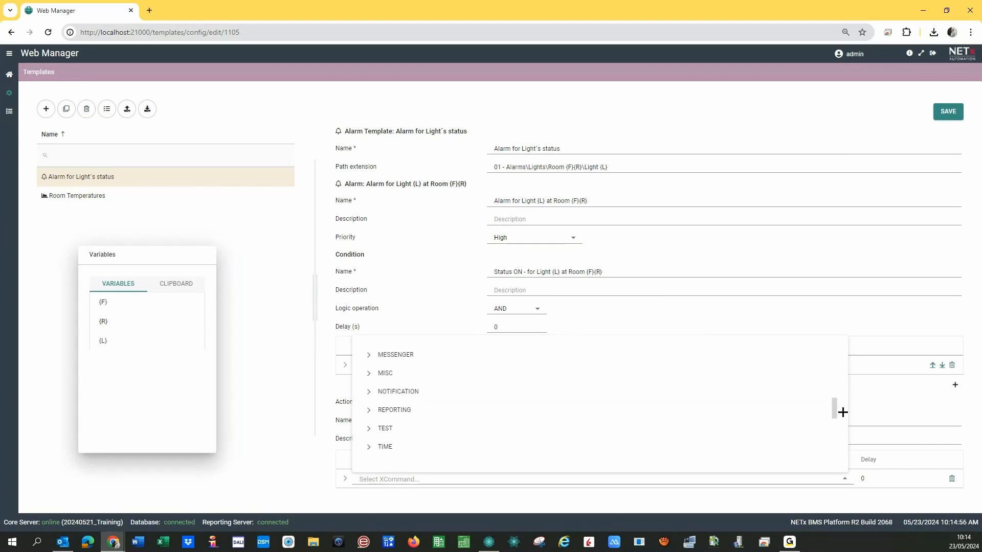
{"action": "left_click", "coordinate": [368, 355]}
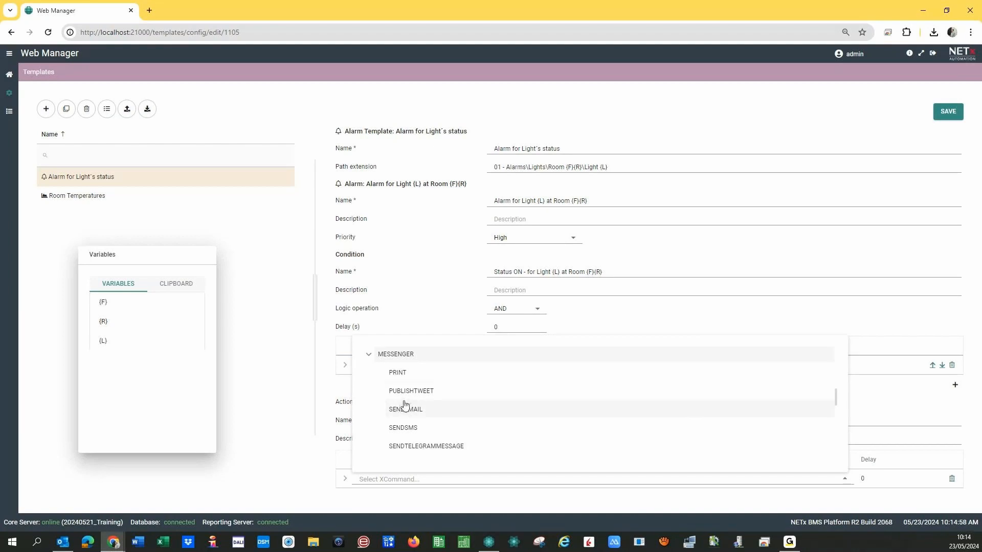
{"action": "left_click", "coordinate": [428, 447]}
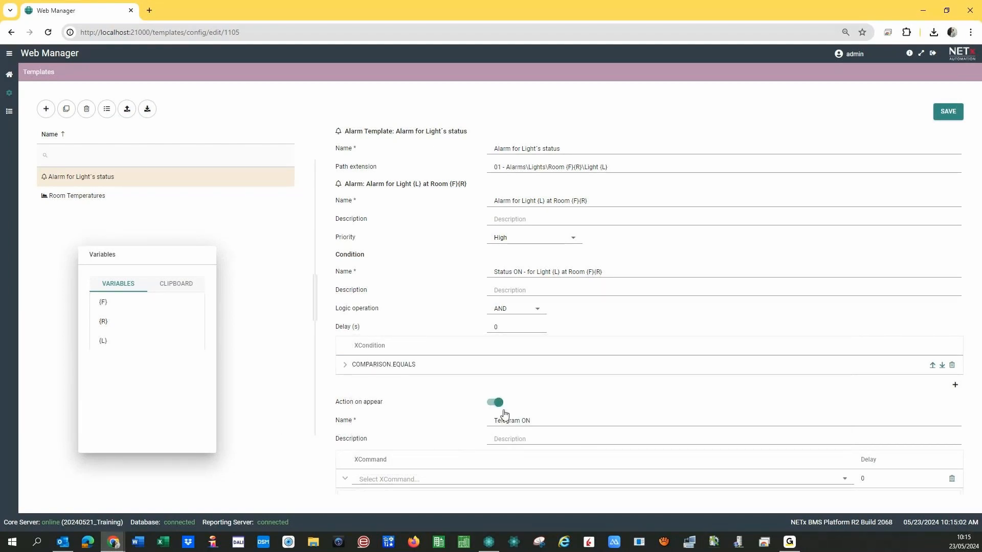
{"action": "scroll", "coordinate": [505, 414], "scroll_direction": "down", "scroll_amount": 3}
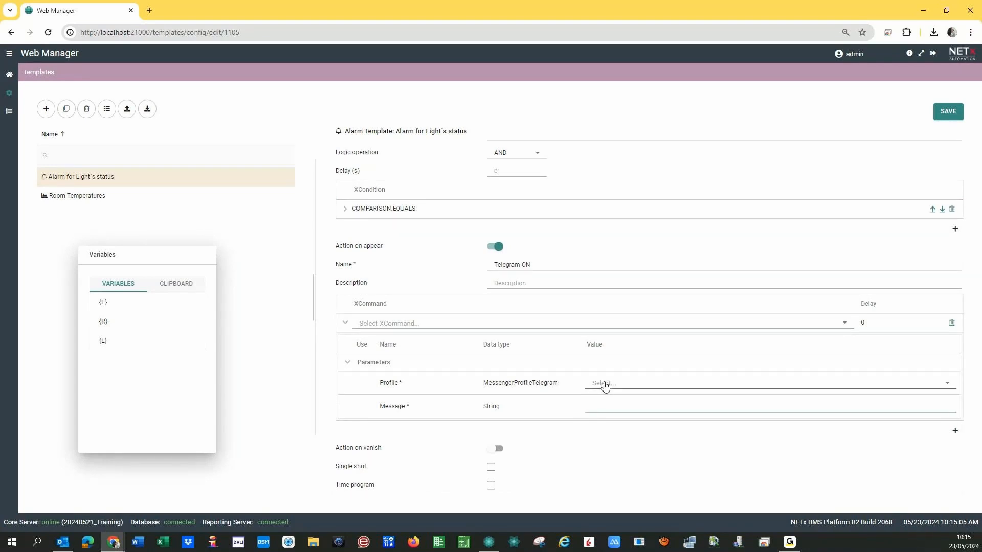
{"action": "left_click", "coordinate": [605, 386]}
{"action": "left_click", "coordinate": [603, 411]}
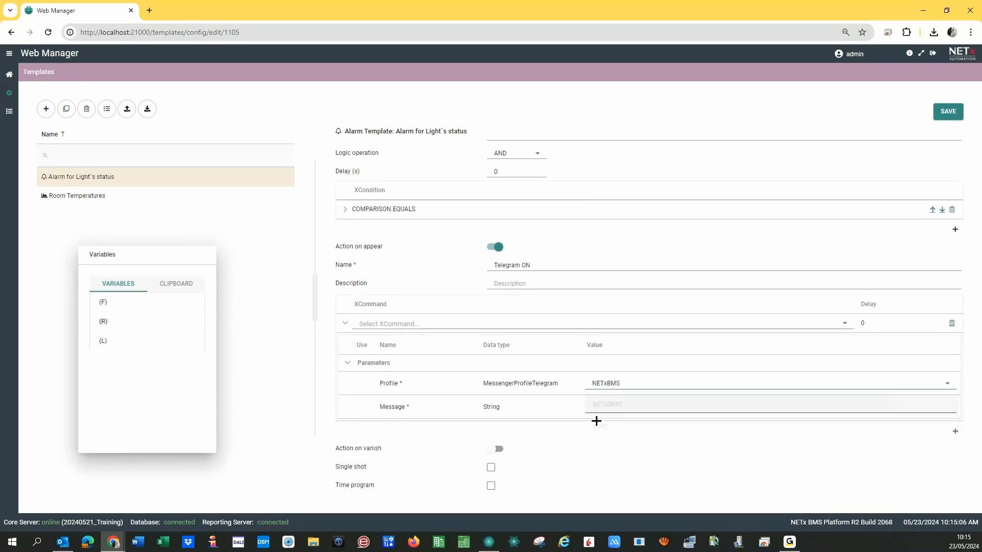
Write the message 'Light {L} at Room {F}{R}' using the template variables.
{"action": "left_click", "coordinate": [604, 408]}
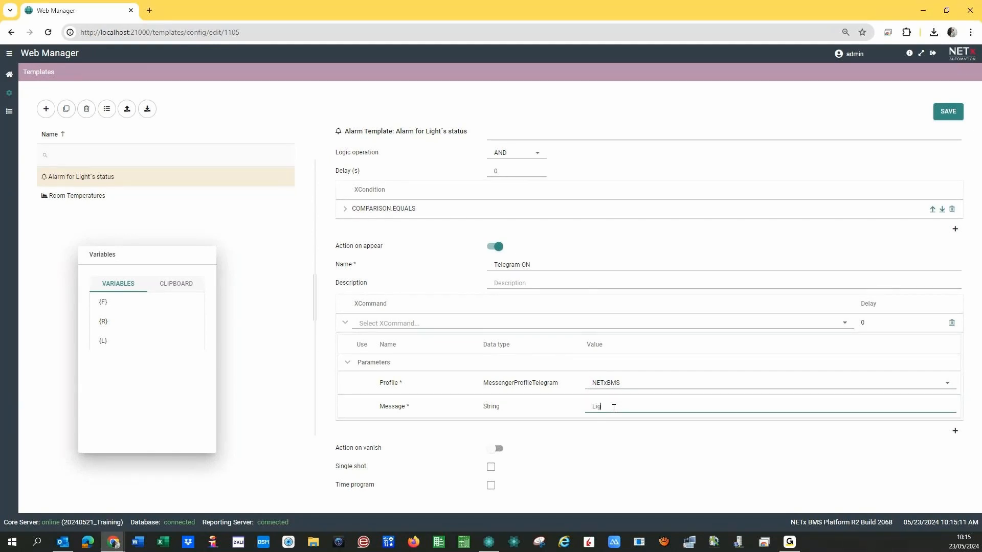
{"action": "type", "text": "Light"}
{"action": "left_click", "coordinate": [103, 341]}
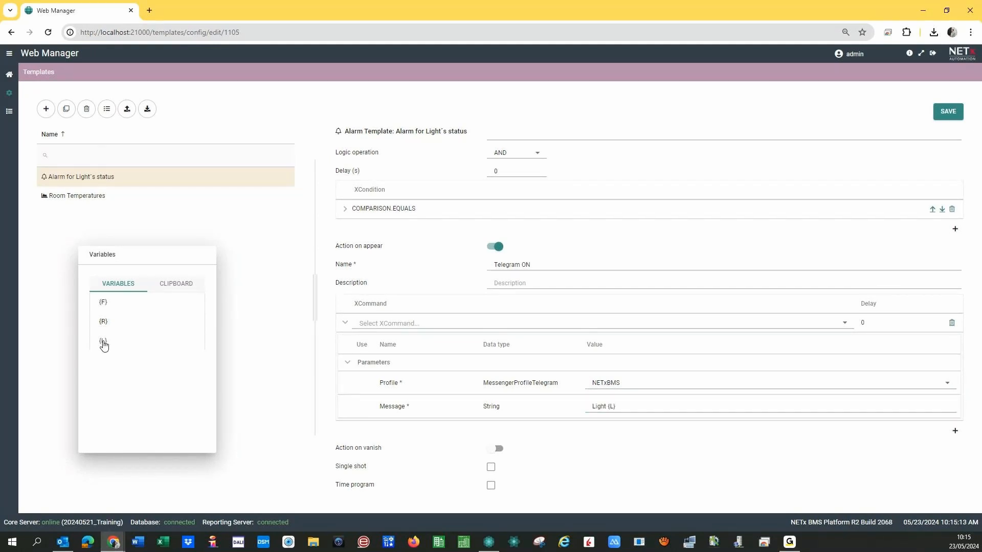
{"action": "left_click", "coordinate": [624, 407]}
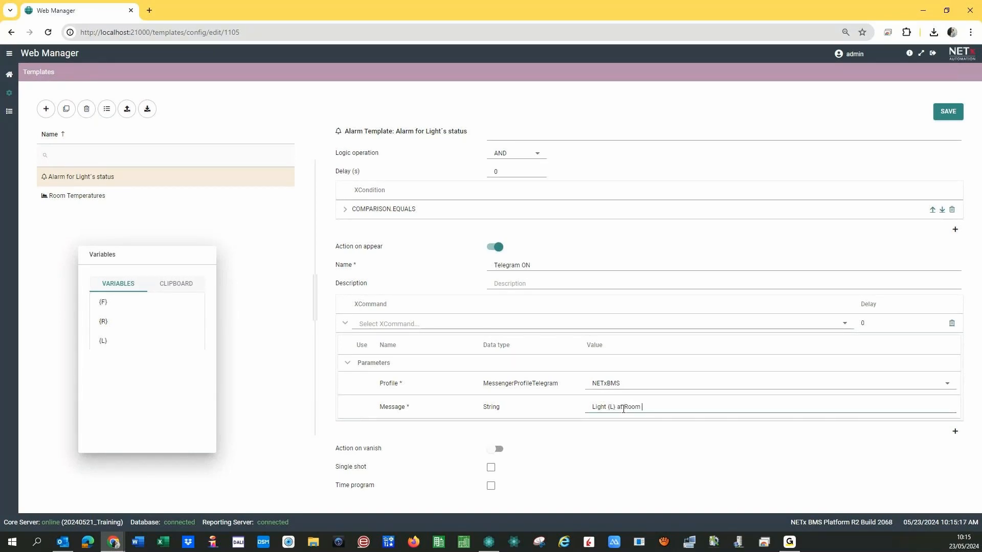
{"action": "type", "text": "at Room"}
{"action": "left_click", "coordinate": [103, 303]}
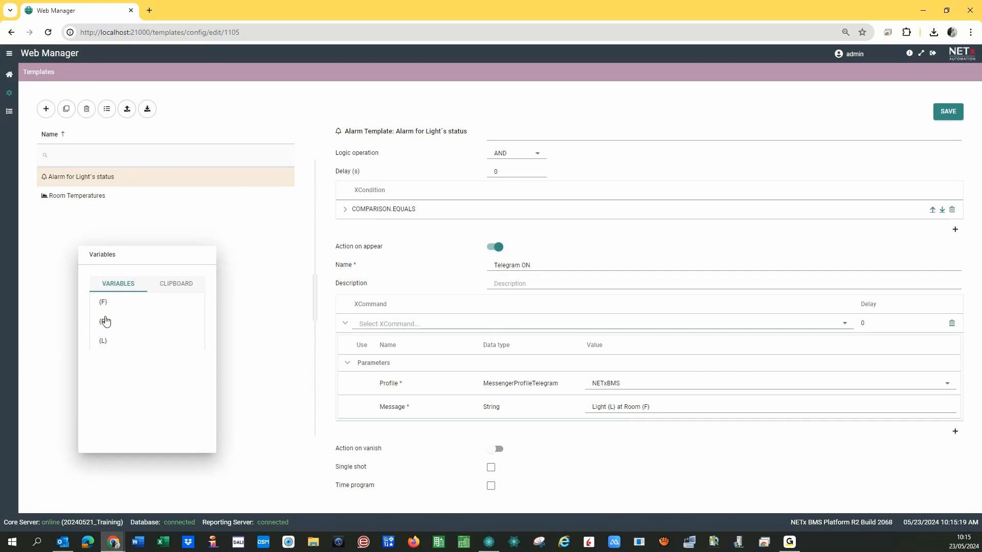
{"action": "left_click", "coordinate": [103, 323]}
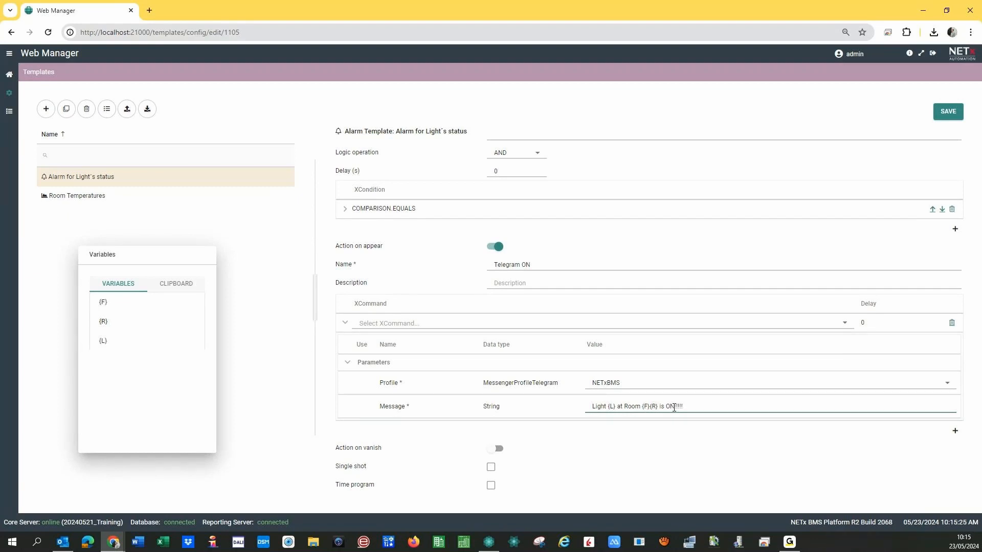
Copy the ON message and enable an on-vanish action named 'Telegram OFF'.
{"action": "left_click_drag", "start_coordinate": [592, 407], "coordinate": [730, 408]}
{"action": "key", "text": "ctrl+c"}
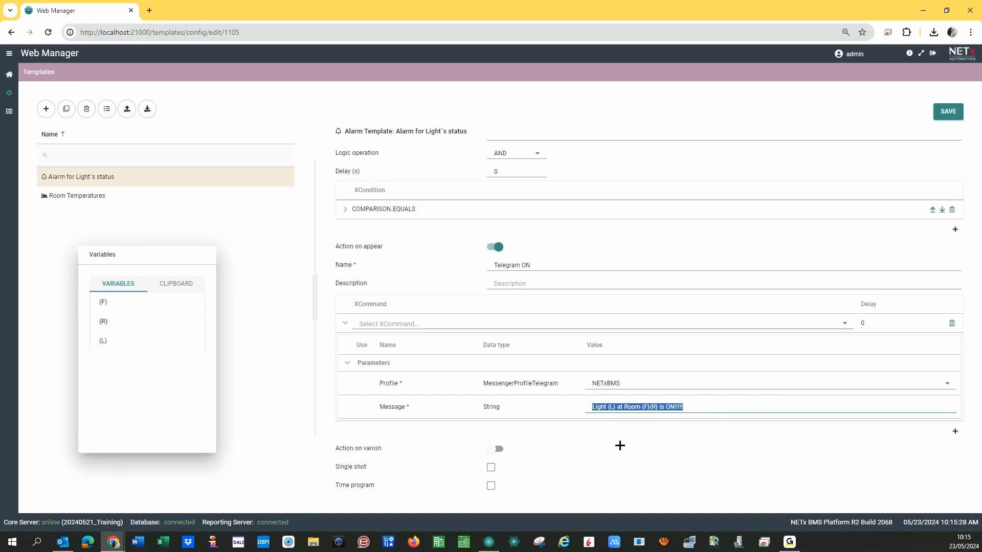
{"action": "left_click", "coordinate": [496, 449]}
{"action": "left_click", "coordinate": [507, 468]}
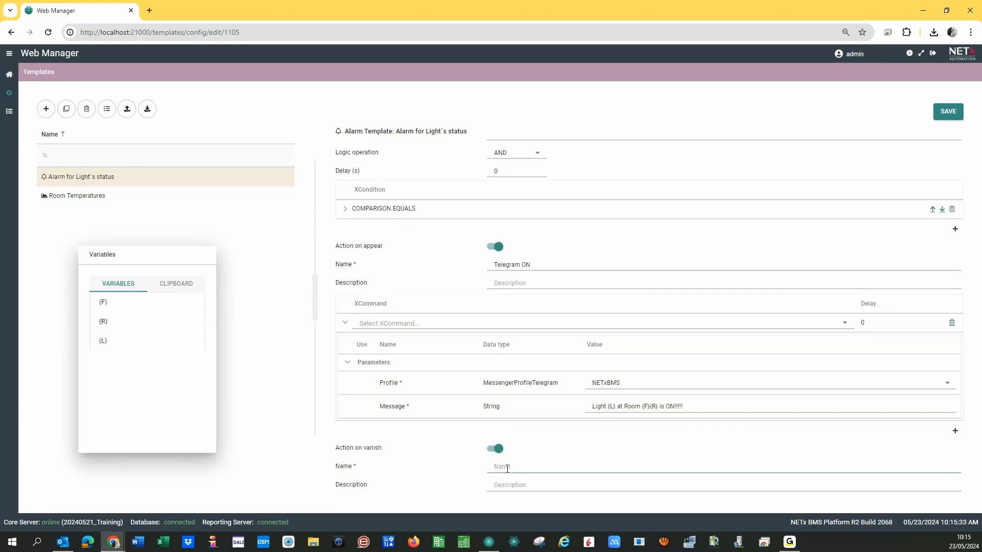
{"action": "type", "text": "Telegram OFF"}
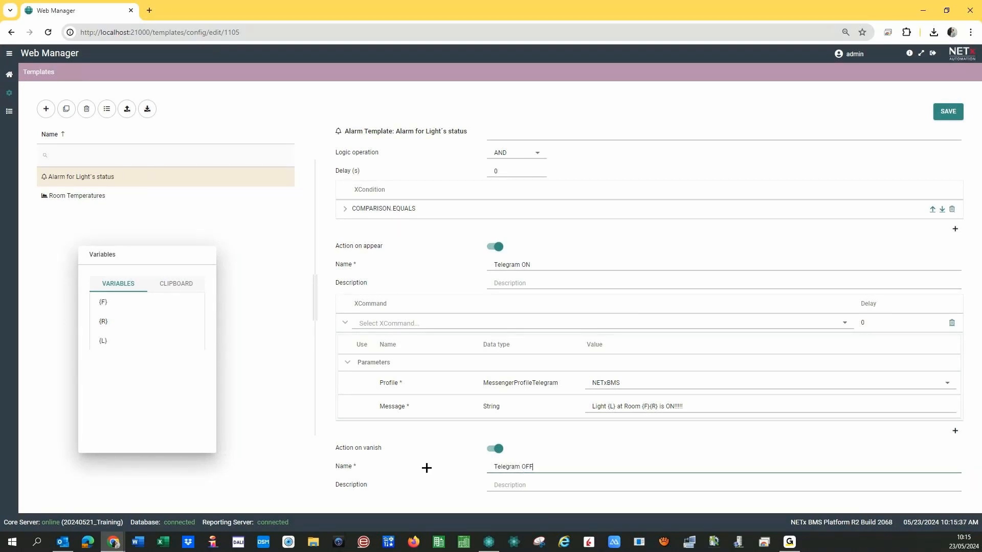
Add MESSENGER.SENDTELEGRAMMESSAGE with Profile NETxBMS to the vanish action.
{"action": "scroll", "coordinate": [445, 460], "scroll_direction": "down", "scroll_amount": 2}
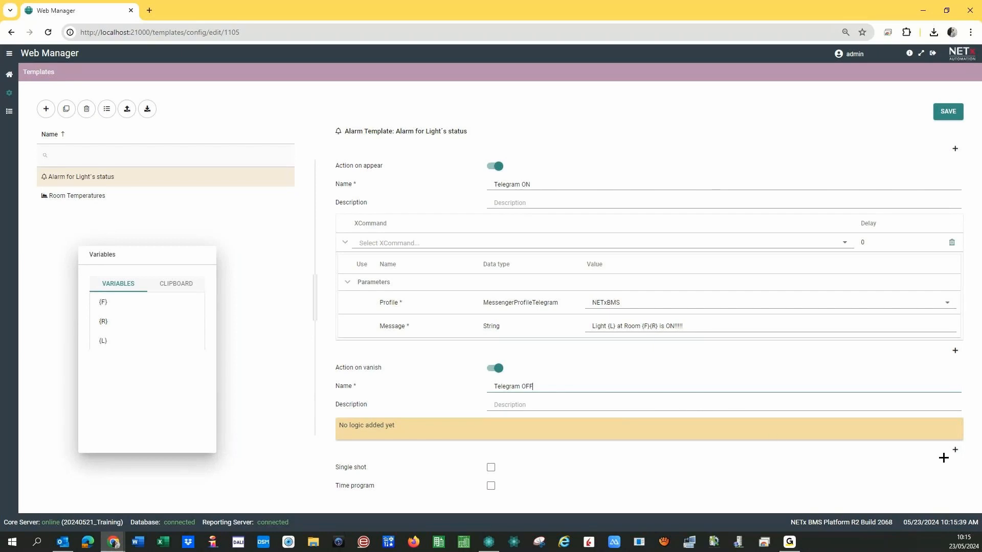
{"action": "left_click", "coordinate": [955, 449]}
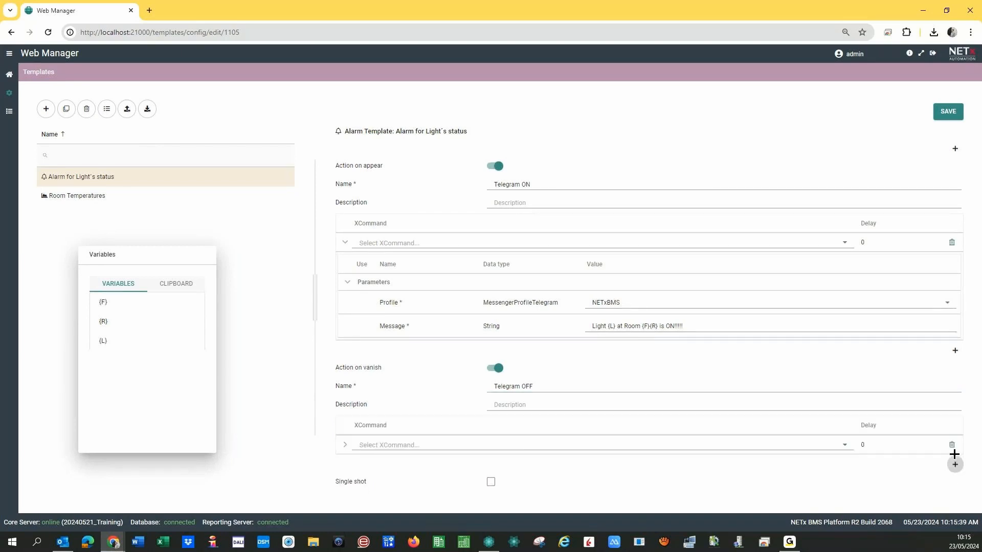
{"action": "left_click", "coordinate": [844, 445]}
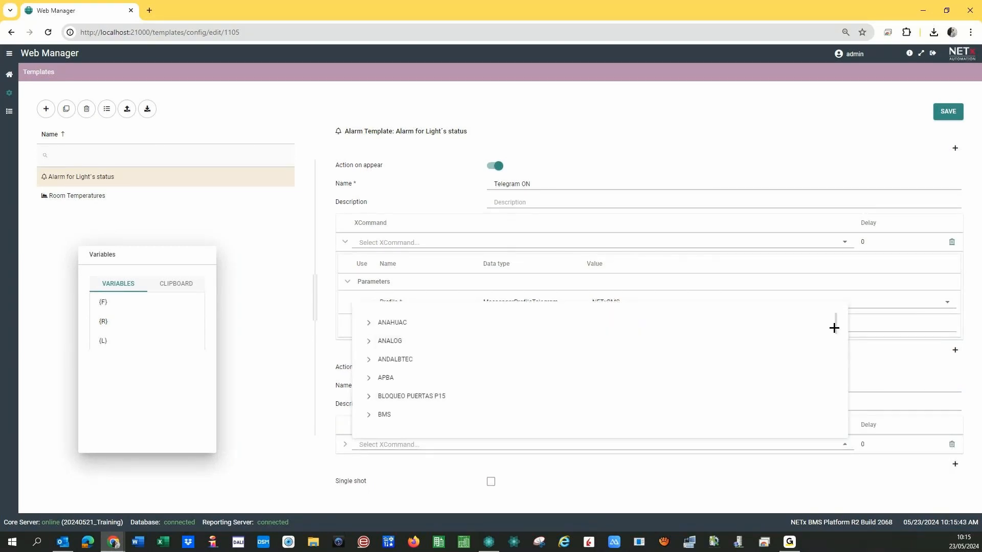
{"action": "left_click_drag", "start_coordinate": [833, 327], "coordinate": [837, 381]}
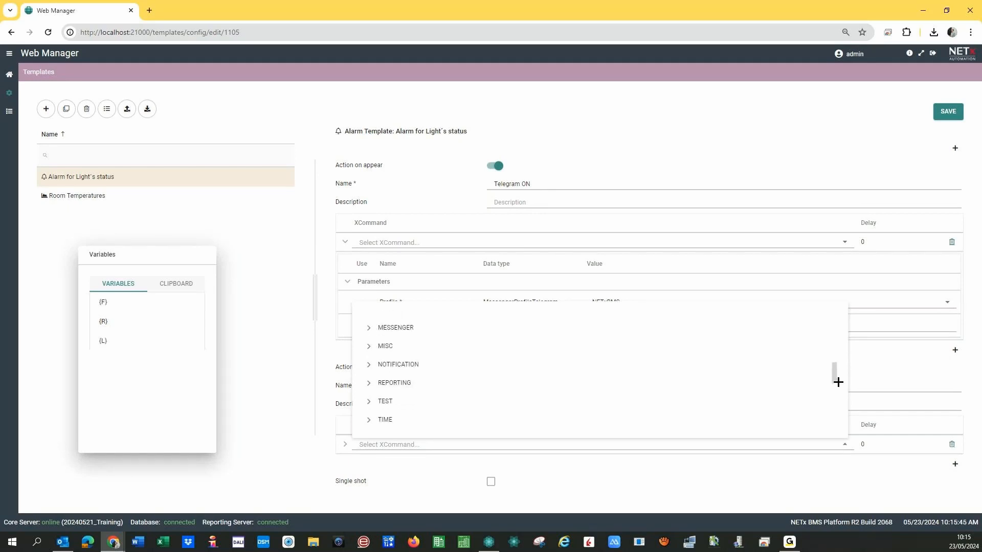
{"action": "left_click", "coordinate": [369, 327]}
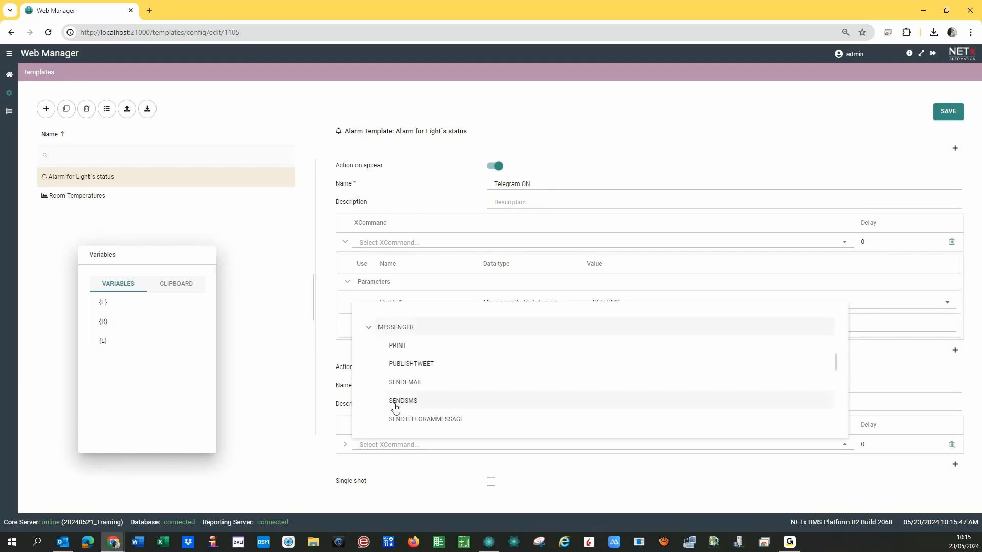
{"action": "left_click", "coordinate": [404, 414]}
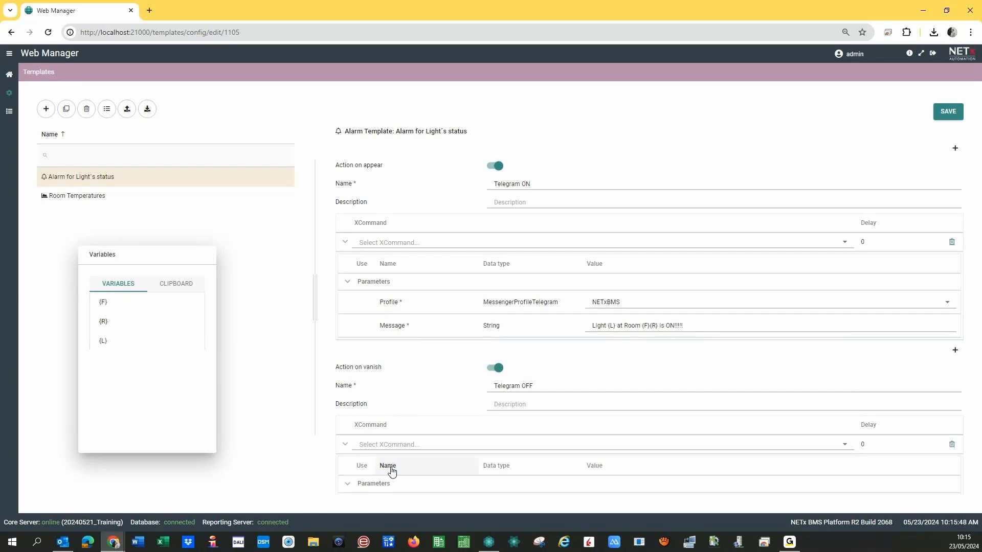
{"action": "scroll", "coordinate": [380, 439], "scroll_direction": "down", "scroll_amount": 2}
{"action": "left_click", "coordinate": [607, 404]}
{"action": "left_click", "coordinate": [602, 422]}
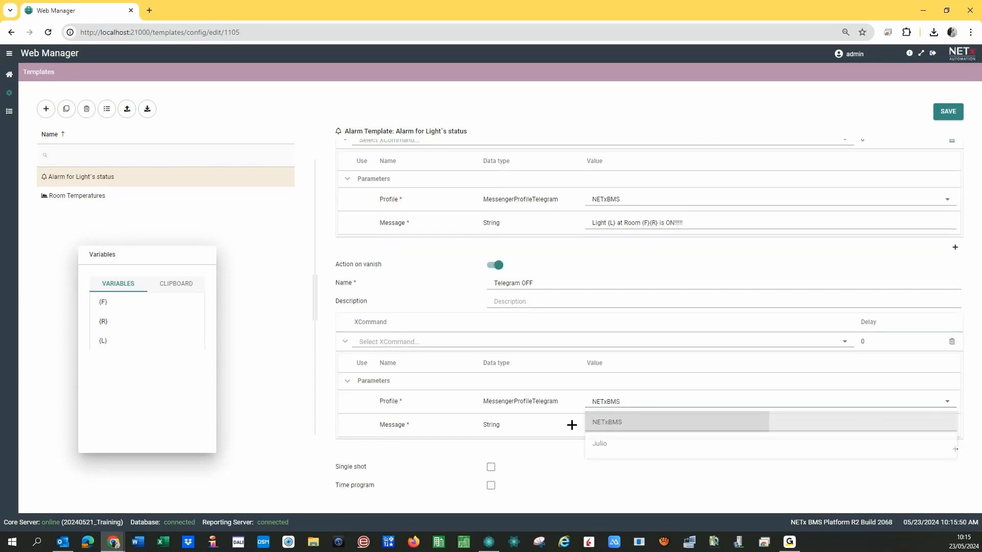
Paste the ON message and edit it to end '…OK - no further action needed'.
{"action": "left_click", "coordinate": [601, 426]}
{"action": "key", "text": "ctrl+v"}
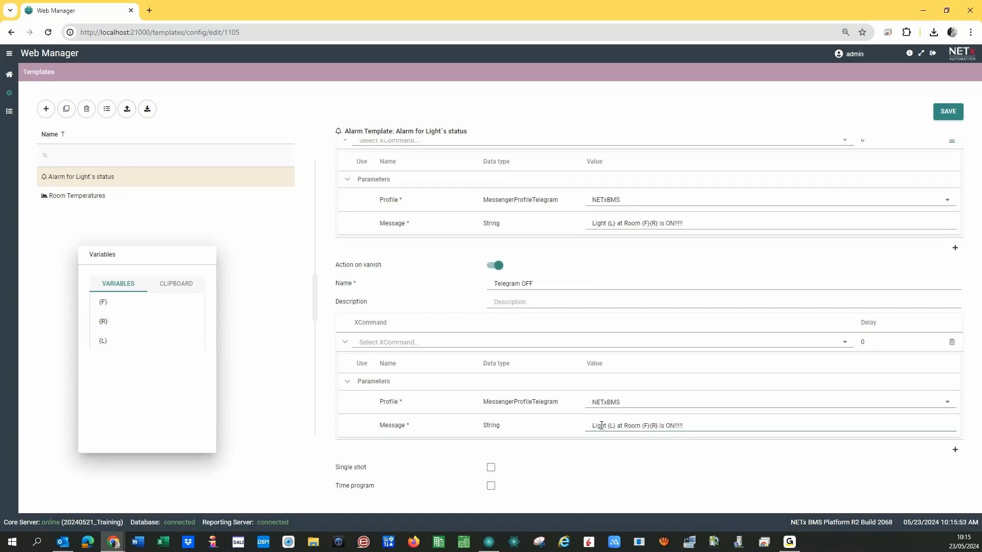
{"action": "key", "text": "BackSpace"}
{"action": "key", "text": "BackSpace"}
{"action": "key", "text": "BackSpace"}
{"action": "key", "text": "BackSpace"}
{"action": "type", "text": "ed"}
Save the light-status alarm template changes and return to the dashboard.
{"action": "left_click", "coordinate": [947, 117]}
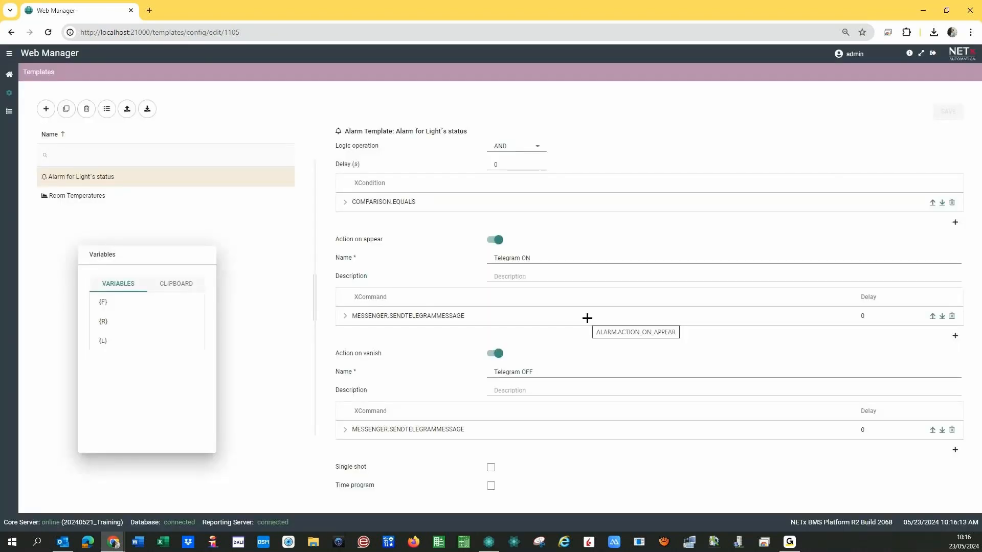
{"action": "scroll", "coordinate": [483, 310], "scroll_direction": "up", "scroll_amount": 3}
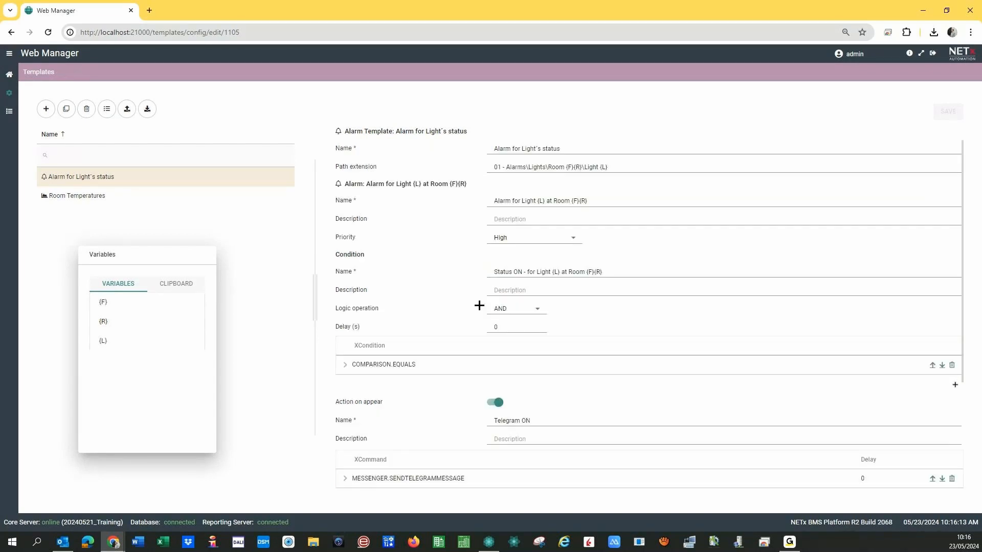
{"action": "left_click", "coordinate": [10, 77]}
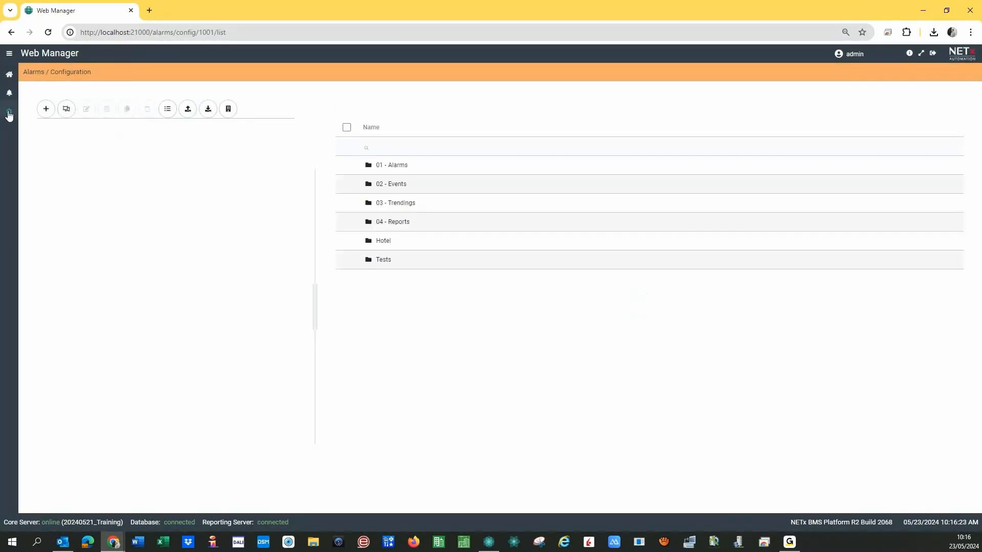
Import Alarm for Light's status.xlsx for all 48 light alarms, updating existing elements.
{"action": "left_click", "coordinate": [66, 110]}
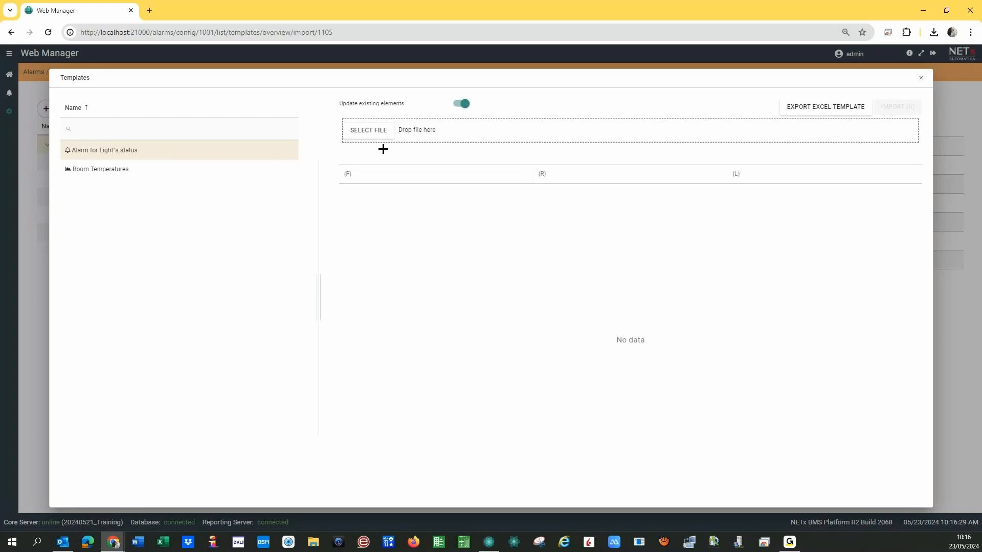
{"action": "left_click", "coordinate": [368, 131]}
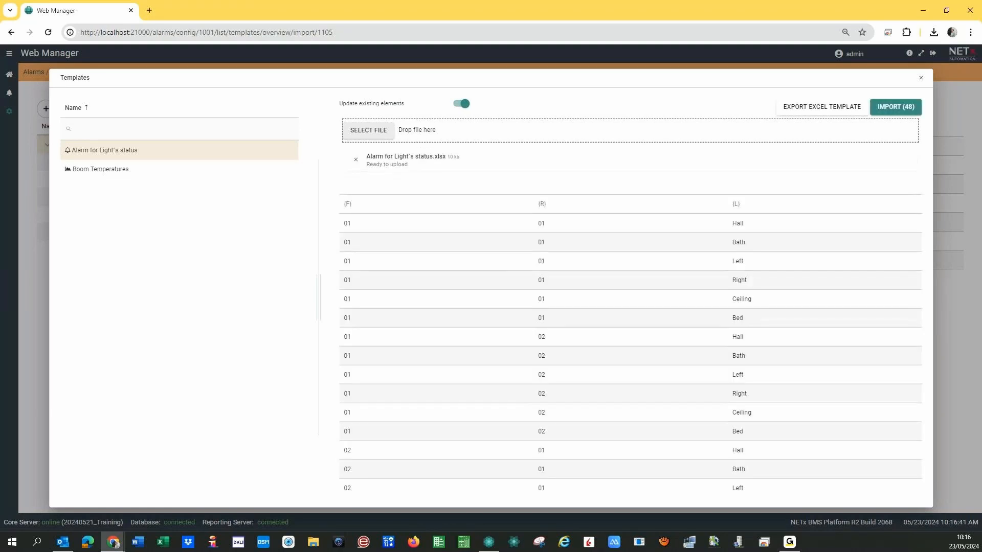
{"action": "left_click", "coordinate": [895, 109]}
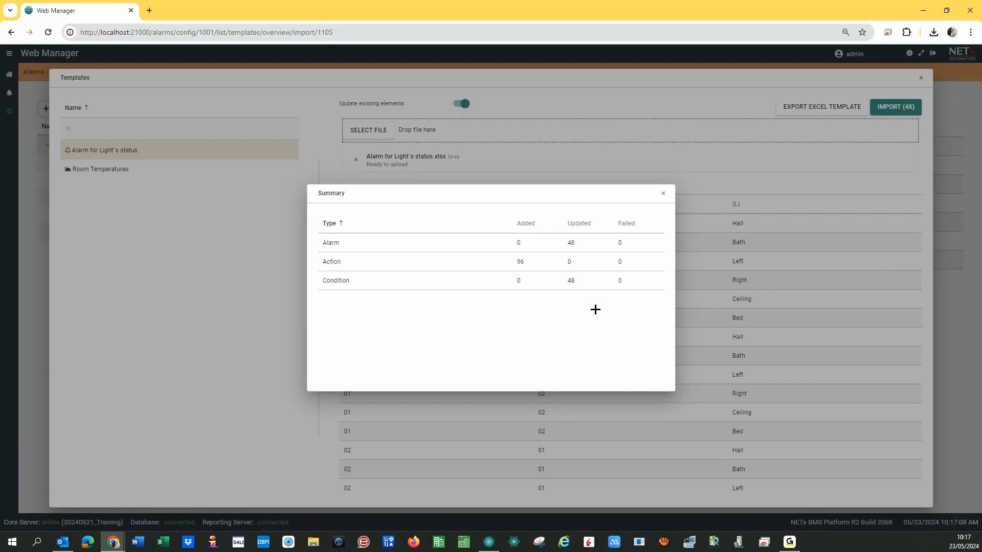
Close the import summary, check Room 0101's Light Bath, Bed and Ceiling alarm items, then open Alarms > Lists.
{"action": "left_click", "coordinate": [662, 195]}
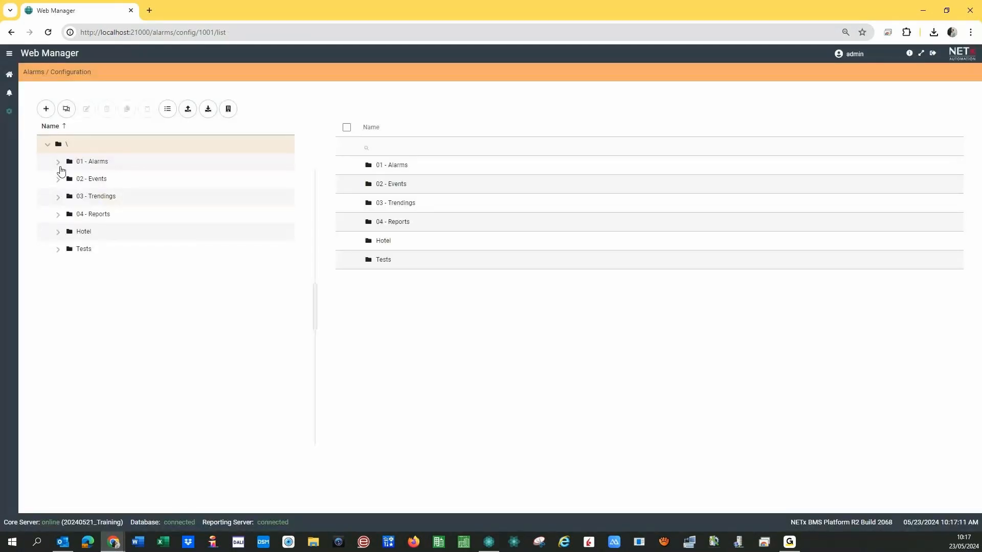
{"action": "left_click", "coordinate": [59, 165]}
{"action": "left_click", "coordinate": [69, 180]}
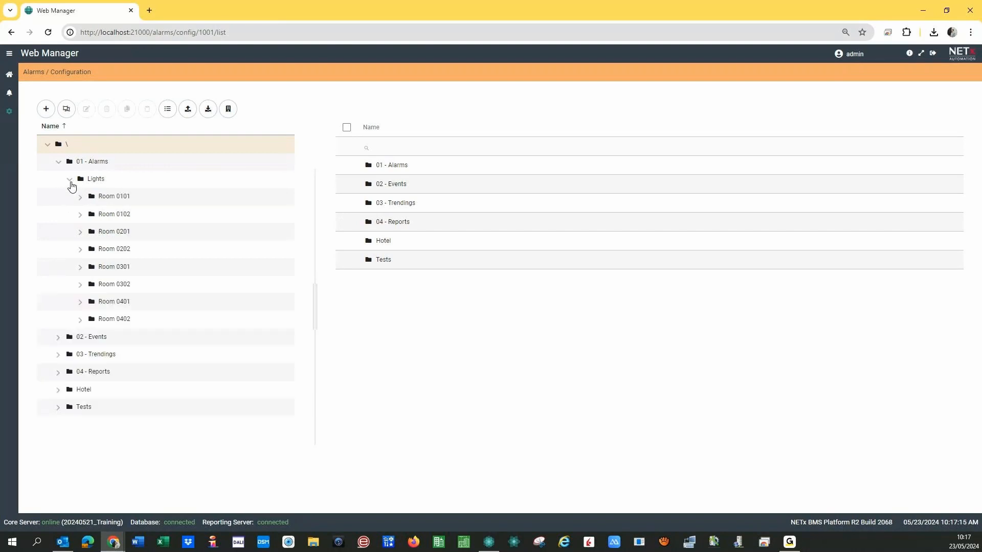
{"action": "left_click", "coordinate": [80, 200]}
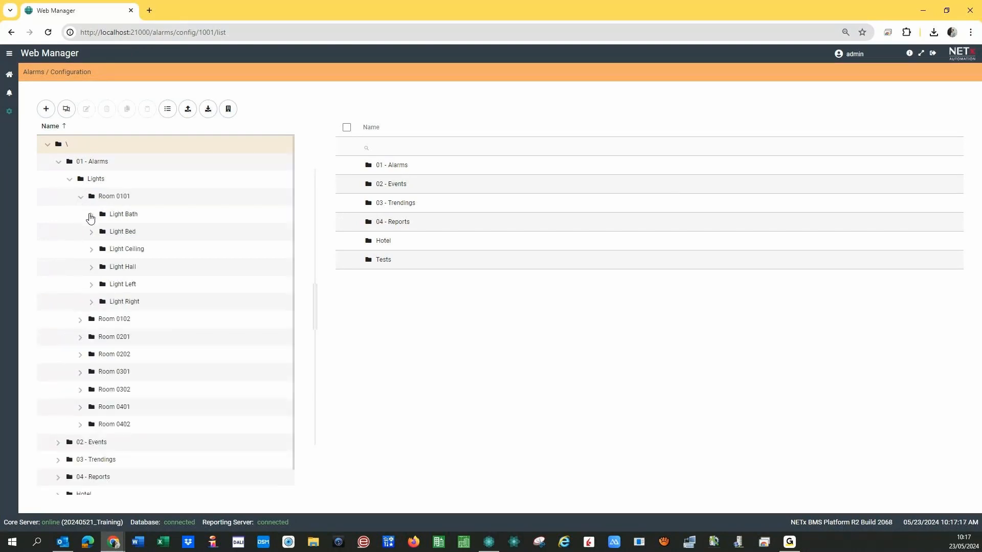
{"action": "left_click", "coordinate": [90, 215]}
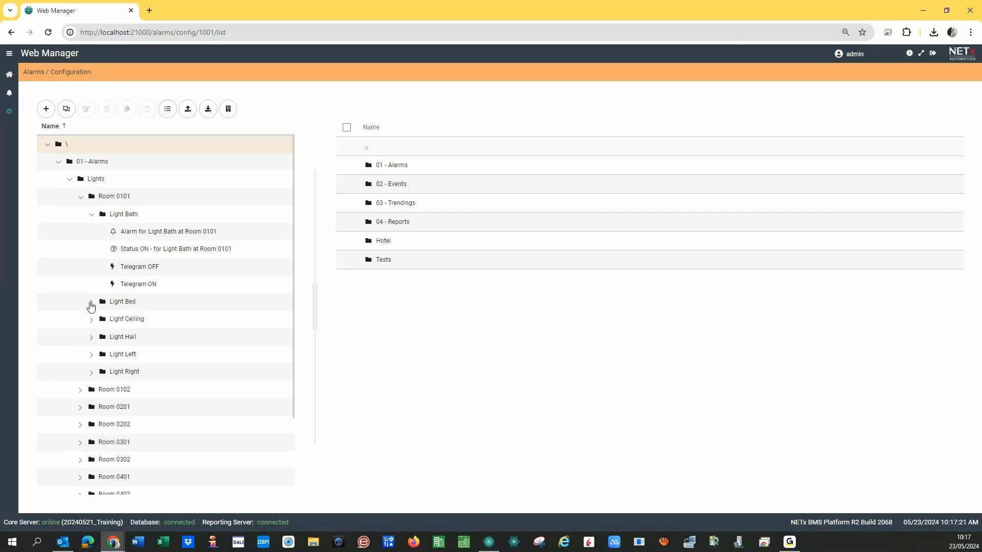
{"action": "left_click", "coordinate": [90, 302]}
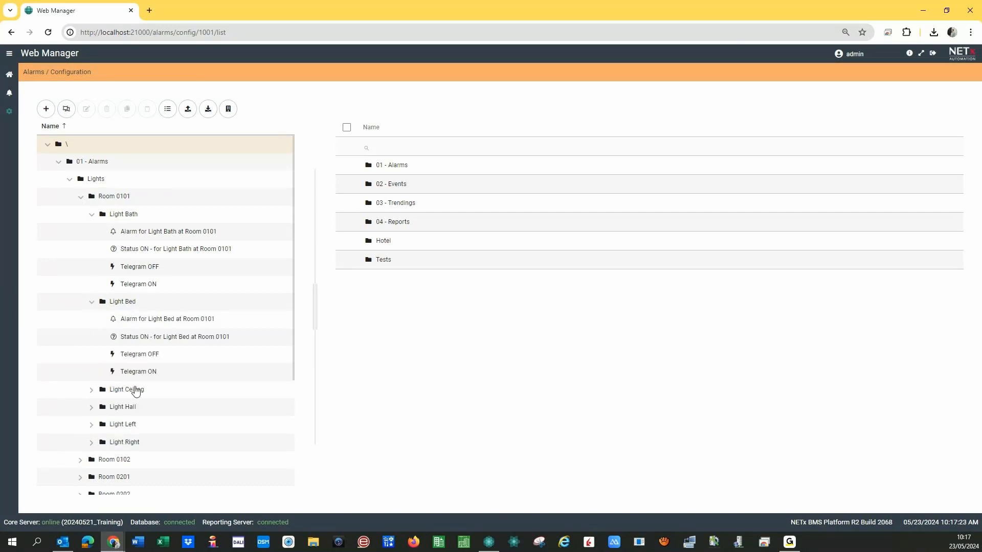
{"action": "left_click", "coordinate": [91, 391]}
{"action": "left_click", "coordinate": [81, 197]}
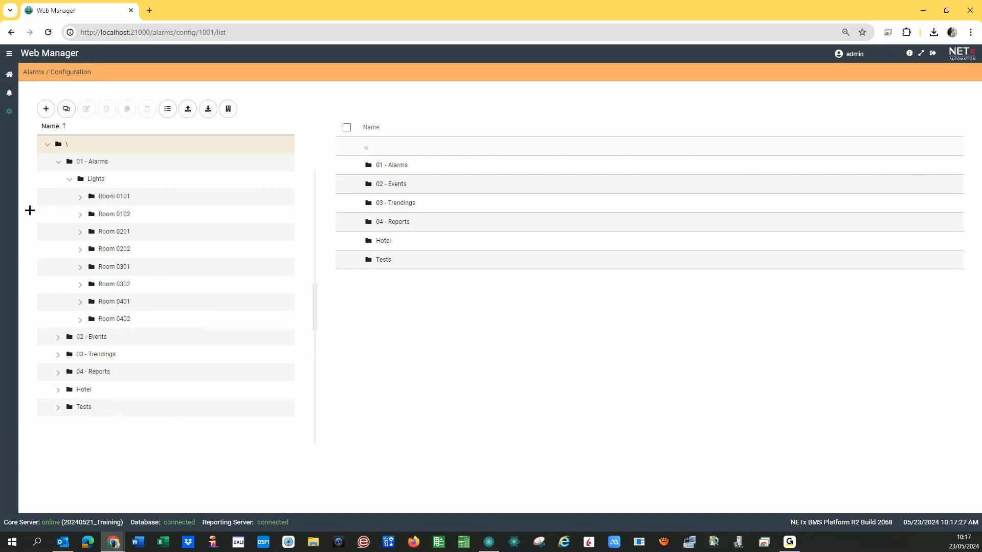
{"action": "left_click", "coordinate": [13, 95]}
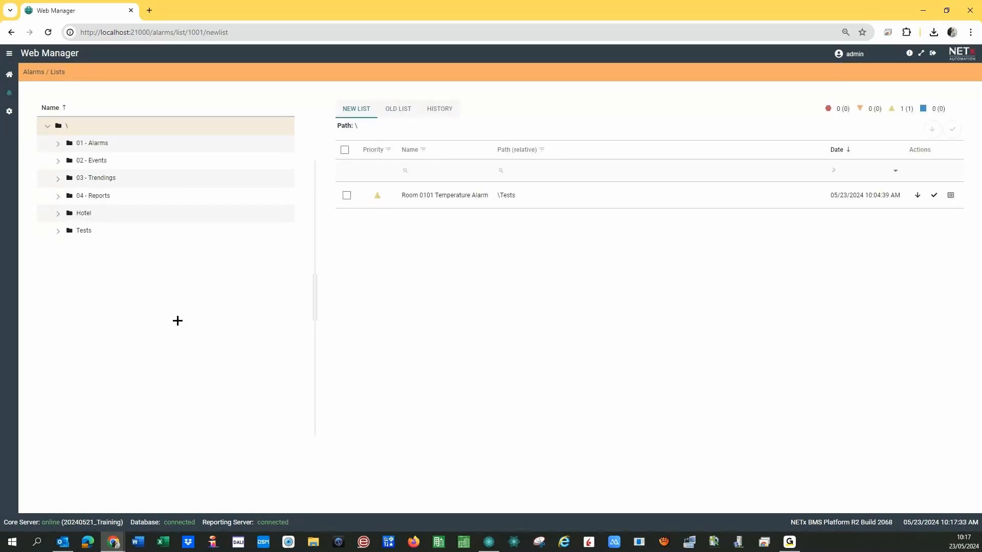
Locate Central OFF Lights item 000 under XIO > KNX > BROADCAST > 00 - MAIN FUNCTIONS > 1 - Lights.
{"action": "left_click", "coordinate": [488, 543]}
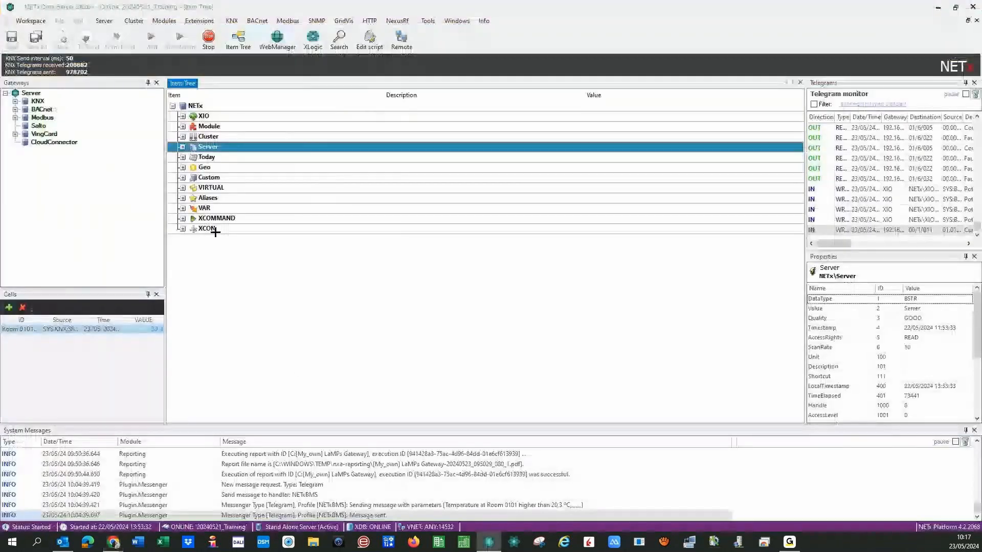
{"action": "left_click", "coordinate": [182, 116]}
{"action": "left_click", "coordinate": [193, 126]}
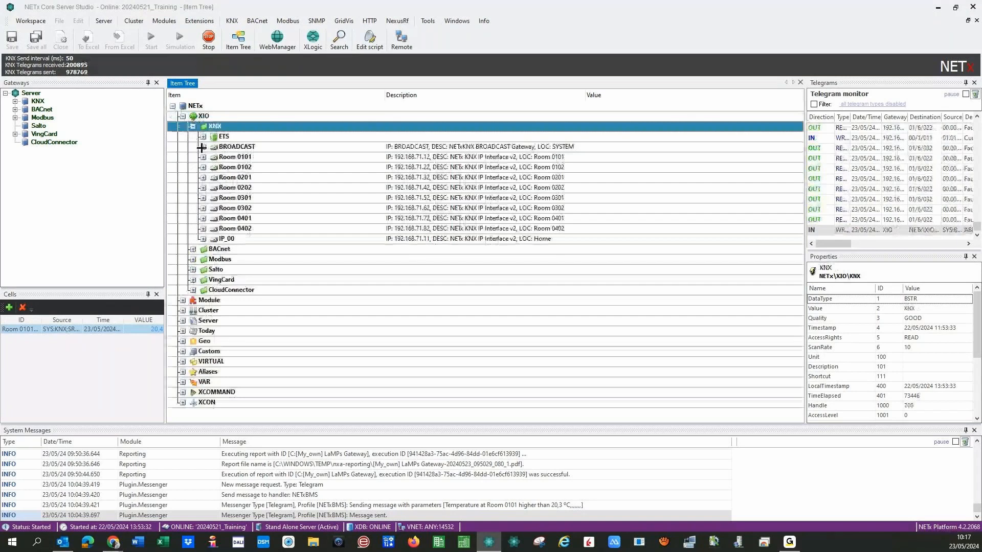
{"action": "left_click", "coordinate": [202, 146]}
{"action": "left_click", "coordinate": [210, 177]}
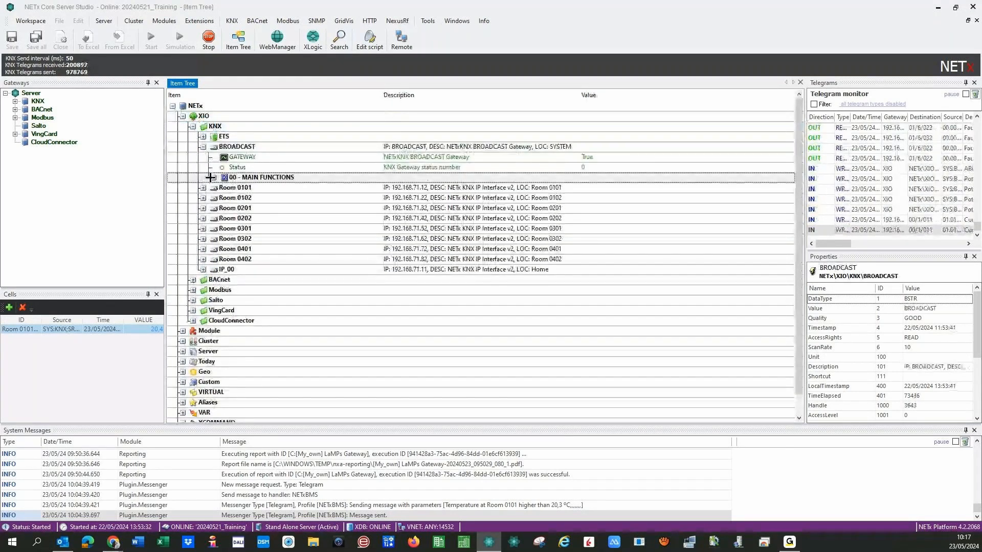
{"action": "left_click", "coordinate": [210, 177]}
{"action": "left_click", "coordinate": [224, 198]}
{"action": "left_click", "coordinate": [358, 208]}
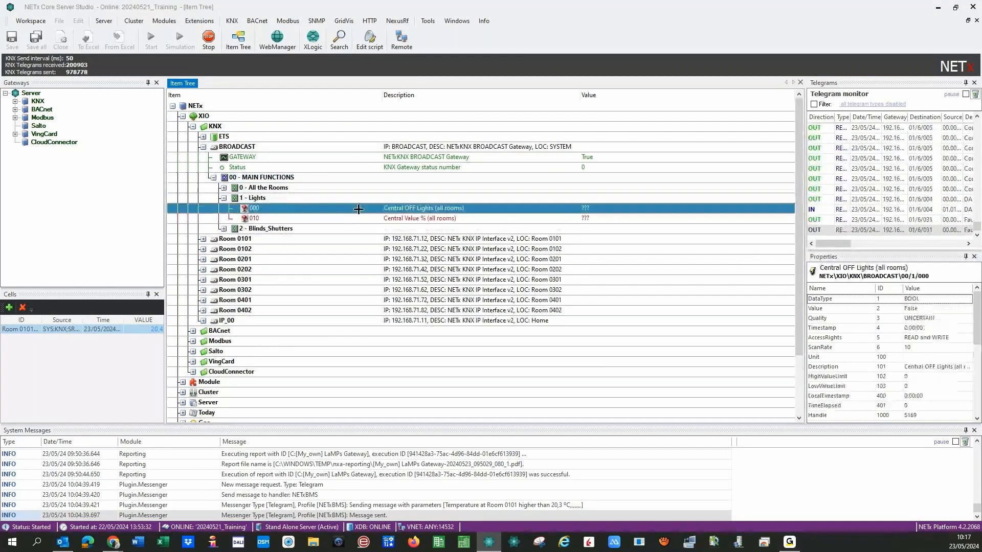
Send value 1 to group address 0/1/0 so it reads True.
{"action": "right_click", "coordinate": [358, 209]}
{"action": "left_click", "coordinate": [387, 216]}
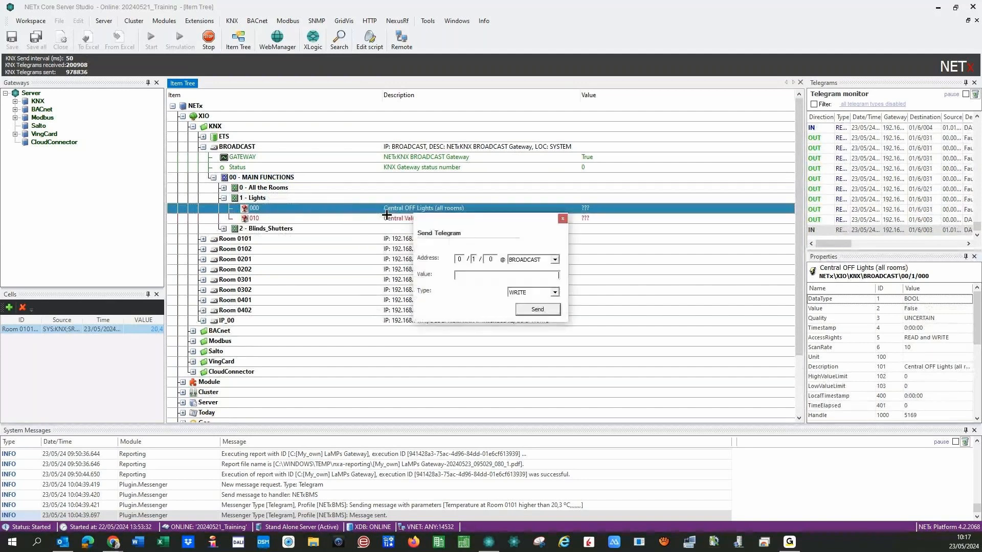
{"action": "left_click", "coordinate": [506, 275]}
{"action": "type", "text": "1"}
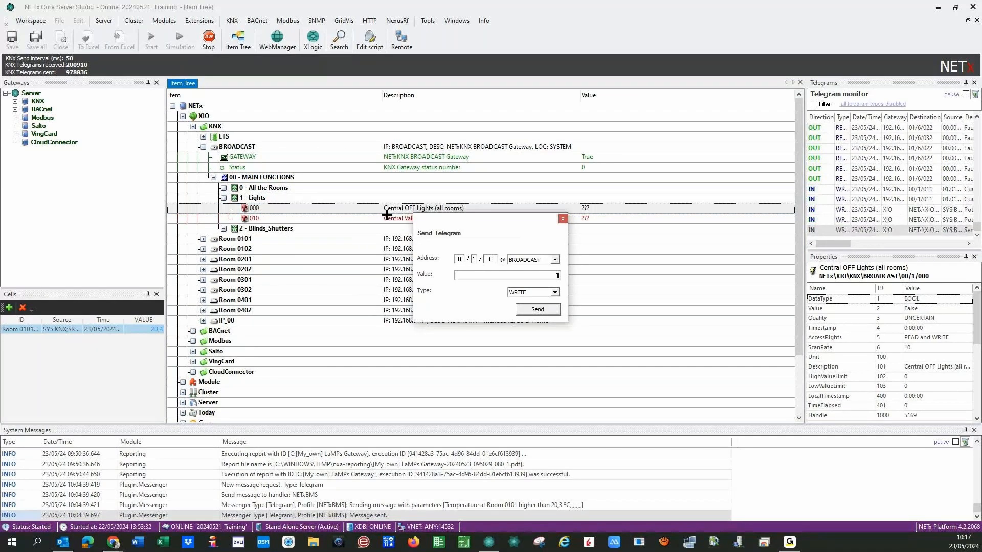
{"action": "left_click", "coordinate": [534, 308]}
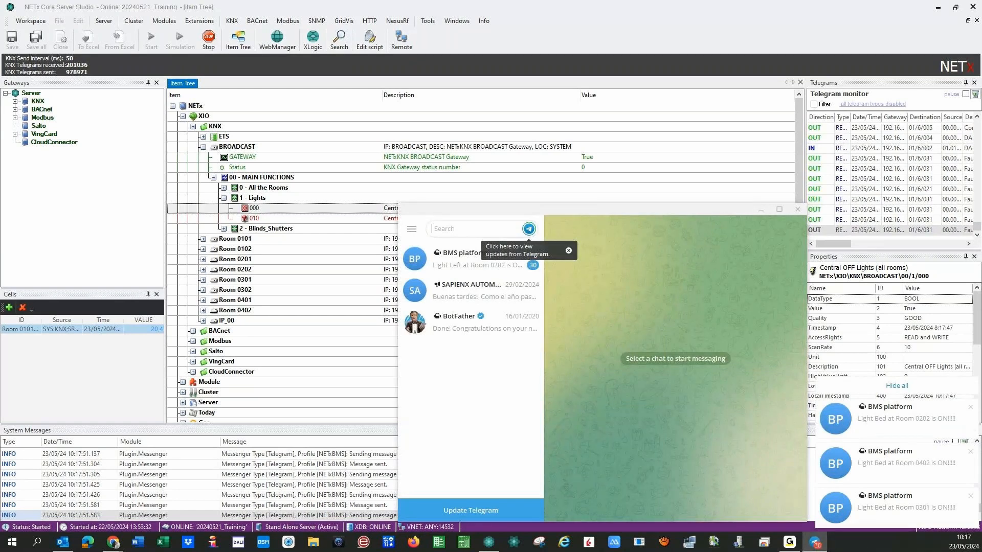
Scroll through the BMS platform chat's room-lights 'is ON' alerts, then go back to Core Server Studio.
{"action": "left_click", "coordinate": [468, 261]}
{"action": "scroll", "coordinate": [624, 348], "scroll_direction": "down", "scroll_amount": 5}
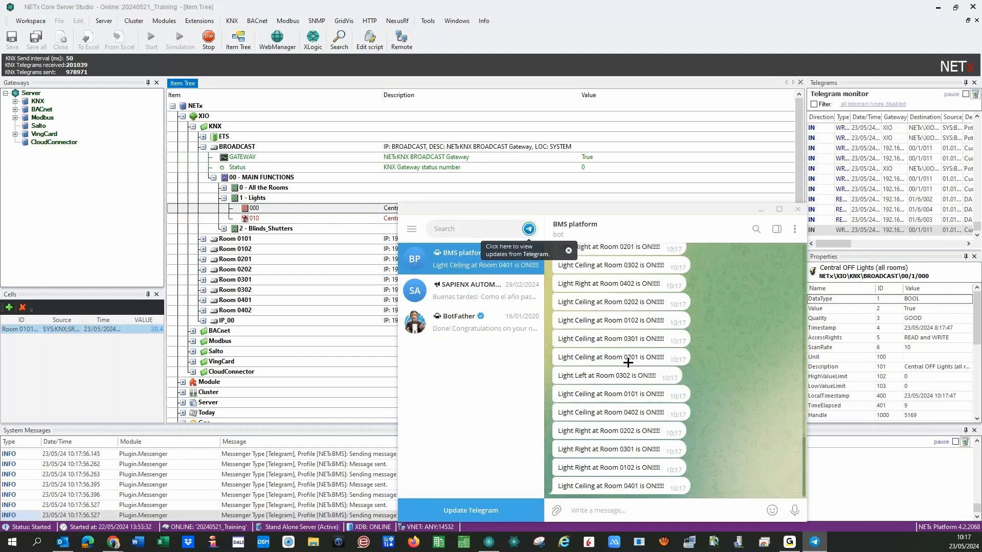
{"action": "scroll", "coordinate": [613, 347], "scroll_direction": "up", "scroll_amount": 3}
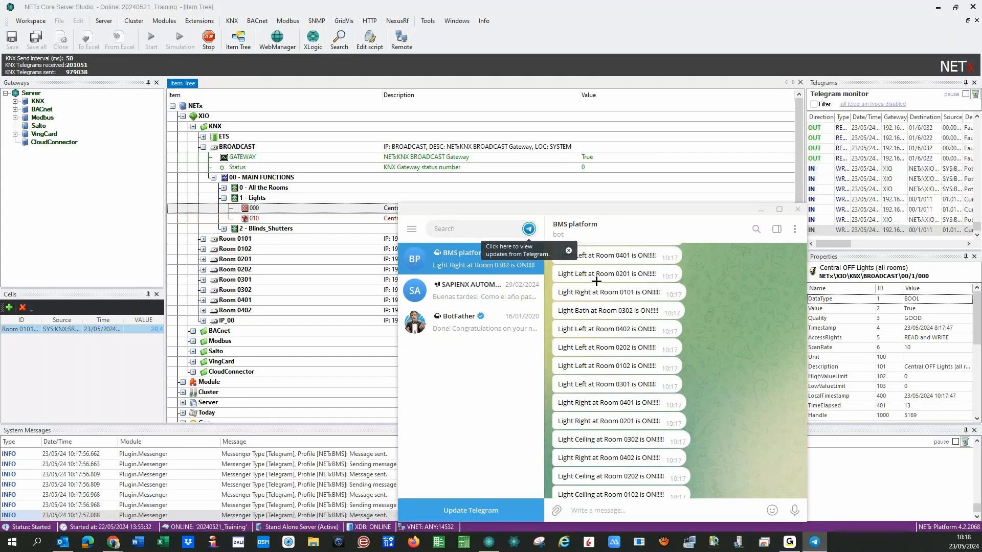
{"action": "scroll", "coordinate": [603, 388], "scroll_direction": "down", "scroll_amount": 3}
{"action": "scroll", "coordinate": [602, 388], "scroll_direction": "up", "scroll_amount": 10}
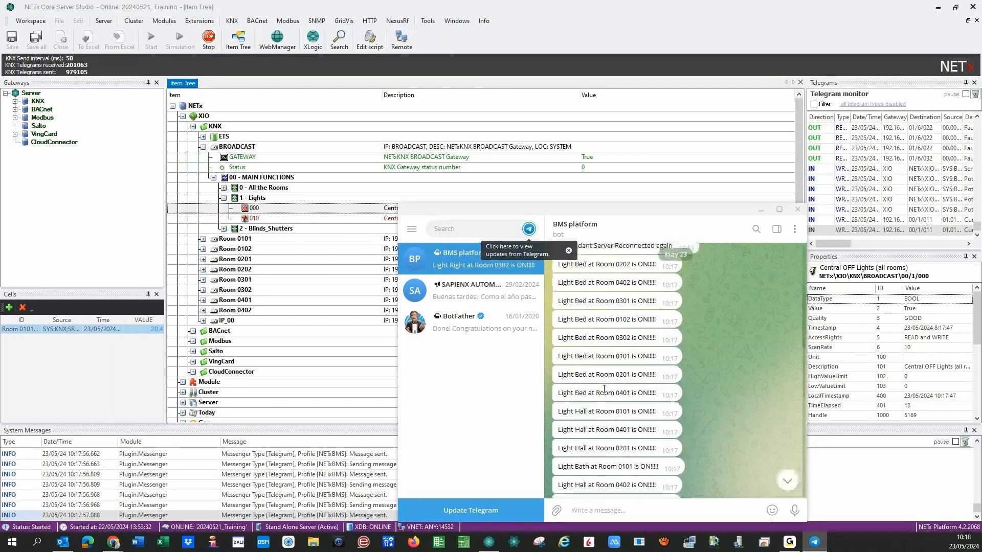
{"action": "scroll", "coordinate": [604, 389], "scroll_direction": "down", "scroll_amount": 10}
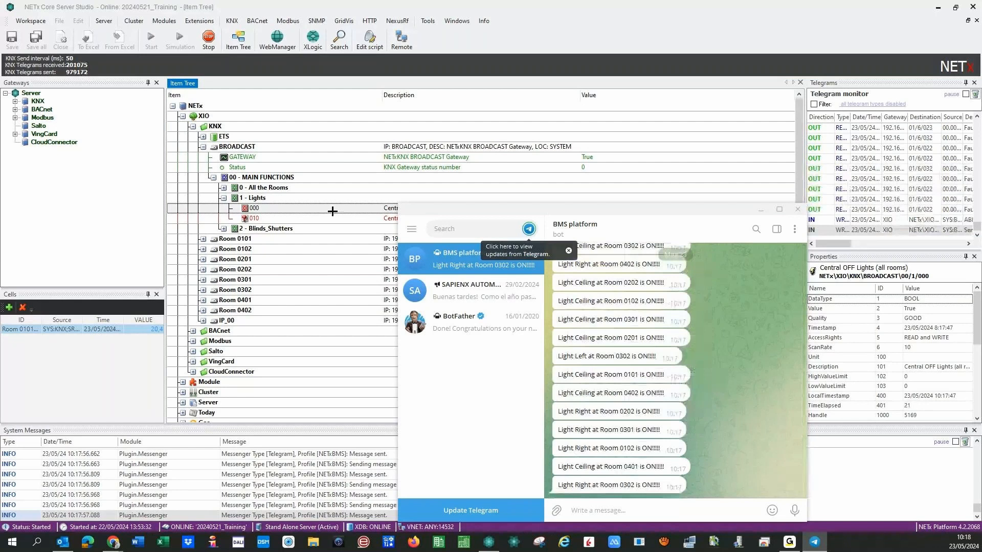
{"action": "left_click", "coordinate": [333, 209]}
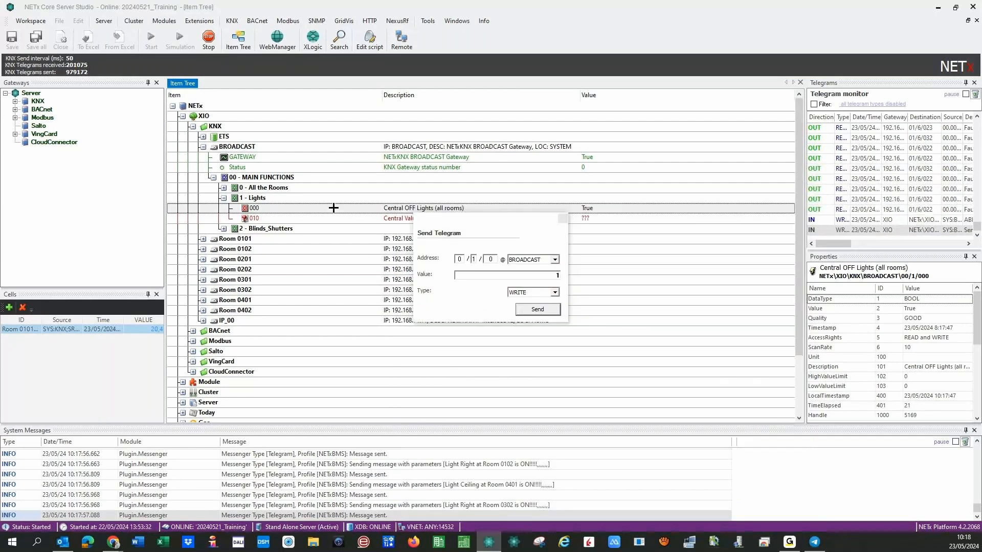
Send value 0 to Central OFF Lights (0/1/0) so it reads False.
{"action": "right_click", "coordinate": [333, 208]}
{"action": "left_click", "coordinate": [386, 214]}
{"action": "double_click", "coordinate": [559, 275]}
{"action": "type", "text": "0"}
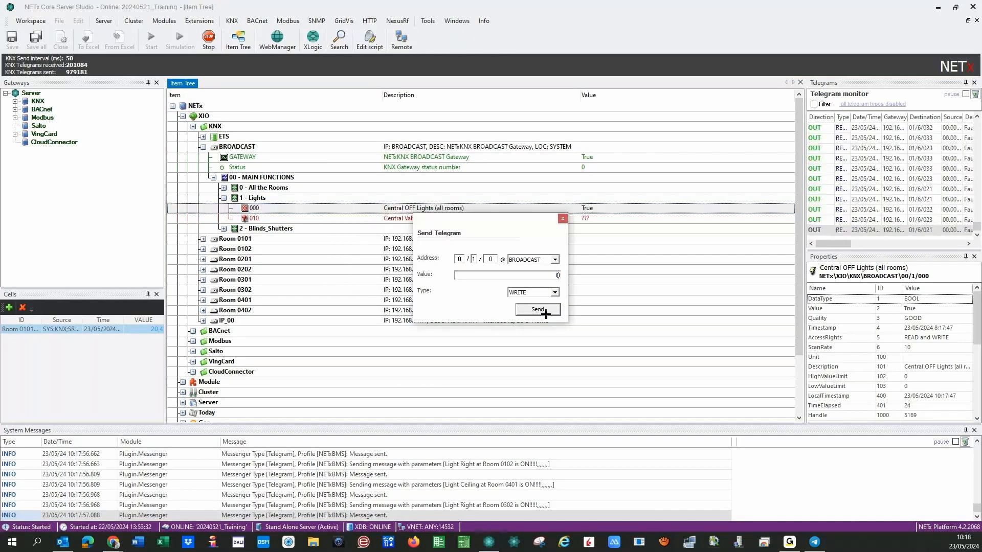
{"action": "left_click", "coordinate": [538, 309]}
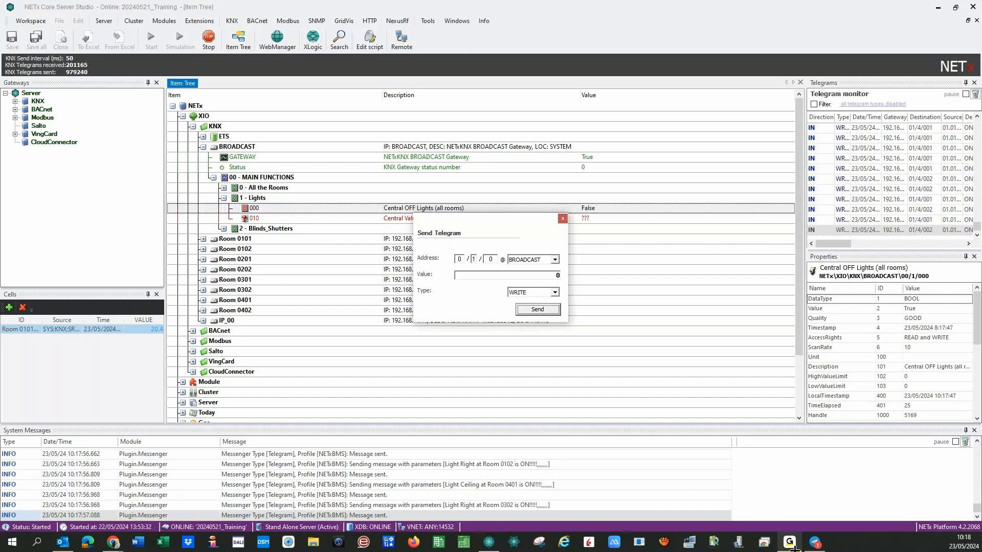
Check the room lights 'OK - no further action needed' alerts in Telegram, then close Telegram and the send form.
{"action": "left_click", "coordinate": [814, 542]}
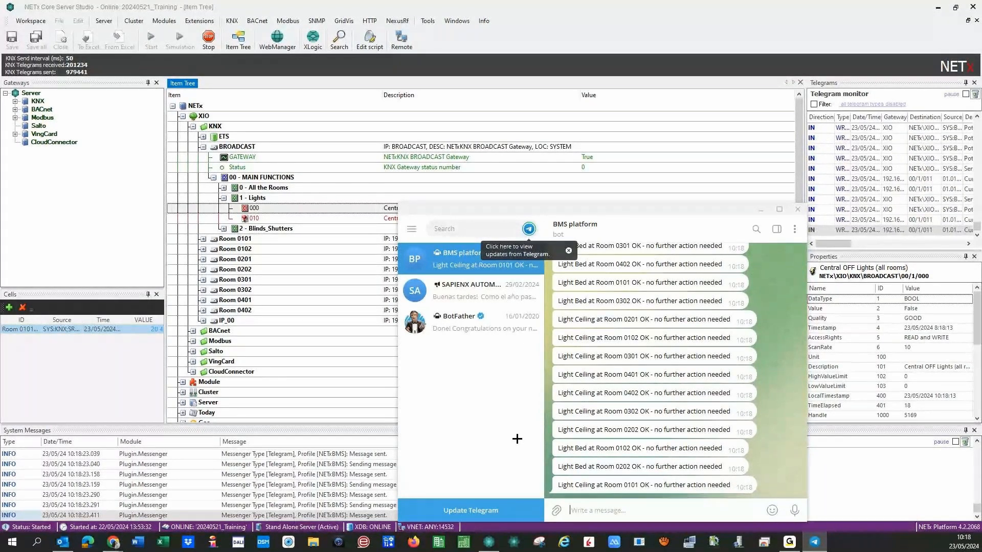
{"action": "left_click", "coordinate": [797, 209]}
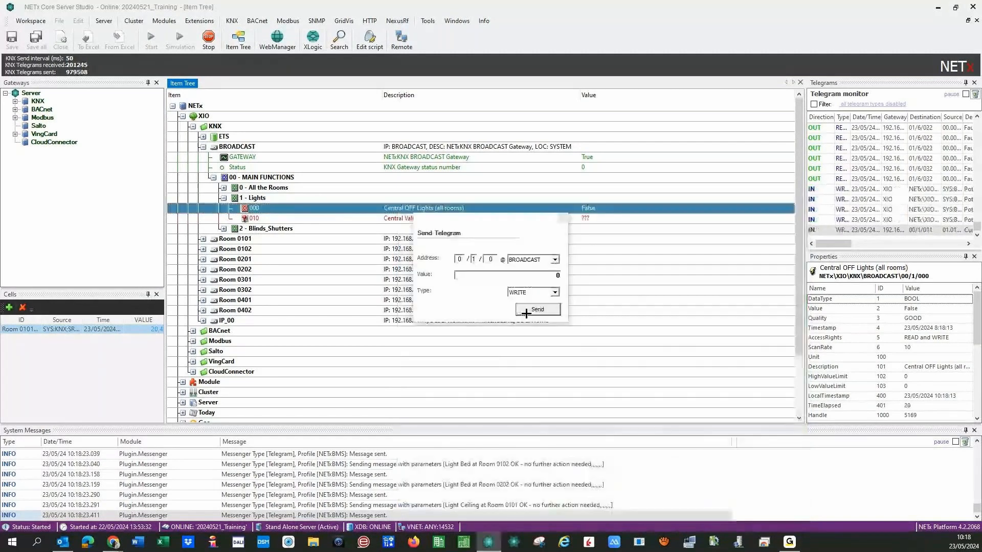
{"action": "left_click", "coordinate": [561, 221]}
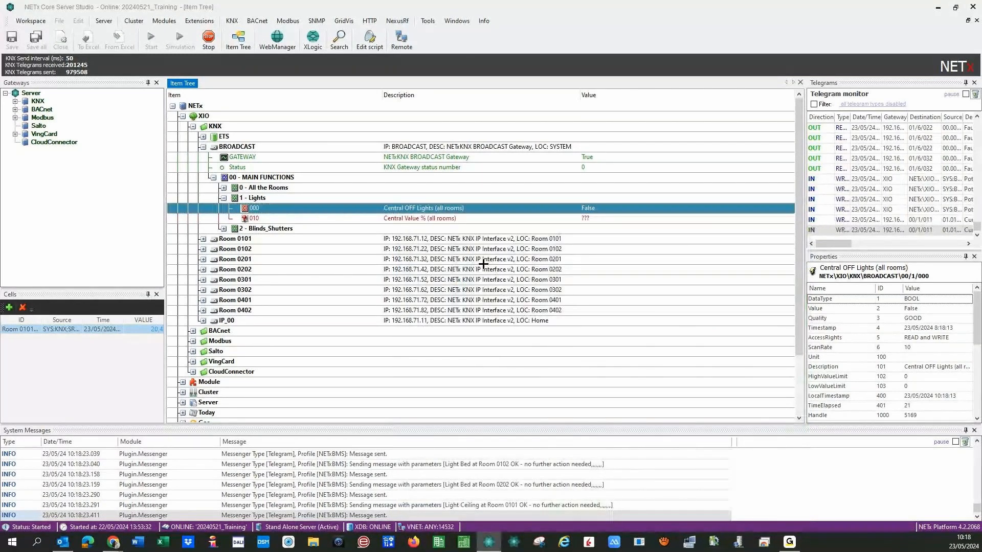